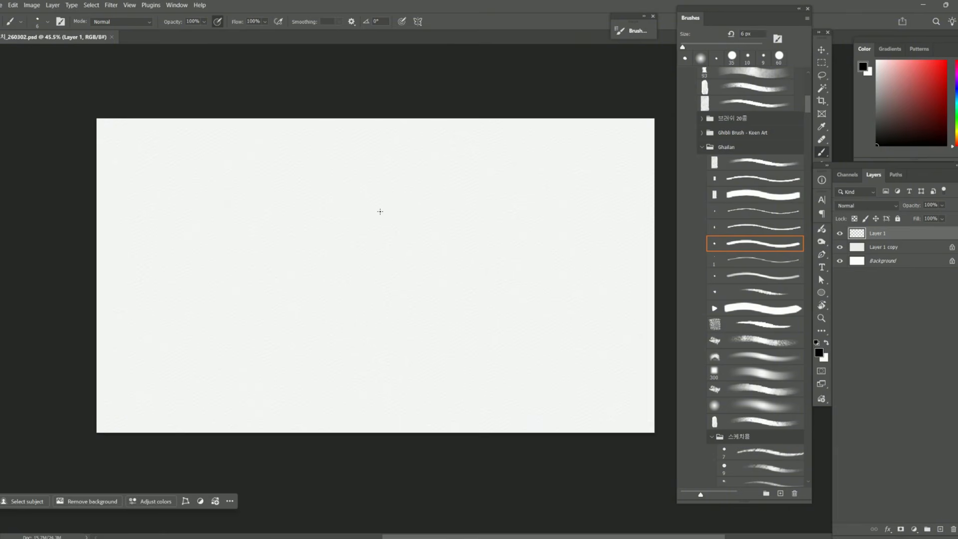
Step: Sketch the left sloping edge of the house's roof and its ridge line on Layer 1 with the 6 px brush
{"action": "scroll", "coordinate": [380, 212], "scroll_direction": "down", "scroll_amount": 2}
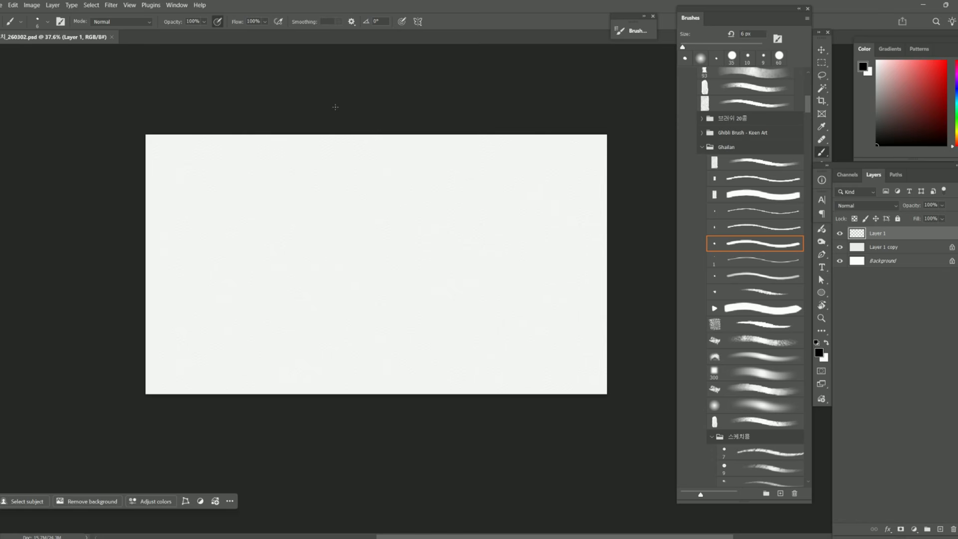
{"action": "left_click_drag", "start_coordinate": [384, 190], "coordinate": [395, 184]}
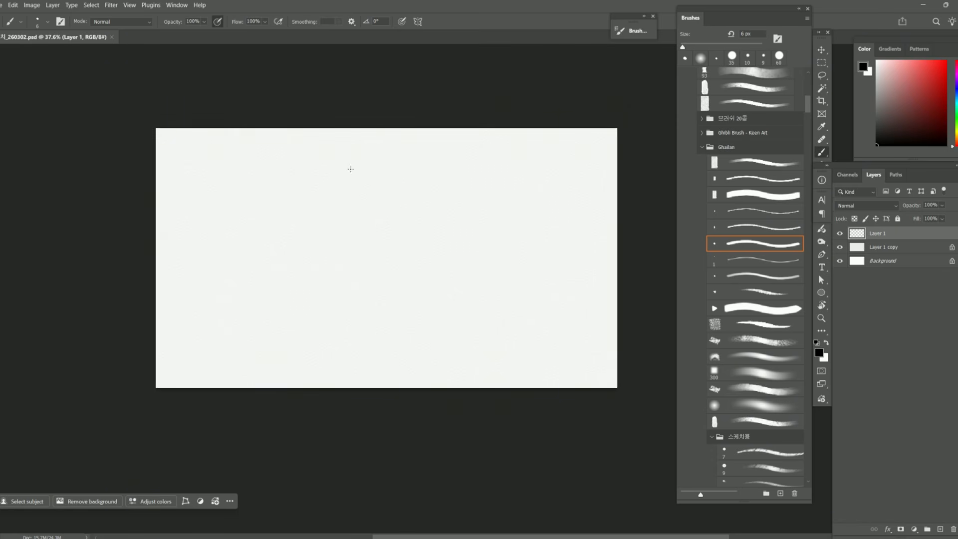
{"action": "left_click_drag", "start_coordinate": [349, 172], "coordinate": [320, 206]}
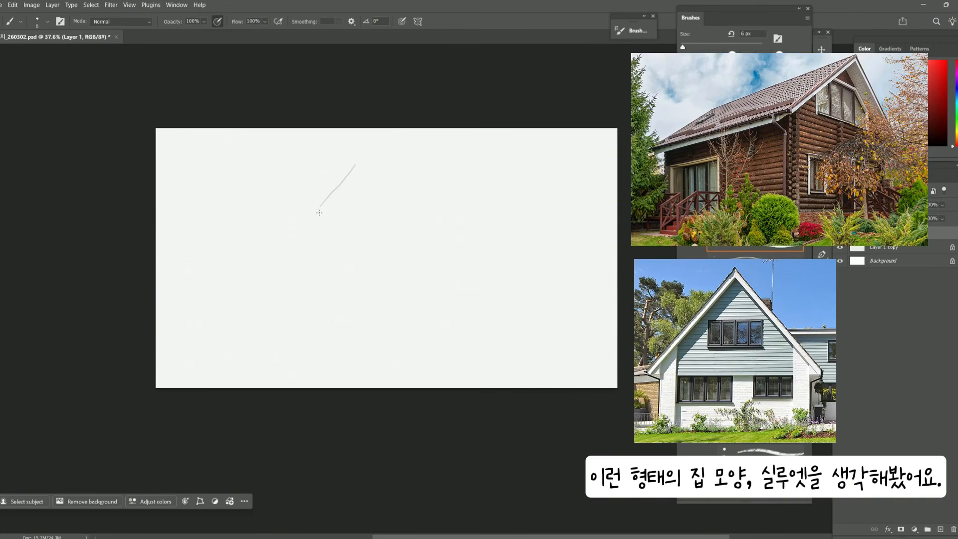
{"action": "left_click_drag", "start_coordinate": [319, 212], "coordinate": [306, 227]}
{"action": "left_click_drag", "start_coordinate": [353, 162], "coordinate": [362, 160]}
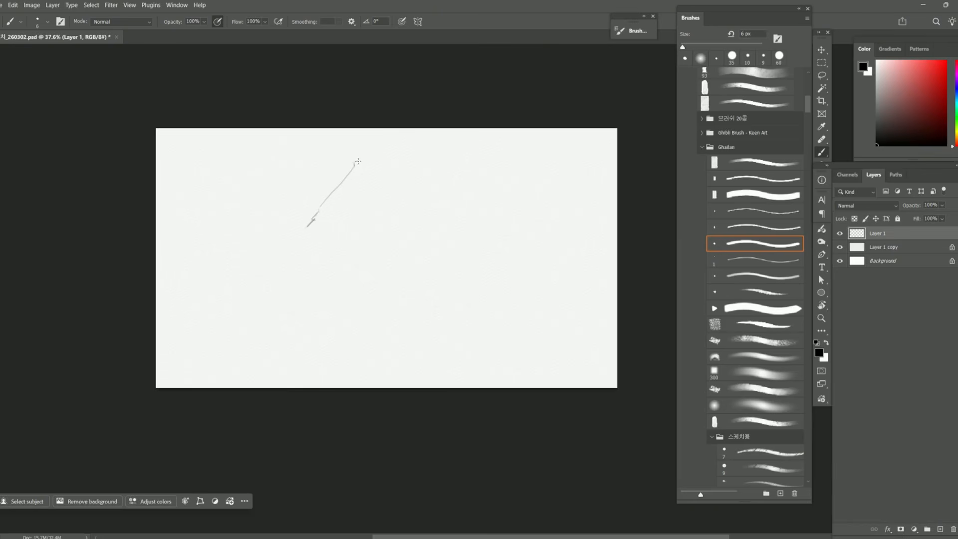
{"action": "left_click_drag", "start_coordinate": [432, 209], "coordinate": [441, 202]}
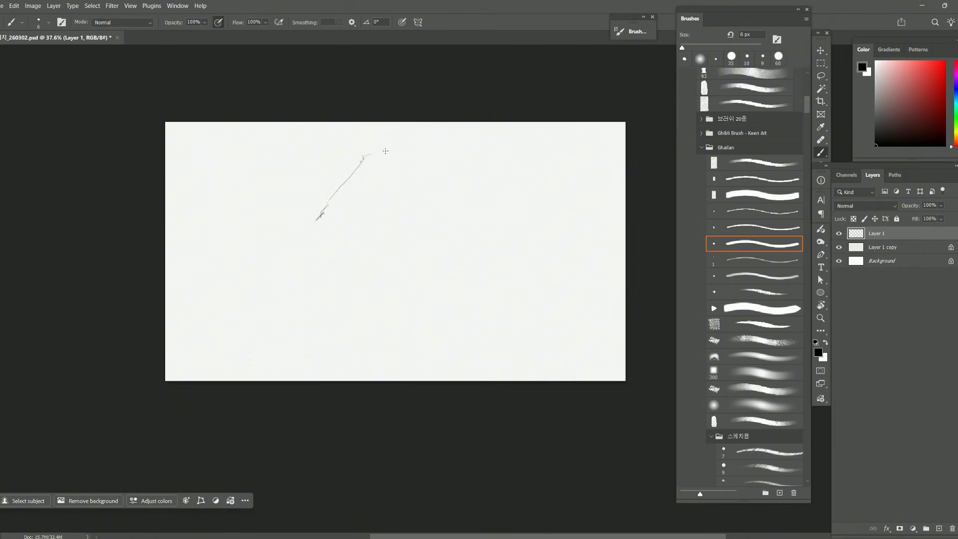
{"action": "left_click_drag", "start_coordinate": [362, 159], "coordinate": [434, 156]}
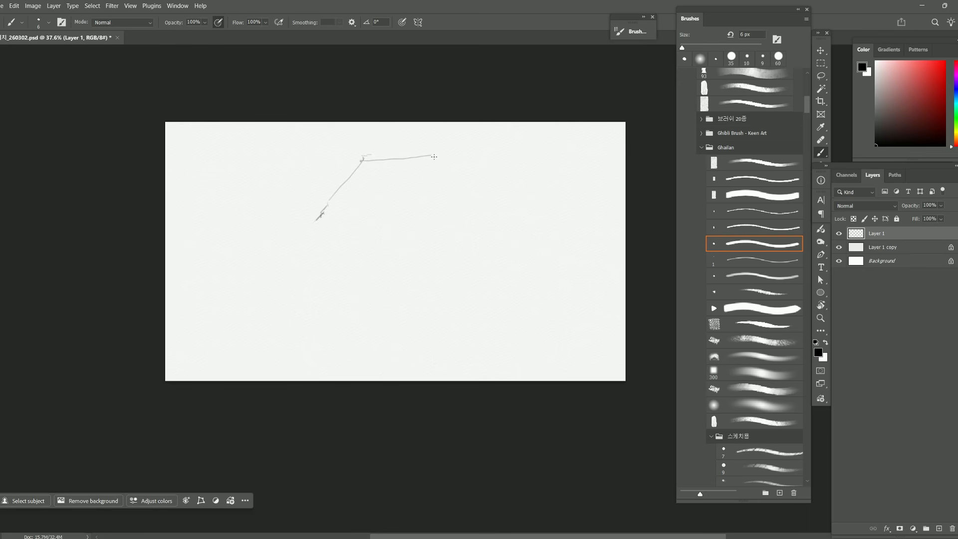
Step: Draw the roof's front eave line and the two slopes of the gable, closing the roof outline
{"action": "left_click", "coordinate": [313, 222]}
{"action": "left_click_drag", "start_coordinate": [314, 221], "coordinate": [408, 220]}
{"action": "left_click_drag", "start_coordinate": [317, 224], "coordinate": [403, 223]}
{"action": "left_click_drag", "start_coordinate": [439, 157], "coordinate": [405, 221]}
{"action": "left_click_drag", "start_coordinate": [447, 153], "coordinate": [407, 220]}
{"action": "left_click", "coordinate": [494, 222], "text": "shift"}
{"action": "left_click", "coordinate": [454, 154], "text": "shift"}
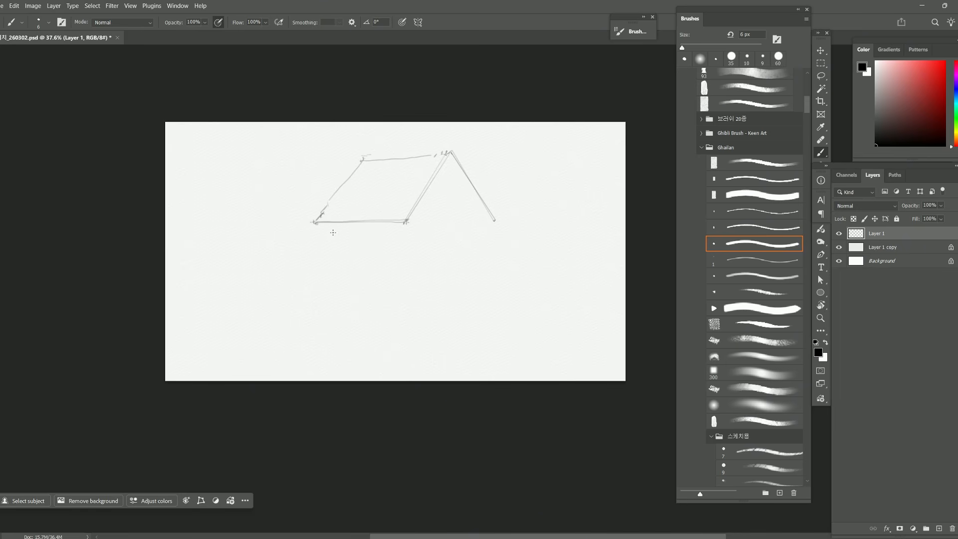
Step: Draw the three vertical wall edges below the roof and a flat base line under the left wall
{"action": "left_click_drag", "start_coordinate": [325, 224], "coordinate": [325, 315]}
{"action": "key", "text": "ctrl+z"}
{"action": "left_click_drag", "start_coordinate": [336, 223], "coordinate": [343, 314]}
{"action": "left_click_drag", "start_coordinate": [336, 310], "coordinate": [337, 312]}
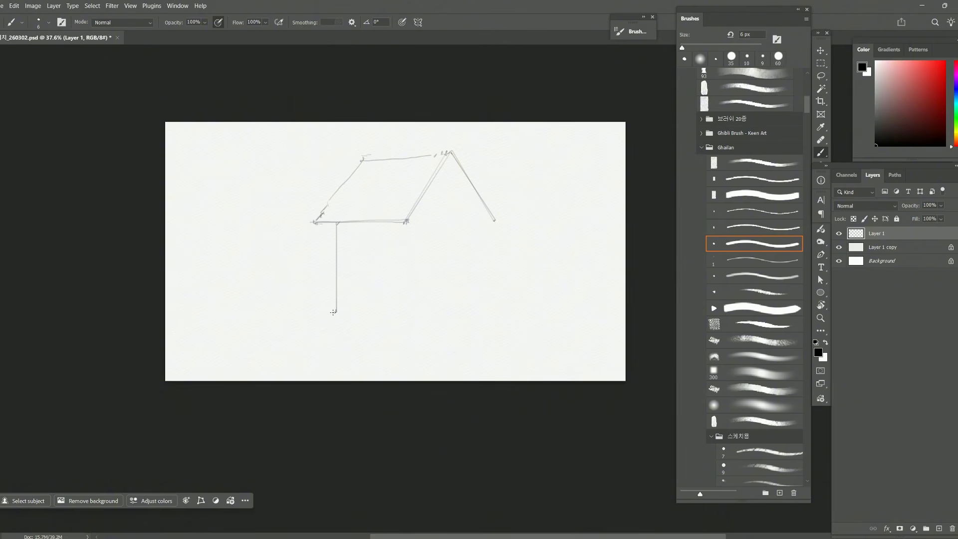
{"action": "left_click", "coordinate": [407, 313], "text": "shift"}
{"action": "left_click_drag", "start_coordinate": [405, 227], "coordinate": [404, 301]}
{"action": "left_click_drag", "start_coordinate": [335, 311], "coordinate": [405, 313]}
{"action": "left_click_drag", "start_coordinate": [487, 219], "coordinate": [486, 305]}
{"action": "left_click_drag", "start_coordinate": [407, 313], "coordinate": [408, 313]}
Step: Erase the flat base line under the left wall with the 40 px eraser
{"action": "key", "text": "e"}
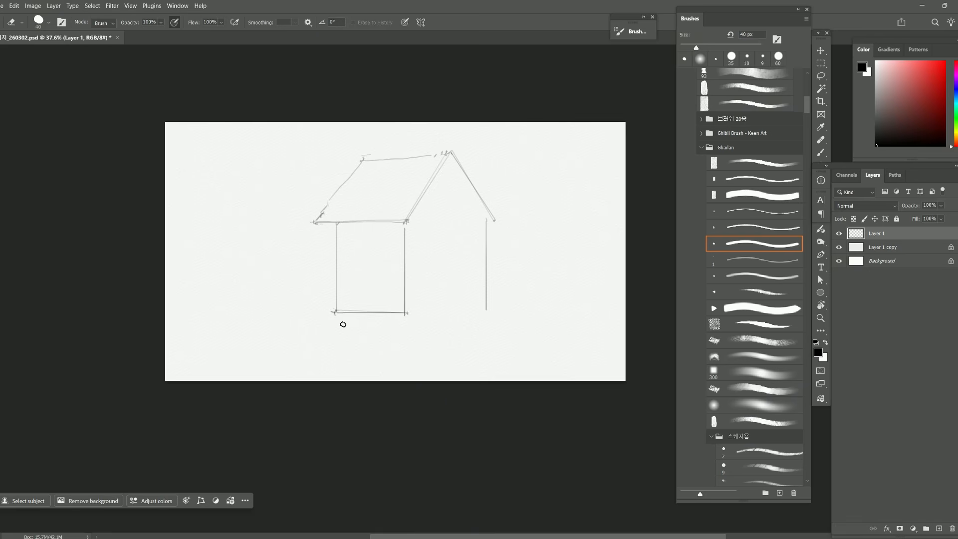
{"action": "left_click_drag", "start_coordinate": [336, 313], "coordinate": [413, 314]}
{"action": "left_click", "coordinate": [175, 22]}
{"action": "left_click_drag", "start_coordinate": [334, 314], "coordinate": [410, 314]}
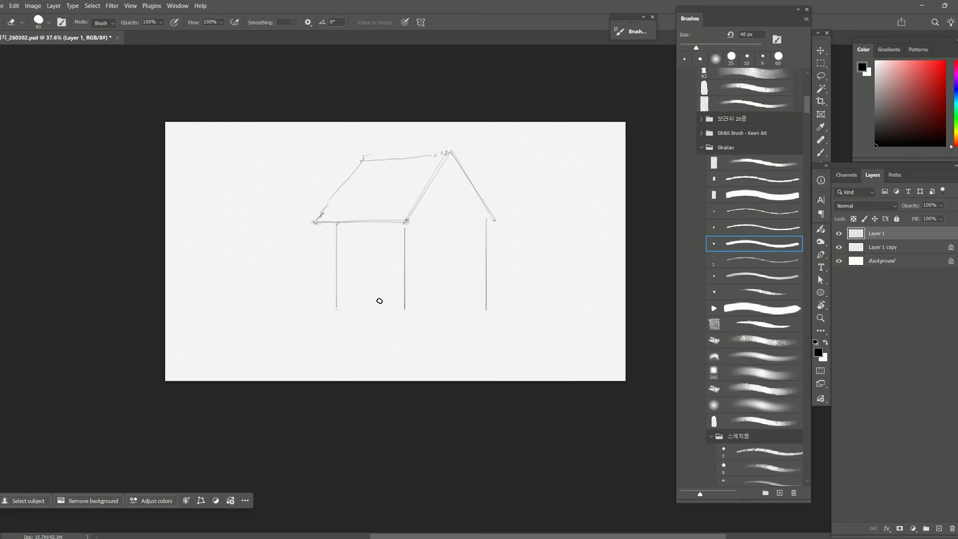
Step: Redraw the base in perspective, with both bottom edges meeting at the middle corner, and reinforce the wall and eave lines
{"action": "key", "text": "b"}
{"action": "mouse_move", "coordinate": [335, 222]}
{"action": "left_mouse_down"}
{"action": "mouse_move", "coordinate": [342, 318]}
{"action": "mouse_move", "coordinate": [333, 231]}
{"action": "mouse_move", "coordinate": [335, 305]}
{"action": "left_mouse_up"}
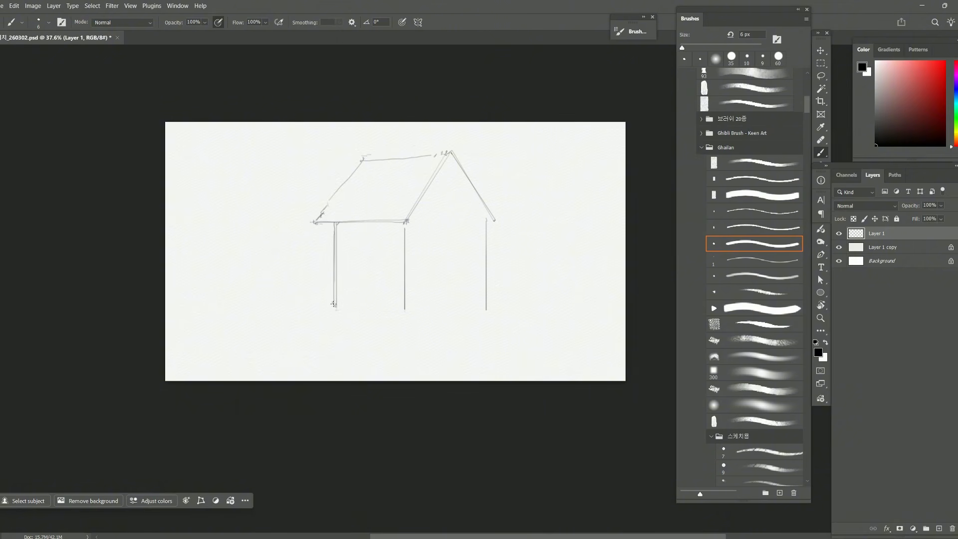
{"action": "left_click", "coordinate": [405, 315], "text": "shift"}
{"action": "left_click_drag", "start_coordinate": [404, 223], "coordinate": [405, 316]}
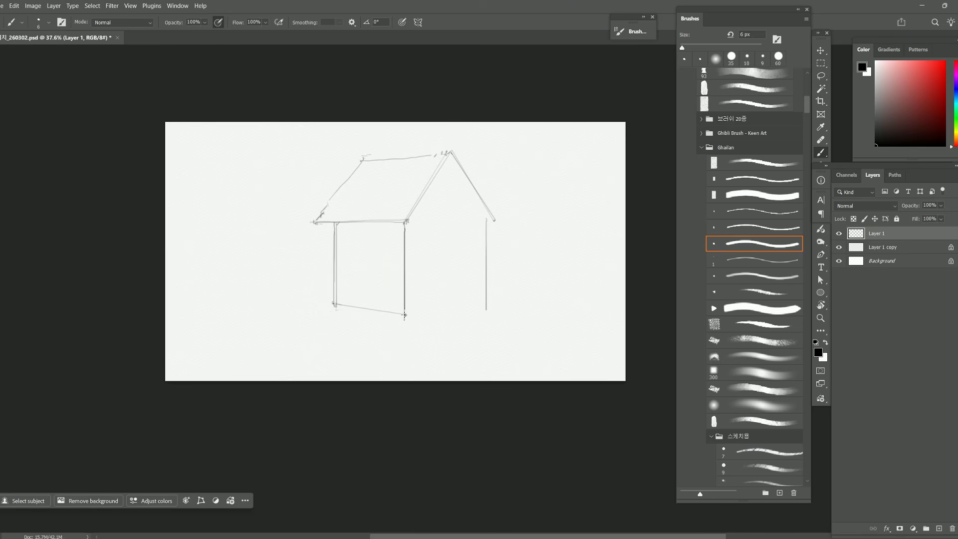
{"action": "left_click", "coordinate": [486, 306], "text": "shift"}
{"action": "left_click_drag", "start_coordinate": [487, 221], "coordinate": [486, 245]}
{"action": "left_click_drag", "start_coordinate": [345, 222], "coordinate": [405, 220]}
Step: Shift the house sketch slightly, and lasso the roof and stretch it to about 102% width and 114% height
{"action": "key", "text": "v"}
{"action": "left_click_drag", "start_coordinate": [501, 281], "coordinate": [495, 284]}
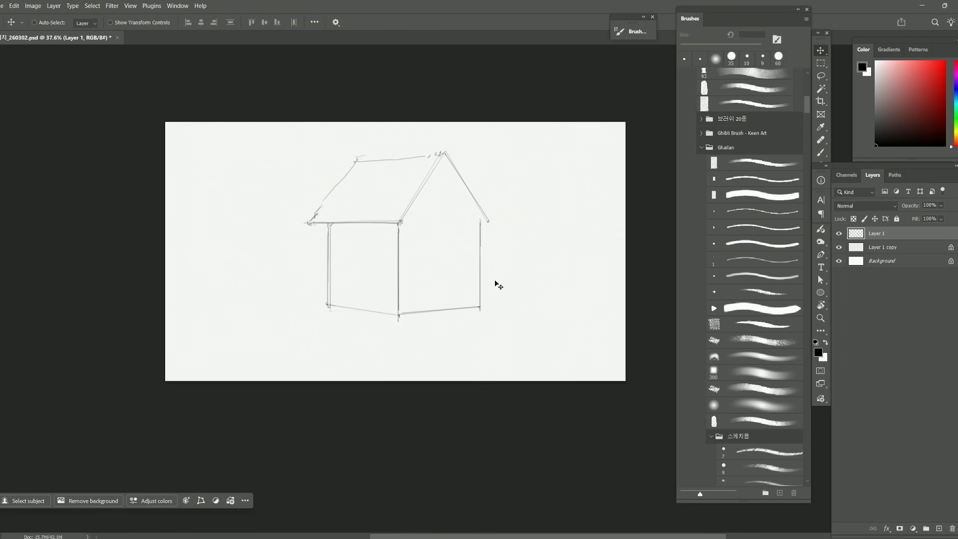
{"action": "key", "text": "l"}
{"action": "mouse_move", "coordinate": [471, 213]}
{"action": "left_mouse_down"}
{"action": "mouse_move", "coordinate": [492, 229]}
{"action": "mouse_move", "coordinate": [504, 173]}
{"action": "mouse_move", "coordinate": [442, 128]}
{"action": "mouse_move", "coordinate": [321, 151]}
{"action": "mouse_move", "coordinate": [290, 215]}
{"action": "mouse_move", "coordinate": [309, 237]}
{"action": "mouse_move", "coordinate": [327, 224]}
{"action": "mouse_move", "coordinate": [352, 239]}
{"action": "mouse_move", "coordinate": [472, 215]}
{"action": "left_mouse_up"}
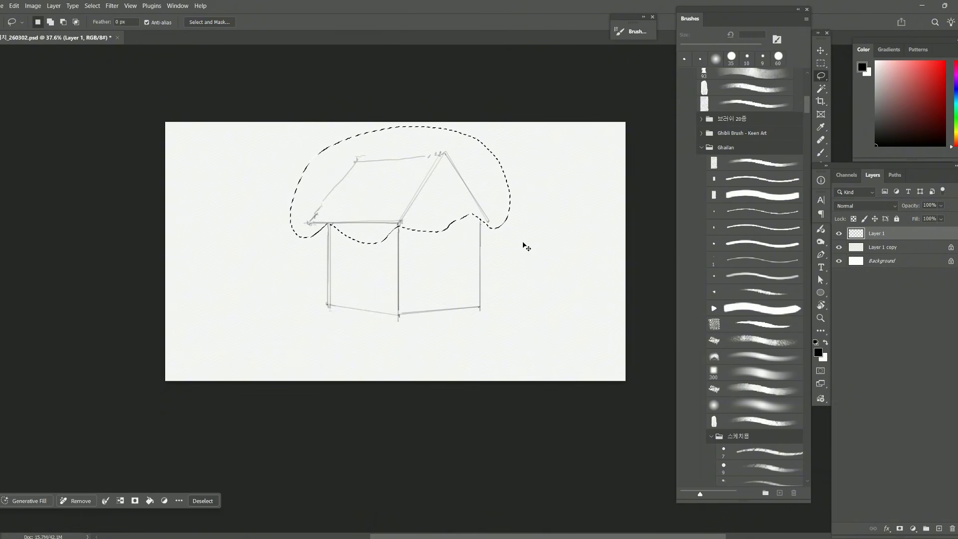
{"action": "key", "text": "ctrl+t"}
{"action": "left_click_drag", "start_coordinate": [399, 244], "coordinate": [400, 260]}
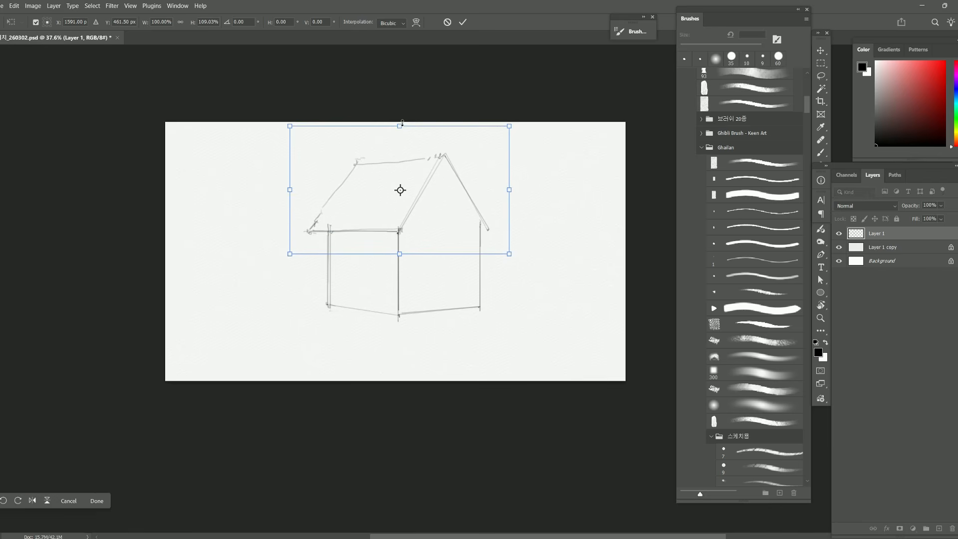
{"action": "left_click_drag", "start_coordinate": [402, 122], "coordinate": [402, 118]}
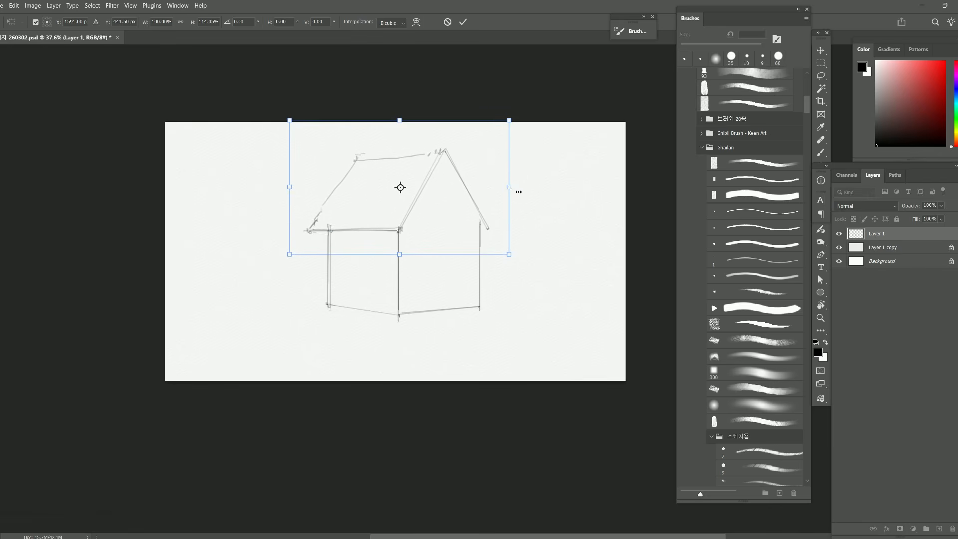
{"action": "left_click_drag", "start_coordinate": [518, 191], "coordinate": [524, 192]}
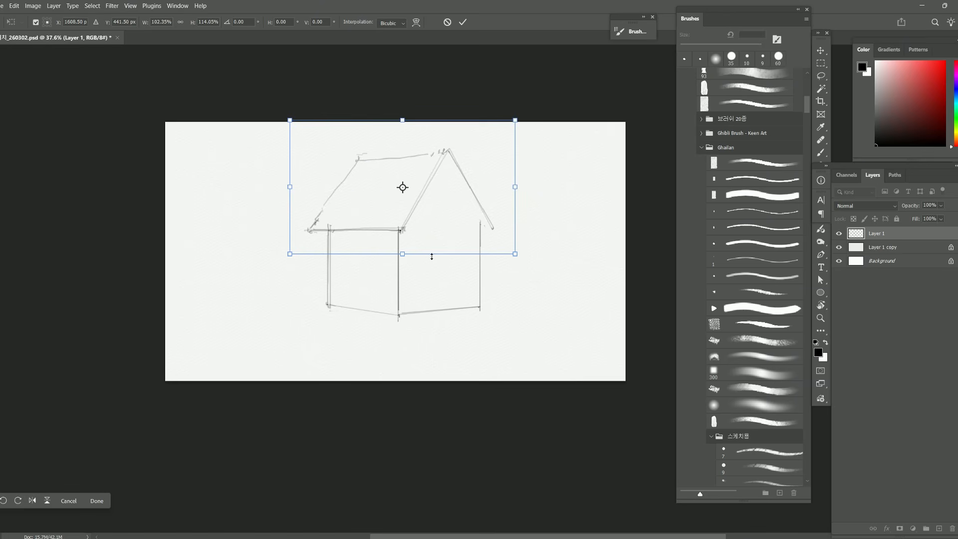
{"action": "mouse_move", "coordinate": [410, 257]}
{"action": "left_mouse_down"}
{"action": "mouse_move", "coordinate": [449, 282]}
{"action": "mouse_move", "coordinate": [449, 273]}
{"action": "left_mouse_up"}
{"action": "key", "text": "Return"}
Step: Draw inner parallel lines along both gable slopes for the roof boards and erase the doubled line beside the left one
{"action": "key", "text": "e"}
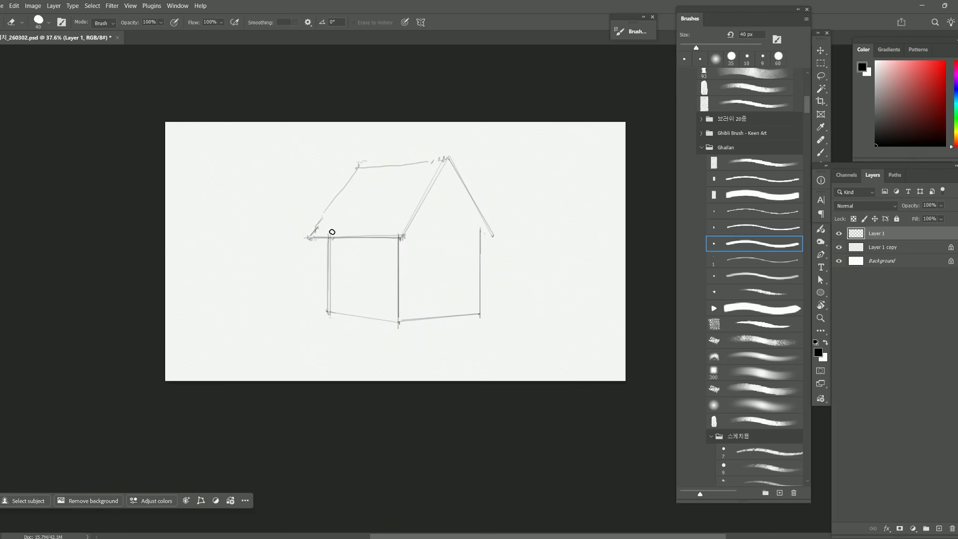
{"action": "key", "text": "b"}
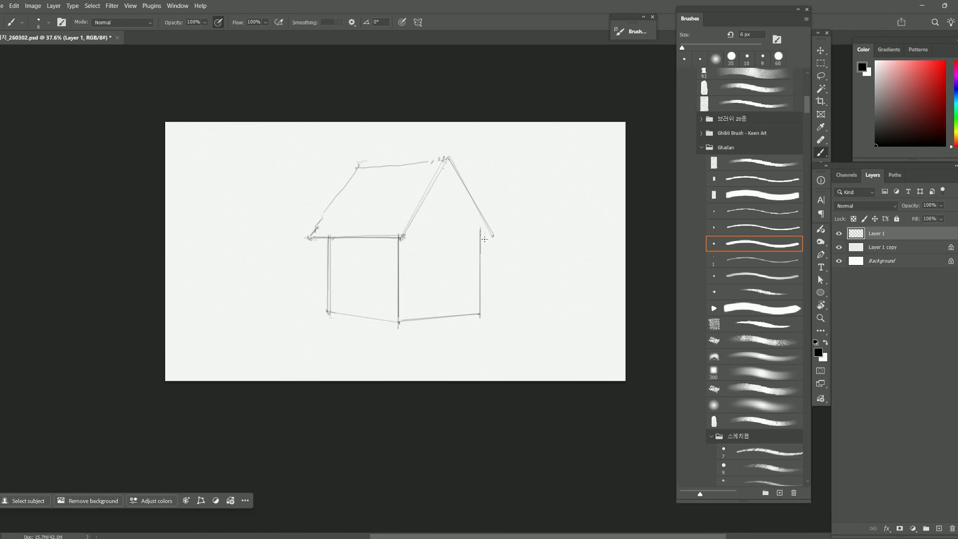
{"action": "mouse_move", "coordinate": [488, 239]}
{"action": "left_mouse_down"}
{"action": "mouse_move", "coordinate": [443, 159]}
{"action": "mouse_move", "coordinate": [489, 238]}
{"action": "left_mouse_up"}
{"action": "left_click_drag", "start_coordinate": [405, 240], "coordinate": [440, 176]}
{"action": "left_click", "coordinate": [448, 164], "text": "shift"}
{"action": "key", "text": "e"}
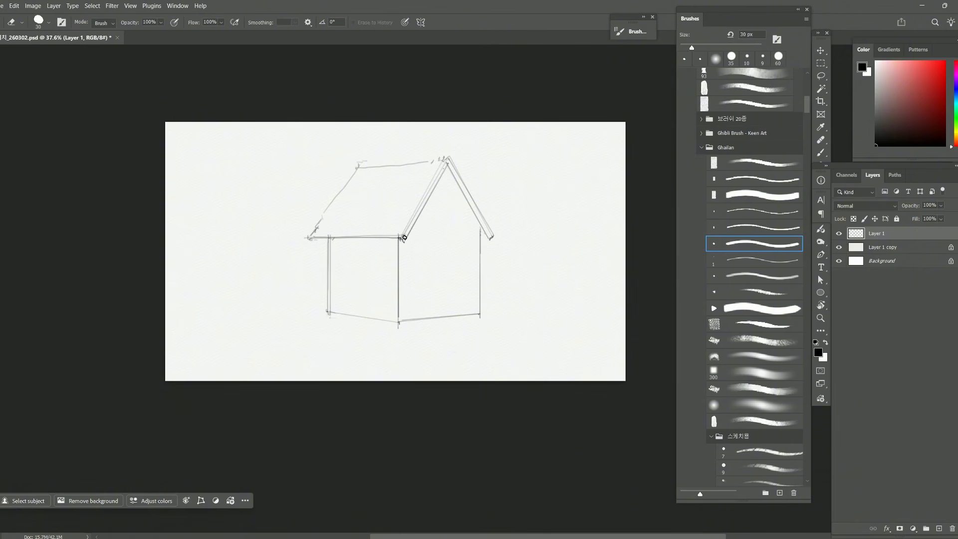
{"action": "left_click", "coordinate": [442, 158], "text": "shift"}
{"action": "key", "text": "b"}
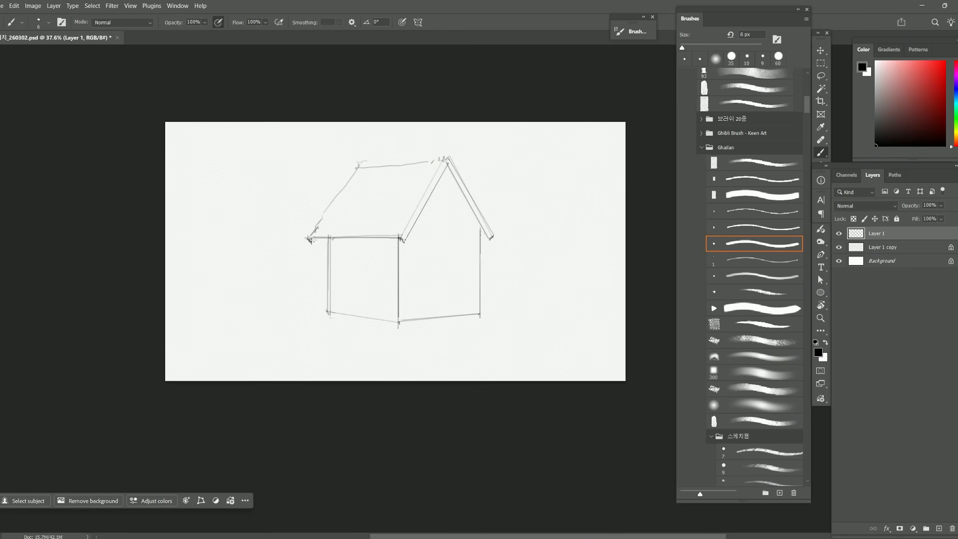
Step: Thicken the front eave of the roof with a second parallel line and reinforced straight strokes
{"action": "left_click", "coordinate": [404, 242], "text": "shift"}
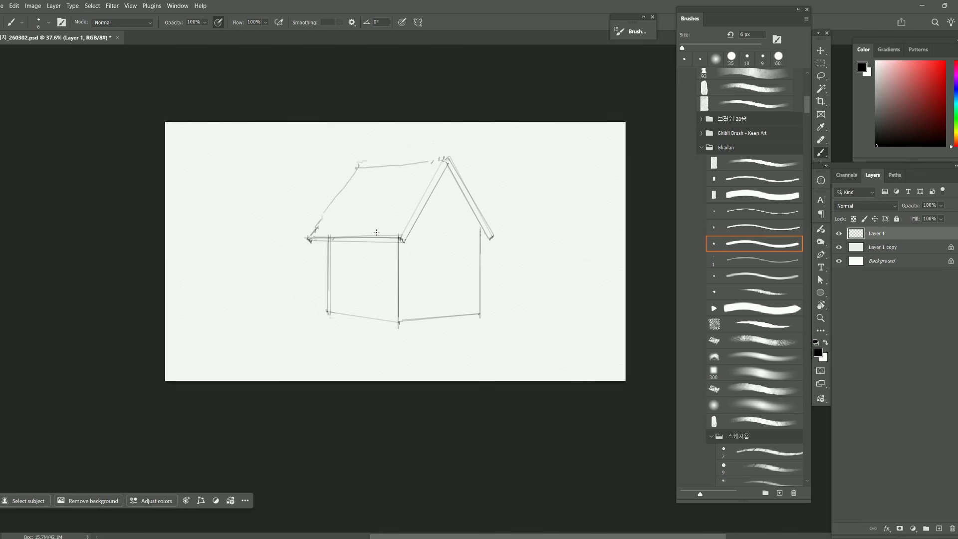
{"action": "left_click", "coordinate": [310, 241], "text": "shift"}
{"action": "left_click", "coordinate": [403, 242], "text": "shift"}
{"action": "left_click", "coordinate": [309, 238], "text": "shift"}
{"action": "left_click", "coordinate": [400, 236], "text": "shift"}
Step: Draw the underside line inside the right gable slope and clean up where it meets the wall with the 25 px eraser
{"action": "left_click_drag", "start_coordinate": [481, 238], "coordinate": [487, 237]}
{"action": "left_click_drag", "start_coordinate": [443, 174], "coordinate": [476, 231]}
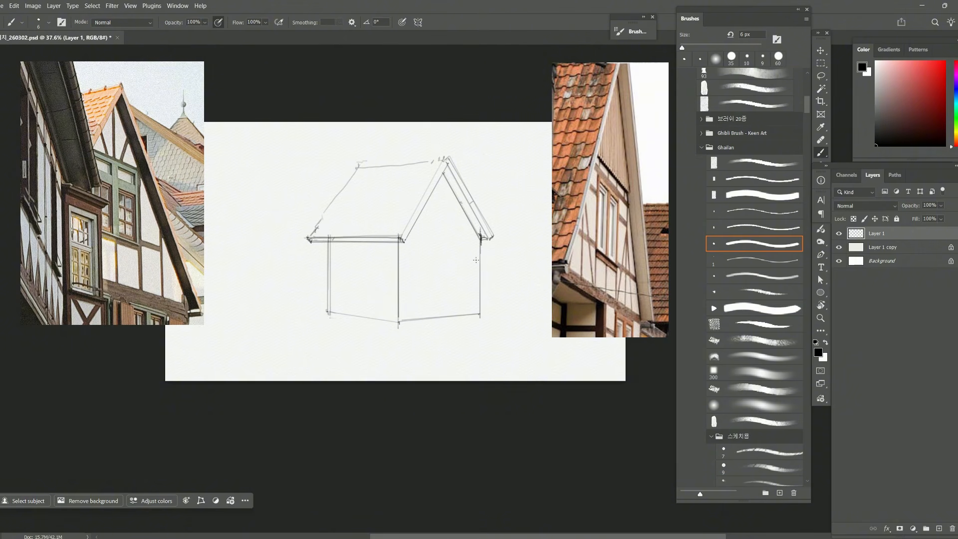
{"action": "key", "text": "e"}
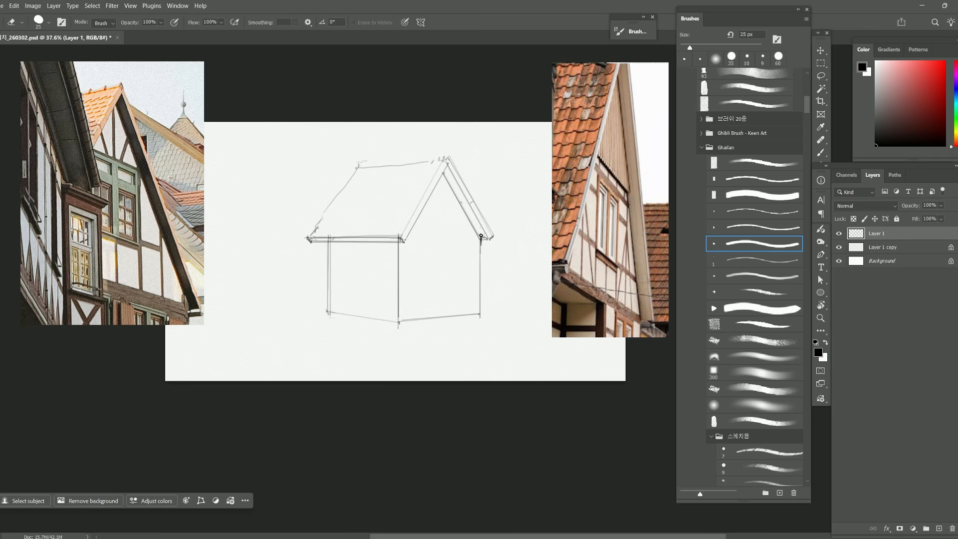
{"action": "key", "text": "b"}
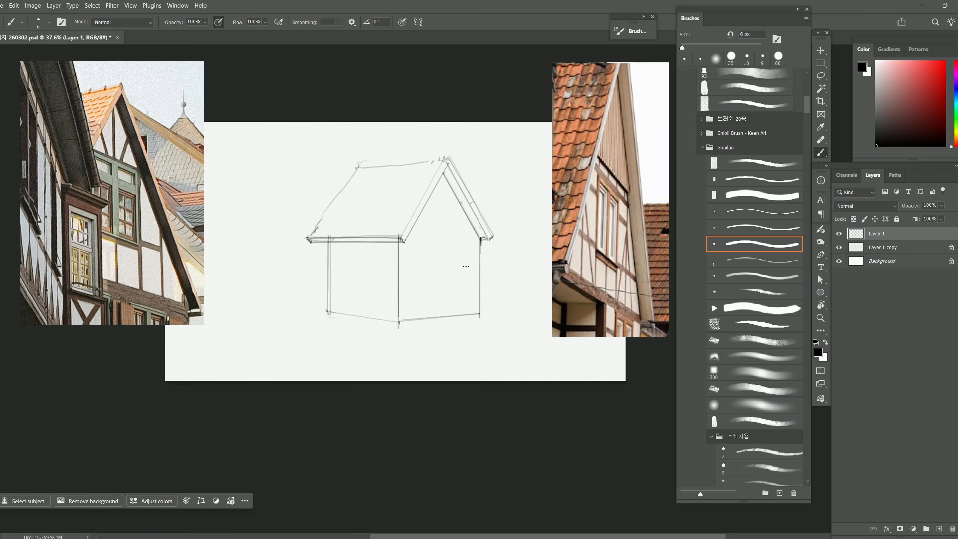
Step: Sketch an arched door on the gable wall with two vertical sides and a rounded top
{"action": "left_click_drag", "start_coordinate": [422, 253], "coordinate": [423, 317]}
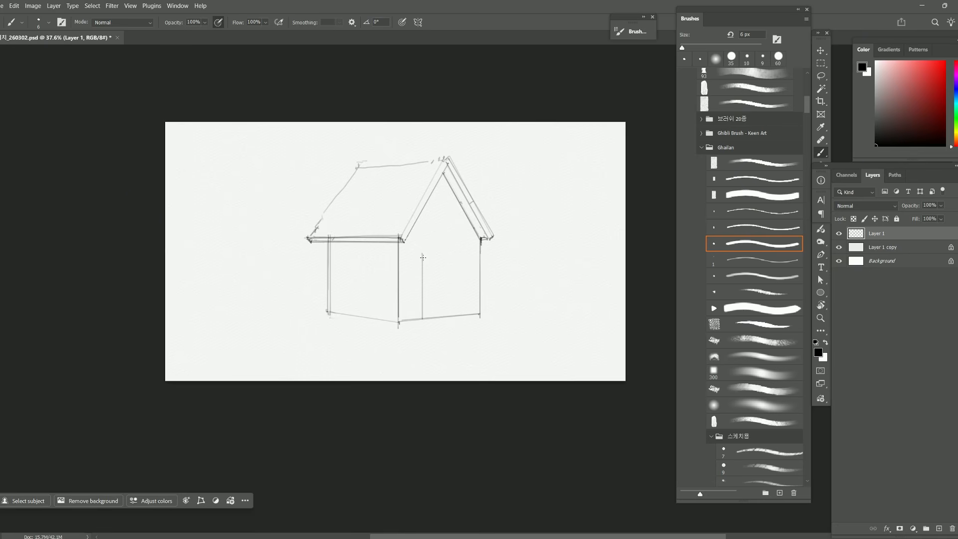
{"action": "mouse_move", "coordinate": [422, 255]}
{"action": "left_mouse_down"}
{"action": "mouse_move", "coordinate": [438, 246]}
{"action": "mouse_move", "coordinate": [446, 248]}
{"action": "mouse_move", "coordinate": [430, 251]}
{"action": "mouse_move", "coordinate": [456, 252]}
{"action": "mouse_move", "coordinate": [434, 250]}
{"action": "mouse_move", "coordinate": [457, 257]}
{"action": "mouse_move", "coordinate": [460, 315]}
{"action": "left_mouse_up"}
{"action": "left_click_drag", "start_coordinate": [423, 260], "coordinate": [436, 248]}
Step: Enlarge the eraser to 50 px and clean up the stray strokes around the door's arch
{"action": "key", "text": "e"}
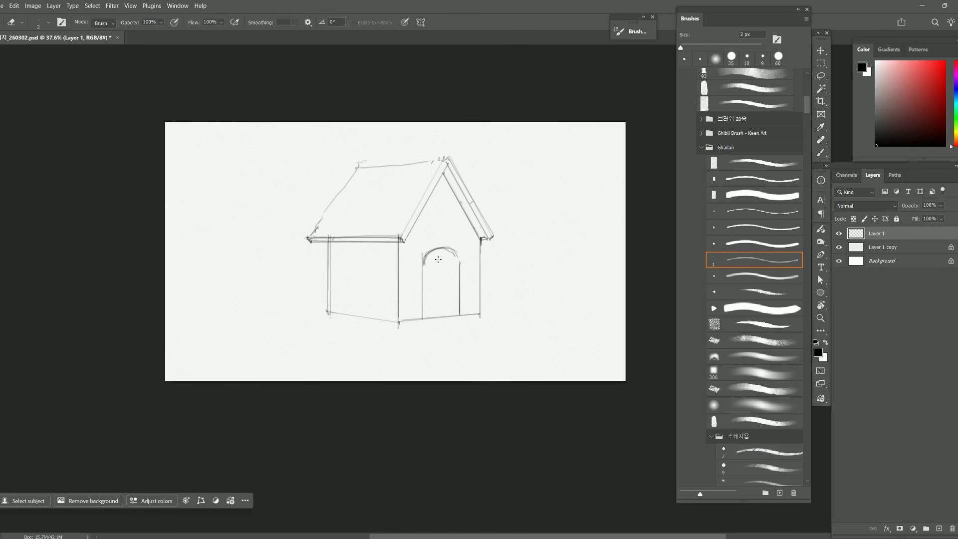
{"action": "key", "text": "bracketright"}
{"action": "key", "text": "bracketright"}
{"action": "key", "text": "bracketright"}
{"action": "key", "text": "bracketright"}
{"action": "key", "text": "bracketright"}
{"action": "key", "text": "bracketright"}
{"action": "key", "text": "bracketright"}
{"action": "key", "text": "bracketright"}
{"action": "left_click_drag", "start_coordinate": [434, 258], "coordinate": [462, 253]}
{"action": "key", "text": "b"}
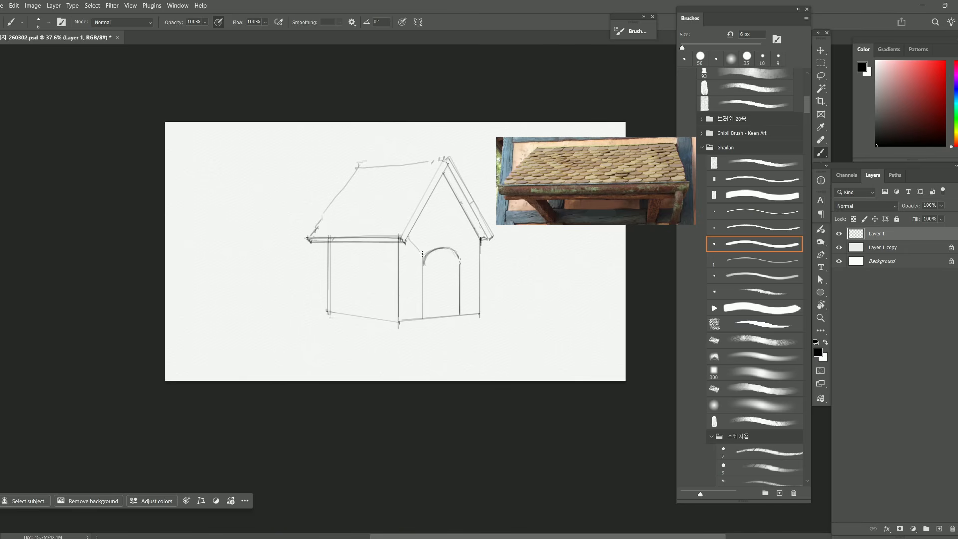
Step: Draw a small sloping awning roof above the door, spanning the width of the gable wall
{"action": "left_click_drag", "start_coordinate": [415, 246], "coordinate": [425, 256]}
{"action": "left_click_drag", "start_coordinate": [493, 254], "coordinate": [425, 258]}
{"action": "left_click", "coordinate": [408, 235]}
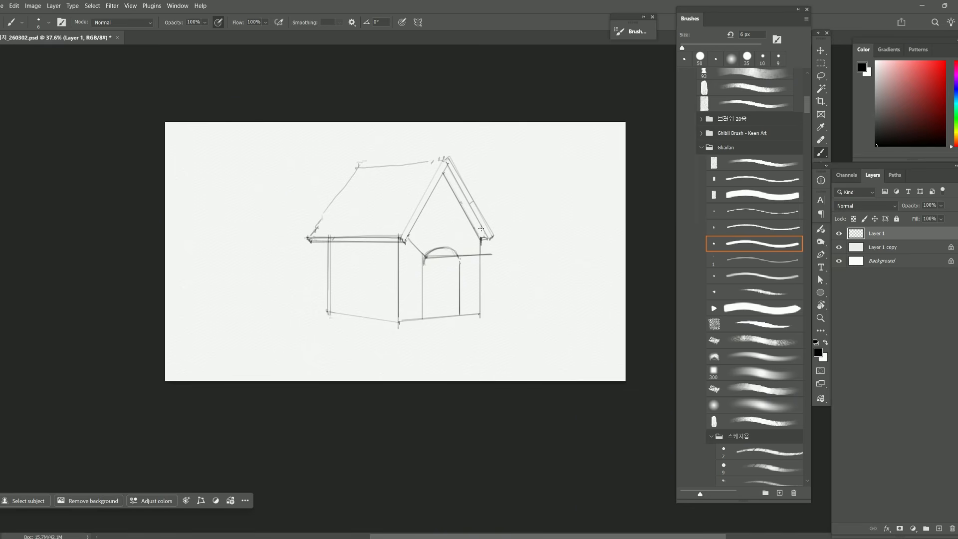
{"action": "left_click", "coordinate": [477, 231], "text": "shift"}
{"action": "left_click", "coordinate": [409, 235], "text": "shift"}
Step: Erase the door's arch where it overlaps the awning, keeping the awning's lower edge clean
{"action": "key", "text": "e"}
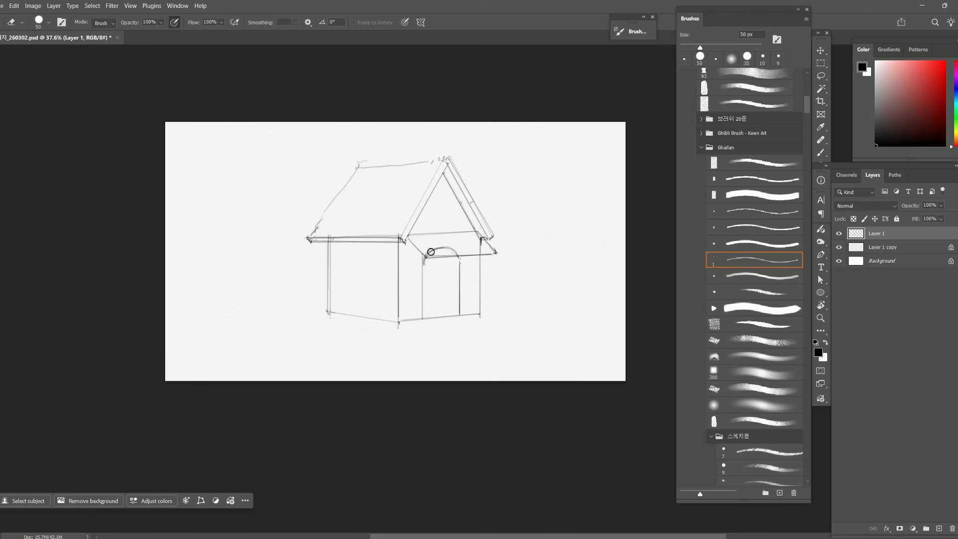
{"action": "left_click_drag", "start_coordinate": [431, 251], "coordinate": [497, 252]}
{"action": "key", "text": "b"}
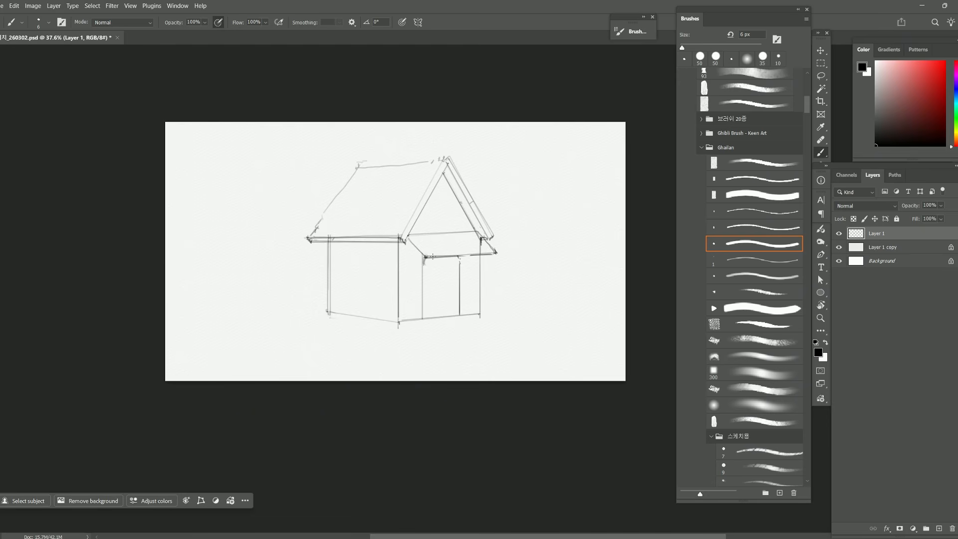
{"action": "key", "text": "ctrl+z"}
{"action": "key", "text": "ctrl+shift+z"}
{"action": "key", "text": "ctrl+z"}
{"action": "key", "text": "ctrl+shift+z"}
{"action": "mouse_move", "coordinate": [425, 257]}
{"action": "left_mouse_down"}
{"action": "mouse_move", "coordinate": [438, 248]}
{"action": "mouse_move", "coordinate": [458, 257]}
{"action": "left_mouse_up"}
{"action": "key", "text": "e"}
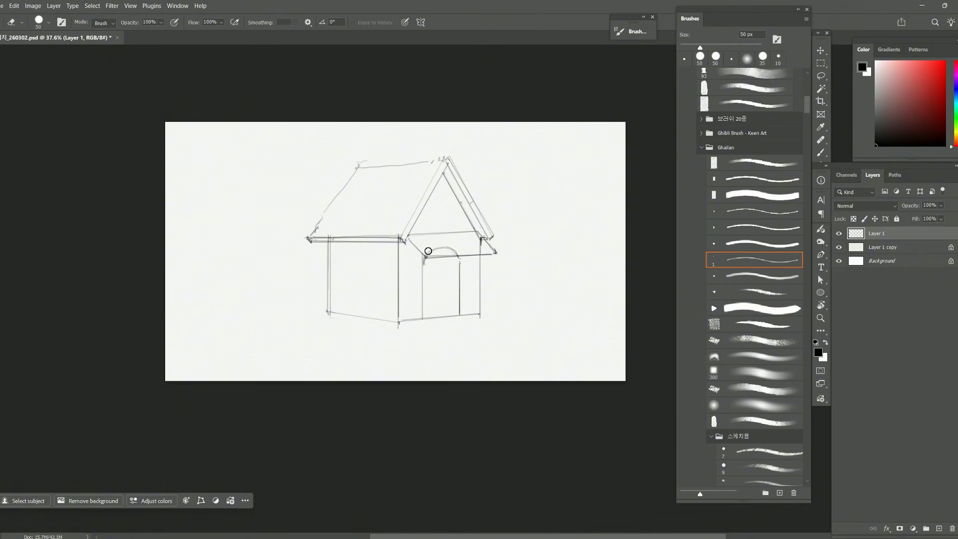
{"action": "key", "text": "ctrl+z"}
{"action": "key", "text": "b"}
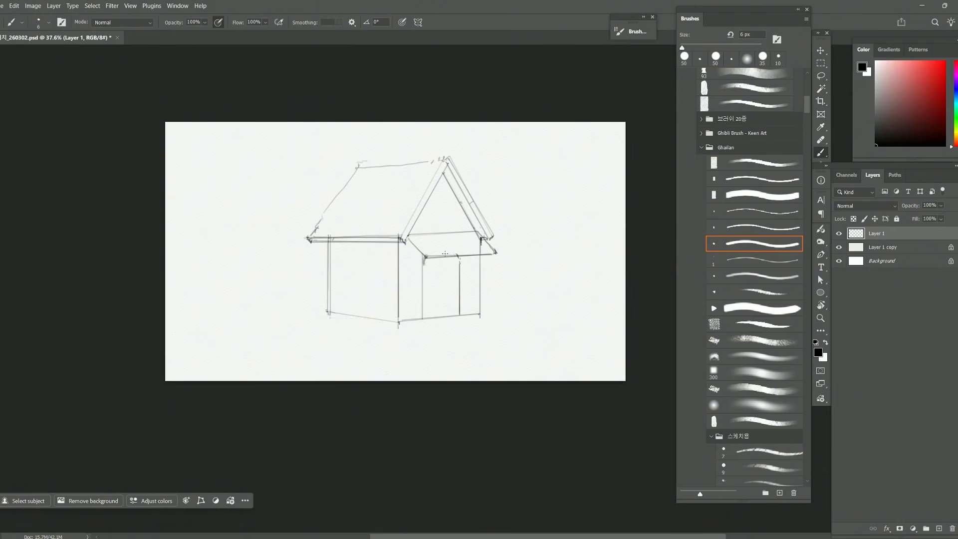
Step: Erase the right wall line where it crosses the awning with the 50 px eraser
{"action": "key", "text": "e"}
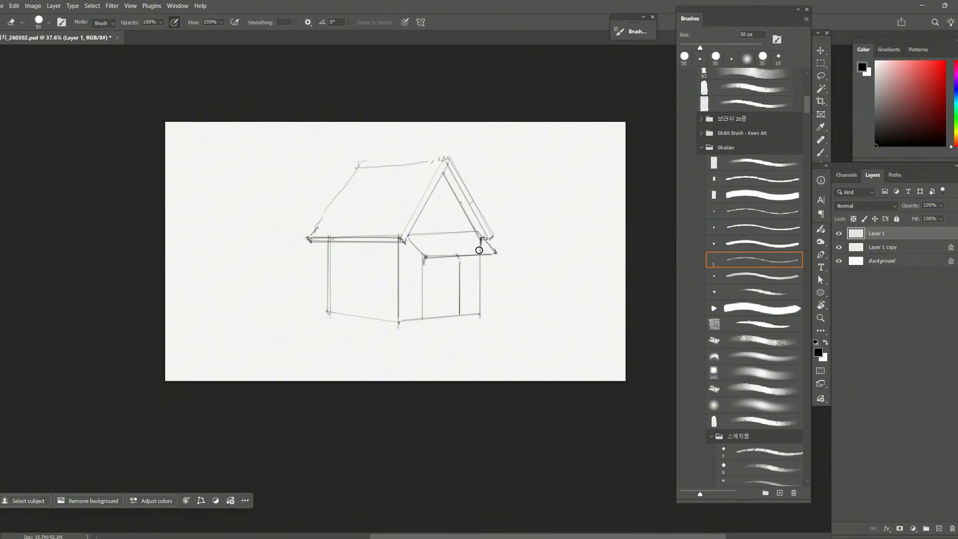
{"action": "left_click_drag", "start_coordinate": [479, 250], "coordinate": [475, 235]}
{"action": "key", "text": "b"}
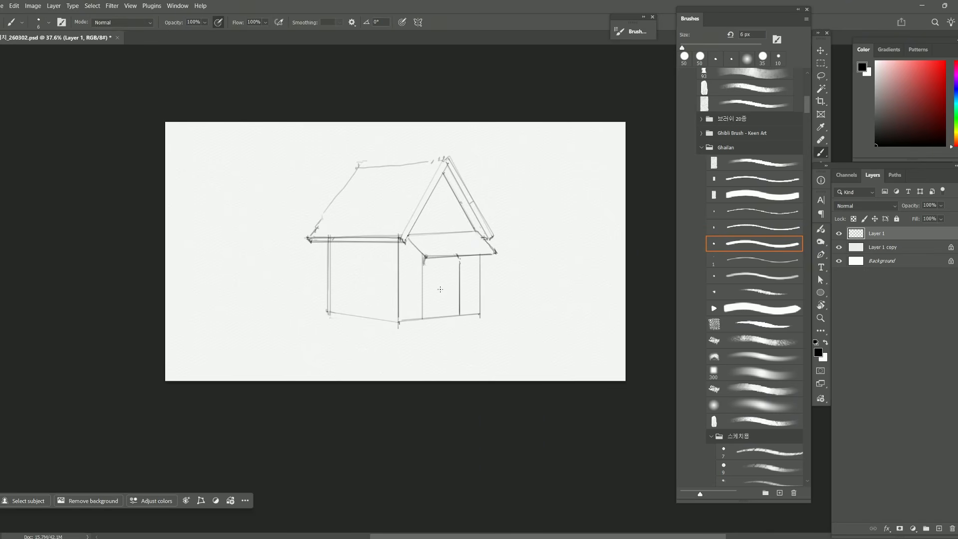
Step: Draw a second line along the awning's left and lower edges to give the awning thickness
{"action": "left_click_drag", "start_coordinate": [408, 243], "coordinate": [423, 260]}
{"action": "key", "text": "ctrl+z"}
{"action": "left_click_drag", "start_coordinate": [423, 260], "coordinate": [485, 258]}
{"action": "left_click_drag", "start_coordinate": [509, 171], "coordinate": [572, 178]}
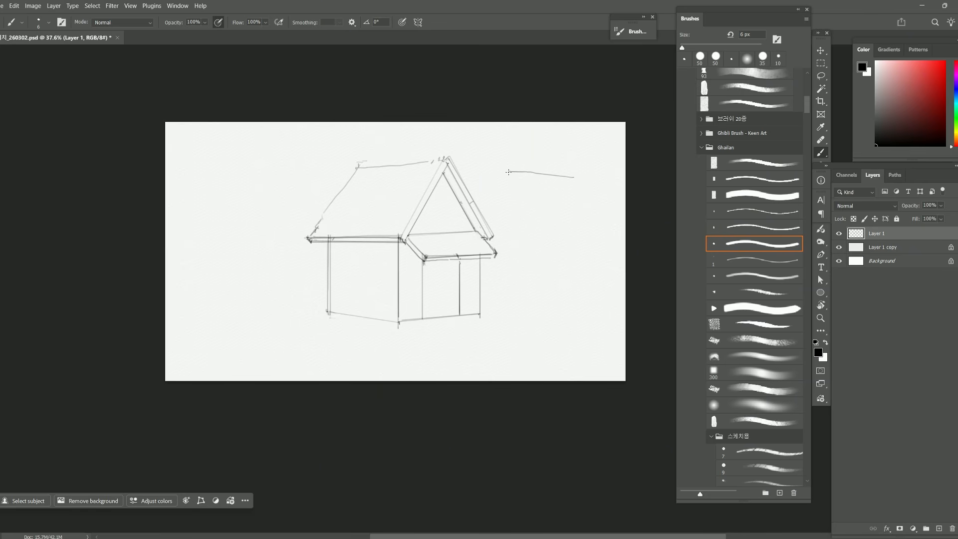
{"action": "key", "text": "e"}
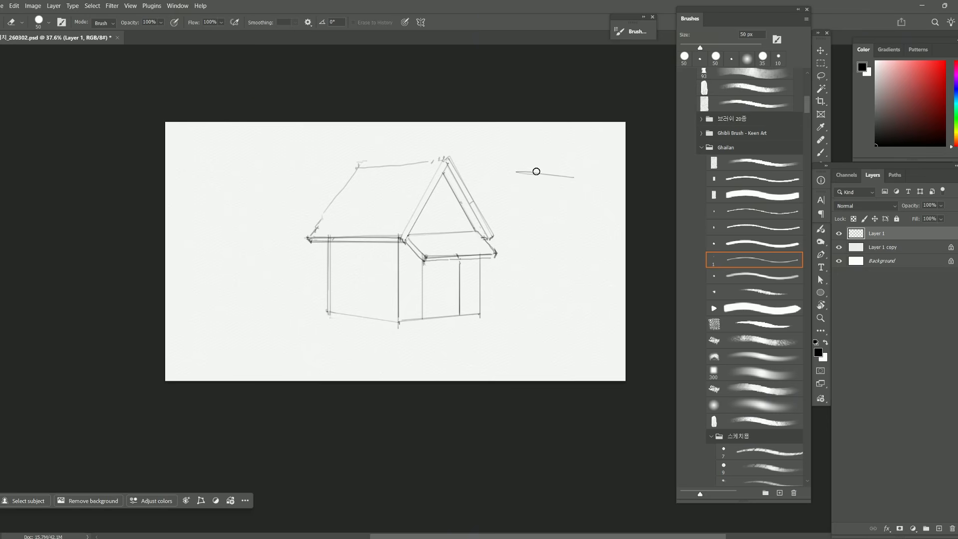
{"action": "key", "text": "ctrl+z"}
{"action": "key", "text": "b"}
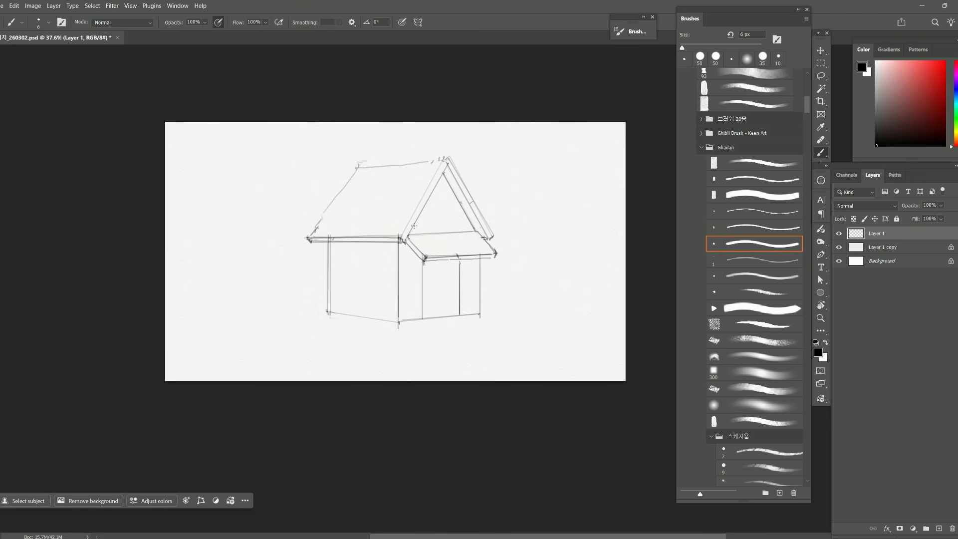
Step: Draw vertical lines parallel to the left, middle and right wall corners to turn them into corner posts
{"action": "key", "text": "e"}
{"action": "left_click_drag", "start_coordinate": [454, 248], "coordinate": [449, 248]}
{"action": "key", "text": "b"}
{"action": "left_click_drag", "start_coordinate": [322, 243], "coordinate": [322, 287]}
{"action": "left_click_drag", "start_coordinate": [391, 242], "coordinate": [392, 321]}
{"action": "left_click_drag", "start_coordinate": [403, 244], "coordinate": [407, 317]}
{"action": "left_click_drag", "start_coordinate": [484, 257], "coordinate": [484, 315]}
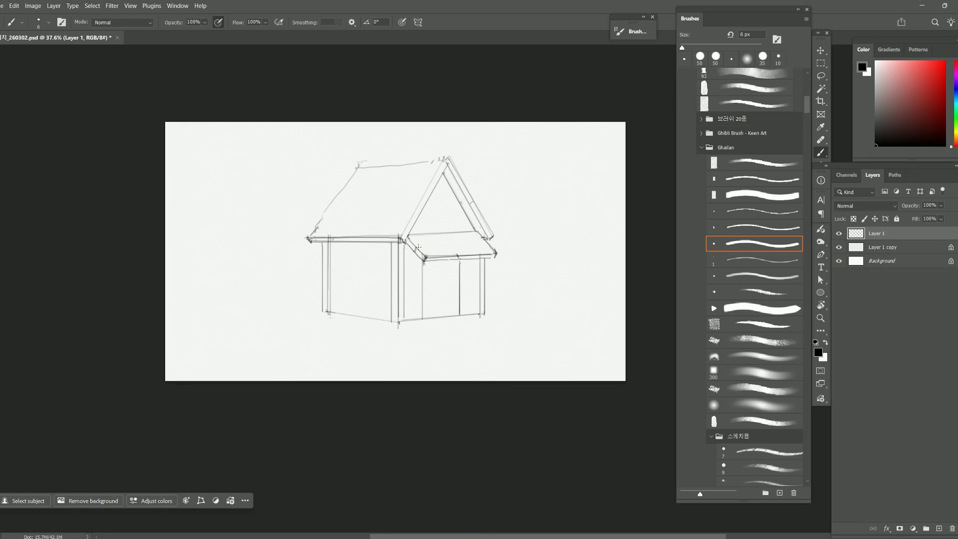
Step: Divide the awning into two rows of tiles with a lengthwise line and short slanted lines
{"action": "left_click_drag", "start_coordinate": [417, 246], "coordinate": [487, 242]}
{"action": "left_click_drag", "start_coordinate": [419, 246], "coordinate": [486, 242]}
{"action": "mouse_move", "coordinate": [425, 235]}
{"action": "left_mouse_down"}
{"action": "mouse_move", "coordinate": [432, 246]}
{"action": "mouse_move", "coordinate": [469, 243]}
{"action": "left_mouse_up"}
{"action": "left_click_drag", "start_coordinate": [459, 243], "coordinate": [471, 255]}
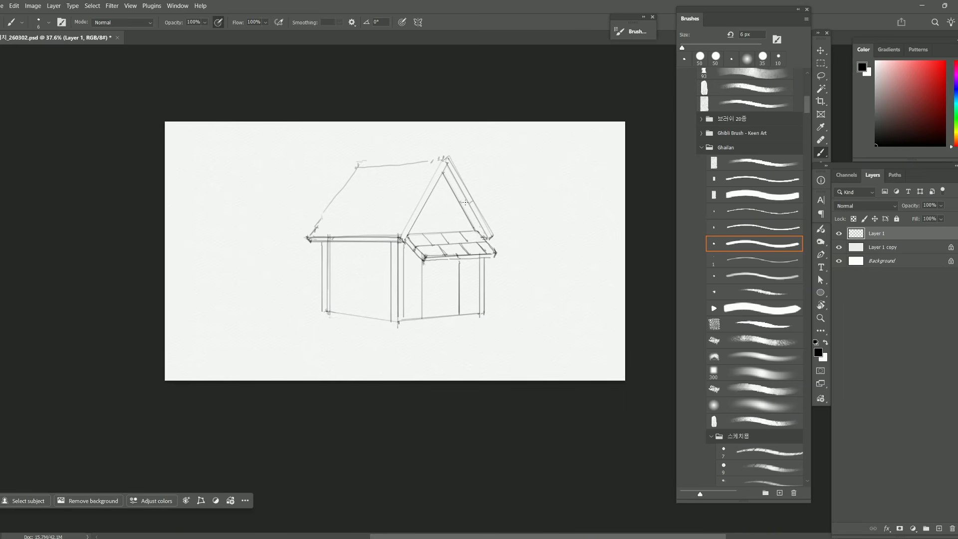
Step: Reduce the eraser to 25 px and erase the awning's upper right edge below the roof end
{"action": "scroll", "coordinate": [483, 234], "scroll_direction": "up", "scroll_amount": 5}
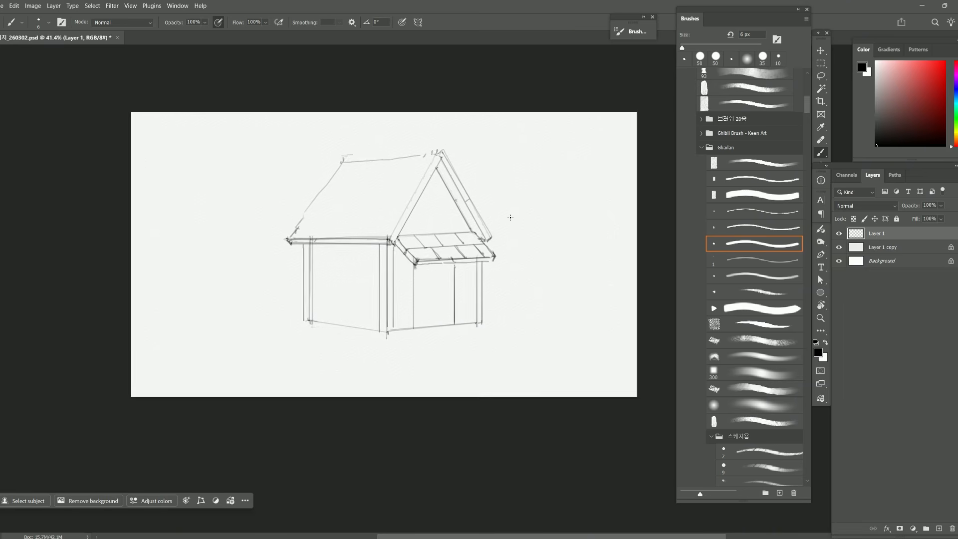
{"action": "key", "text": "e"}
{"action": "key", "text": "bracketleft"}
{"action": "key", "text": "bracketleft"}
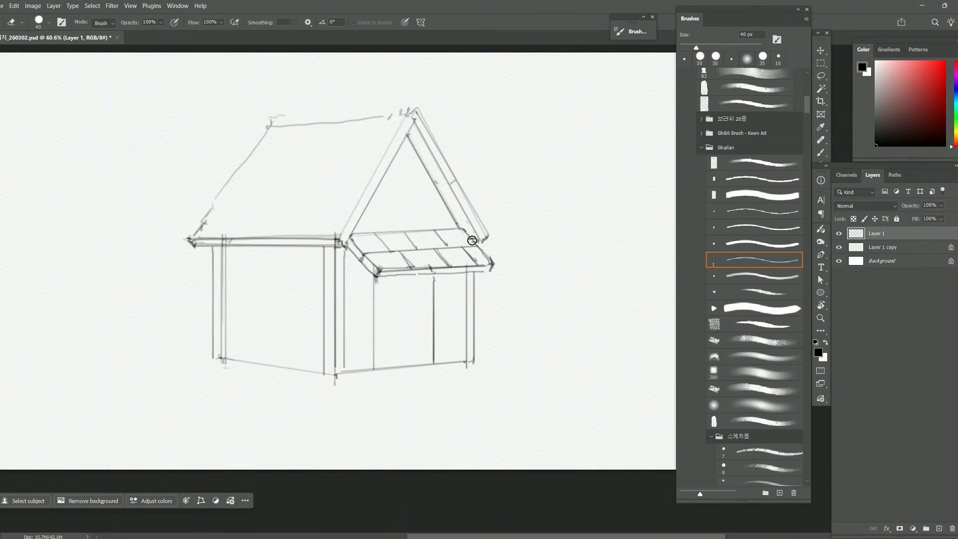
{"action": "key", "text": "bracketleft"}
{"action": "key", "text": "bracketleft"}
{"action": "key", "text": "bracketleft"}
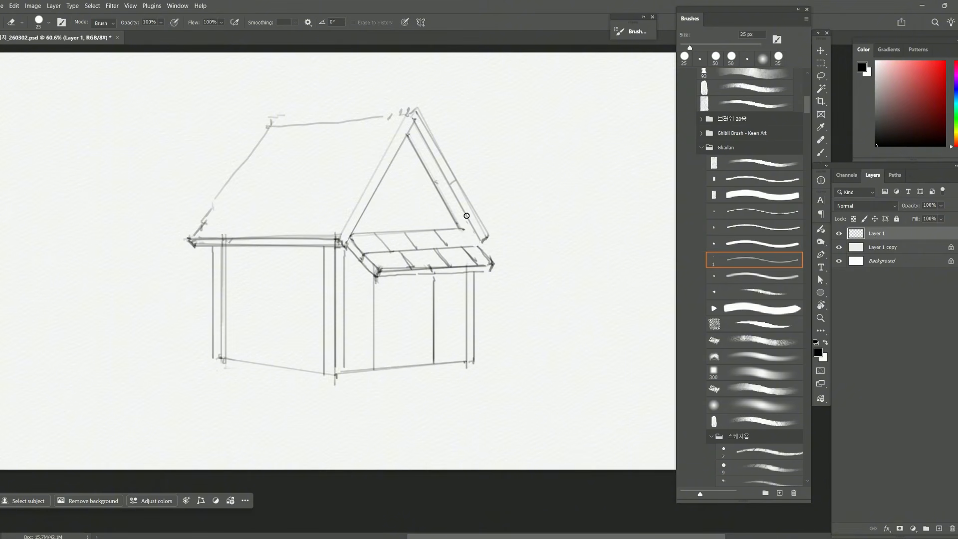
Step: Redraw the awning's right edge with a step between the tile rows and darken the dividing line
{"action": "key", "text": "b"}
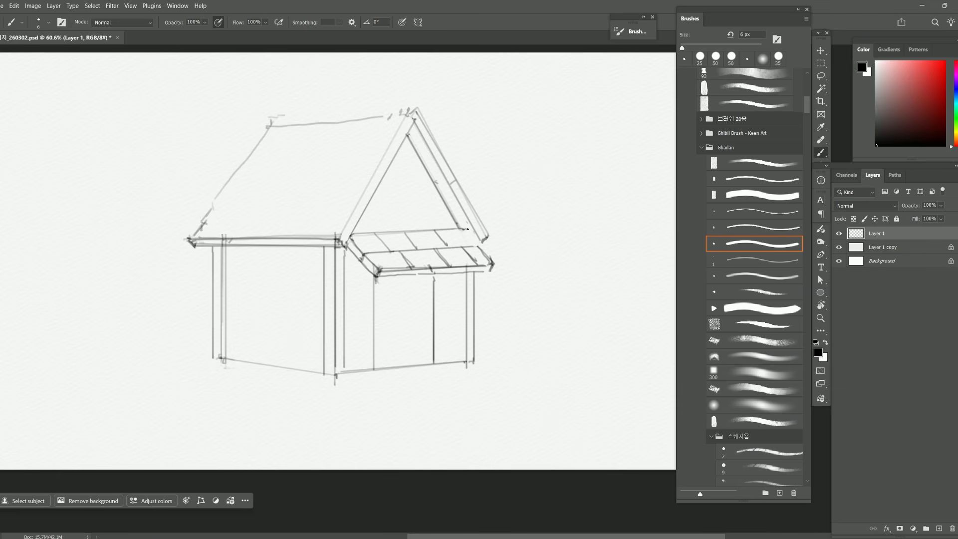
{"action": "left_click_drag", "start_coordinate": [464, 226], "coordinate": [475, 236]}
{"action": "left_click_drag", "start_coordinate": [480, 243], "coordinate": [364, 253]}
{"action": "left_click_drag", "start_coordinate": [470, 231], "coordinate": [480, 246]}
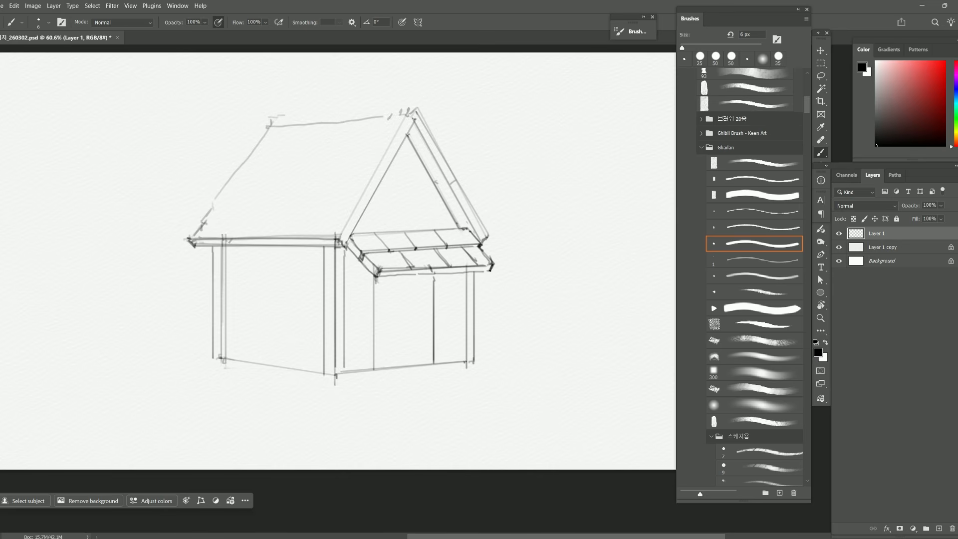
Step: Draw a vertical line just inside the door's left edge to form the door frame
{"action": "scroll", "coordinate": [491, 263], "scroll_direction": "down", "scroll_amount": 6}
{"action": "scroll", "coordinate": [487, 270], "scroll_direction": "up", "scroll_amount": 4}
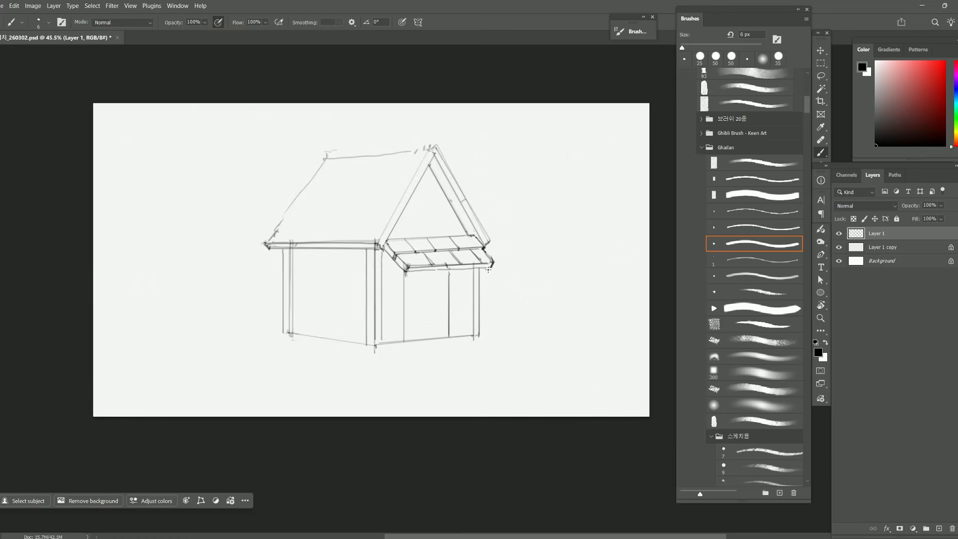
{"action": "left_click_drag", "start_coordinate": [396, 242], "coordinate": [395, 236]}
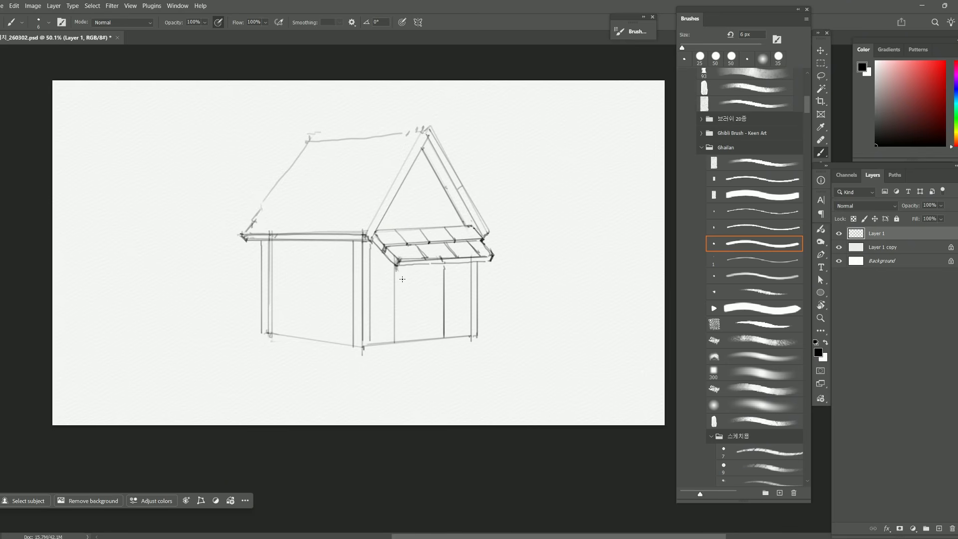
{"action": "left_click_drag", "start_coordinate": [402, 275], "coordinate": [402, 343]}
{"action": "left_click_drag", "start_coordinate": [405, 270], "coordinate": [403, 274]}
Step: Lasso the door, scale it down to 86.87% so it sits clear of the awning, and deselect it
{"action": "key", "text": "l"}
{"action": "mouse_move", "coordinate": [397, 265]}
{"action": "left_mouse_down"}
{"action": "mouse_move", "coordinate": [385, 290]}
{"action": "mouse_move", "coordinate": [391, 338]}
{"action": "mouse_move", "coordinate": [444, 338]}
{"action": "mouse_move", "coordinate": [458, 308]}
{"action": "mouse_move", "coordinate": [455, 275]}
{"action": "mouse_move", "coordinate": [397, 266]}
{"action": "left_mouse_up"}
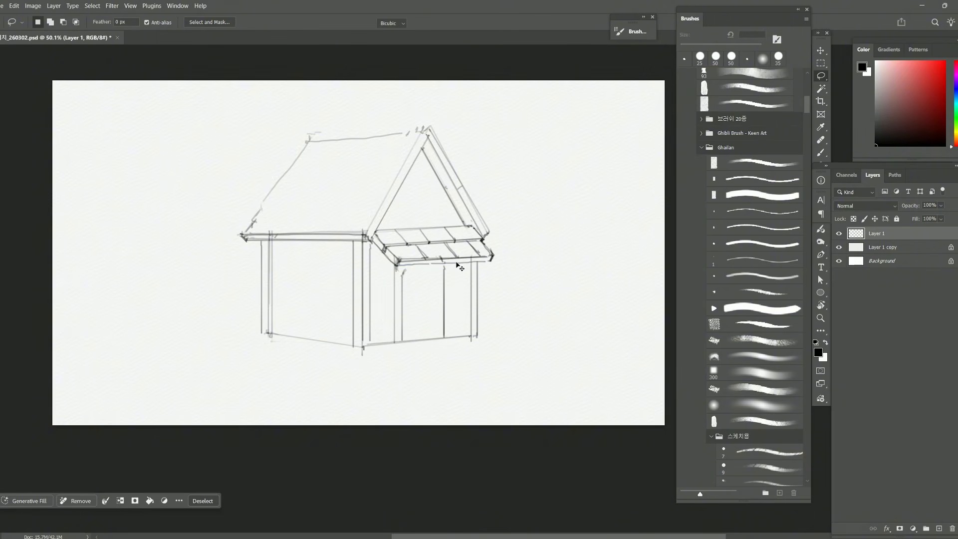
{"action": "key", "text": "ctrl+t"}
{"action": "left_click_drag", "start_coordinate": [457, 264], "coordinate": [454, 268]}
{"action": "left_click_drag", "start_coordinate": [382, 268], "coordinate": [388, 274]}
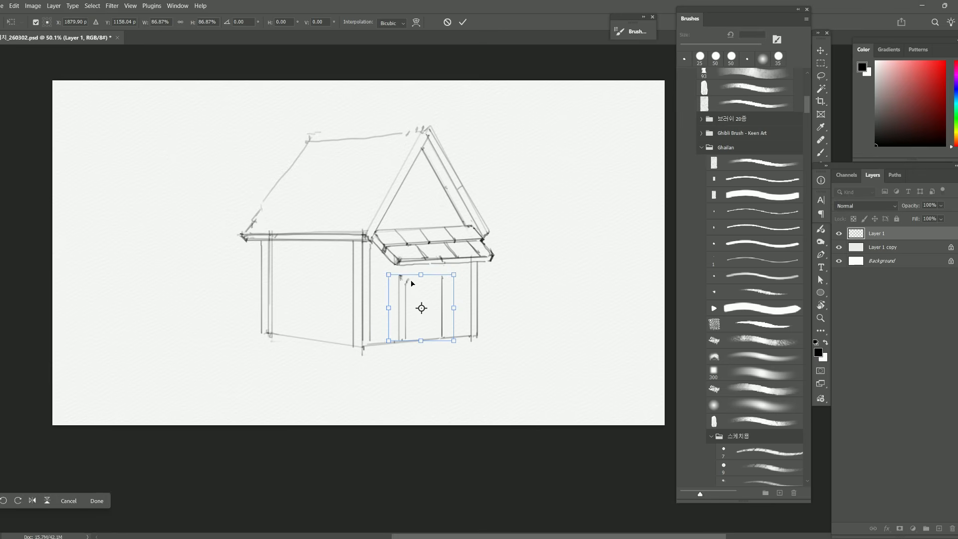
{"action": "key", "text": "Return"}
{"action": "key", "text": "v"}
{"action": "left_click_drag", "start_coordinate": [498, 327], "coordinate": [501, 331]}
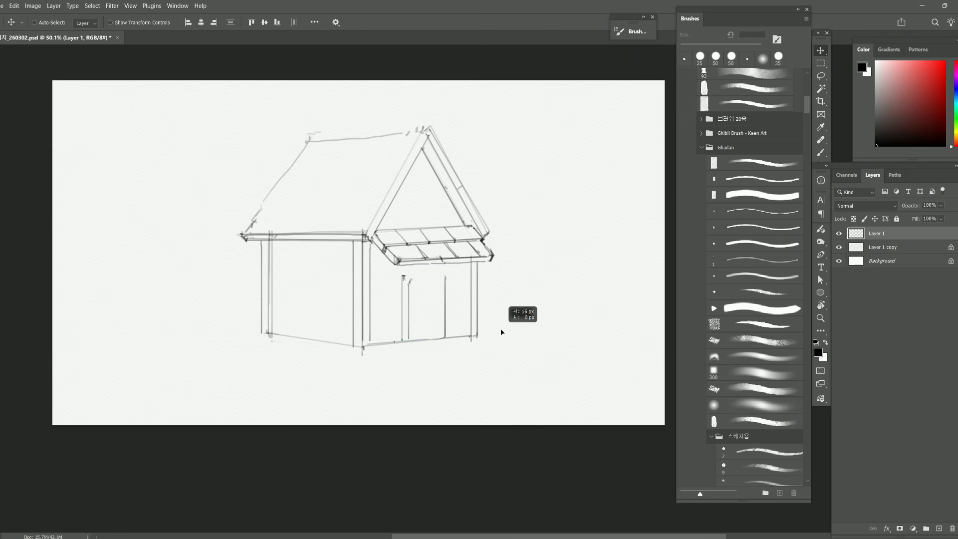
{"action": "key", "text": "b"}
{"action": "key", "text": "ctrl+d"}
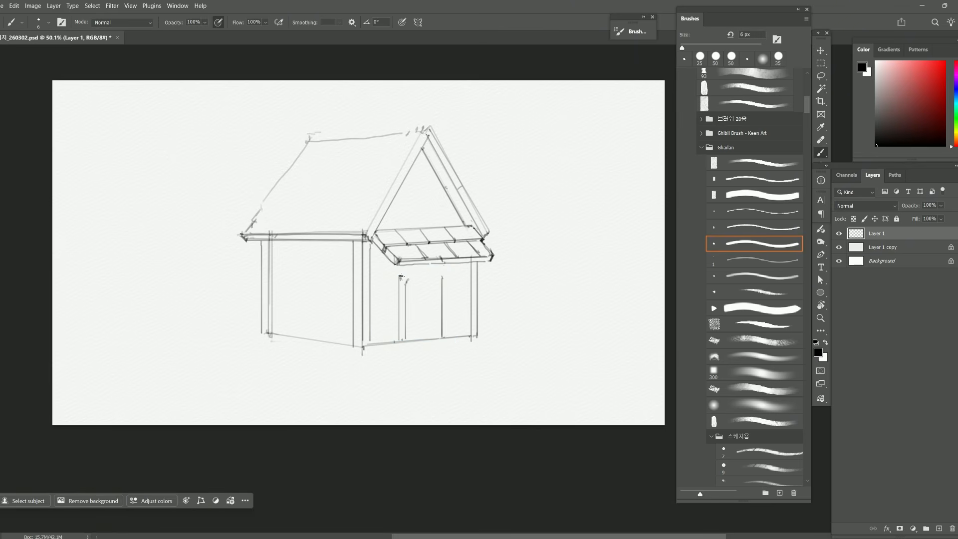
Step: Draw an outer arch over the door and an inner arch with frame lines inside it
{"action": "mouse_move", "coordinate": [402, 276]}
{"action": "left_mouse_down"}
{"action": "mouse_move", "coordinate": [433, 263]}
{"action": "mouse_move", "coordinate": [443, 276]}
{"action": "left_mouse_up"}
{"action": "key", "text": "e"}
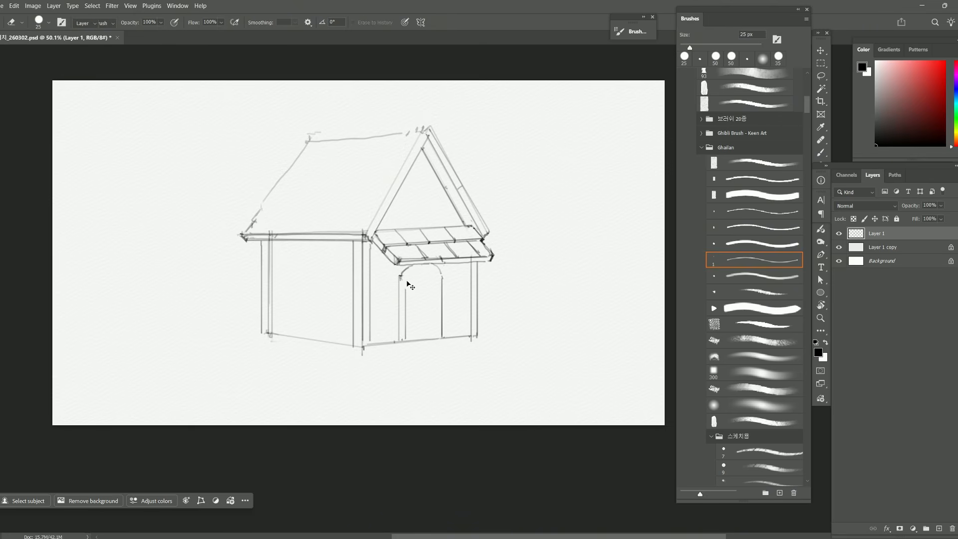
{"action": "key", "text": "b"}
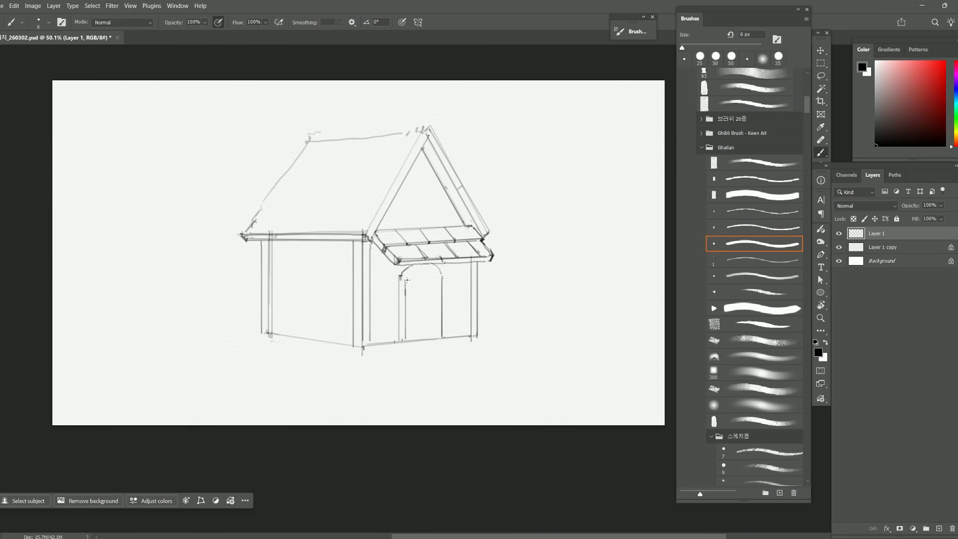
{"action": "mouse_move", "coordinate": [416, 271]}
{"action": "left_mouse_down"}
{"action": "mouse_move", "coordinate": [437, 277]}
{"action": "mouse_move", "coordinate": [440, 319]}
{"action": "left_mouse_up"}
{"action": "left_click_drag", "start_coordinate": [435, 274], "coordinate": [436, 278]}
Step: Draw an extra vertical line along the inner side of the right corner post
{"action": "left_click_drag", "start_coordinate": [469, 278], "coordinate": [469, 312]}
{"action": "key", "text": "ctrl+z"}
{"action": "left_click_drag", "start_coordinate": [469, 278], "coordinate": [470, 335]}
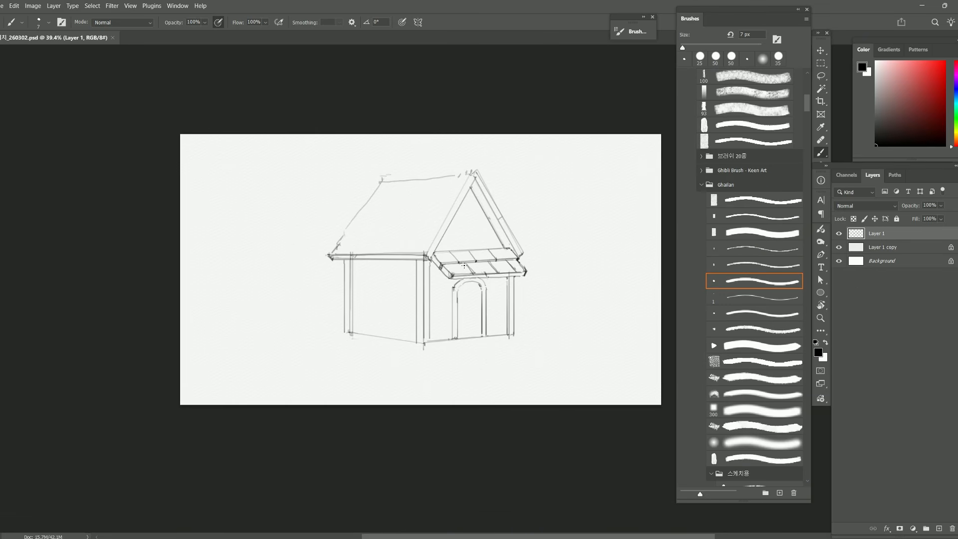
Step: Hatch the awning's left end face using a 6 px brush and touch up its lower edge
{"action": "scroll", "coordinate": [464, 265], "scroll_direction": "up", "scroll_amount": 3}
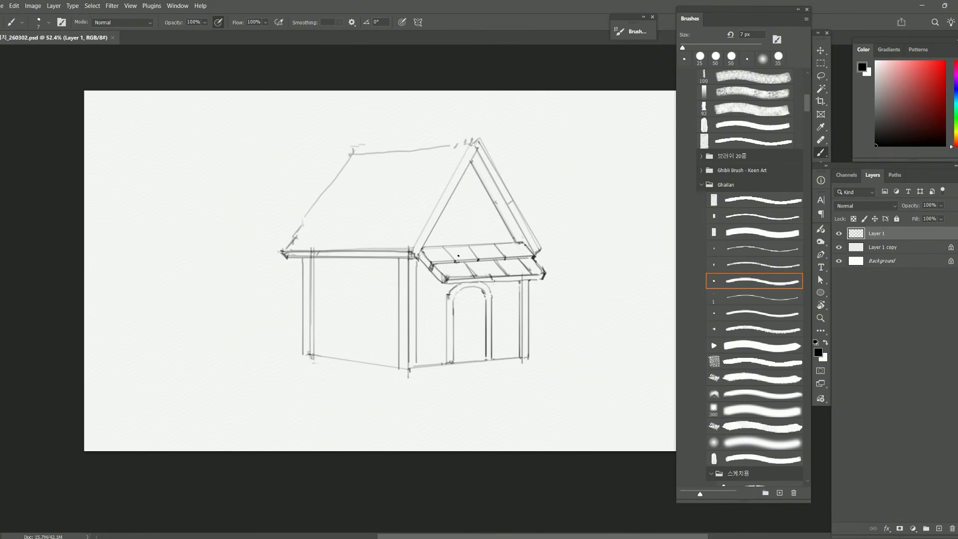
{"action": "scroll", "coordinate": [452, 257], "scroll_direction": "up", "scroll_amount": 1}
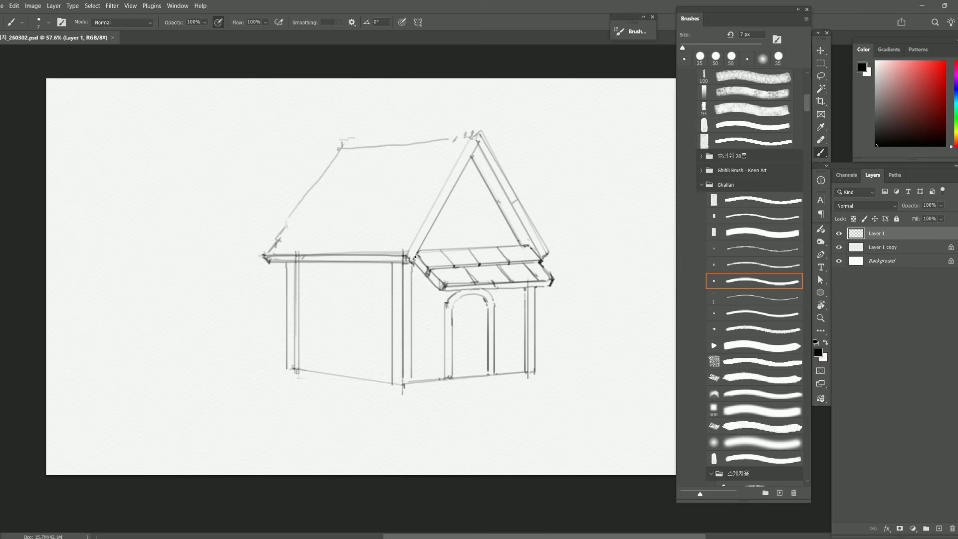
{"action": "left_click_drag", "start_coordinate": [417, 255], "coordinate": [415, 261]}
{"action": "key", "text": "bracketleft"}
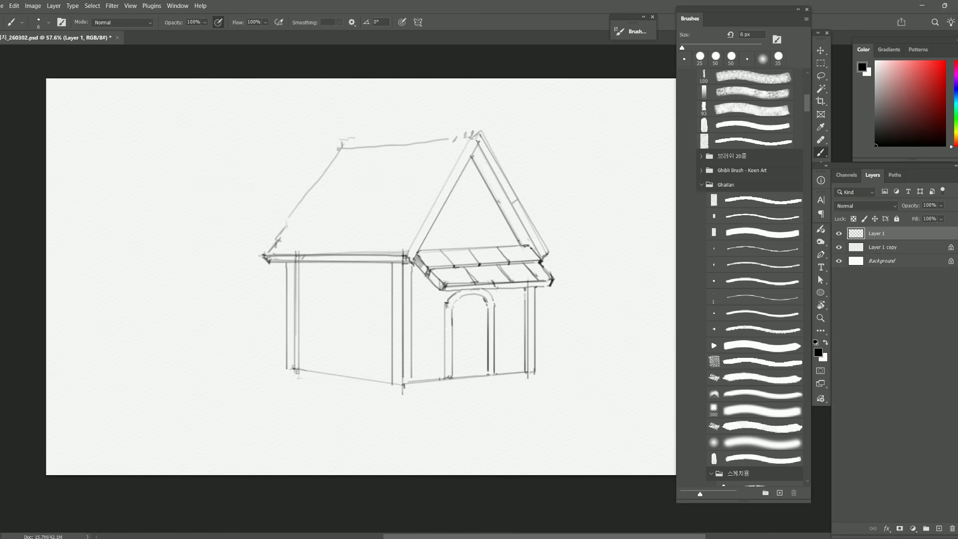
{"action": "left_click_drag", "start_coordinate": [428, 277], "coordinate": [443, 285]}
{"action": "scroll", "coordinate": [438, 261], "scroll_direction": "down", "scroll_amount": 2}
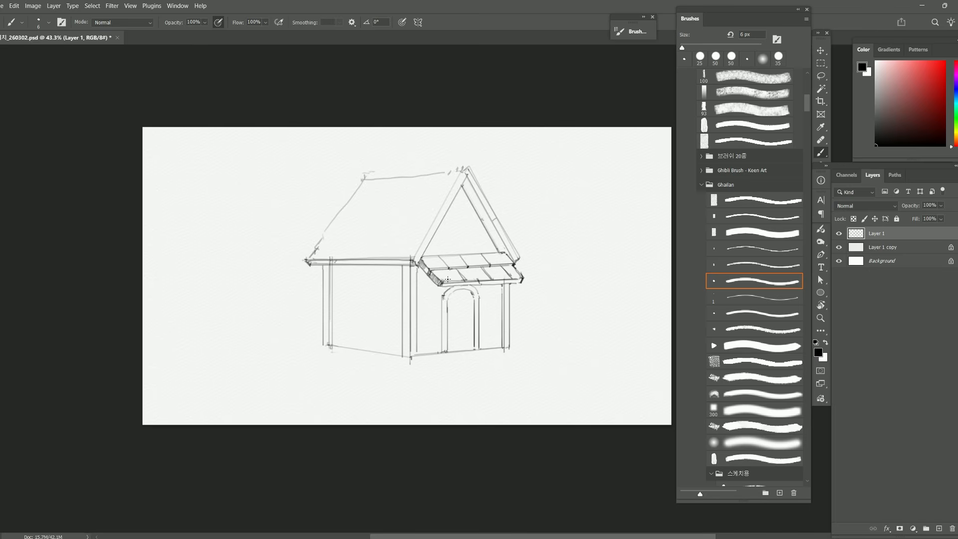
{"action": "scroll", "coordinate": [448, 279], "scroll_direction": "up", "scroll_amount": 2}
{"action": "left_click_drag", "start_coordinate": [463, 286], "coordinate": [460, 286]}
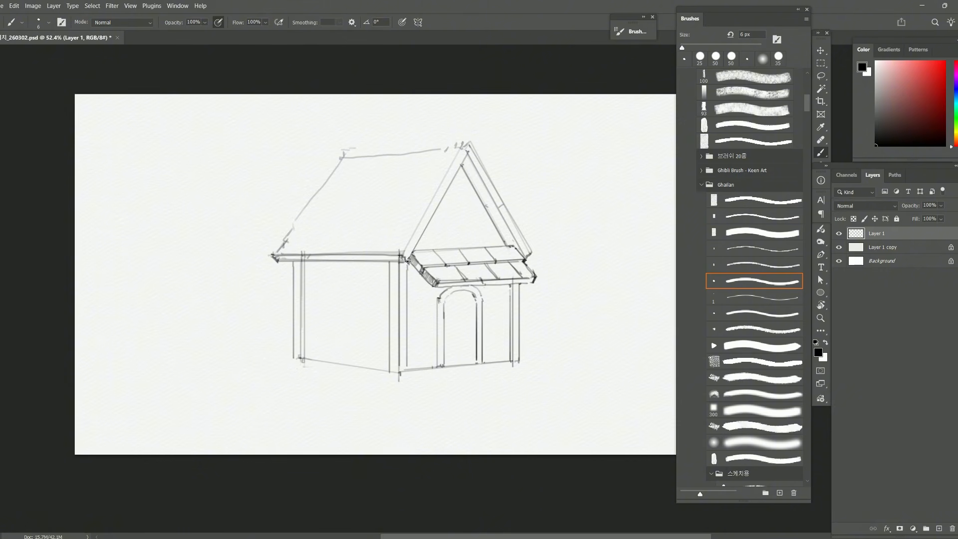
Step: Reinforce the outer left side of the door frame and the start of its arch with darker lines
{"action": "scroll", "coordinate": [408, 260], "scroll_direction": "down", "scroll_amount": 1}
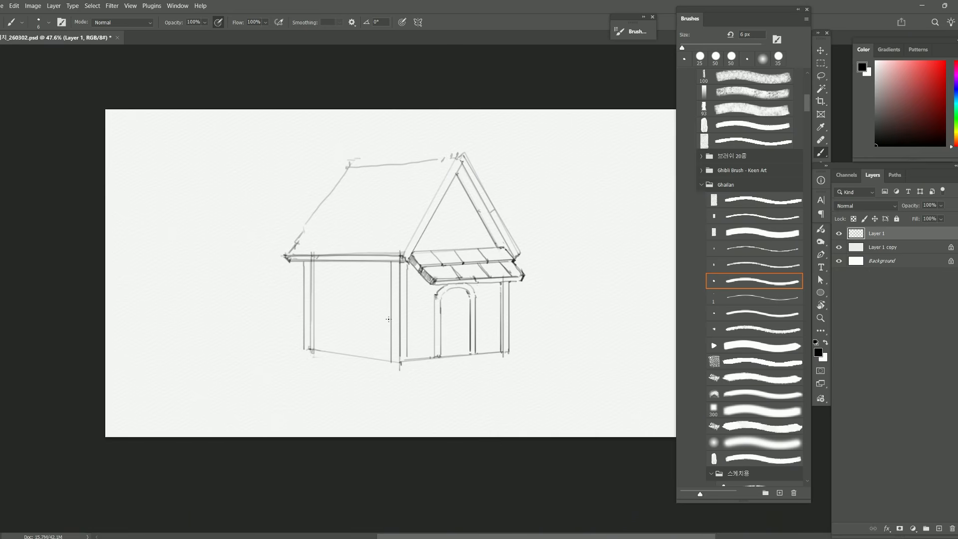
{"action": "scroll", "coordinate": [448, 283], "scroll_direction": "down", "scroll_amount": 1}
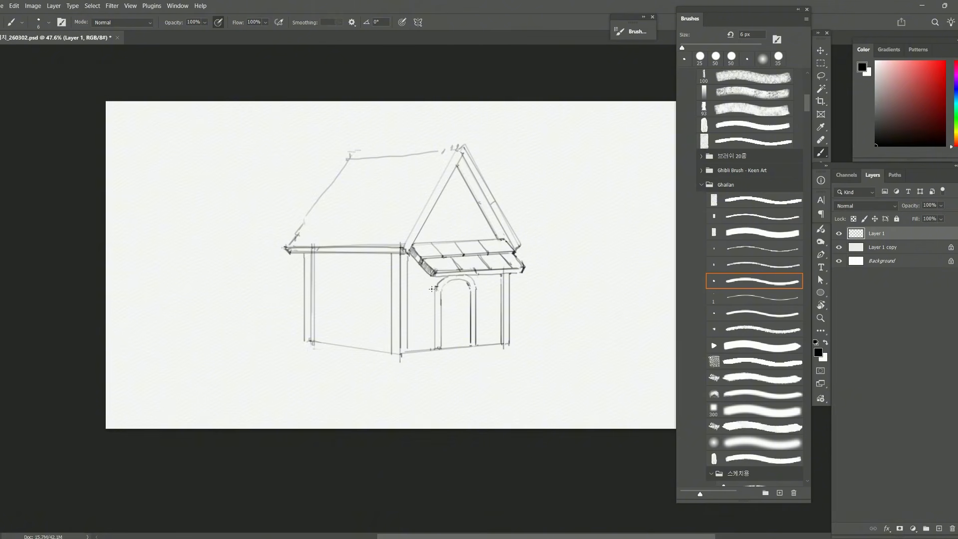
{"action": "left_click_drag", "start_coordinate": [432, 288], "coordinate": [434, 351]}
{"action": "left_click_drag", "start_coordinate": [435, 285], "coordinate": [441, 277]}
{"action": "left_click_drag", "start_coordinate": [435, 295], "coordinate": [435, 348]}
Step: Draw three vertical plank lines inside the arched door
{"action": "left_click_drag", "start_coordinate": [445, 251], "coordinate": [450, 247]}
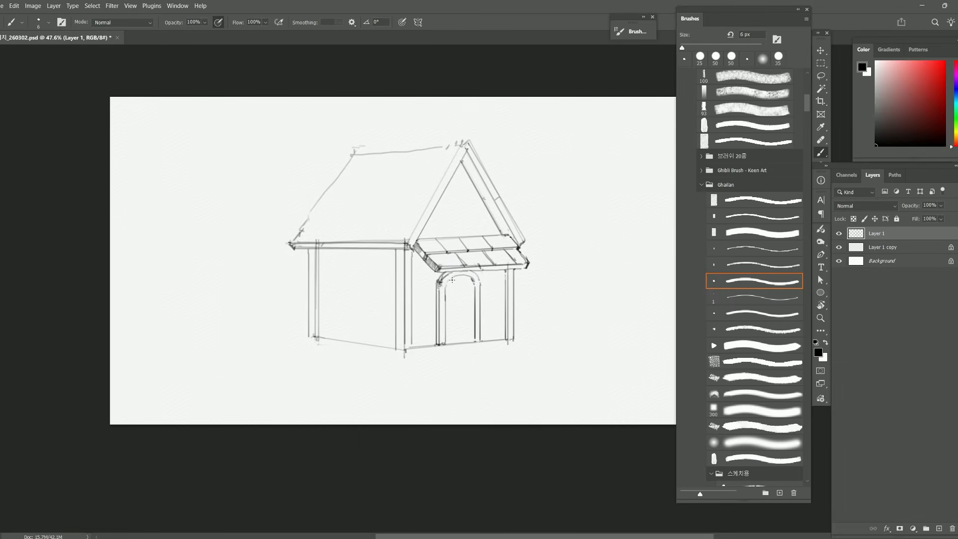
{"action": "left_click_drag", "start_coordinate": [451, 279], "coordinate": [456, 341]}
{"action": "left_click_drag", "start_coordinate": [459, 278], "coordinate": [460, 341]}
{"action": "left_click_drag", "start_coordinate": [466, 276], "coordinate": [469, 341]}
Step: Thicken and darken the right side of the door frame
{"action": "scroll", "coordinate": [483, 257], "scroll_direction": "up", "scroll_amount": 1}
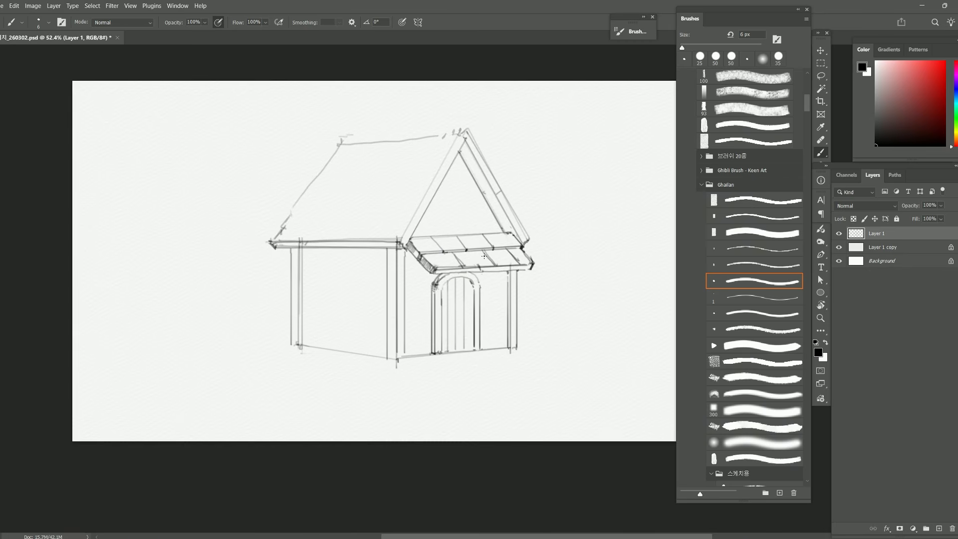
{"action": "scroll", "coordinate": [433, 267], "scroll_direction": "up", "scroll_amount": 1}
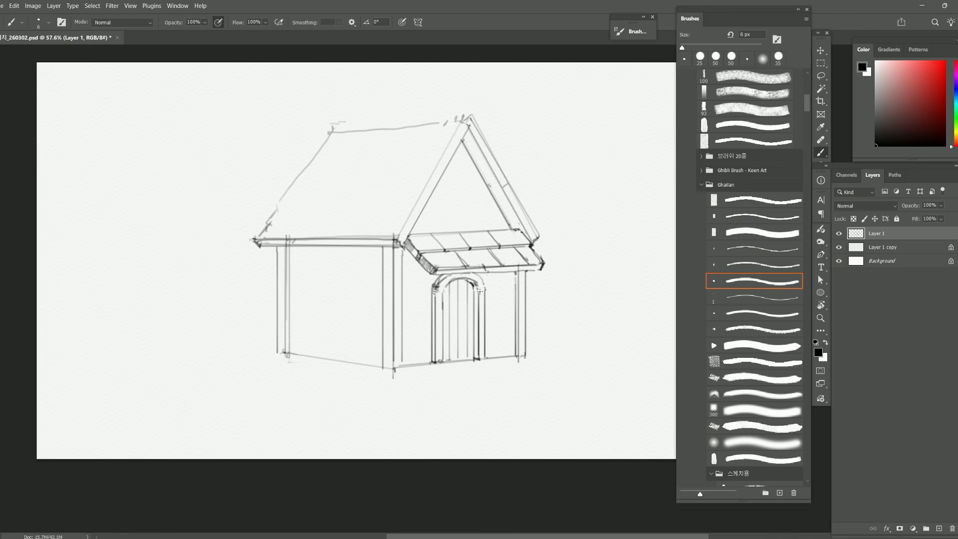
{"action": "left_click_drag", "start_coordinate": [481, 297], "coordinate": [480, 348]}
Step: Create a new layer below Layer 1, group the two layers, and make Layer 2 active inside the group
{"action": "key", "text": "ctrl+shift+n"}
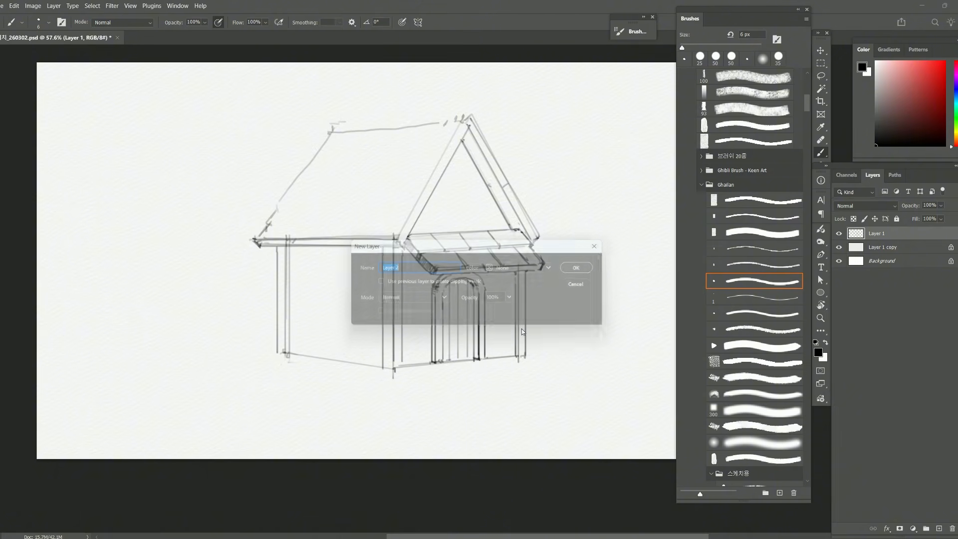
{"action": "key", "text": "Return"}
{"action": "key", "text": "ctrl+bracketleft"}
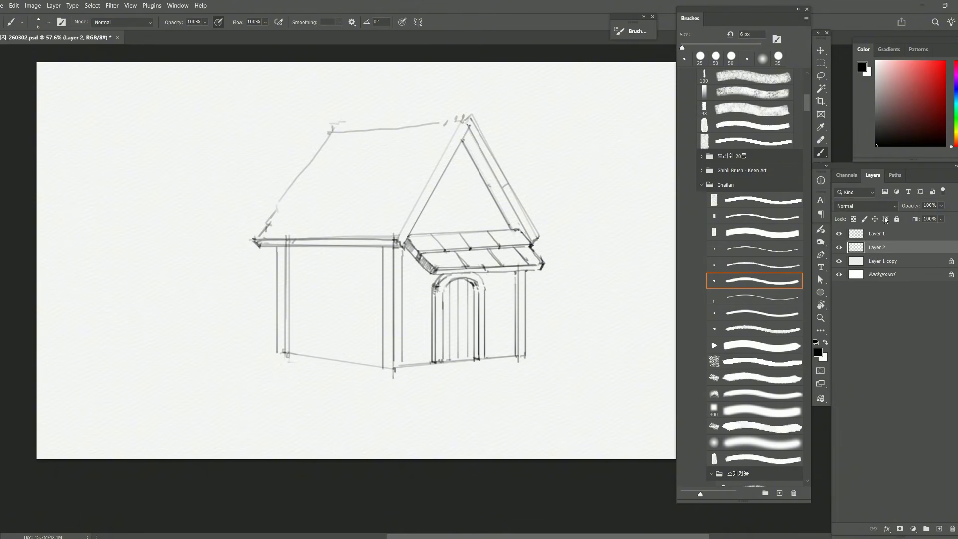
{"action": "left_click", "coordinate": [878, 232], "text": "shift"}
{"action": "key", "text": "ctrl+g"}
{"action": "left_click", "coordinate": [850, 232]}
{"action": "left_click", "coordinate": [870, 258]}
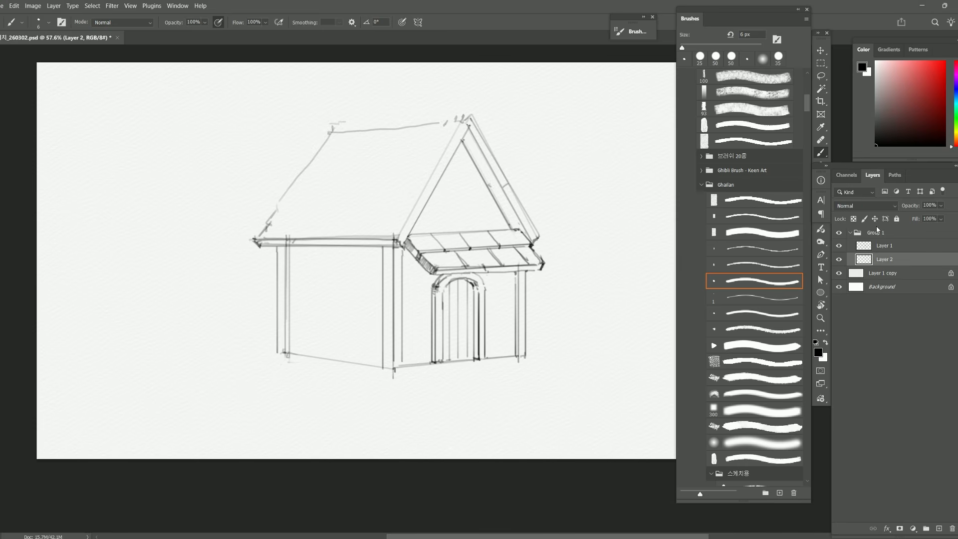
Step: Set Layer 2's opacity to 20% and start shading the door's right inner edge with a 10 px brush
{"action": "key", "text": "v"}
{"action": "key", "text": "2"}
{"action": "key", "text": "b"}
{"action": "left_click_drag", "start_coordinate": [475, 291], "coordinate": [475, 364]}
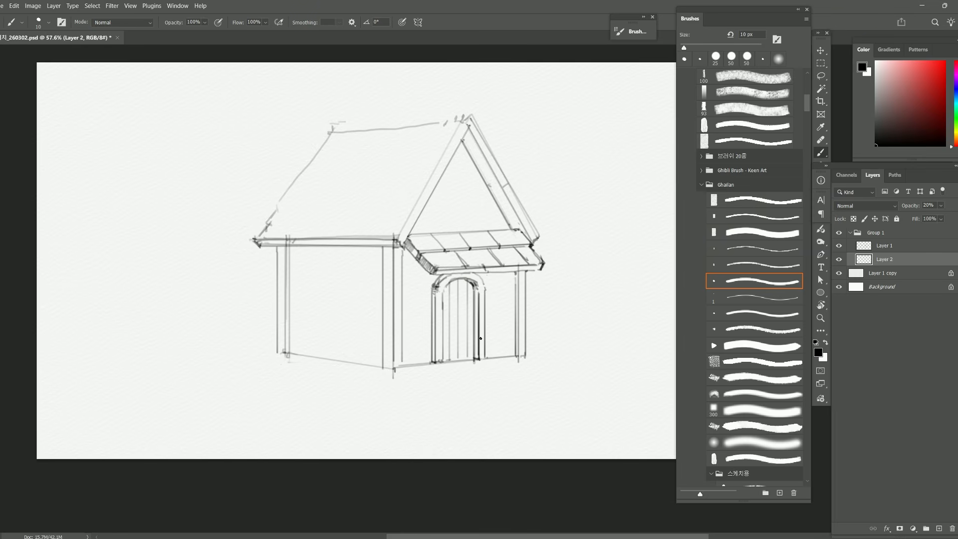
Step: Enlarge the brush to 20 px and shade the underside of the door arch and the door's right side
{"action": "key", "text": "bracketright"}
{"action": "key", "text": "bracketright"}
{"action": "key", "text": "bracketright"}
{"action": "key", "text": "bracketleft"}
{"action": "mouse_move", "coordinate": [449, 285]}
{"action": "left_mouse_down"}
{"action": "mouse_move", "coordinate": [482, 291]}
{"action": "mouse_move", "coordinate": [473, 288]}
{"action": "mouse_move", "coordinate": [482, 357]}
{"action": "left_mouse_up"}
{"action": "left_click_drag", "start_coordinate": [474, 288], "coordinate": [482, 357]}
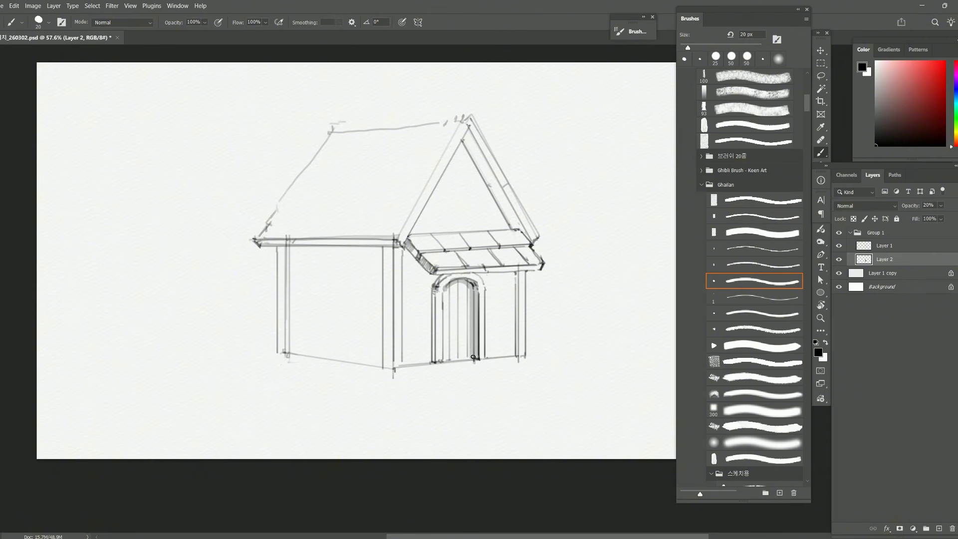
{"action": "key", "text": "v"}
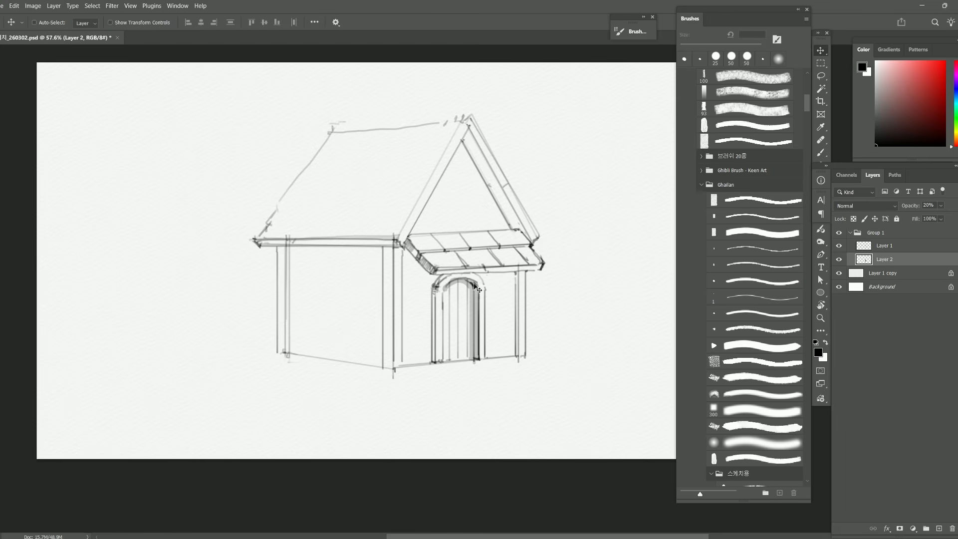
Step: Raise Layer 2's opacity to 30% and clean up the shading inside the door arch with a 25 px eraser
{"action": "key", "text": "3"}
{"action": "key", "text": "b"}
{"action": "key", "text": "e"}
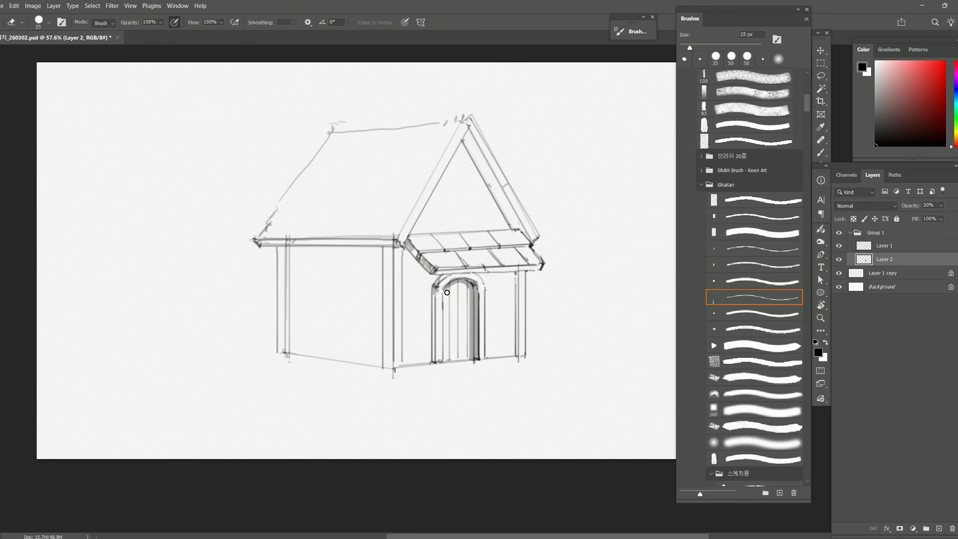
{"action": "left_click_drag", "start_coordinate": [448, 292], "coordinate": [470, 295]}
{"action": "key", "text": "b"}
{"action": "left_click_drag", "start_coordinate": [485, 296], "coordinate": [482, 278]}
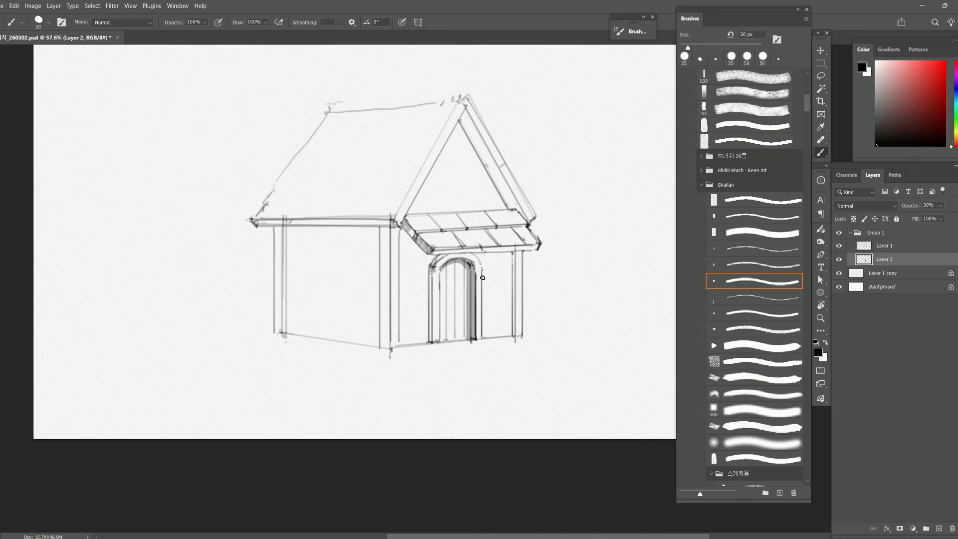
Step: Outline the cast shadow beneath the awning with the Polygonal Lasso Tool, fill it with black on Layer 2 and deselect
{"action": "key", "text": "l"}
{"action": "right_click", "coordinate": [820, 75]}
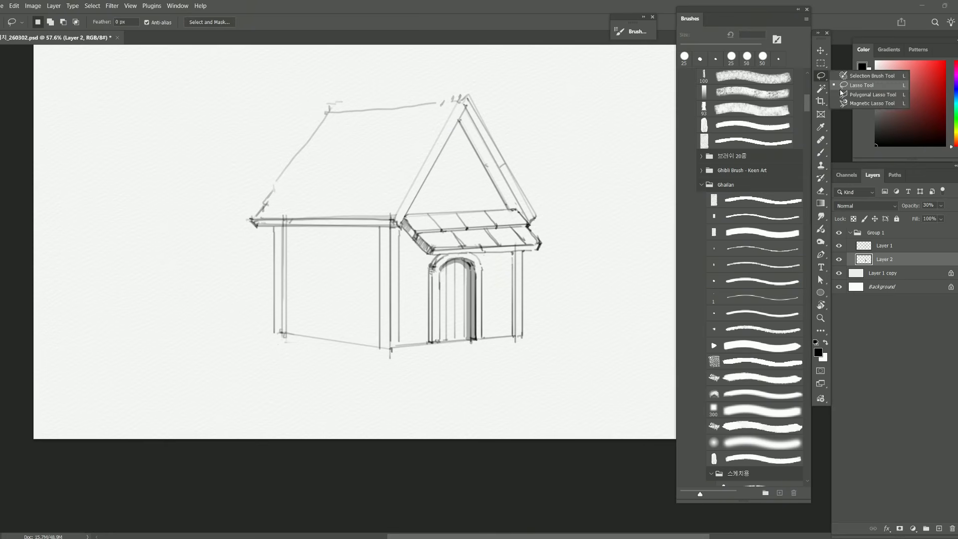
{"action": "left_click", "coordinate": [843, 95]}
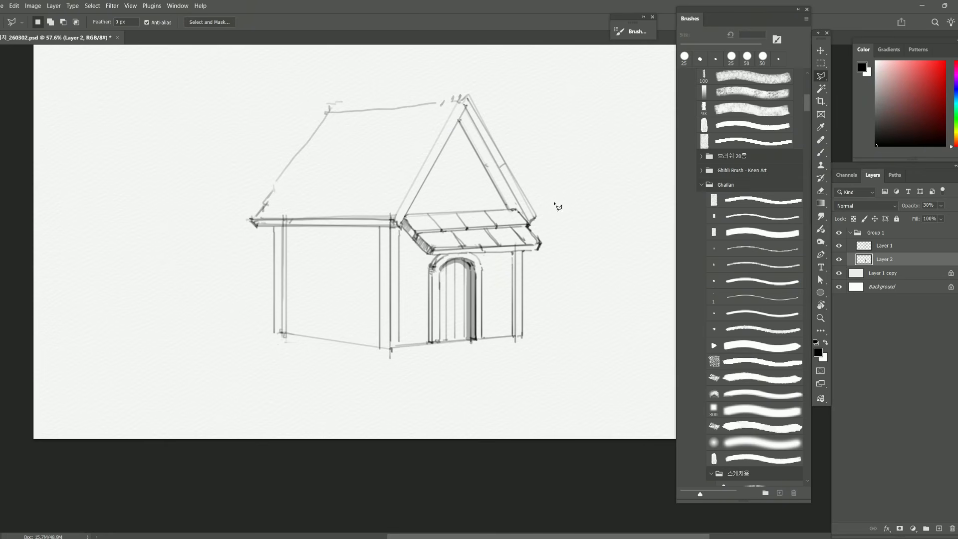
{"action": "left_click_drag", "start_coordinate": [497, 264], "coordinate": [496, 272]}
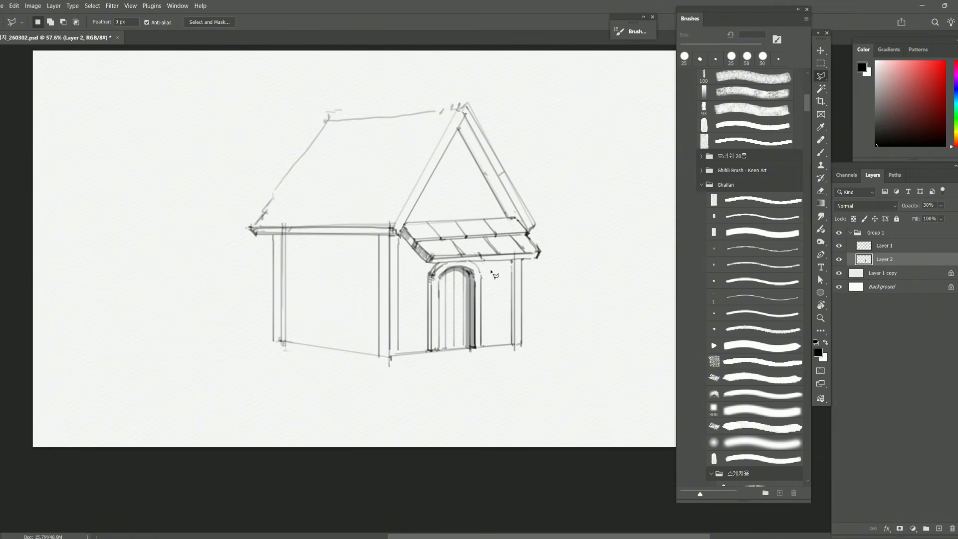
{"action": "left_click", "coordinate": [521, 257]}
{"action": "left_click", "coordinate": [503, 282]}
{"action": "left_click", "coordinate": [400, 288]}
{"action": "left_click", "coordinate": [400, 235]}
{"action": "left_click", "coordinate": [432, 260]}
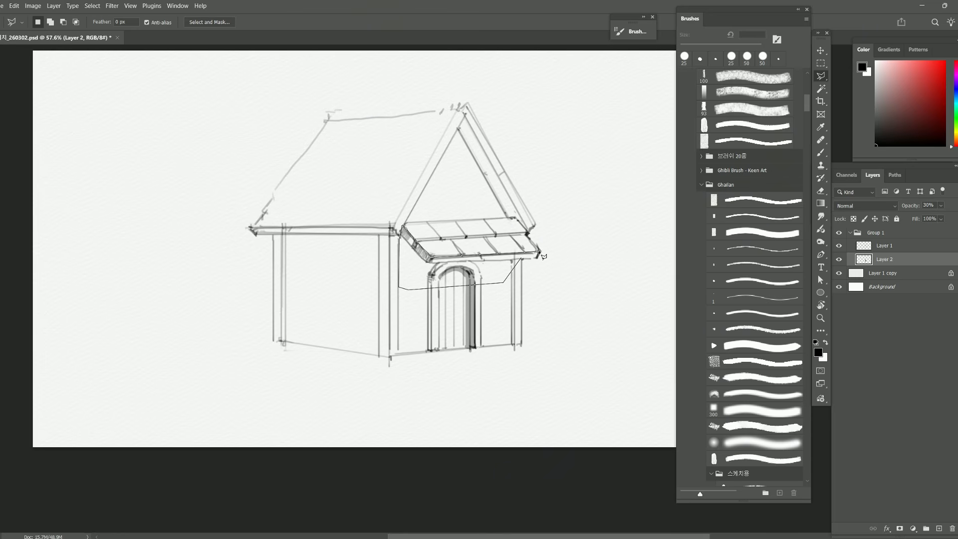
{"action": "left_click", "coordinate": [540, 253]}
{"action": "left_click", "coordinate": [520, 259]}
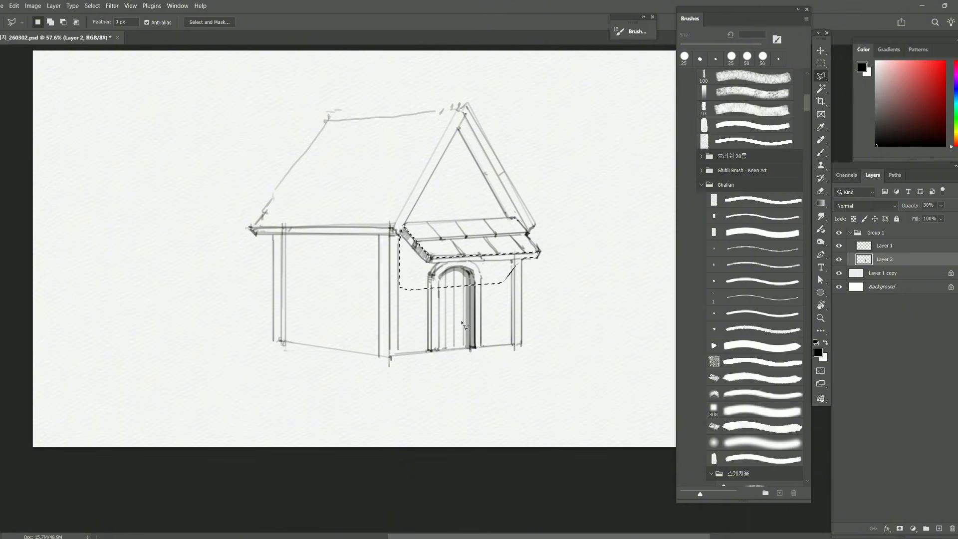
{"action": "key", "text": "x"}
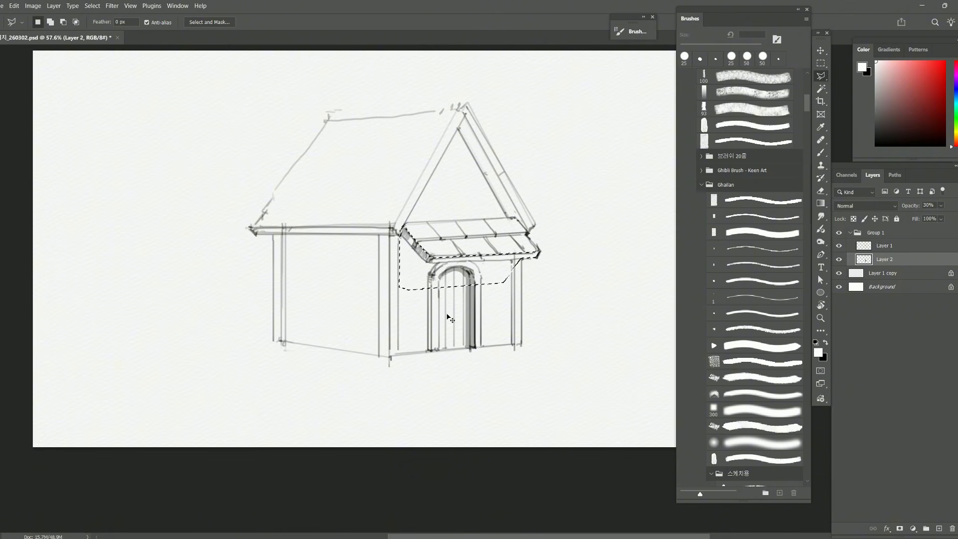
{"action": "key", "text": "ctrl+BackSpace"}
{"action": "key", "text": "ctrl+d"}
Step: Trim the left and lower edges of the awning's cast shadow with an enlarged eraser
{"action": "key", "text": "e"}
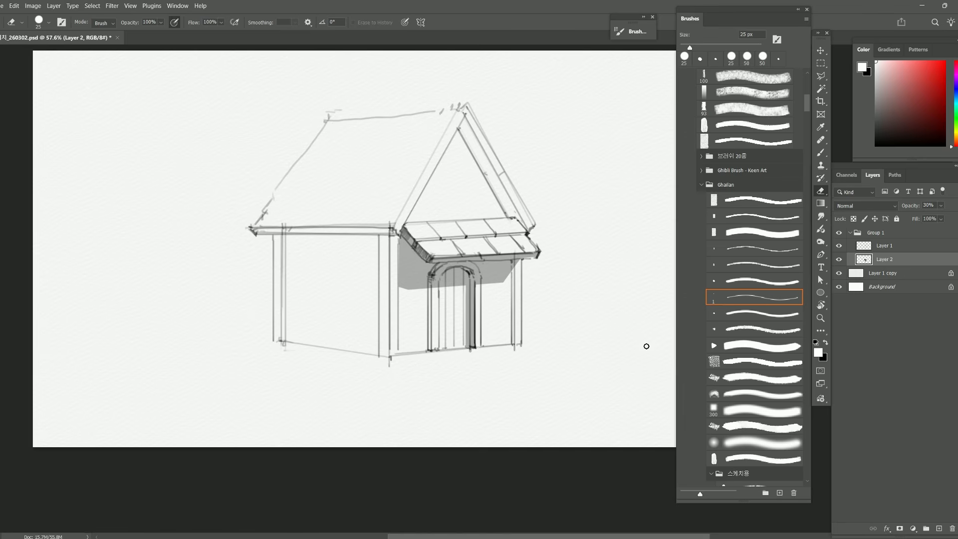
{"action": "key", "text": "bracketright"}
{"action": "key", "text": "bracketright"}
{"action": "left_click_drag", "start_coordinate": [393, 238], "coordinate": [394, 287]}
{"action": "mouse_move", "coordinate": [397, 250]}
{"action": "left_mouse_down"}
{"action": "mouse_move", "coordinate": [406, 325]}
{"action": "mouse_move", "coordinate": [499, 292]}
{"action": "left_mouse_up"}
Step: Enlarge the eraser to 80 px and lighten the awning shadow's lower edge, undoing and repeating the strokes as needed
{"action": "key", "text": "bracketright"}
{"action": "key", "text": "bracketright"}
{"action": "key", "text": "bracketright"}
{"action": "left_click_drag", "start_coordinate": [375, 292], "coordinate": [515, 293]}
{"action": "left_click_drag", "start_coordinate": [409, 294], "coordinate": [499, 286]}
{"action": "key", "text": "ctrl+z"}
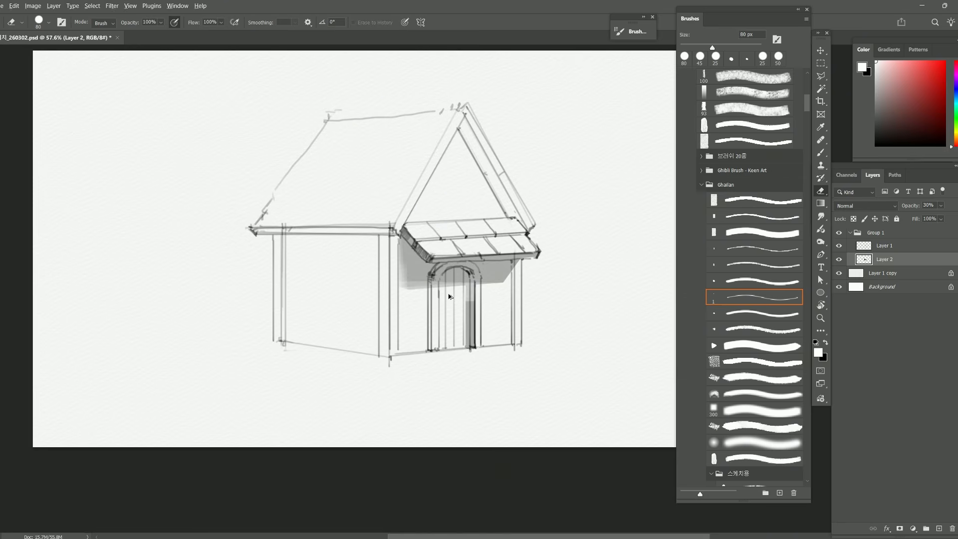
{"action": "key", "text": "ctrl+z"}
{"action": "left_click_drag", "start_coordinate": [406, 292], "coordinate": [461, 290]}
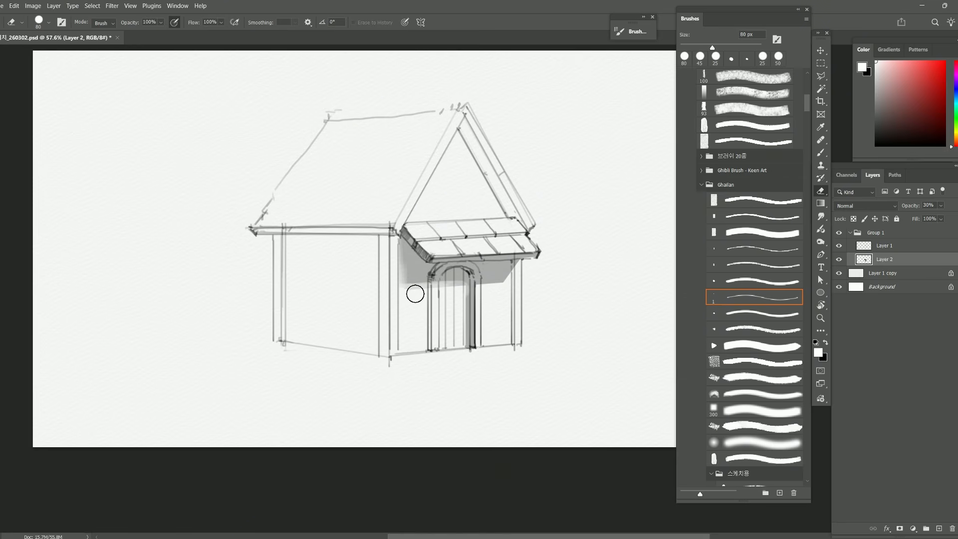
Step: Refine the awning shadow's lower edge around the door and toward the corner posts with the eraser at 40 px and 60 px
{"action": "key", "text": "bracketleft"}
{"action": "key", "text": "bracketleft"}
{"action": "key", "text": "bracketleft"}
{"action": "key", "text": "bracketleft"}
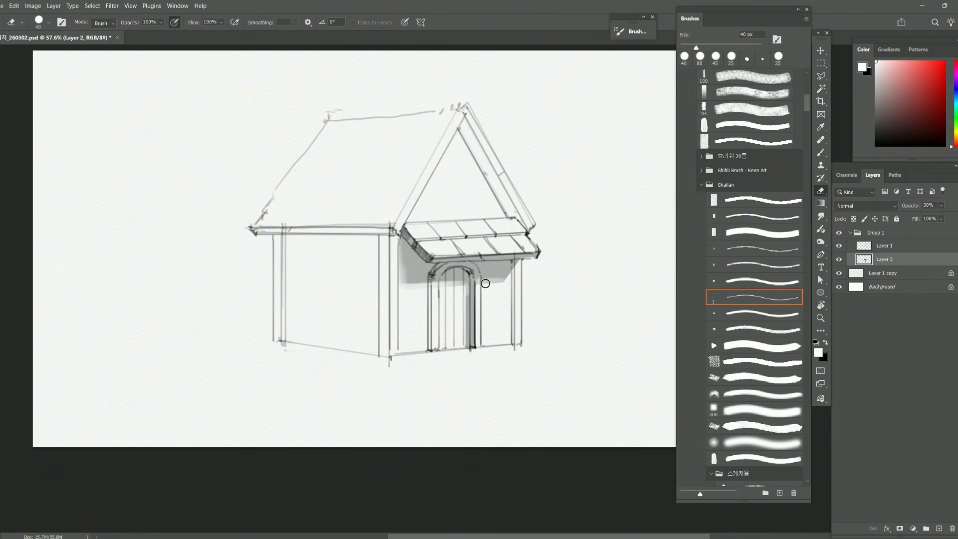
{"action": "key", "text": "bracketright"}
{"action": "key", "text": "bracketright"}
{"action": "key", "text": "bracketright"}
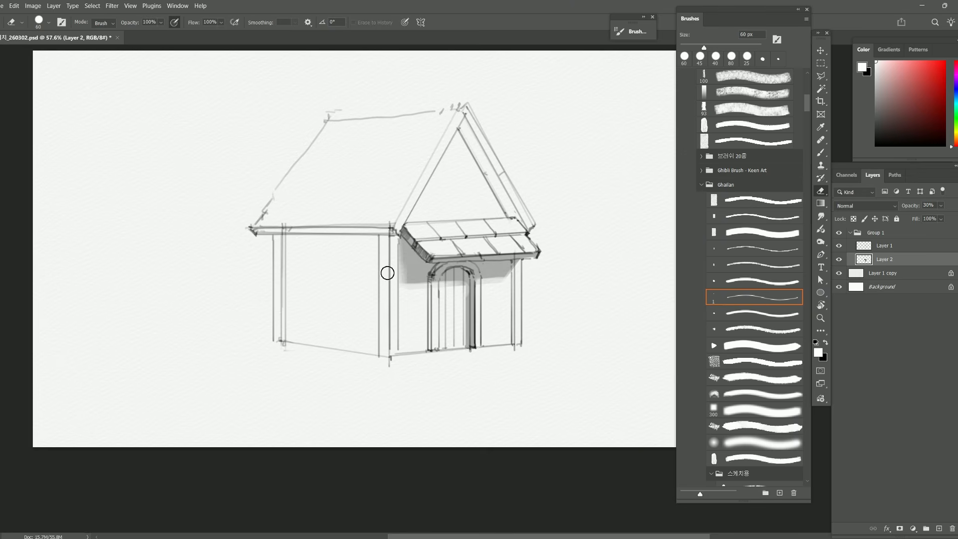
{"action": "key", "text": "b"}
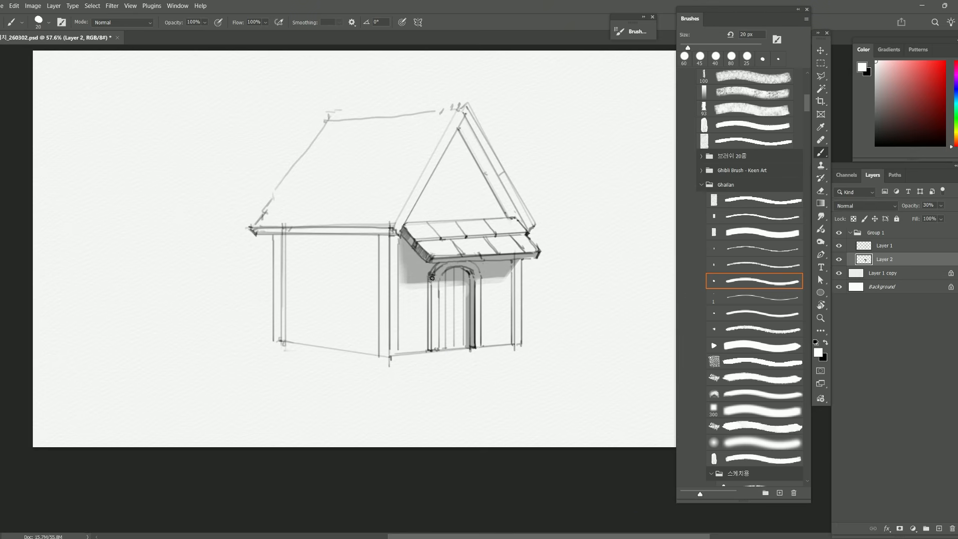
{"action": "key", "text": "e"}
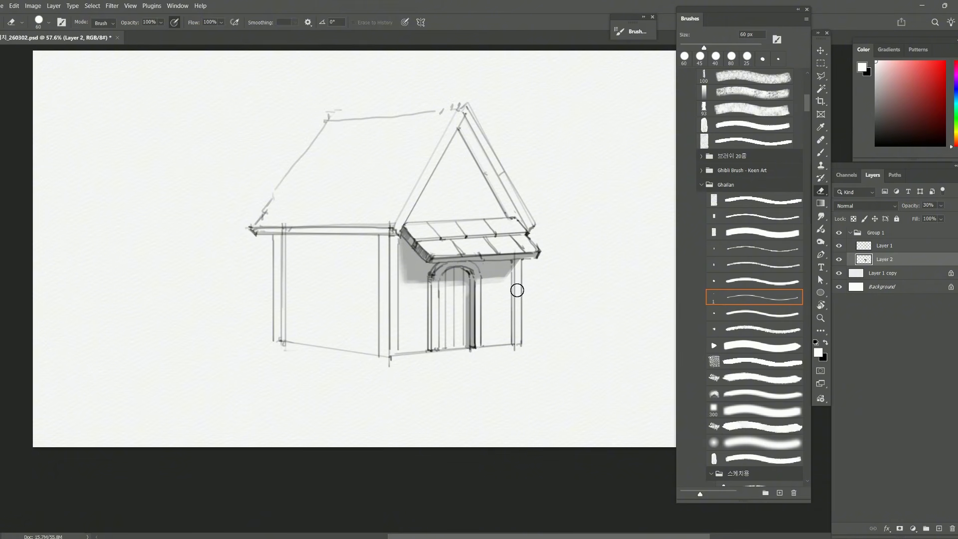
{"action": "key", "text": "b"}
{"action": "scroll", "coordinate": [546, 231], "scroll_direction": "down", "scroll_amount": 6}
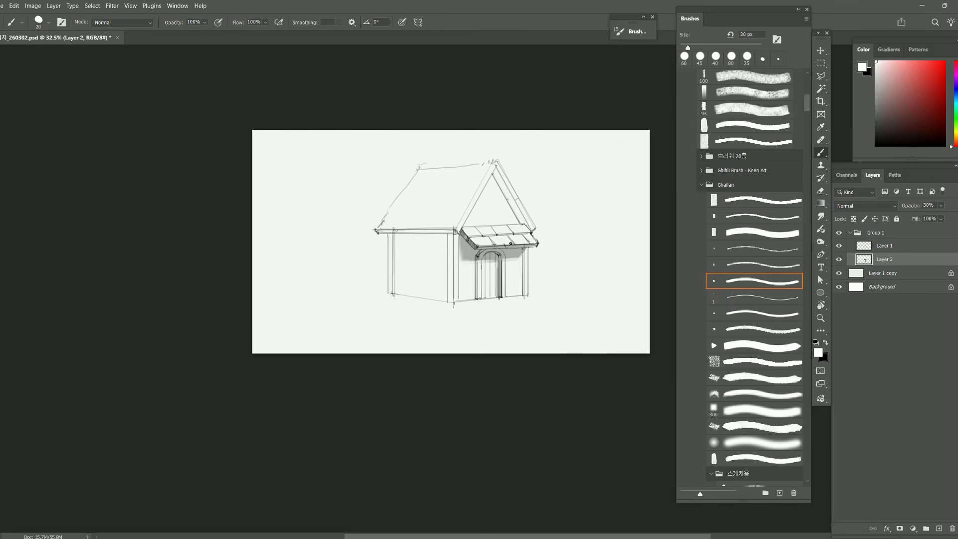
{"action": "scroll", "coordinate": [482, 261], "scroll_direction": "up", "scroll_amount": 7}
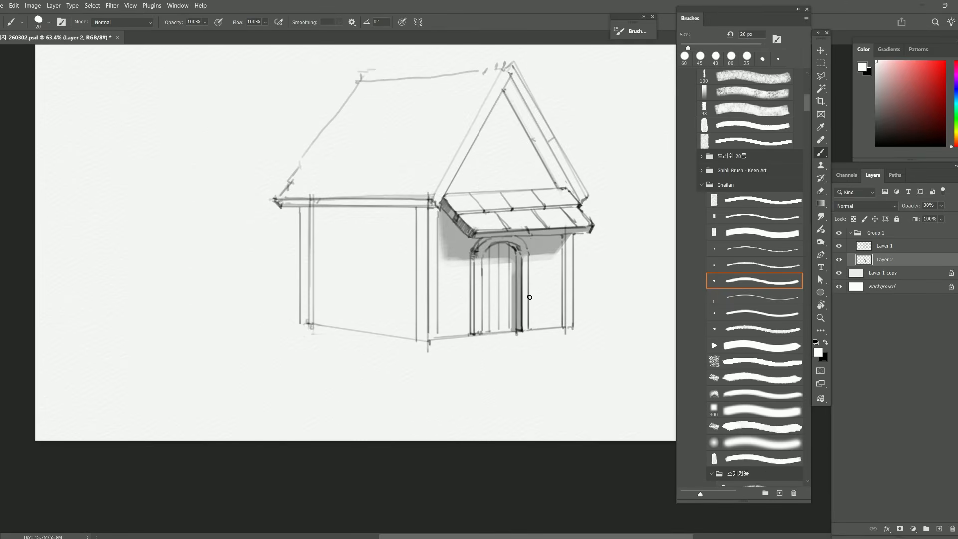
Step: Rename Layer 1 as 스케치
{"action": "double_click", "coordinate": [884, 245]}
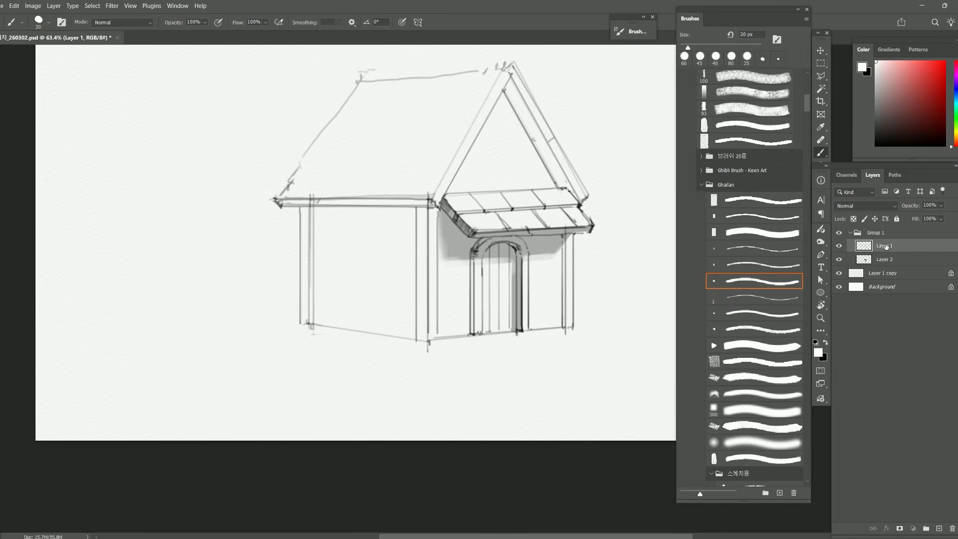
{"action": "type", "text": "스케치"}
{"action": "key", "text": "Return"}
Step: Draw a small round doorknob on the door using black, pressure-controlled opacity and a 5 px brush
{"action": "key", "text": "x"}
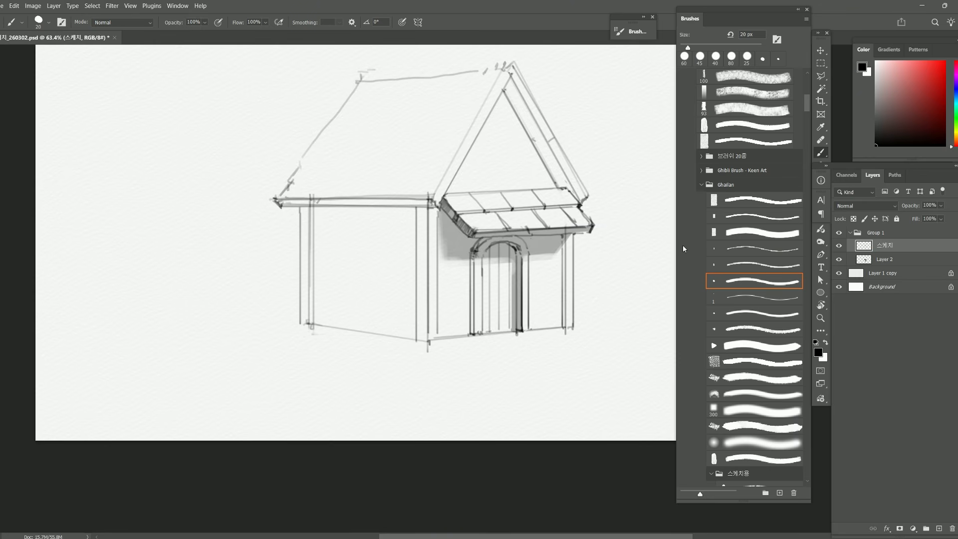
{"action": "left_click", "coordinate": [218, 22]}
{"action": "key", "text": "bracketleft"}
{"action": "key", "text": "bracketleft"}
{"action": "key", "text": "bracketleft"}
{"action": "key", "text": "bracketleft"}
{"action": "scroll", "coordinate": [529, 249], "scroll_direction": "down", "scroll_amount": 3}
{"action": "left_click_drag", "start_coordinate": [550, 291], "coordinate": [539, 311]}
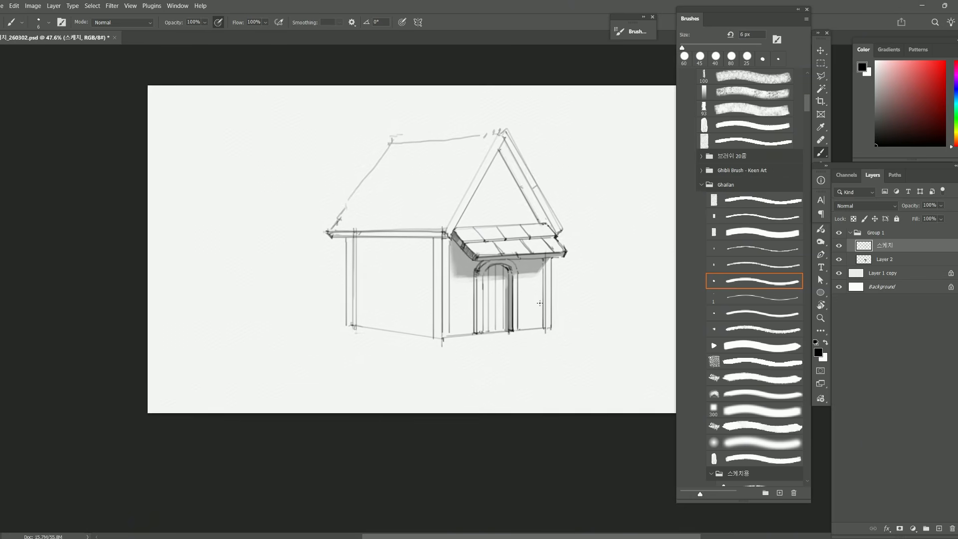
{"action": "scroll", "coordinate": [523, 294], "scroll_direction": "up", "scroll_amount": 3}
{"action": "scroll", "coordinate": [523, 294], "scroll_direction": "up", "scroll_amount": 1}
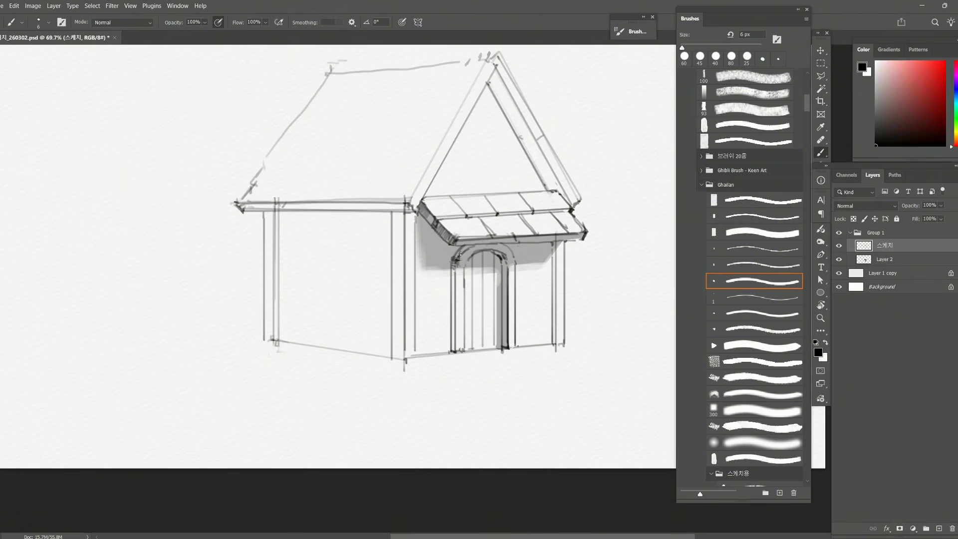
{"action": "key", "text": "bracketleft"}
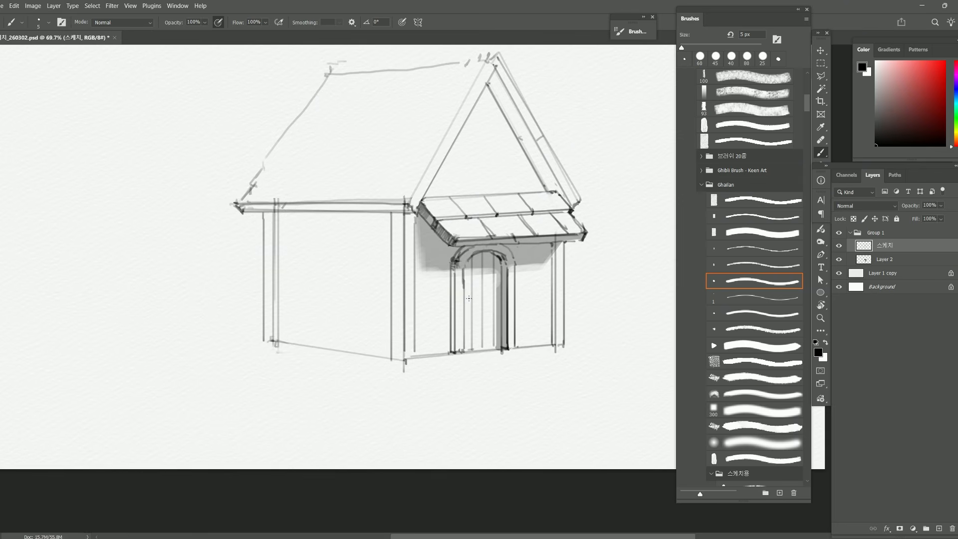
{"action": "left_click_drag", "start_coordinate": [467, 298], "coordinate": [469, 298]}
Step: Sketch a rectangular window outline in the middle of the house's left wall
{"action": "scroll", "coordinate": [455, 271], "scroll_direction": "down", "scroll_amount": 2}
{"action": "left_click_drag", "start_coordinate": [454, 271], "coordinate": [453, 291]}
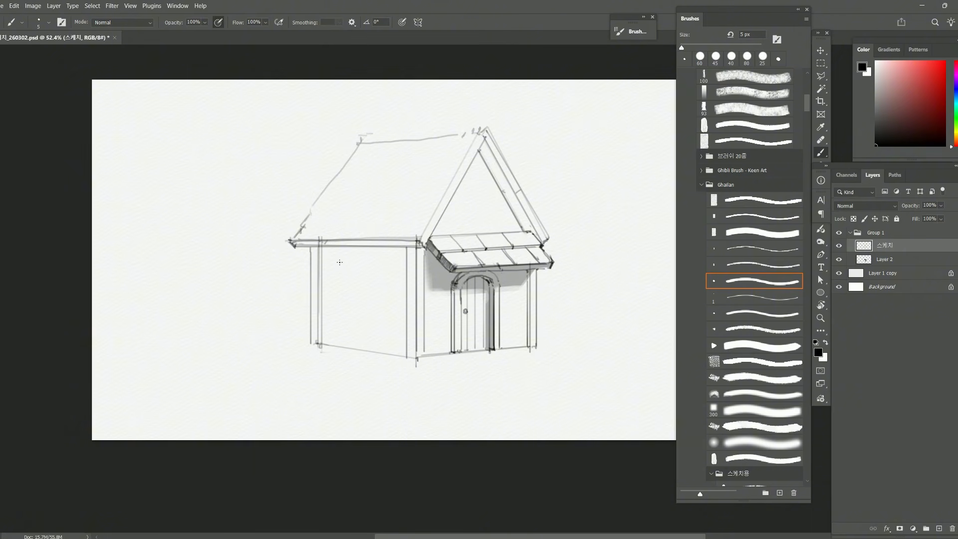
{"action": "left_click_drag", "start_coordinate": [341, 268], "coordinate": [341, 305]}
{"action": "left_click_drag", "start_coordinate": [341, 262], "coordinate": [340, 261]}
{"action": "key", "text": "ctrl+z"}
{"action": "left_click", "coordinate": [389, 261], "text": "shift"}
{"action": "left_click_drag", "start_coordinate": [389, 261], "coordinate": [389, 305]}
{"action": "left_click_drag", "start_coordinate": [340, 306], "coordinate": [389, 308]}
{"action": "left_click_drag", "start_coordinate": [389, 263], "coordinate": [389, 308]}
{"action": "left_click_drag", "start_coordinate": [388, 260], "coordinate": [387, 310]}
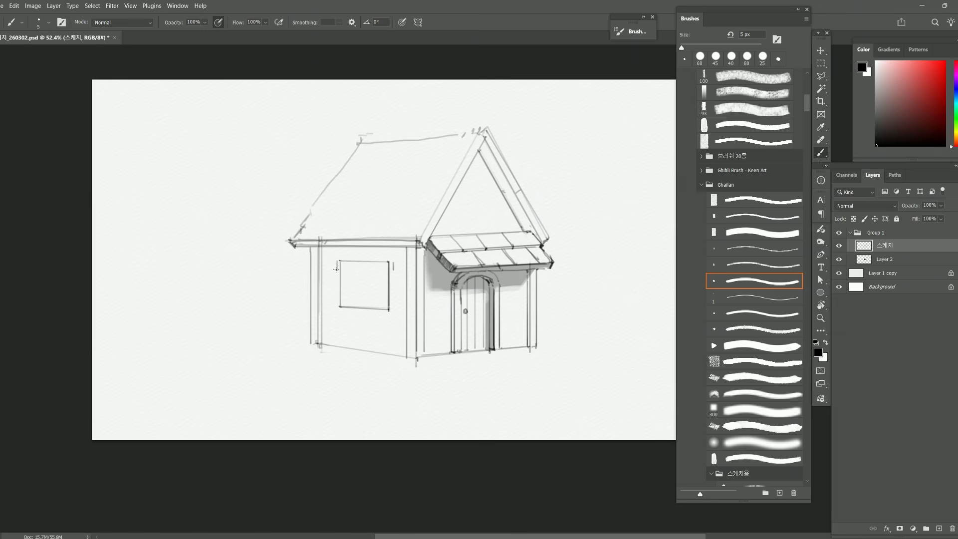
Step: Draw a slightly overhanging lintel across the window's top and erase the frame lines inside it with a 20 px eraser
{"action": "left_click_drag", "start_coordinate": [337, 268], "coordinate": [389, 270]}
{"action": "mouse_move", "coordinate": [336, 268]}
{"action": "left_mouse_down"}
{"action": "mouse_move", "coordinate": [404, 271]}
{"action": "mouse_move", "coordinate": [339, 270]}
{"action": "left_mouse_up"}
{"action": "key", "text": "e"}
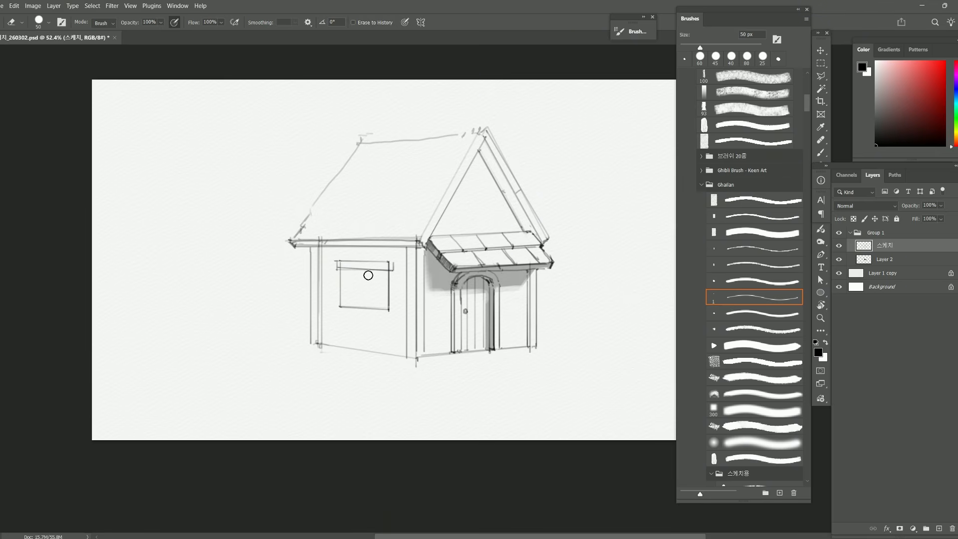
{"action": "key", "text": "bracketleft"}
{"action": "key", "text": "bracketleft"}
{"action": "key", "text": "bracketleft"}
{"action": "left_click_drag", "start_coordinate": [342, 266], "coordinate": [376, 267]}
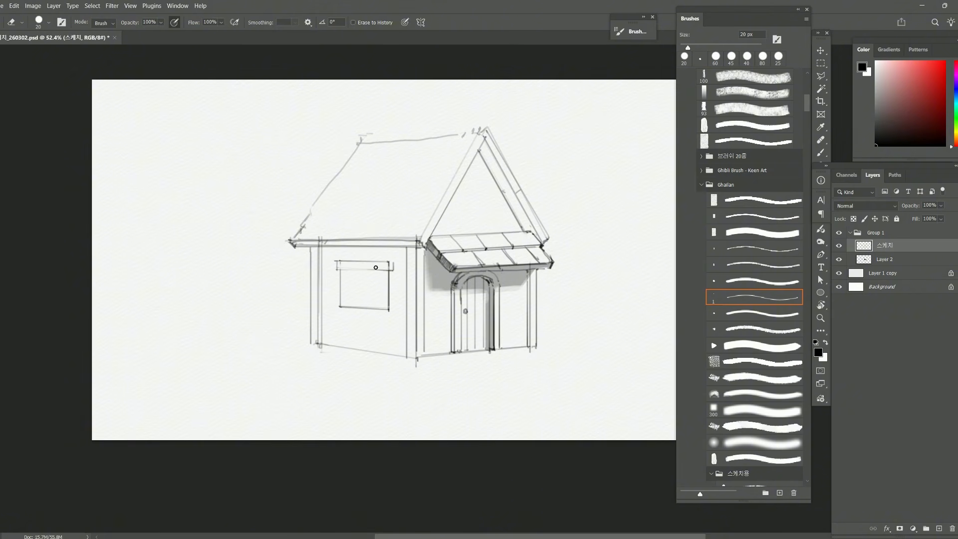
Step: Draw an overhanging sill along the window's bottom edge with the 5 px brush
{"action": "key", "text": "b"}
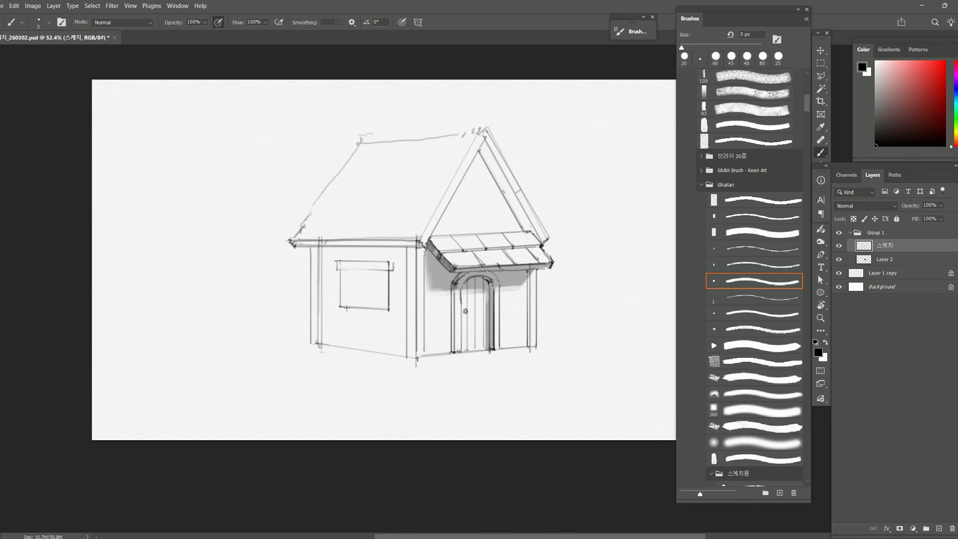
{"action": "left_click_drag", "start_coordinate": [337, 306], "coordinate": [394, 318]}
{"action": "left_click_drag", "start_coordinate": [337, 314], "coordinate": [394, 317]}
{"action": "left_click_drag", "start_coordinate": [334, 311], "coordinate": [394, 315]}
Step: Draw the window's inner left jamb line and double-lined vertical and horizontal bars dividing the panes
{"action": "left_click_drag", "start_coordinate": [343, 267], "coordinate": [343, 306]}
{"action": "left_click_drag", "start_coordinate": [363, 269], "coordinate": [362, 307]}
{"action": "left_click_drag", "start_coordinate": [366, 270], "coordinate": [367, 307]}
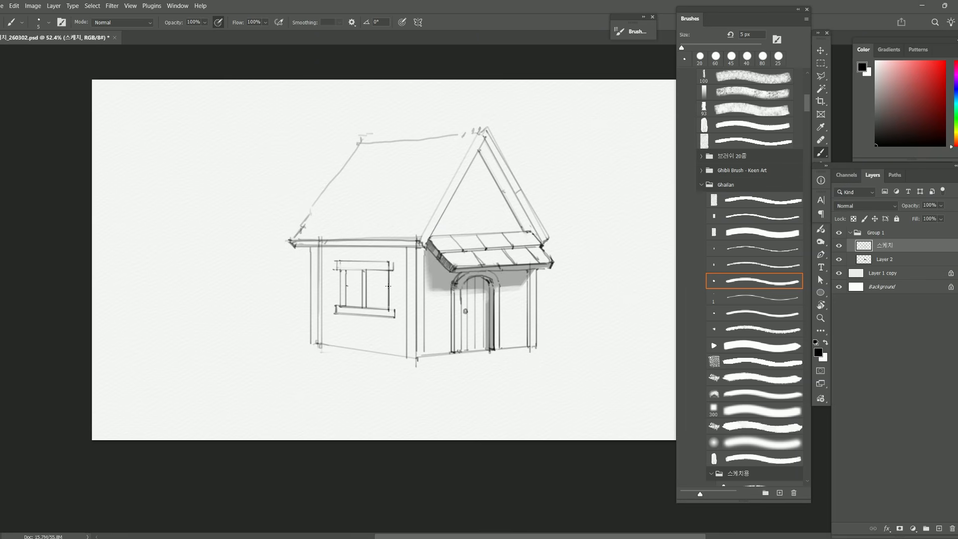
{"action": "left_click_drag", "start_coordinate": [388, 285], "coordinate": [348, 284]}
{"action": "left_click", "coordinate": [348, 285], "text": "shift"}
{"action": "left_click", "coordinate": [388, 290], "text": "shift"}
{"action": "left_click", "coordinate": [346, 289], "text": "shift"}
Step: Darken the window's frame, lintel and sill lines and hatch the narrow left jamb
{"action": "scroll", "coordinate": [352, 264], "scroll_direction": "up", "scroll_amount": 1}
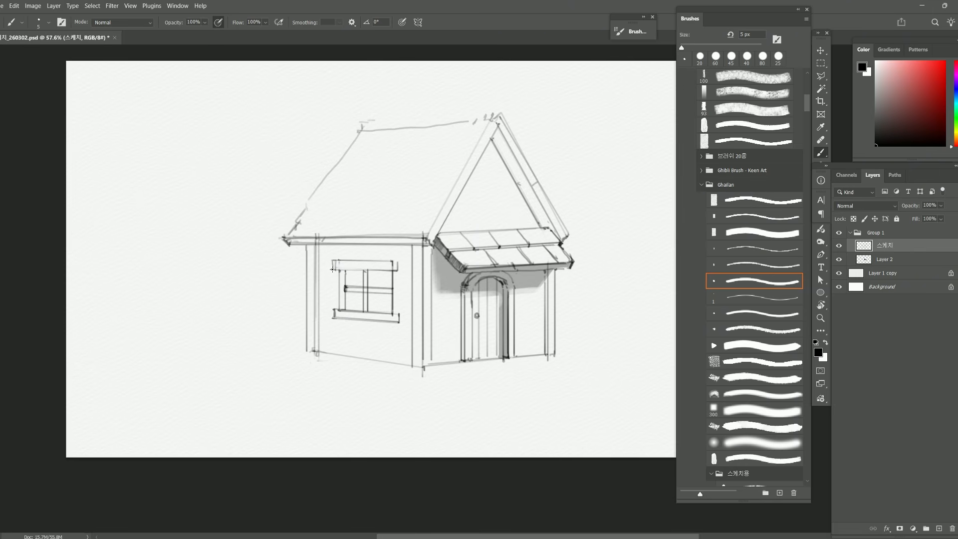
{"action": "mouse_move", "coordinate": [340, 271]}
{"action": "left_mouse_down"}
{"action": "mouse_move", "coordinate": [334, 313]}
{"action": "mouse_move", "coordinate": [399, 313]}
{"action": "left_mouse_up"}
{"action": "left_click_drag", "start_coordinate": [332, 260], "coordinate": [340, 311]}
{"action": "left_click_drag", "start_coordinate": [340, 274], "coordinate": [346, 283]}
{"action": "left_click_drag", "start_coordinate": [340, 293], "coordinate": [345, 303]}
{"action": "left_click_drag", "start_coordinate": [332, 270], "coordinate": [400, 269]}
Step: Clean up the lintel's interior with a 15 px eraser, then erase and redraw the window's right frame edge
{"action": "key", "text": "e"}
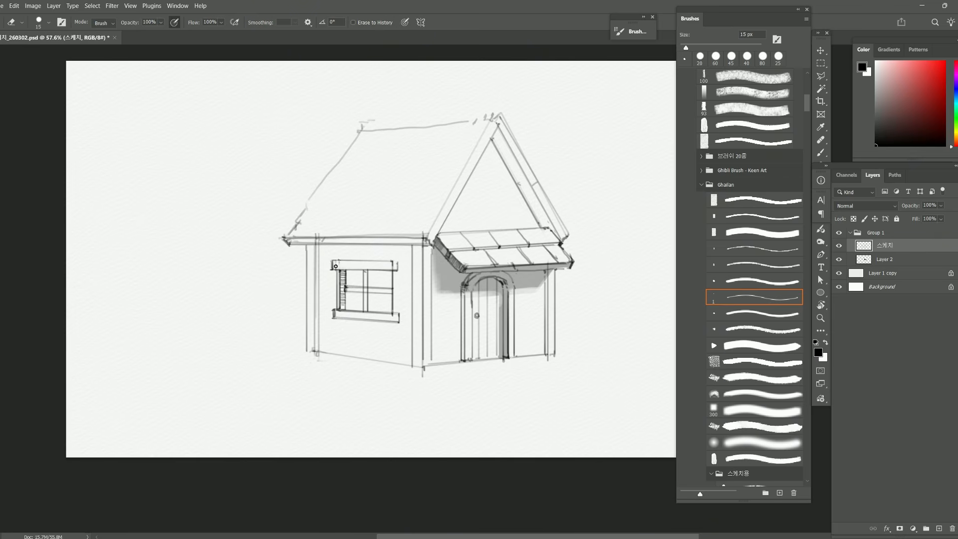
{"action": "left_click_drag", "start_coordinate": [336, 266], "coordinate": [392, 269]}
{"action": "key", "text": "b"}
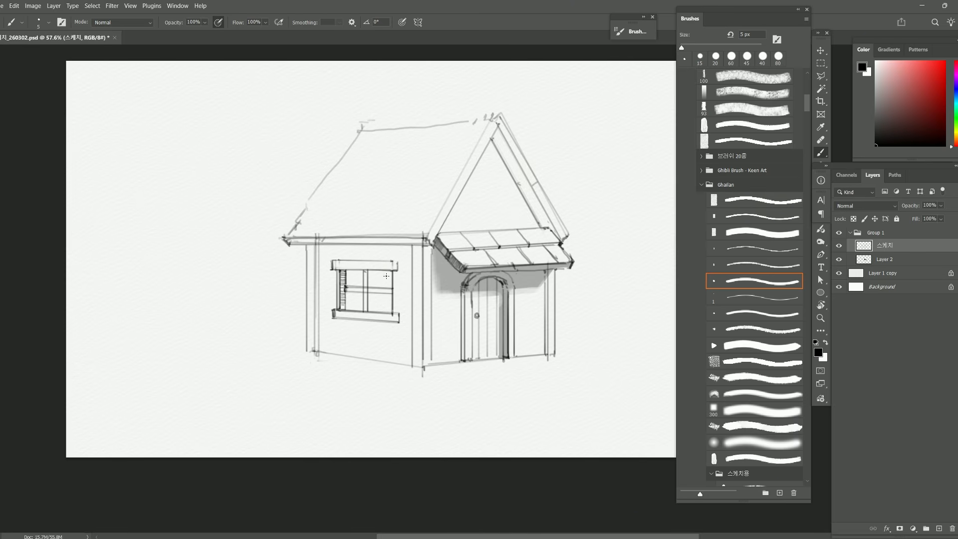
{"action": "left_click_drag", "start_coordinate": [387, 270], "coordinate": [394, 310]}
{"action": "key", "text": "e"}
{"action": "left_click_drag", "start_coordinate": [391, 273], "coordinate": [390, 311]}
{"action": "key", "text": "b"}
{"action": "left_click_drag", "start_coordinate": [392, 271], "coordinate": [392, 309]}
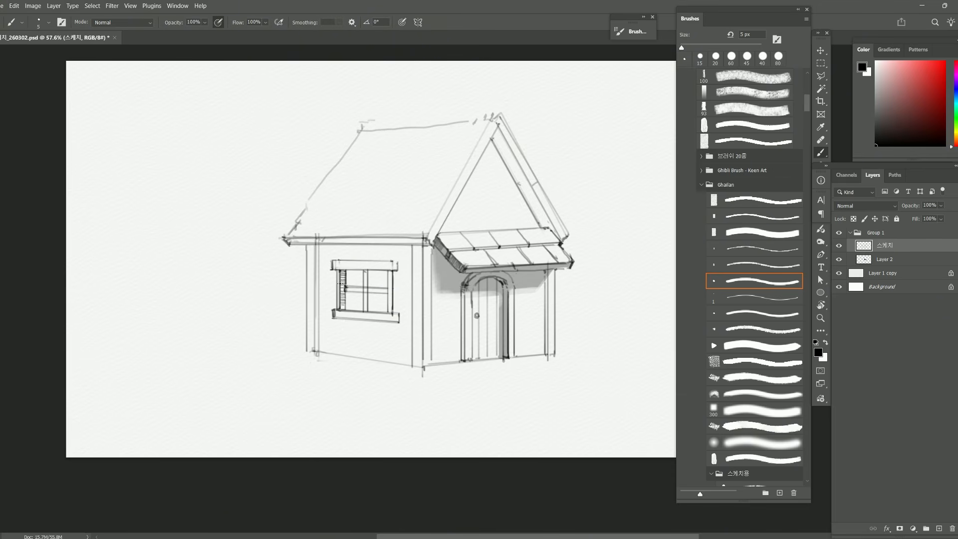
{"action": "left_click", "coordinate": [396, 261], "text": "shift"}
Step: Select the window with the Polygonal Lasso and skew it slightly outward at its upper corner, then apply the transform
{"action": "key", "text": "l"}
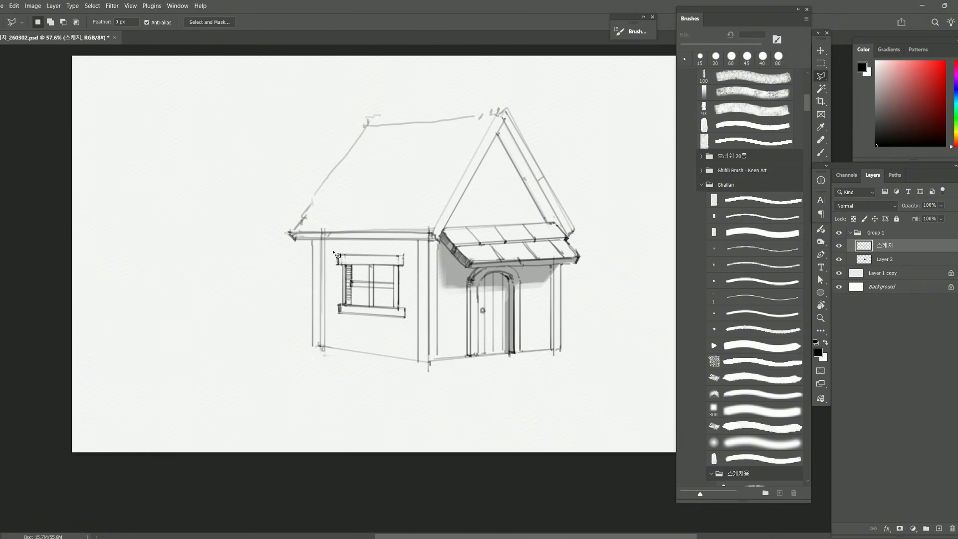
{"action": "mouse_move", "coordinate": [332, 252]}
{"action": "left_mouse_down"}
{"action": "mouse_move", "coordinate": [333, 321]}
{"action": "mouse_move", "coordinate": [411, 328]}
{"action": "mouse_move", "coordinate": [408, 243]}
{"action": "mouse_move", "coordinate": [333, 253]}
{"action": "left_mouse_up"}
{"action": "key", "text": "ctrl+t"}
{"action": "right_click", "coordinate": [386, 286]}
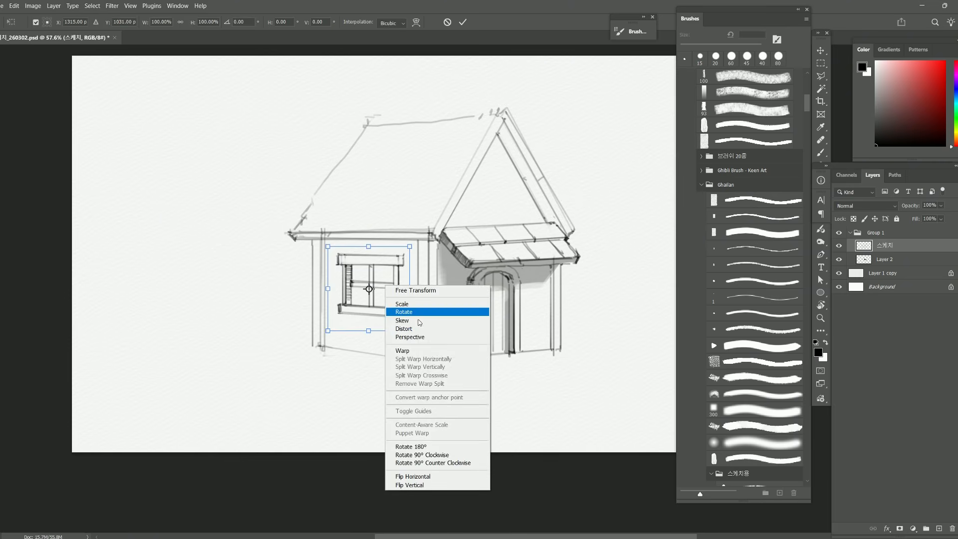
{"action": "left_click", "coordinate": [418, 320]}
{"action": "left_click_drag", "start_coordinate": [328, 246], "coordinate": [330, 247]}
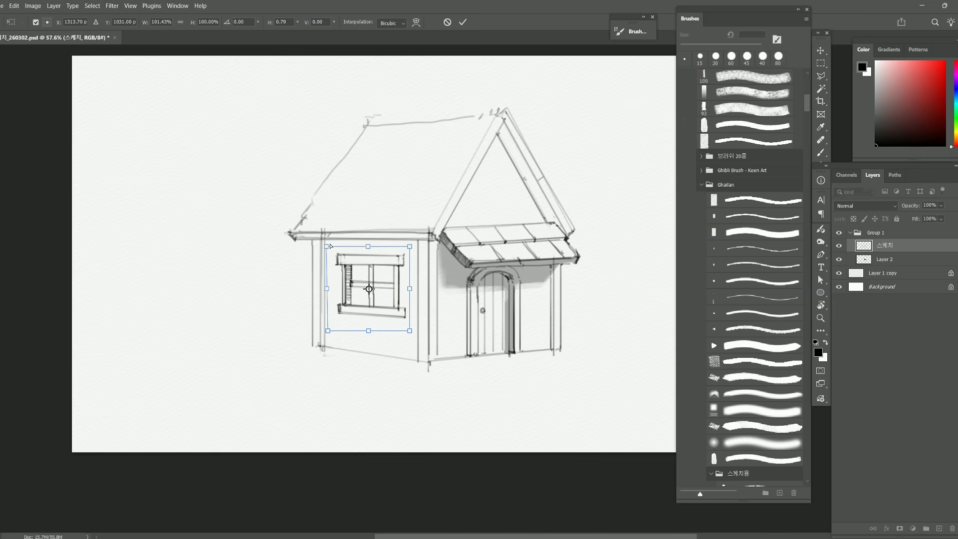
{"action": "key", "text": "Return"}
{"action": "left_click", "coordinate": [438, 278], "text": "ctrl"}
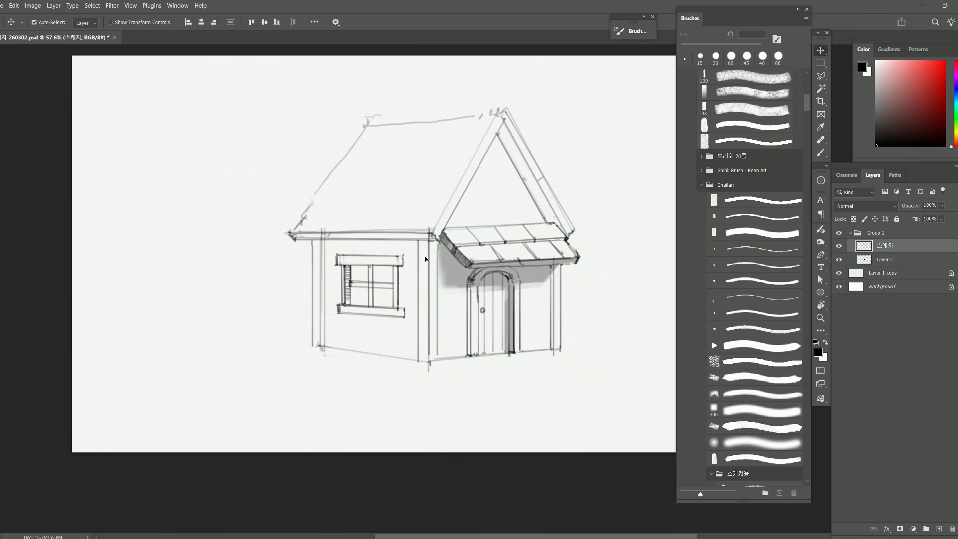
{"action": "key", "text": "ctrl+t"}
{"action": "right_click", "coordinate": [355, 266]}
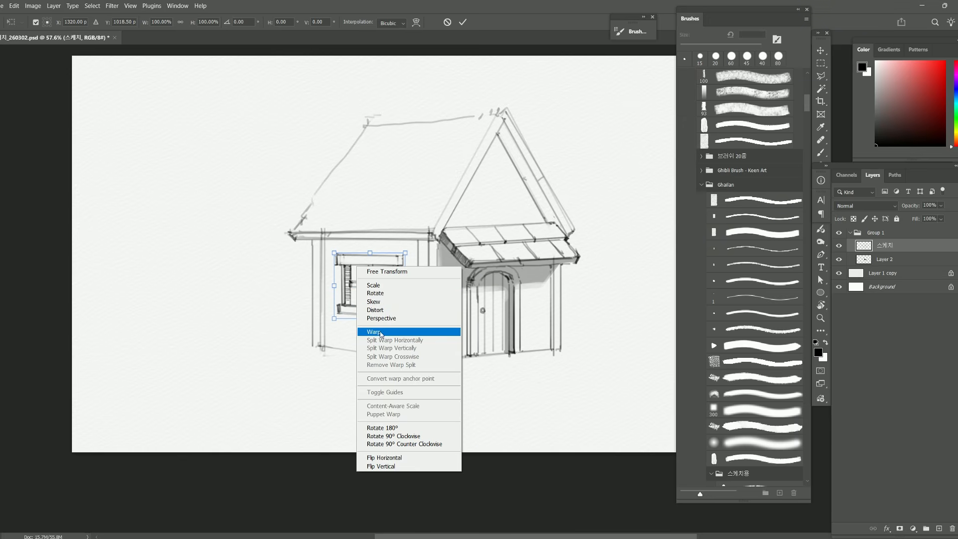
{"action": "left_click", "coordinate": [381, 332]}
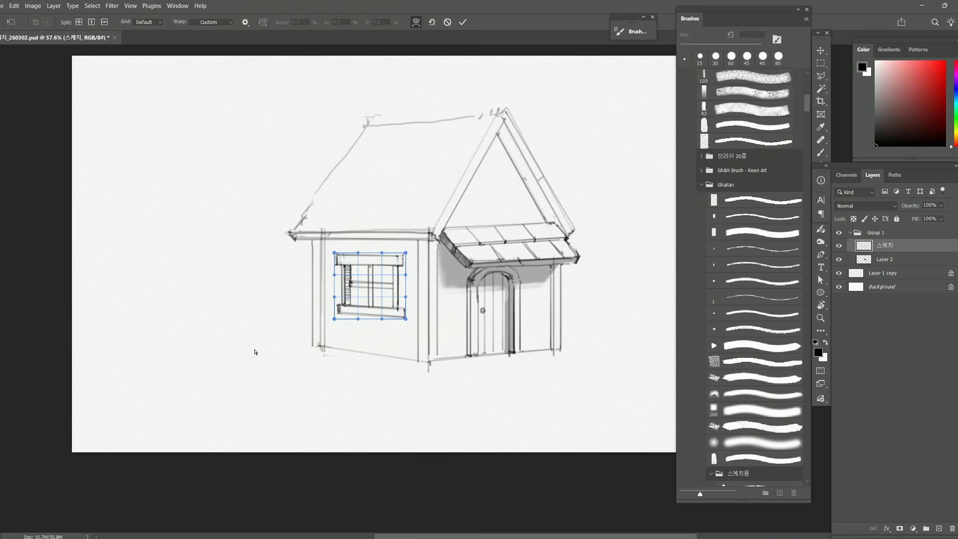
{"action": "key", "text": "Escape"}
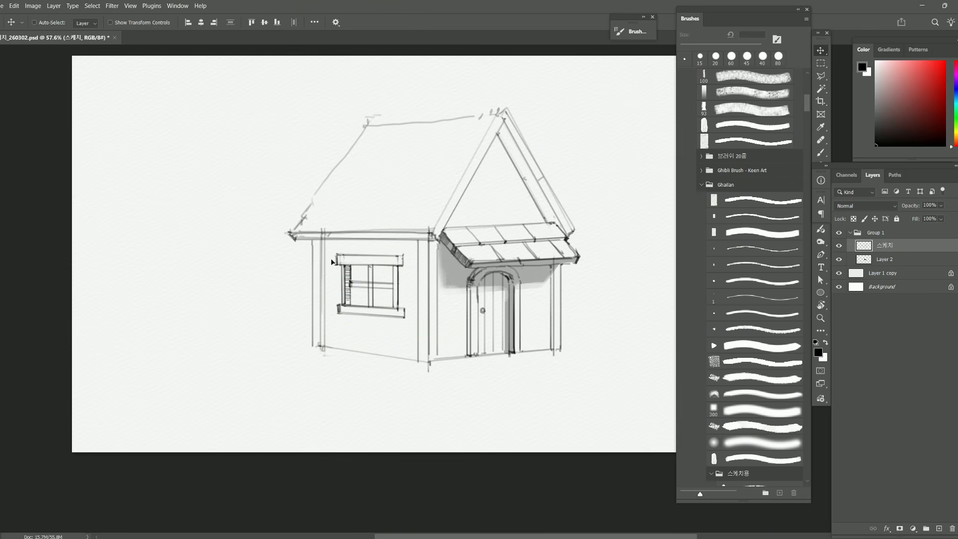
Step: Draw block joints down the front corner post and hatch its top segment with the 5 px brush
{"action": "key", "text": "b"}
{"action": "left_click_drag", "start_coordinate": [453, 287], "coordinate": [436, 283]}
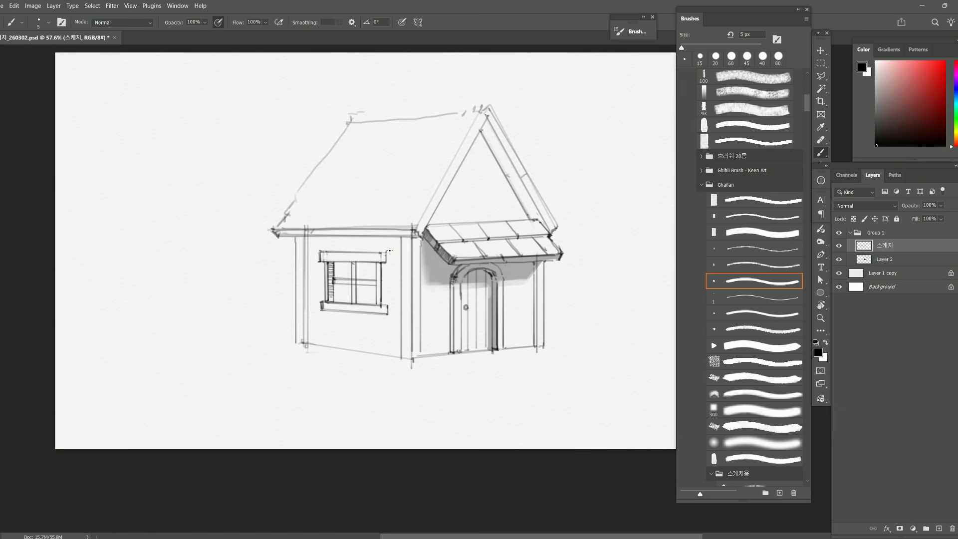
{"action": "mouse_move", "coordinate": [389, 253]}
{"action": "left_mouse_down"}
{"action": "mouse_move", "coordinate": [416, 253]}
{"action": "mouse_move", "coordinate": [420, 242]}
{"action": "mouse_move", "coordinate": [431, 278]}
{"action": "mouse_move", "coordinate": [404, 272]}
{"action": "mouse_move", "coordinate": [401, 256]}
{"action": "mouse_move", "coordinate": [402, 276]}
{"action": "mouse_move", "coordinate": [409, 255]}
{"action": "mouse_move", "coordinate": [416, 274]}
{"action": "left_mouse_up"}
{"action": "mouse_move", "coordinate": [400, 237]}
{"action": "left_mouse_down"}
{"action": "mouse_move", "coordinate": [415, 253]}
{"action": "mouse_move", "coordinate": [438, 223]}
{"action": "mouse_move", "coordinate": [407, 239]}
{"action": "mouse_move", "coordinate": [420, 258]}
{"action": "mouse_move", "coordinate": [402, 255]}
{"action": "mouse_move", "coordinate": [402, 276]}
{"action": "left_mouse_up"}
{"action": "mouse_move", "coordinate": [399, 308]}
{"action": "left_mouse_down"}
{"action": "mouse_move", "coordinate": [414, 308]}
{"action": "mouse_move", "coordinate": [412, 319]}
{"action": "left_mouse_up"}
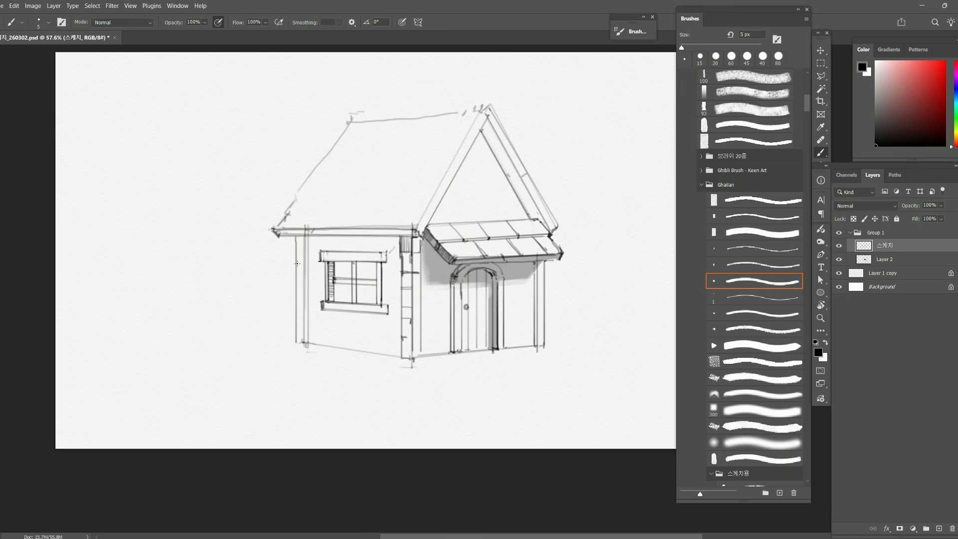
Step: Outline a leafy bush at the side wall's rear corner and erase the wall lines crossing it with a 35 px eraser
{"action": "mouse_move", "coordinate": [283, 285]}
{"action": "left_mouse_down"}
{"action": "mouse_move", "coordinate": [259, 338]}
{"action": "mouse_move", "coordinate": [295, 342]}
{"action": "left_mouse_up"}
{"action": "left_click_drag", "start_coordinate": [297, 238], "coordinate": [296, 349]}
{"action": "mouse_move", "coordinate": [294, 294]}
{"action": "left_mouse_down"}
{"action": "mouse_move", "coordinate": [321, 266]}
{"action": "mouse_move", "coordinate": [302, 297]}
{"action": "mouse_move", "coordinate": [312, 340]}
{"action": "left_mouse_up"}
{"action": "key", "text": "e"}
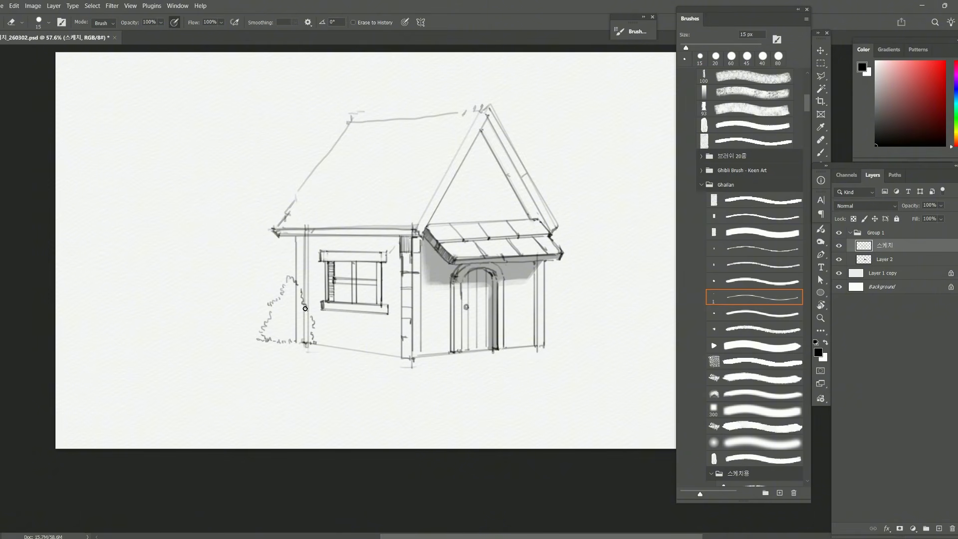
{"action": "key", "text": "]"}
{"action": "mouse_move", "coordinate": [296, 289]}
{"action": "left_mouse_down"}
{"action": "mouse_move", "coordinate": [298, 337]}
{"action": "mouse_move", "coordinate": [296, 305]}
{"action": "mouse_move", "coordinate": [299, 332]}
{"action": "mouse_move", "coordinate": [301, 309]}
{"action": "mouse_move", "coordinate": [306, 334]}
{"action": "left_mouse_up"}
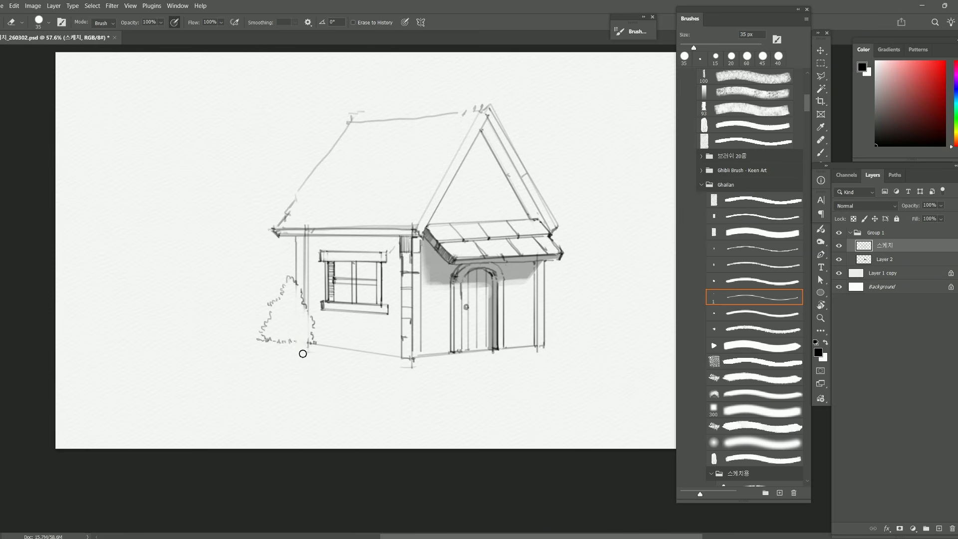
Step: Hatch the bush and add leafy tufts along its base, then darken the side wall's ground line
{"action": "key", "text": "b"}
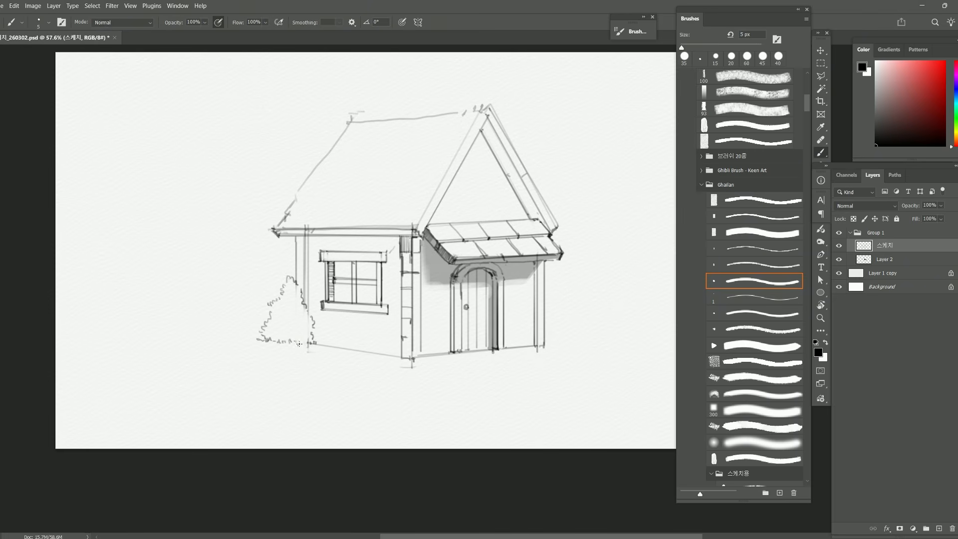
{"action": "mouse_move", "coordinate": [298, 344]}
{"action": "left_mouse_down"}
{"action": "mouse_move", "coordinate": [262, 327]}
{"action": "mouse_move", "coordinate": [267, 337]}
{"action": "mouse_move", "coordinate": [266, 326]}
{"action": "mouse_move", "coordinate": [274, 340]}
{"action": "mouse_move", "coordinate": [266, 319]}
{"action": "mouse_move", "coordinate": [278, 340]}
{"action": "mouse_move", "coordinate": [282, 305]}
{"action": "left_mouse_up"}
{"action": "left_click_drag", "start_coordinate": [249, 342], "coordinate": [275, 342]}
{"action": "key", "text": "e"}
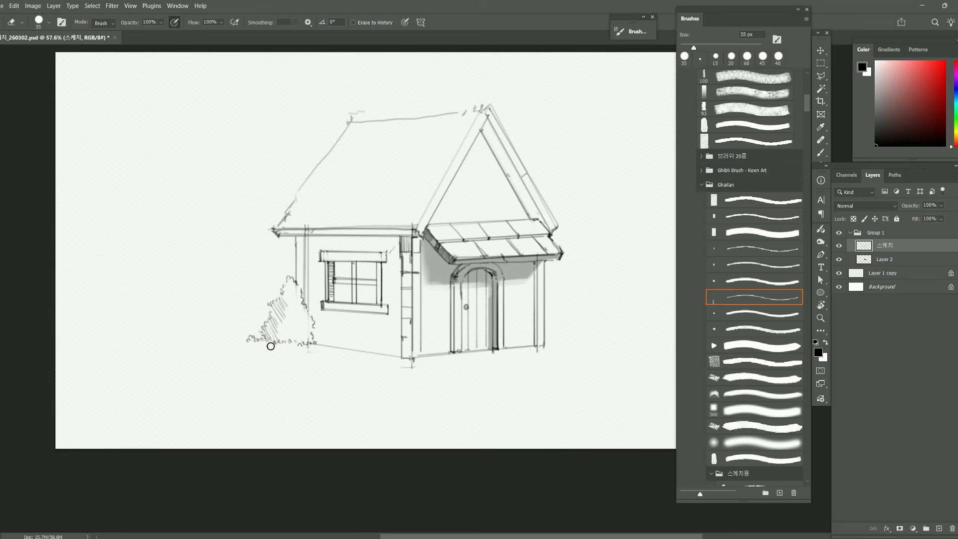
{"action": "key", "text": "b"}
{"action": "mouse_move", "coordinate": [269, 336]}
{"action": "left_mouse_down"}
{"action": "mouse_move", "coordinate": [314, 335]}
{"action": "mouse_move", "coordinate": [295, 346]}
{"action": "mouse_move", "coordinate": [245, 345]}
{"action": "mouse_move", "coordinate": [316, 342]}
{"action": "mouse_move", "coordinate": [315, 350]}
{"action": "mouse_move", "coordinate": [400, 356]}
{"action": "left_mouse_up"}
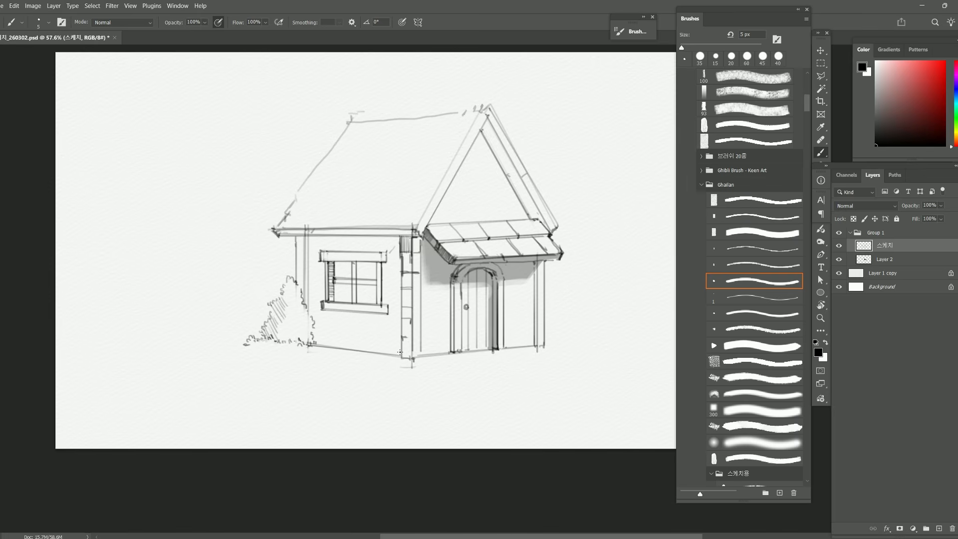
Step: Strengthen the side wall's rear edge and shade beneath the side eave with a row of short vertical hatching strokes
{"action": "scroll", "coordinate": [333, 303], "scroll_direction": "up", "scroll_amount": 1}
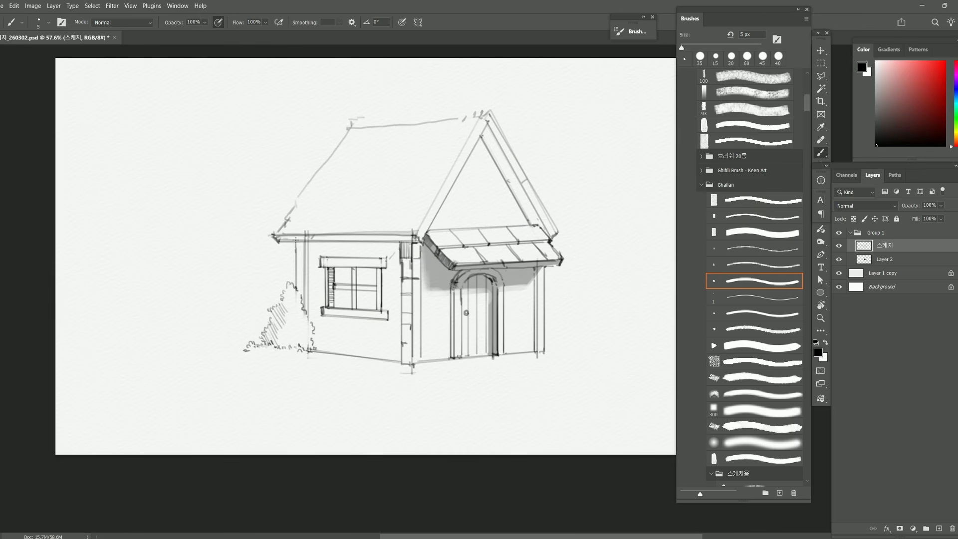
{"action": "left_click_drag", "start_coordinate": [296, 242], "coordinate": [296, 252]}
{"action": "left_click_drag", "start_coordinate": [354, 251], "coordinate": [334, 247]}
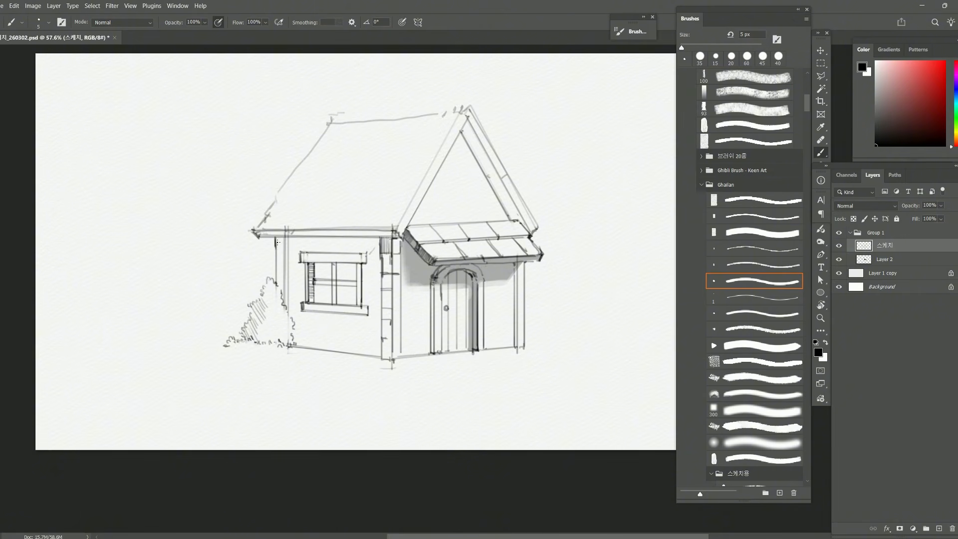
{"action": "mouse_move", "coordinate": [283, 240]}
{"action": "left_mouse_down"}
{"action": "mouse_move", "coordinate": [317, 243]}
{"action": "mouse_move", "coordinate": [295, 242]}
{"action": "mouse_move", "coordinate": [325, 254]}
{"action": "left_mouse_up"}
{"action": "left_click_drag", "start_coordinate": [328, 237], "coordinate": [329, 252]}
{"action": "mouse_move", "coordinate": [332, 238]}
{"action": "left_mouse_down"}
{"action": "mouse_move", "coordinate": [348, 250]}
{"action": "mouse_move", "coordinate": [351, 236]}
{"action": "mouse_move", "coordinate": [364, 238]}
{"action": "mouse_move", "coordinate": [355, 237]}
{"action": "mouse_move", "coordinate": [361, 252]}
{"action": "mouse_move", "coordinate": [365, 235]}
{"action": "mouse_move", "coordinate": [364, 253]}
{"action": "mouse_move", "coordinate": [379, 253]}
{"action": "left_mouse_up"}
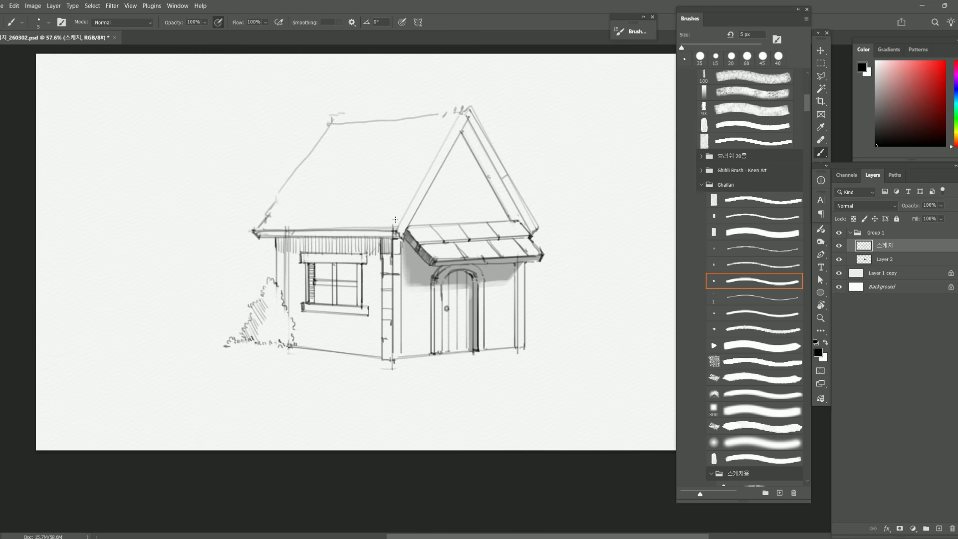
Step: Add cross joints along the gable's right sloping trim board and hatch the segment near the peak
{"action": "scroll", "coordinate": [341, 274], "scroll_direction": "up", "scroll_amount": 2}
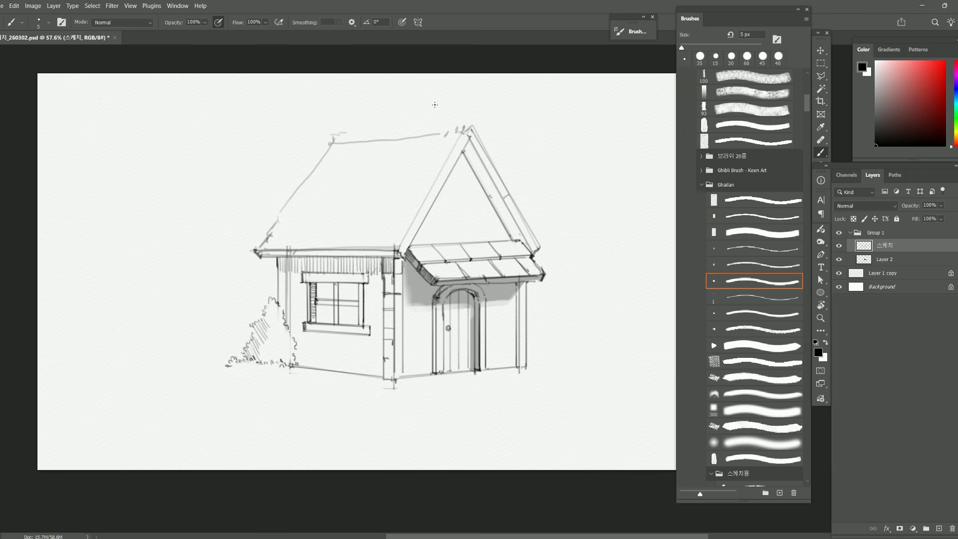
{"action": "left_click_drag", "start_coordinate": [464, 150], "coordinate": [469, 139]}
{"action": "left_click_drag", "start_coordinate": [467, 152], "coordinate": [469, 158]}
{"action": "mouse_move", "coordinate": [500, 218]}
{"action": "left_mouse_down"}
{"action": "mouse_move", "coordinate": [509, 213]}
{"action": "mouse_move", "coordinate": [487, 171]}
{"action": "left_mouse_up"}
{"action": "left_click_drag", "start_coordinate": [509, 208], "coordinate": [517, 223]}
Step: Switch to the adjacent brush preset in the Ghailan set, enlarge it to 150 px and create a new layer
{"action": "key", "text": "period"}
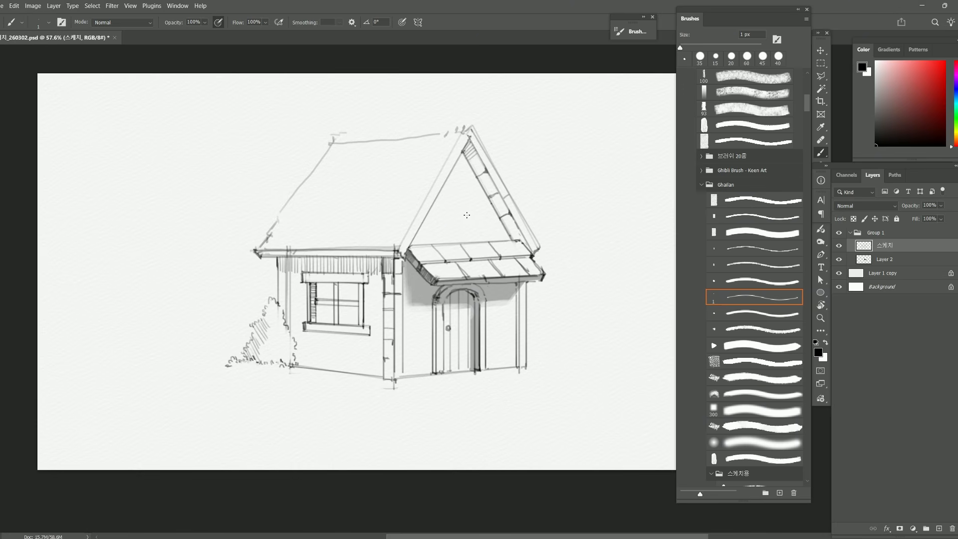
{"action": "key", "text": "bracketright"}
{"action": "key", "text": "bracketright"}
{"action": "key", "text": "bracketright"}
{"action": "key", "text": "bracketright"}
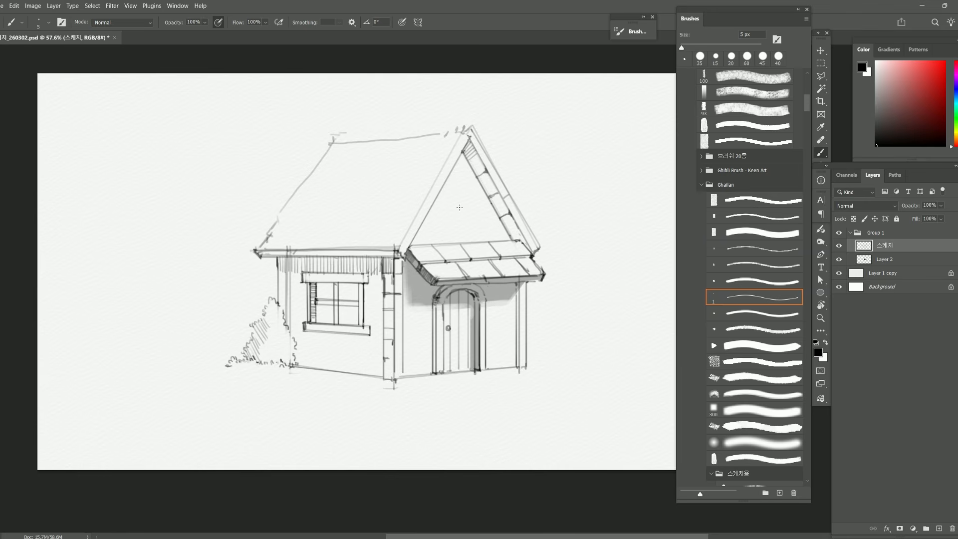
{"action": "left_click_drag", "start_coordinate": [456, 220], "coordinate": [455, 218]}
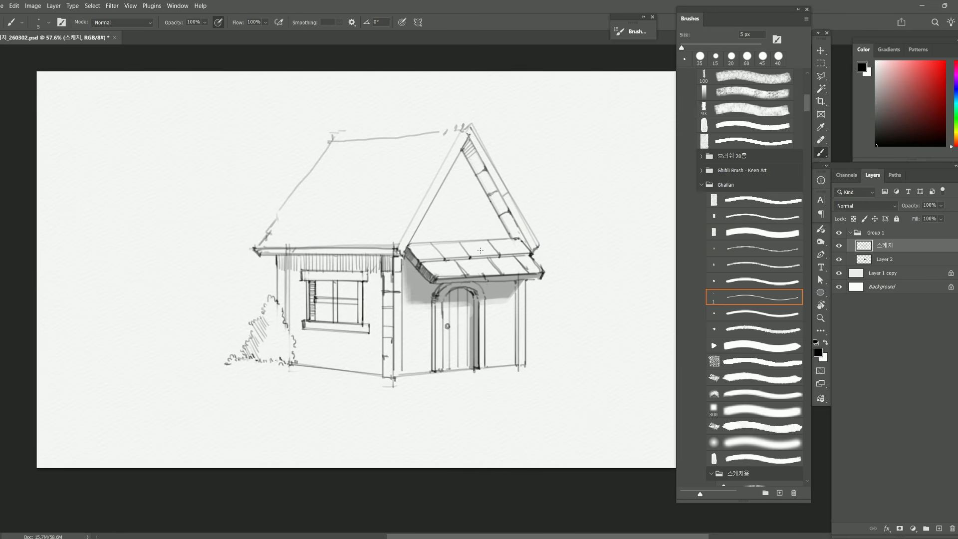
{"action": "key", "text": "bracketright"}
{"action": "key", "text": "bracketright"}
{"action": "key", "text": "bracketright"}
{"action": "key", "text": "bracketright"}
{"action": "key", "text": "bracketright"}
{"action": "key", "text": "bracketright"}
{"action": "key", "text": "bracketright"}
{"action": "key", "text": "bracketright"}
{"action": "key", "text": "bracketright"}
{"action": "key", "text": "bracketright"}
{"action": "key", "text": "bracketright"}
{"action": "key", "text": "bracketright"}
{"action": "key", "text": "bracketright"}
{"action": "key", "text": "bracketright"}
{"action": "key", "text": "bracketright"}
{"action": "key", "text": "bracketright"}
{"action": "key", "text": "bracketright"}
{"action": "key", "text": "bracketright"}
{"action": "key", "text": "bracketright"}
{"action": "key", "text": "bracketleft"}
{"action": "key", "text": "bracketleft"}
{"action": "key", "text": "bracketleft"}
{"action": "key", "text": "bracketleft"}
{"action": "key", "text": "bracketleft"}
{"action": "key", "text": "bracketleft"}
{"action": "key", "text": "bracketleft"}
{"action": "key", "text": "bracketleft"}
{"action": "key", "text": "bracketleft"}
{"action": "key", "text": "bracketleft"}
{"action": "key", "text": "bracketleft"}
{"action": "key", "text": "bracketleft"}
{"action": "key", "text": "bracketleft"}
{"action": "key", "text": "bracketleft"}
{"action": "key", "text": "bracketleft"}
{"action": "key", "text": "bracketleft"}
{"action": "key", "text": "bracketleft"}
{"action": "key", "text": "bracketleft"}
{"action": "key", "text": "bracketleft"}
{"action": "key", "text": "bracketright"}
{"action": "key", "text": "bracketright"}
{"action": "key", "text": "bracketright"}
{"action": "key", "text": "bracketright"}
{"action": "key", "text": "bracketright"}
{"action": "key", "text": "bracketright"}
{"action": "key", "text": "bracketright"}
{"action": "key", "text": "bracketright"}
{"action": "key", "text": "bracketright"}
{"action": "key", "text": "bracketright"}
{"action": "key", "text": "bracketright"}
{"action": "key", "text": "bracketright"}
{"action": "key", "text": "bracketright"}
{"action": "key", "text": "ctrl+shift+n"}
{"action": "key", "text": "Return"}
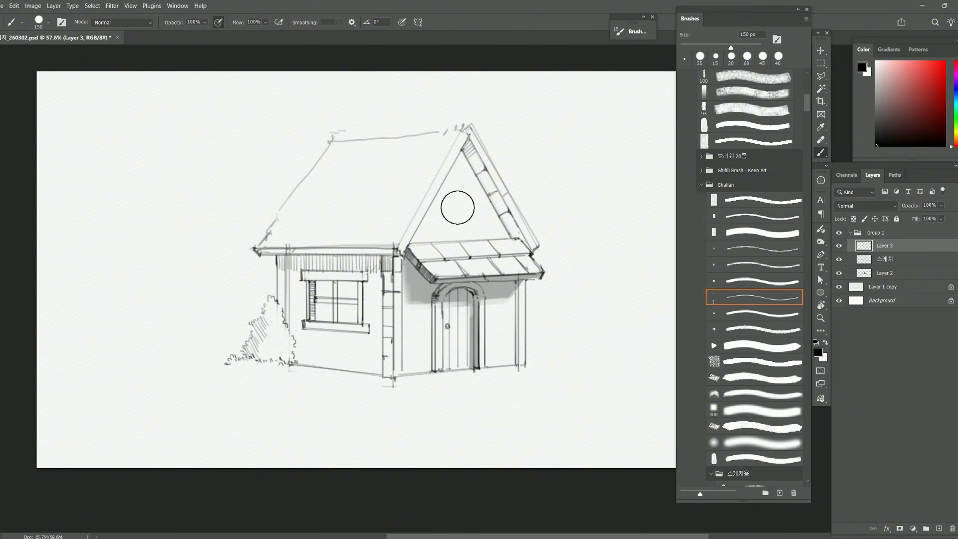
{"action": "left_click", "coordinate": [459, 207]}
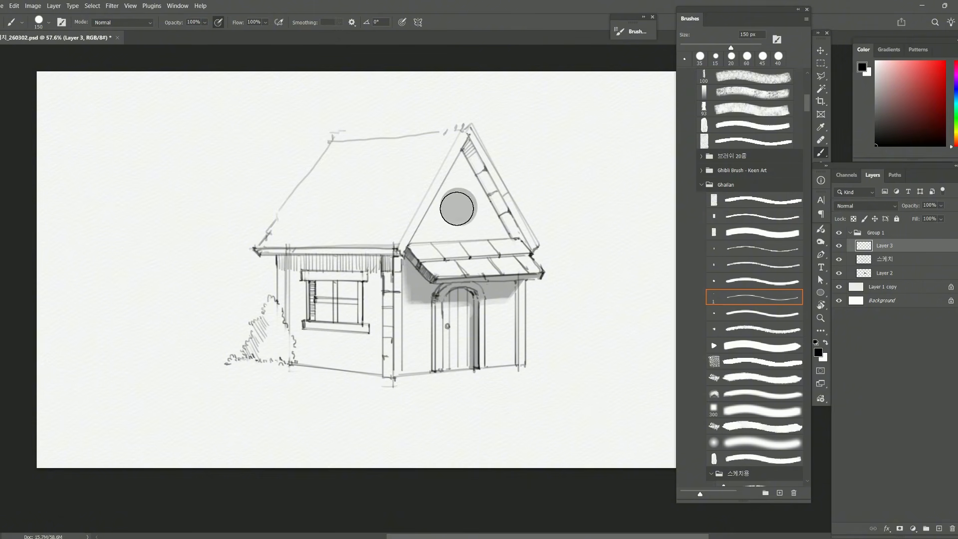
{"action": "left_click_drag", "start_coordinate": [457, 208], "coordinate": [465, 206]}
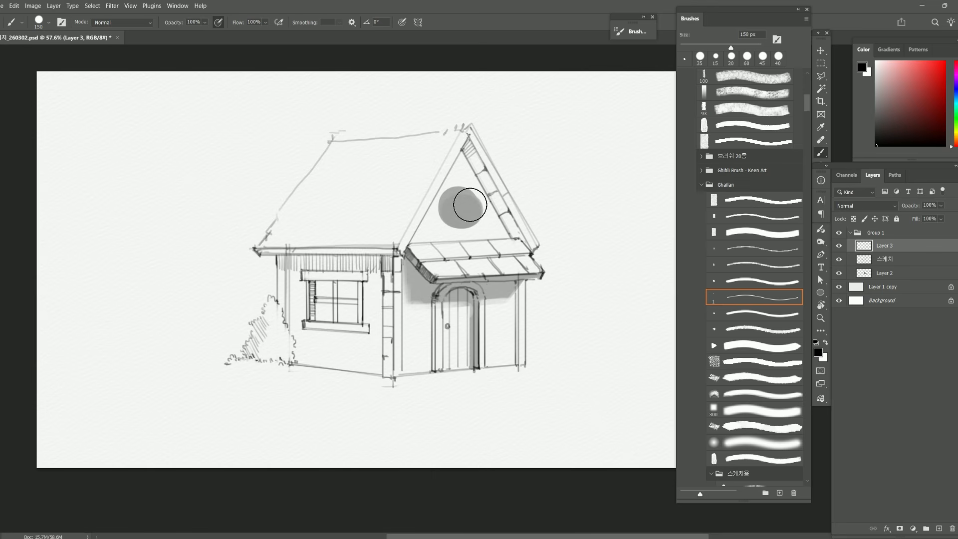
{"action": "key", "text": "ctrl+z"}
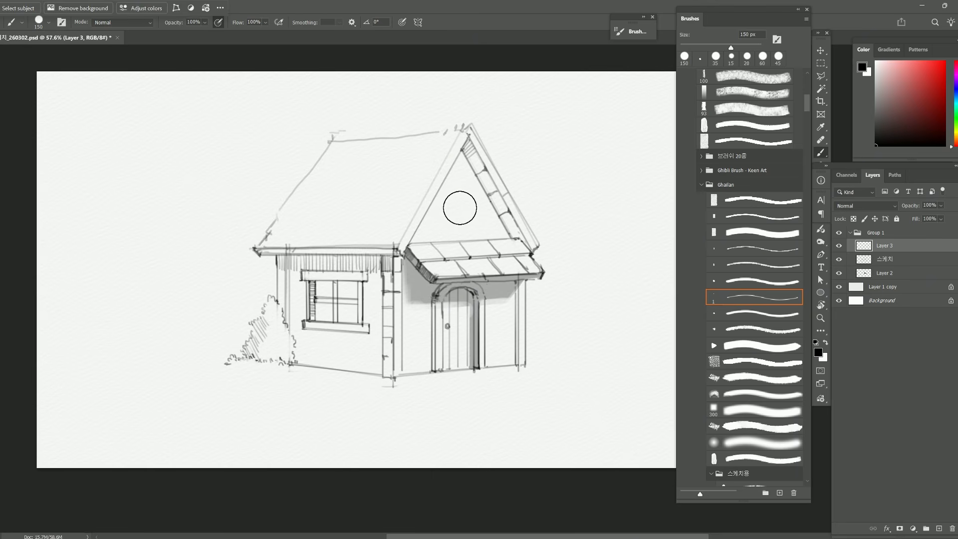
Step: Stamp a single round dot in the middle of the gable and scale it up to 137.27%
{"action": "left_click", "coordinate": [459, 208]}
{"action": "key", "text": "ctrl+t"}
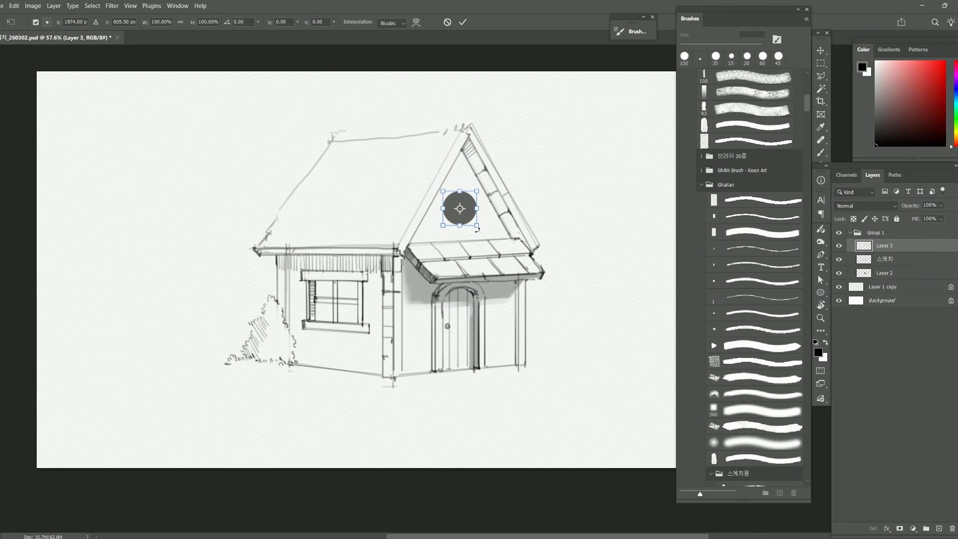
{"action": "left_click_drag", "start_coordinate": [476, 225], "coordinate": [484, 230]}
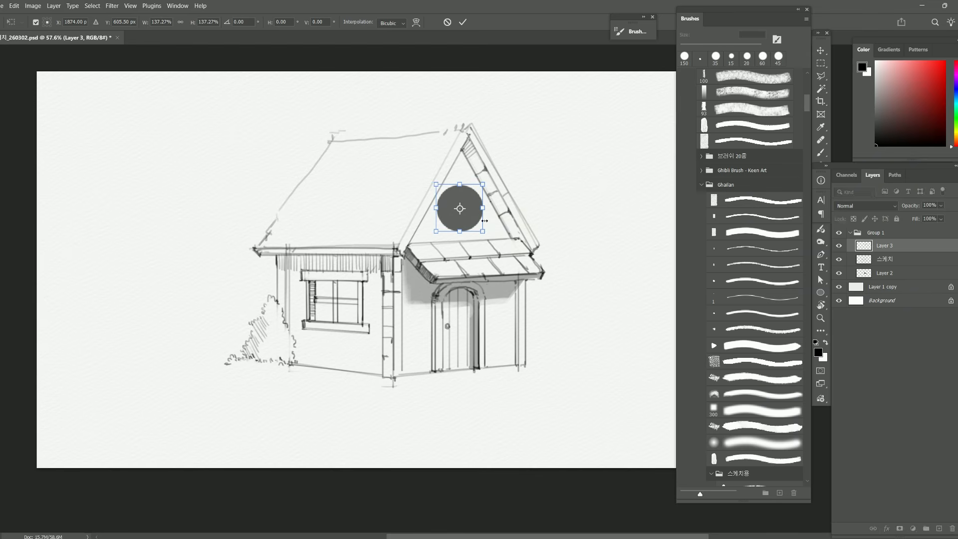
{"action": "key", "text": "Return"}
Step: Lower the circle layer's opacity to 30% and move the layer below the 스케치 layer
{"action": "key", "text": "4"}
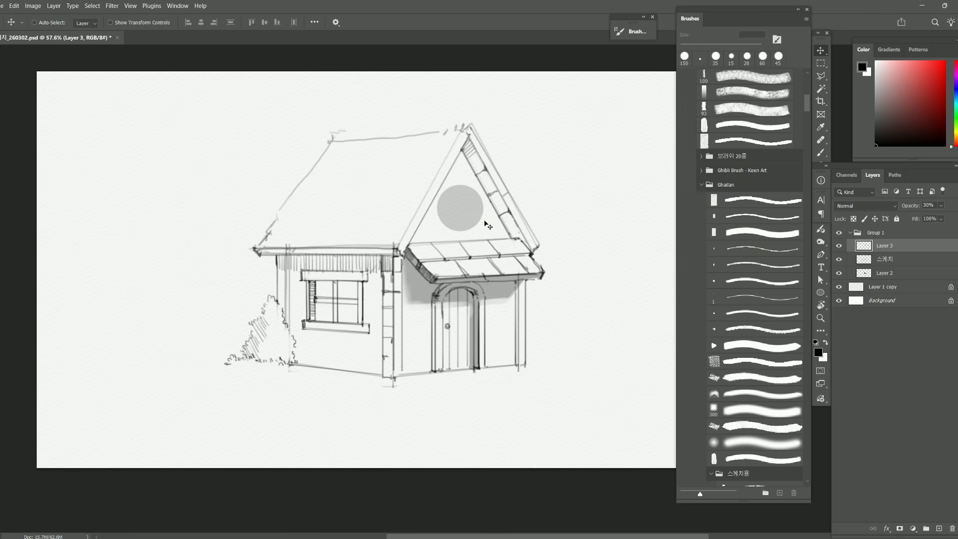
{"action": "left_click_drag", "start_coordinate": [574, 235], "coordinate": [577, 238]}
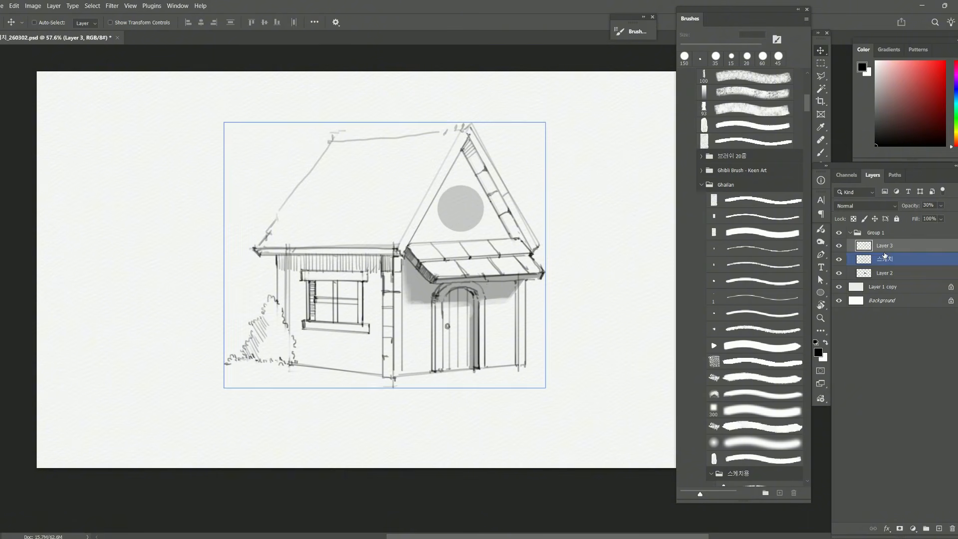
{"action": "left_click_drag", "start_coordinate": [883, 247], "coordinate": [882, 263]}
Step: Trace the gray circle's outline on the 스케치 layer with a 6 px brush to form the round gable window
{"action": "left_click", "coordinate": [883, 247]}
{"action": "left_click", "coordinate": [754, 297]}
{"action": "scroll", "coordinate": [393, 235], "scroll_direction": "up", "scroll_amount": 1}
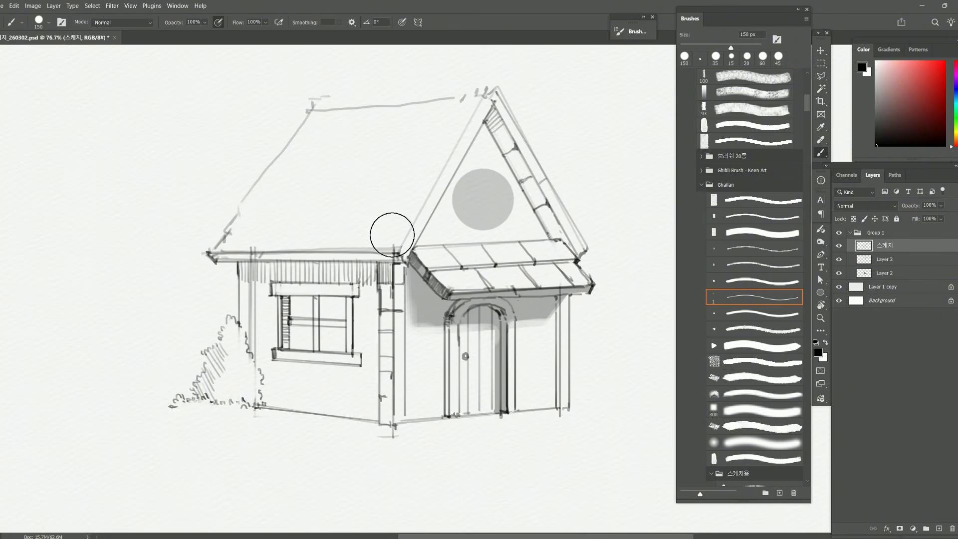
{"action": "key", "text": "bracketleft"}
{"action": "key", "text": "bracketleft"}
{"action": "key", "text": "bracketleft"}
{"action": "key", "text": "bracketleft"}
{"action": "key", "text": "bracketleft"}
{"action": "key", "text": "bracketleft"}
{"action": "key", "text": "bracketleft"}
{"action": "key", "text": "bracketleft"}
{"action": "key", "text": "bracketleft"}
{"action": "key", "text": "bracketleft"}
{"action": "key", "text": "bracketleft"}
{"action": "key", "text": "bracketleft"}
{"action": "key", "text": "bracketleft"}
{"action": "key", "text": "bracketleft"}
{"action": "key", "text": "bracketleft"}
{"action": "key", "text": "bracketleft"}
{"action": "key", "text": "bracketleft"}
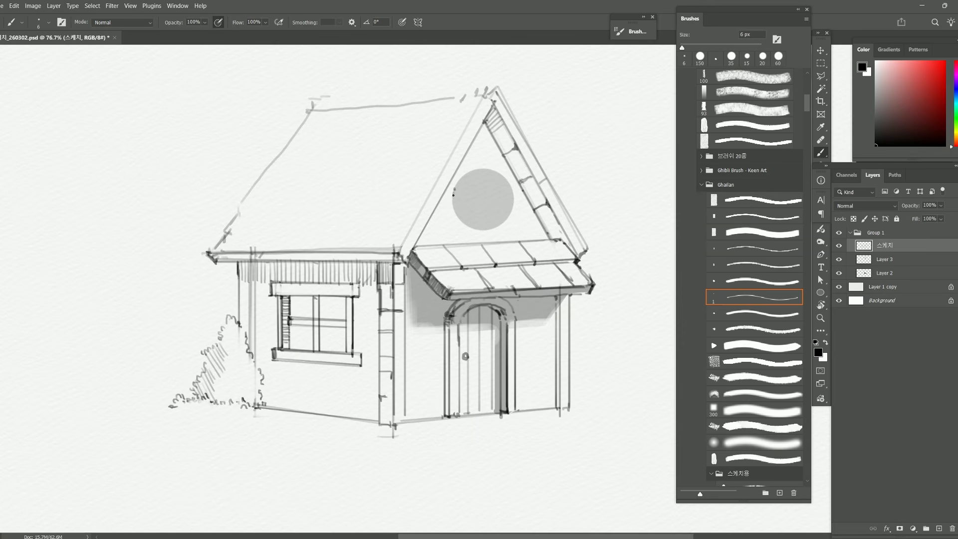
{"action": "mouse_move", "coordinate": [453, 195]}
{"action": "left_mouse_down"}
{"action": "mouse_move", "coordinate": [459, 217]}
{"action": "mouse_move", "coordinate": [479, 230]}
{"action": "left_mouse_up"}
{"action": "left_click_drag", "start_coordinate": [471, 172], "coordinate": [477, 169]}
{"action": "left_click_drag", "start_coordinate": [479, 230], "coordinate": [489, 228]}
{"action": "key", "text": "ctrl+z"}
{"action": "left_click_drag", "start_coordinate": [486, 169], "coordinate": [495, 171]}
{"action": "left_click_drag", "start_coordinate": [475, 230], "coordinate": [505, 217]}
{"action": "mouse_move", "coordinate": [470, 186]}
{"action": "left_mouse_down"}
{"action": "mouse_move", "coordinate": [492, 217]}
{"action": "mouse_move", "coordinate": [494, 184]}
{"action": "mouse_move", "coordinate": [470, 203]}
{"action": "mouse_move", "coordinate": [521, 215]}
{"action": "mouse_move", "coordinate": [482, 223]}
{"action": "left_mouse_up"}
{"action": "key", "text": "ctrl+z"}
{"action": "scroll", "coordinate": [495, 199], "scroll_direction": "down", "scroll_amount": 2}
{"action": "key", "text": "ctrl+z"}
{"action": "scroll", "coordinate": [473, 216], "scroll_direction": "up", "scroll_amount": 2}
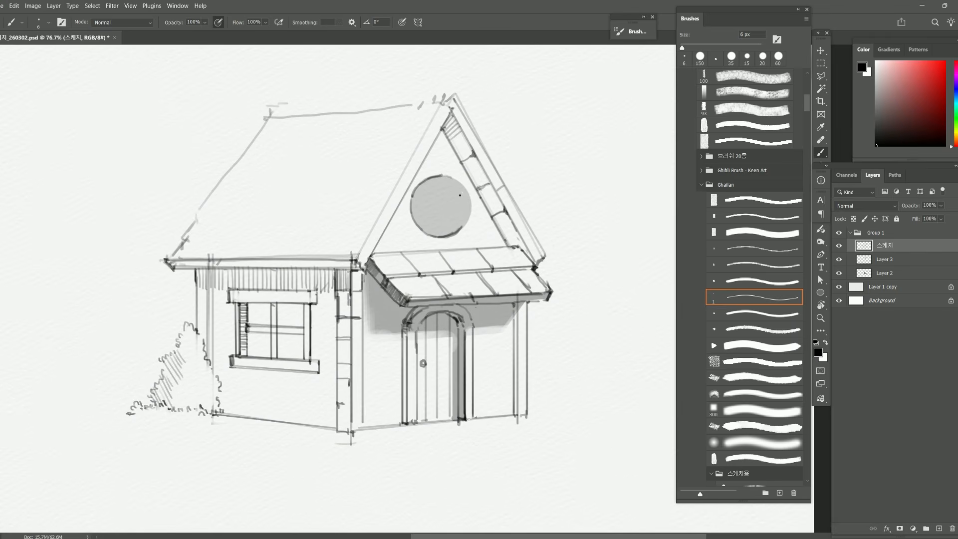
Step: Draw a smaller concentric circle inside the round window and clean up its line with a 35 px eraser
{"action": "mouse_move", "coordinate": [425, 197]}
{"action": "left_mouse_down"}
{"action": "mouse_move", "coordinate": [433, 223]}
{"action": "mouse_move", "coordinate": [423, 202]}
{"action": "mouse_move", "coordinate": [435, 189]}
{"action": "mouse_move", "coordinate": [425, 196]}
{"action": "mouse_move", "coordinate": [452, 189]}
{"action": "mouse_move", "coordinate": [434, 189]}
{"action": "mouse_move", "coordinate": [450, 197]}
{"action": "mouse_move", "coordinate": [424, 198]}
{"action": "mouse_move", "coordinate": [424, 213]}
{"action": "mouse_move", "coordinate": [421, 206]}
{"action": "mouse_move", "coordinate": [442, 227]}
{"action": "mouse_move", "coordinate": [457, 215]}
{"action": "mouse_move", "coordinate": [443, 189]}
{"action": "mouse_move", "coordinate": [460, 211]}
{"action": "left_mouse_up"}
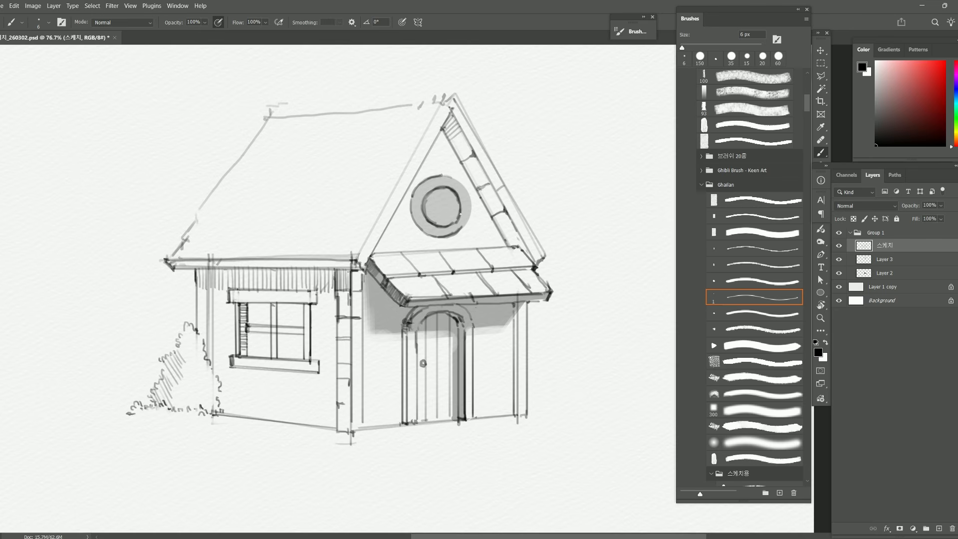
{"action": "key", "text": "e"}
{"action": "mouse_move", "coordinate": [429, 203]}
{"action": "left_mouse_down"}
{"action": "mouse_move", "coordinate": [443, 220]}
{"action": "mouse_move", "coordinate": [437, 194]}
{"action": "left_mouse_up"}
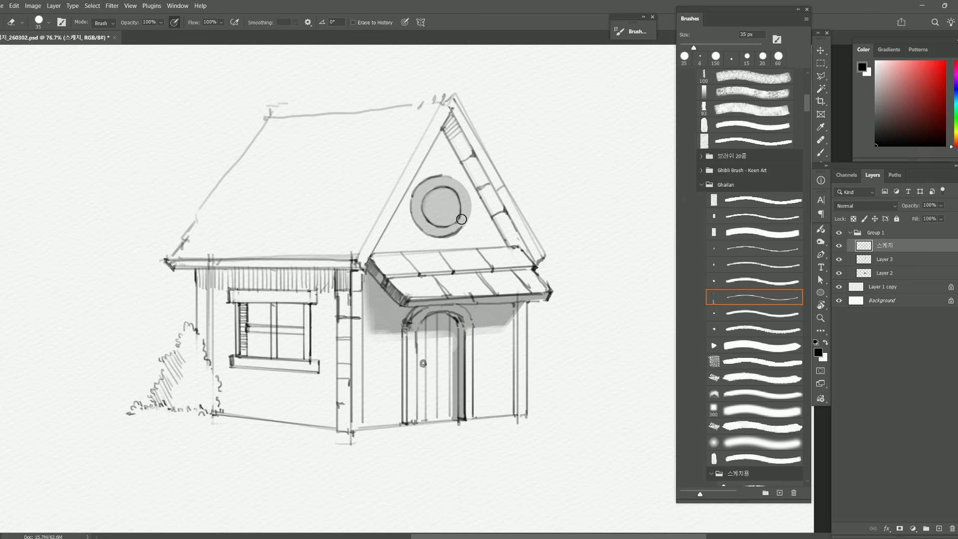
{"action": "key", "text": "b"}
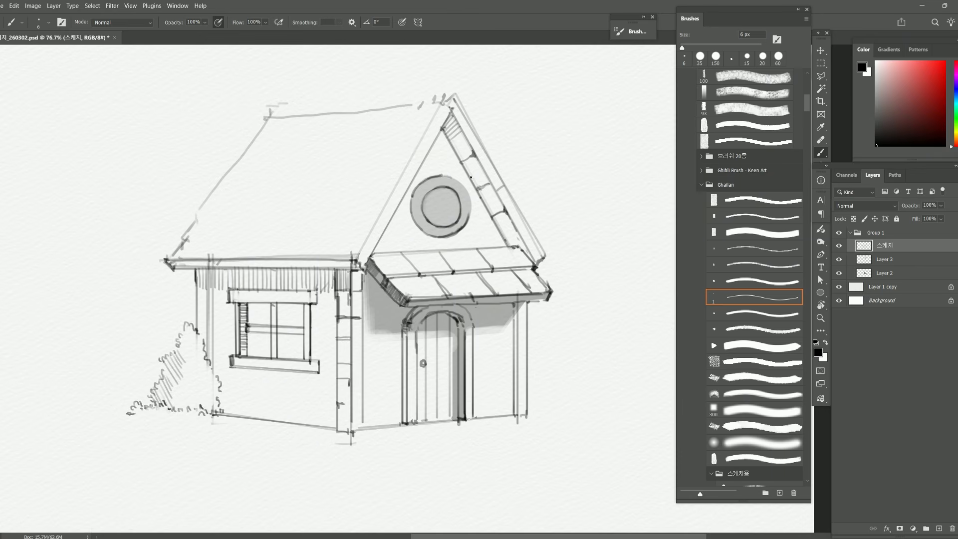
Step: Touch up the round window's inner circle line and trim stray marks with a 20 px eraser
{"action": "left_click_drag", "start_coordinate": [444, 176], "coordinate": [452, 178]}
{"action": "key", "text": "e"}
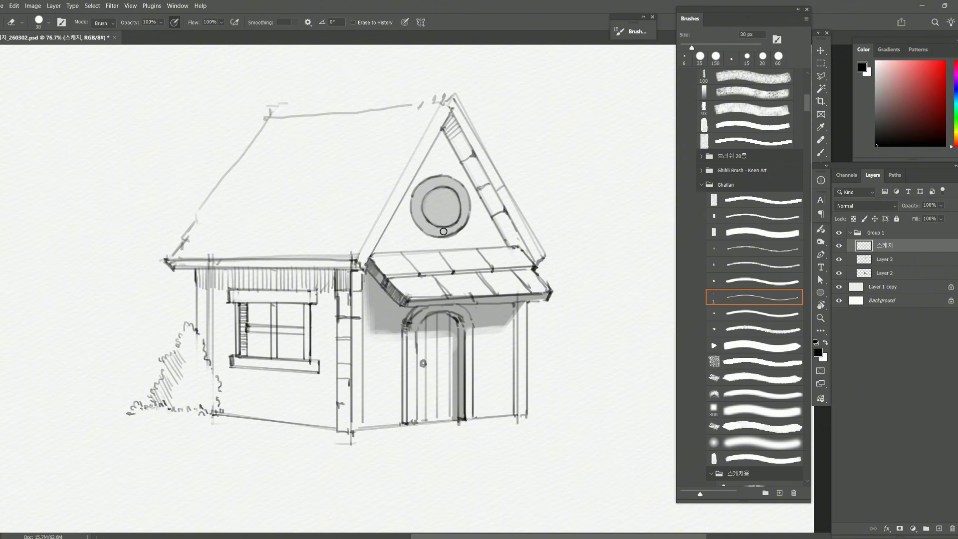
{"action": "key", "text": "bracketleft"}
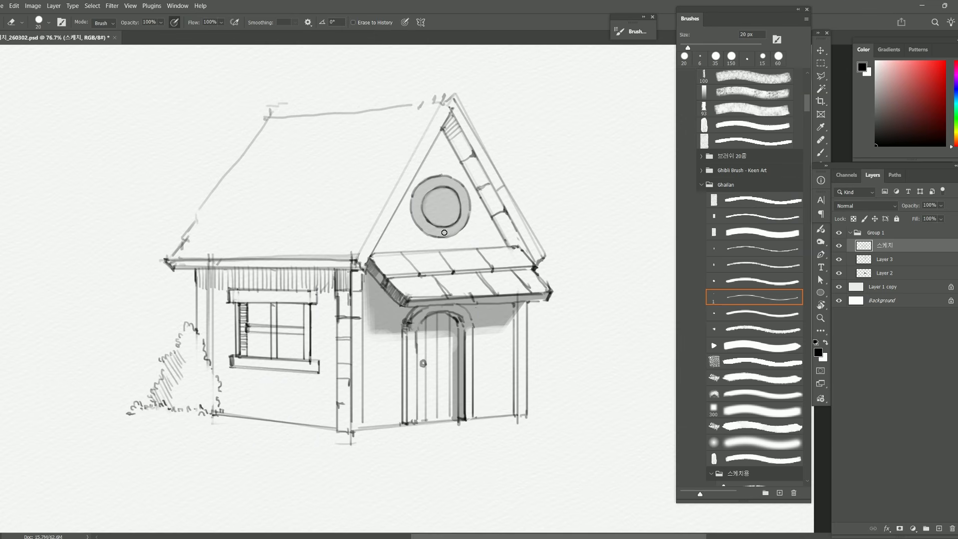
{"action": "key", "text": "b"}
Step: Toggle the visibility of the 스케치 layer and Layer 3 to check what each contains
{"action": "left_click", "coordinate": [838, 245]}
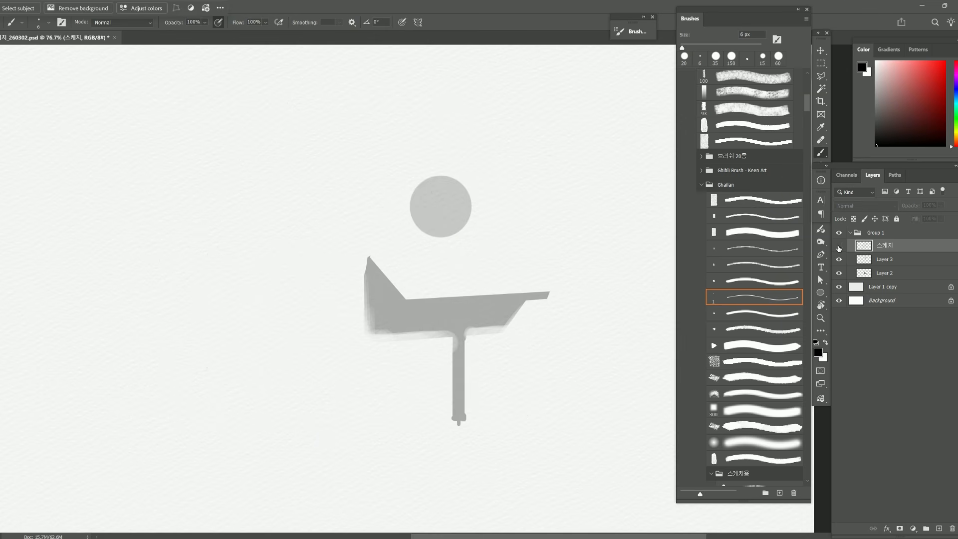
{"action": "left_click", "coordinate": [839, 260]}
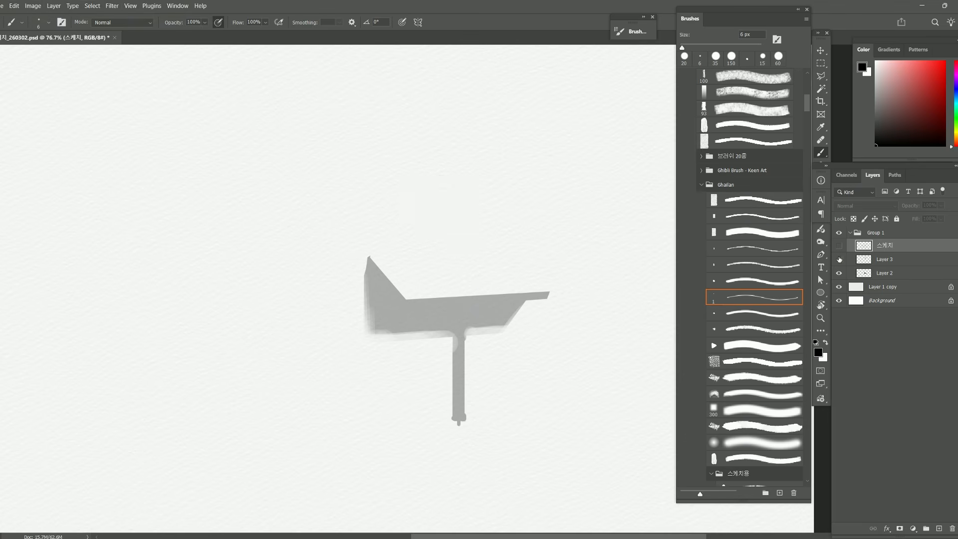
{"action": "left_click", "coordinate": [839, 258]}
{"action": "left_click", "coordinate": [839, 246]}
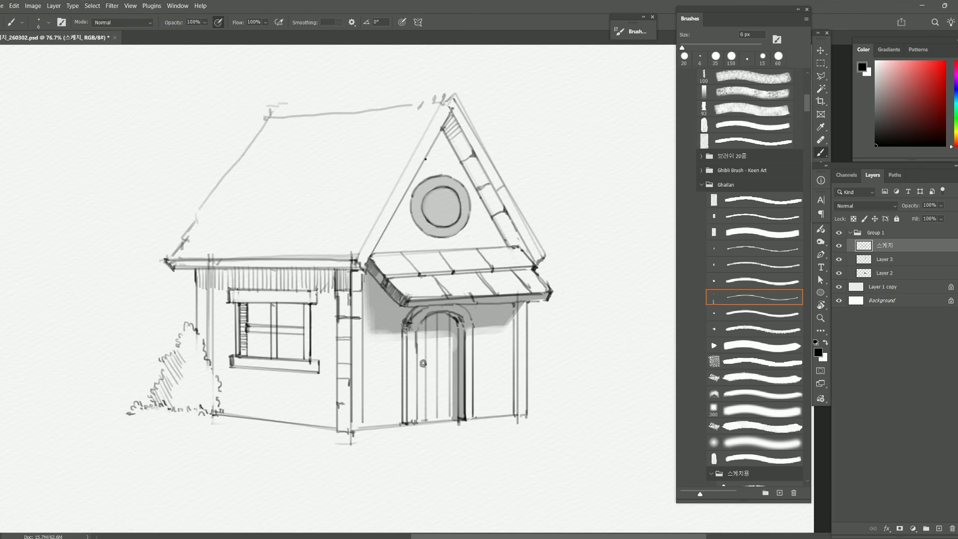
Step: Strengthen the round window's inner circle and draw an arc along its right side to show the opening's depth
{"action": "left_click_drag", "start_coordinate": [424, 199], "coordinate": [423, 211]}
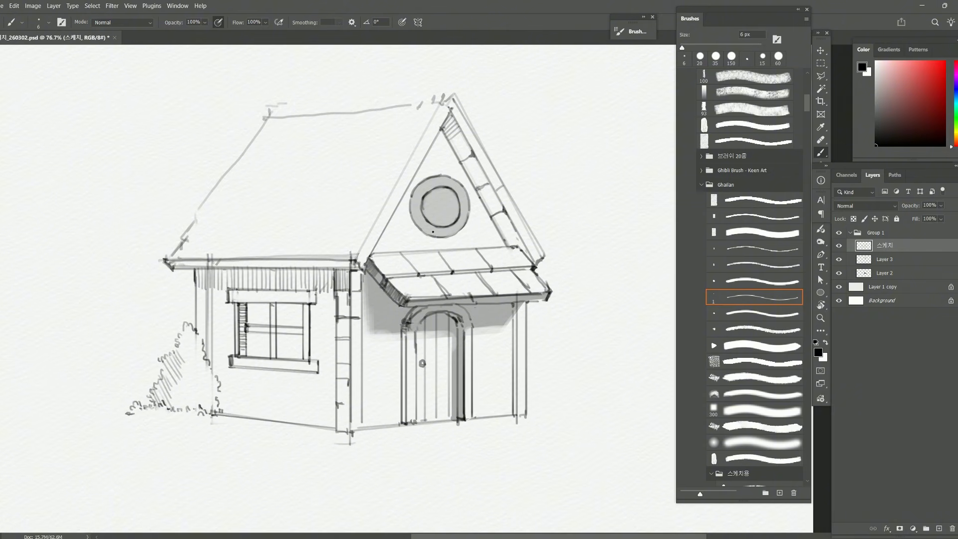
{"action": "mouse_move", "coordinate": [425, 194]}
{"action": "left_mouse_down"}
{"action": "mouse_move", "coordinate": [450, 196]}
{"action": "mouse_move", "coordinate": [445, 226]}
{"action": "left_mouse_up"}
{"action": "key", "text": "ctrl+z"}
{"action": "left_click_drag", "start_coordinate": [449, 193], "coordinate": [454, 217]}
Step: Select the round window's linework with the freehand Lasso and warp it to fit the gray circle
{"action": "key", "text": "l"}
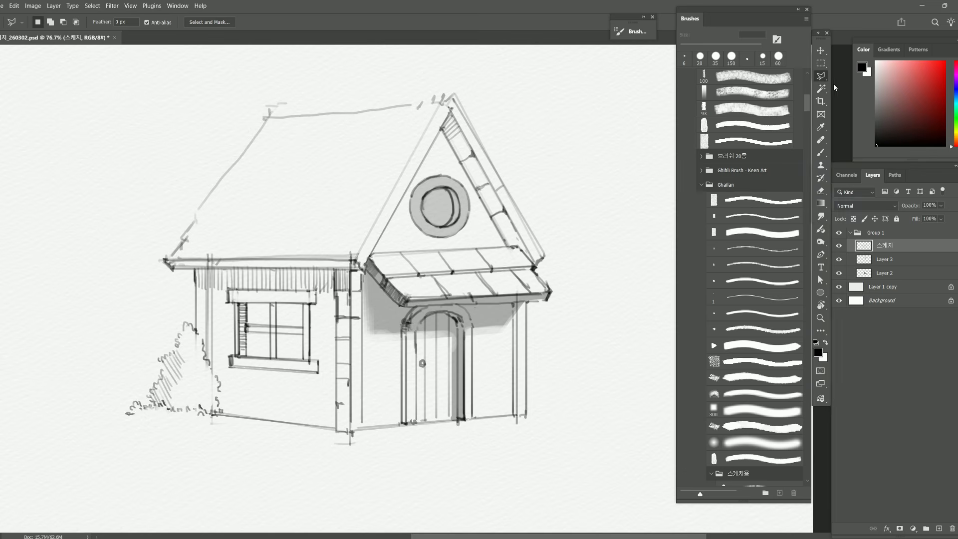
{"action": "right_click", "coordinate": [820, 75]}
{"action": "left_click", "coordinate": [858, 76]}
{"action": "mouse_move", "coordinate": [457, 243]}
{"action": "left_mouse_down"}
{"action": "mouse_move", "coordinate": [479, 220]}
{"action": "mouse_move", "coordinate": [470, 188]}
{"action": "mouse_move", "coordinate": [460, 173]}
{"action": "mouse_move", "coordinate": [424, 175]}
{"action": "mouse_move", "coordinate": [407, 210]}
{"action": "mouse_move", "coordinate": [418, 238]}
{"action": "mouse_move", "coordinate": [448, 248]}
{"action": "left_mouse_up"}
{"action": "key", "text": "ctrl+t"}
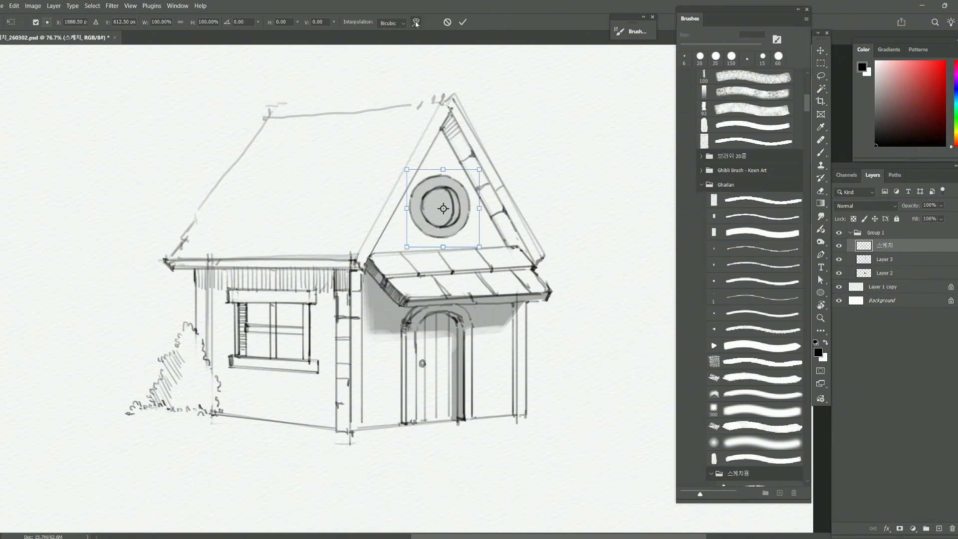
{"action": "right_click", "coordinate": [433, 191]}
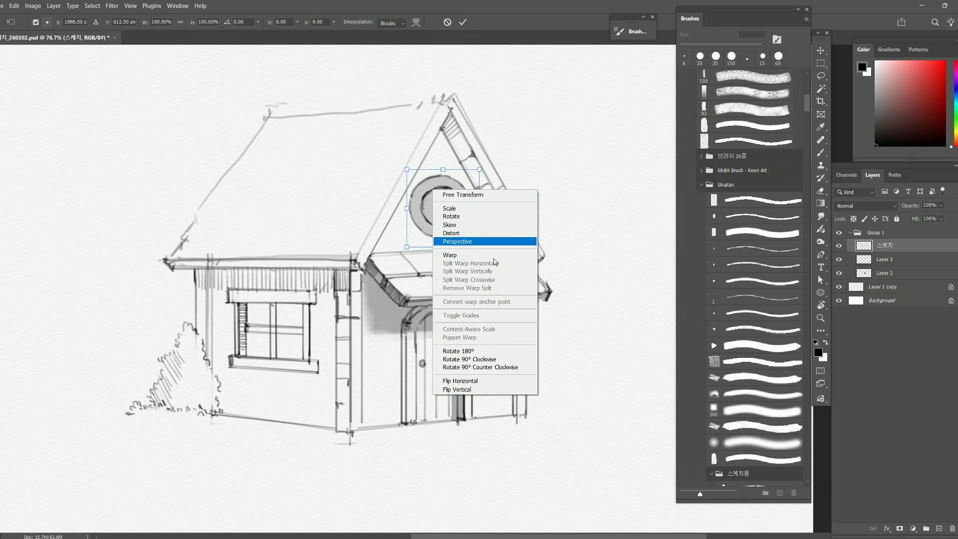
{"action": "left_click", "coordinate": [416, 23]}
{"action": "left_click", "coordinate": [417, 23]}
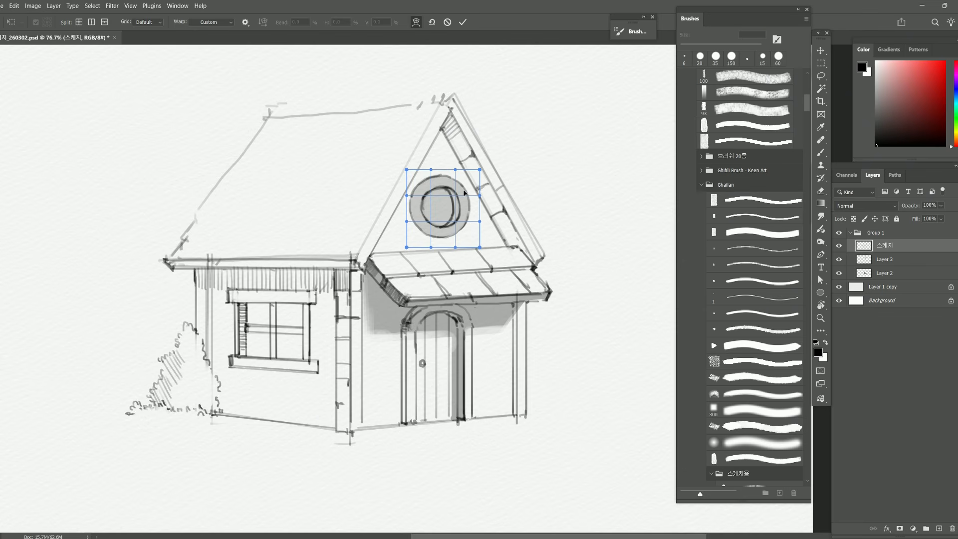
{"action": "mouse_move", "coordinate": [463, 190]}
{"action": "left_mouse_down"}
{"action": "mouse_move", "coordinate": [461, 206]}
{"action": "mouse_move", "coordinate": [456, 182]}
{"action": "left_mouse_up"}
{"action": "key", "text": "ctrl+z"}
{"action": "key", "text": "l"}
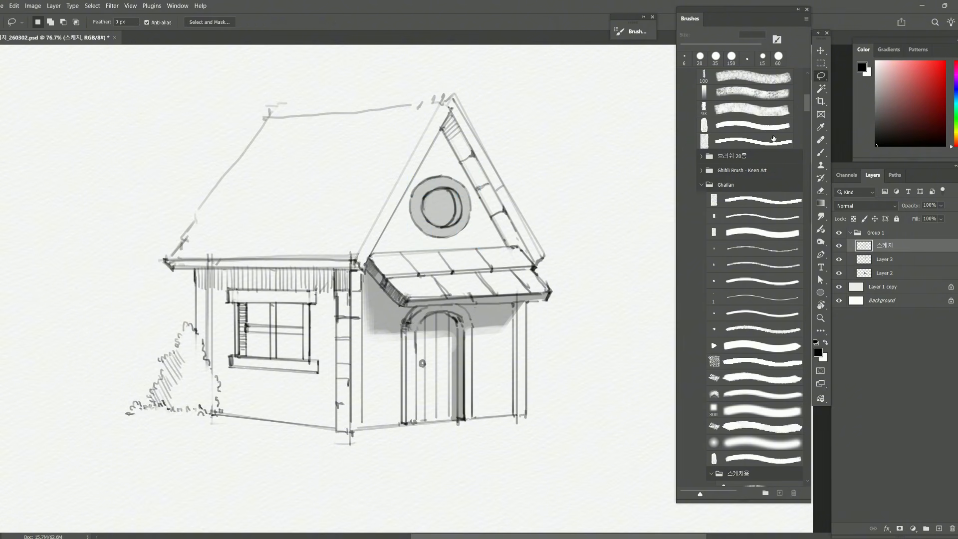
Step: Hatch the right reveal of the round window and draw crossing glazing bars inside it with a 5 px brush
{"action": "key", "text": "b"}
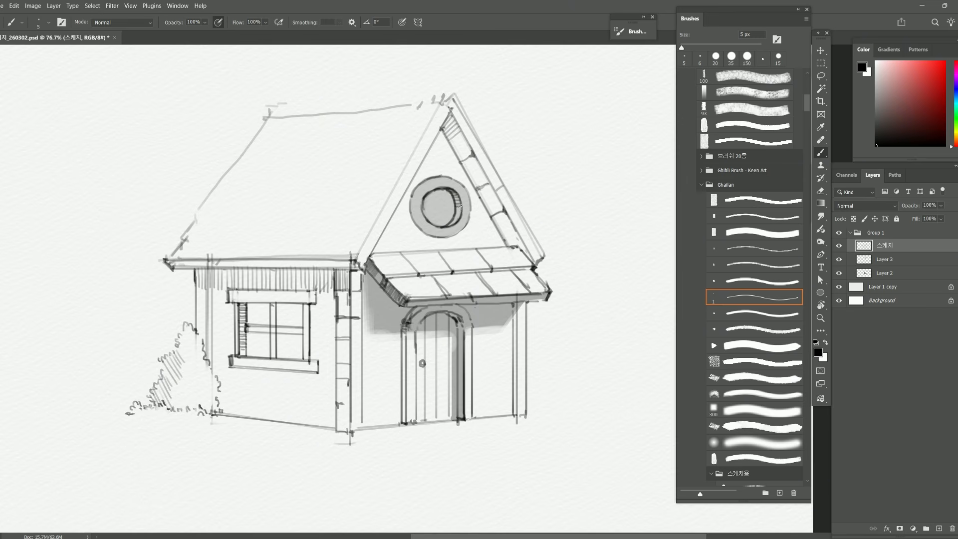
{"action": "left_click_drag", "start_coordinate": [455, 212], "coordinate": [461, 212]}
{"action": "left_click_drag", "start_coordinate": [439, 189], "coordinate": [441, 225]}
{"action": "mouse_move", "coordinate": [441, 189]}
{"action": "left_mouse_down"}
{"action": "mouse_move", "coordinate": [446, 228]}
{"action": "mouse_move", "coordinate": [438, 207]}
{"action": "mouse_move", "coordinate": [453, 206]}
{"action": "mouse_move", "coordinate": [435, 210]}
{"action": "mouse_move", "coordinate": [449, 204]}
{"action": "left_mouse_up"}
{"action": "key", "text": "ctrl+z"}
{"action": "key", "text": "ctrl+z"}
{"action": "key", "text": "ctrl+z"}
{"action": "left_click_drag", "start_coordinate": [422, 207], "coordinate": [456, 206]}
{"action": "key", "text": "ctrl+z"}
Step: Clean up the round window's glazing bars with an 8 px eraser
{"action": "key", "text": "e"}
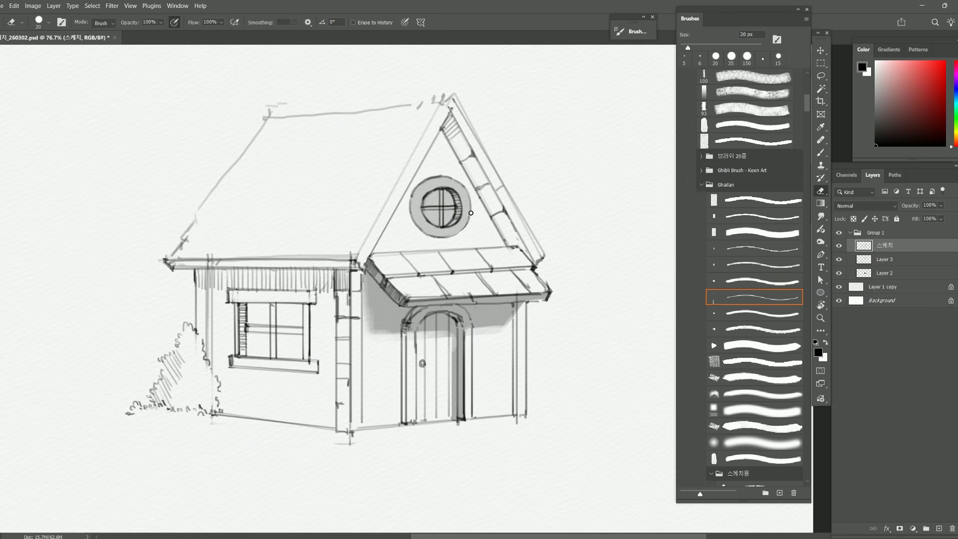
{"action": "key", "text": "bracketright"}
{"action": "key", "text": "bracketright"}
{"action": "key", "text": "bracketright"}
{"action": "key", "text": "bracketright"}
{"action": "left_click_drag", "start_coordinate": [456, 207], "coordinate": [435, 209]}
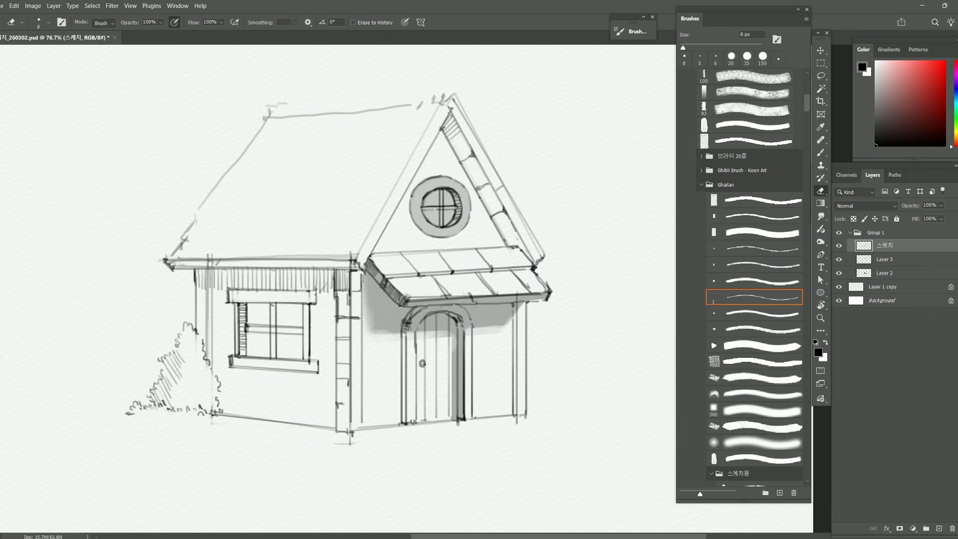
Step: Refine the lines inside the round window with a 4 px brush and an 8 px eraser
{"action": "key", "text": "b"}
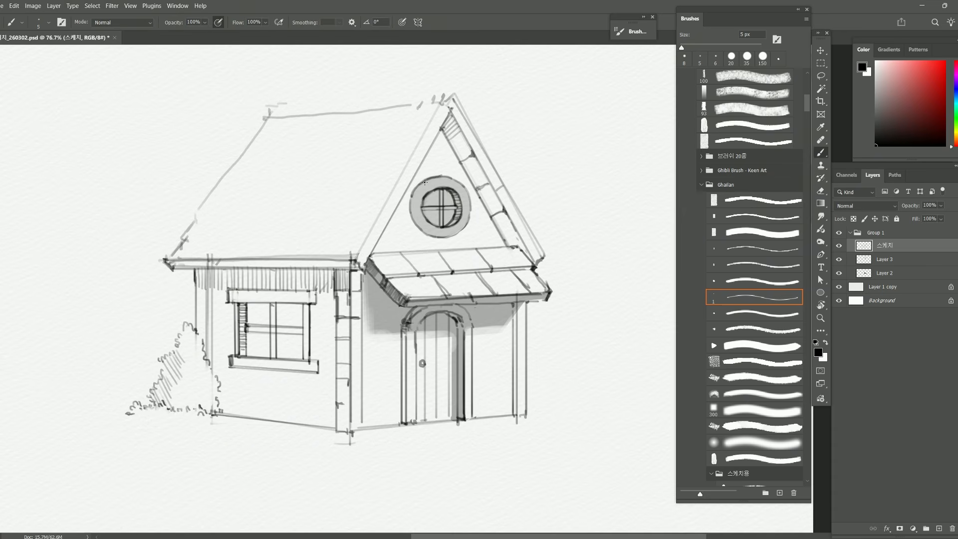
{"action": "scroll", "coordinate": [407, 233], "scroll_direction": "up", "scroll_amount": 1}
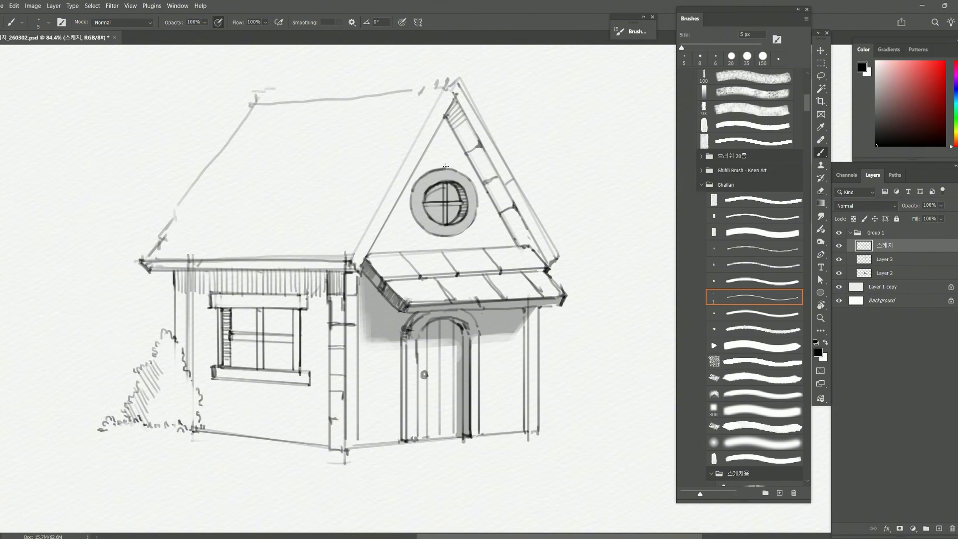
{"action": "key", "text": "bracketleft"}
{"action": "scroll", "coordinate": [454, 178], "scroll_direction": "down", "scroll_amount": 3}
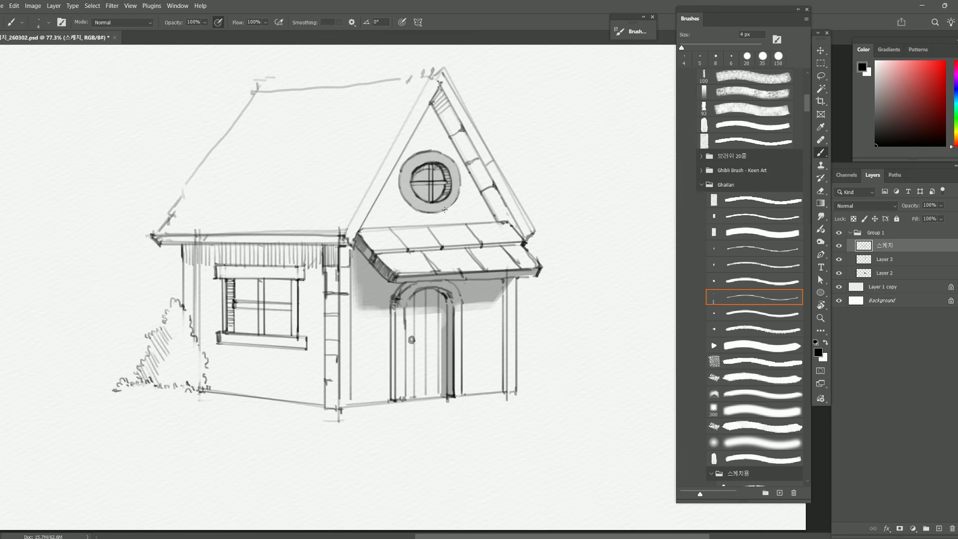
{"action": "key", "text": "e"}
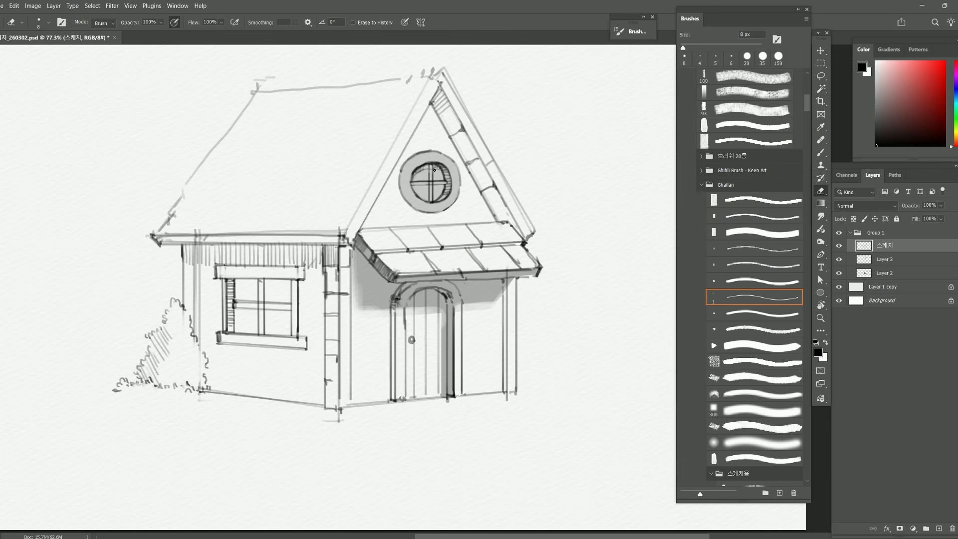
{"action": "key", "text": "b"}
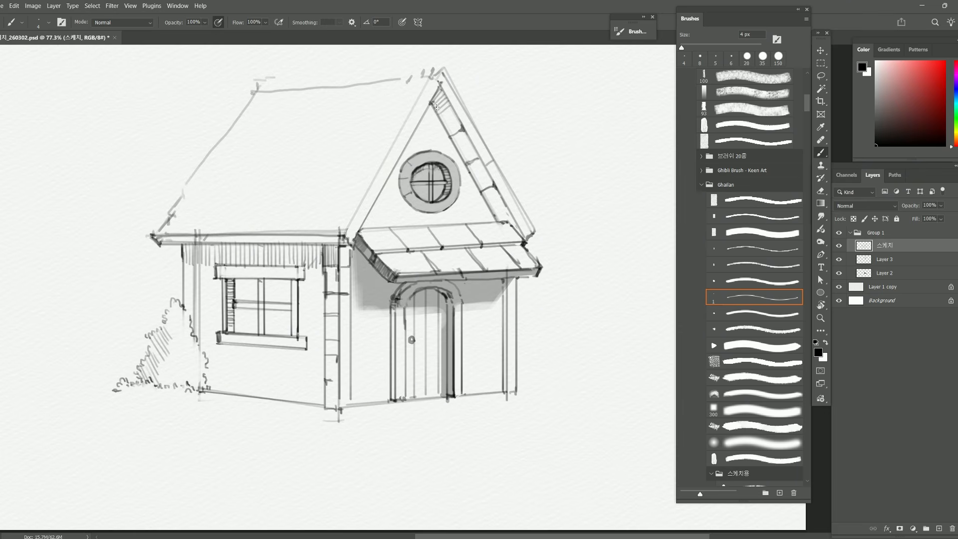
Step: Divide the round window's frame ring into stone blocks with short radial lines and tidy them
{"action": "left_click_drag", "start_coordinate": [431, 151], "coordinate": [431, 162]}
{"action": "left_click_drag", "start_coordinate": [446, 198], "coordinate": [454, 203]}
{"action": "key", "text": "e"}
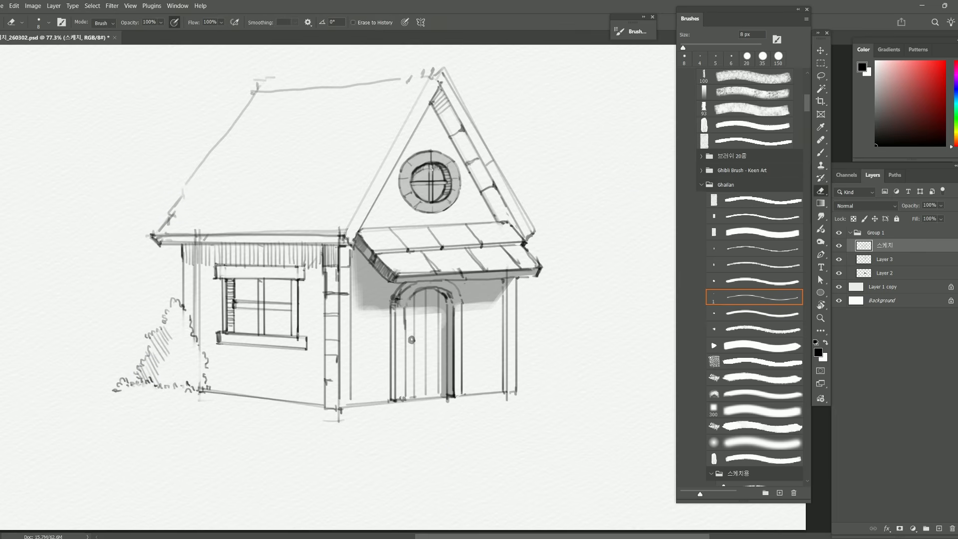
{"action": "key", "text": "b"}
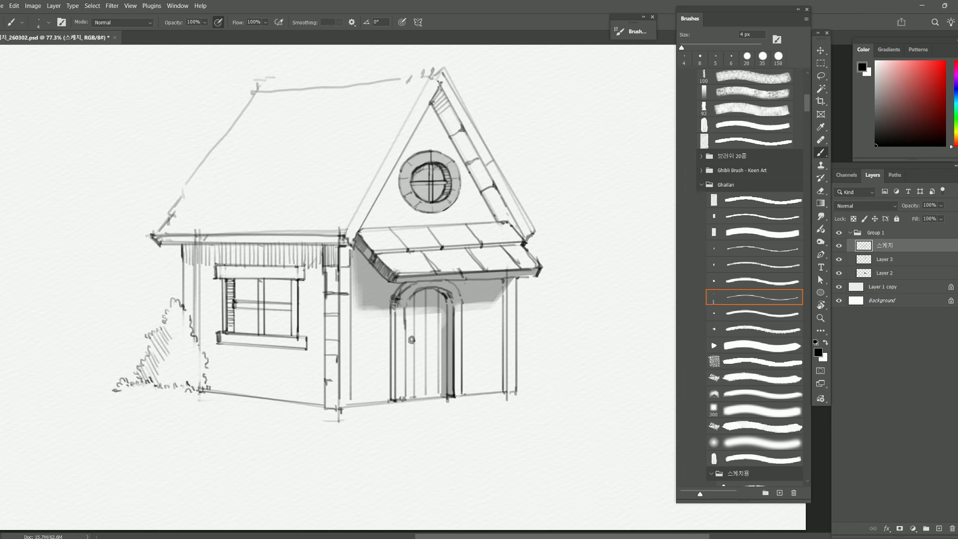
Step: Reinforce the gable's left slope line and draw vertical plank lines on the wall left of the round window
{"action": "scroll", "coordinate": [441, 166], "scroll_direction": "down", "scroll_amount": 3}
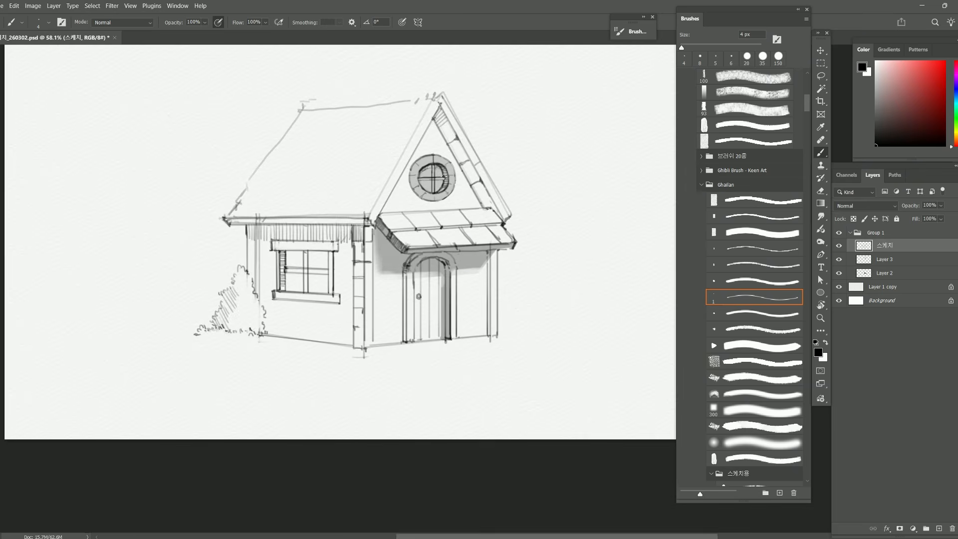
{"action": "scroll", "coordinate": [436, 188], "scroll_direction": "up", "scroll_amount": 2}
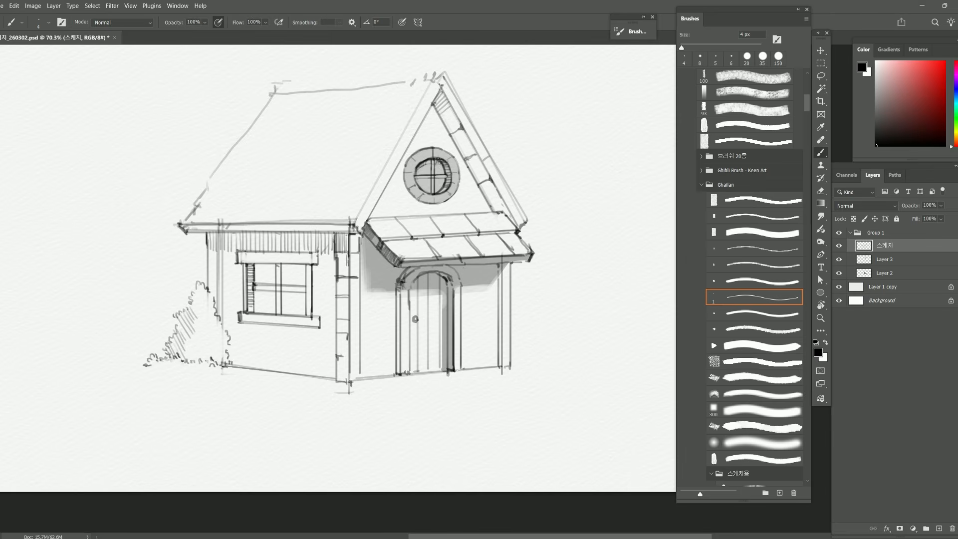
{"action": "scroll", "coordinate": [438, 156], "scroll_direction": "up", "scroll_amount": 3}
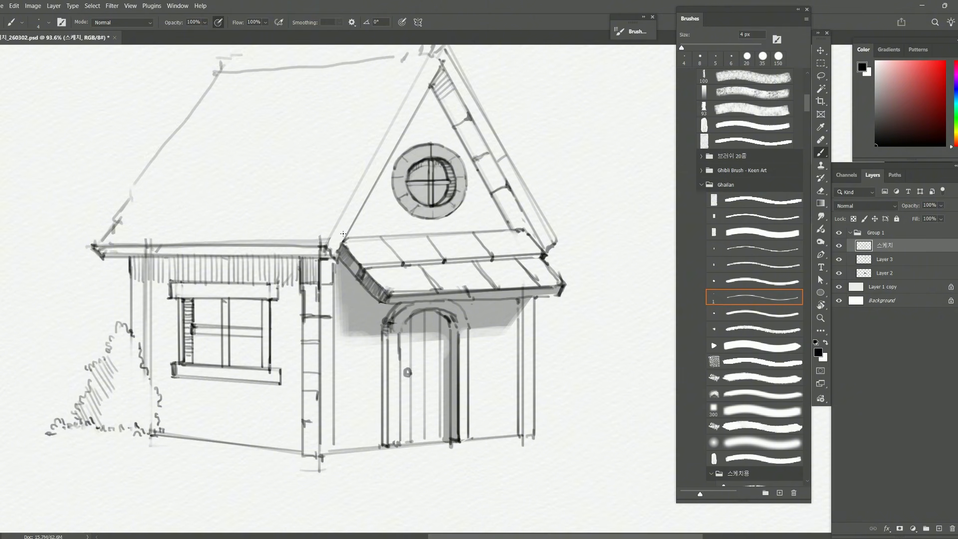
{"action": "left_click_drag", "start_coordinate": [441, 64], "coordinate": [368, 198]}
{"action": "scroll", "coordinate": [423, 133], "scroll_direction": "down", "scroll_amount": 7}
{"action": "scroll", "coordinate": [437, 148], "scroll_direction": "up", "scroll_amount": 6}
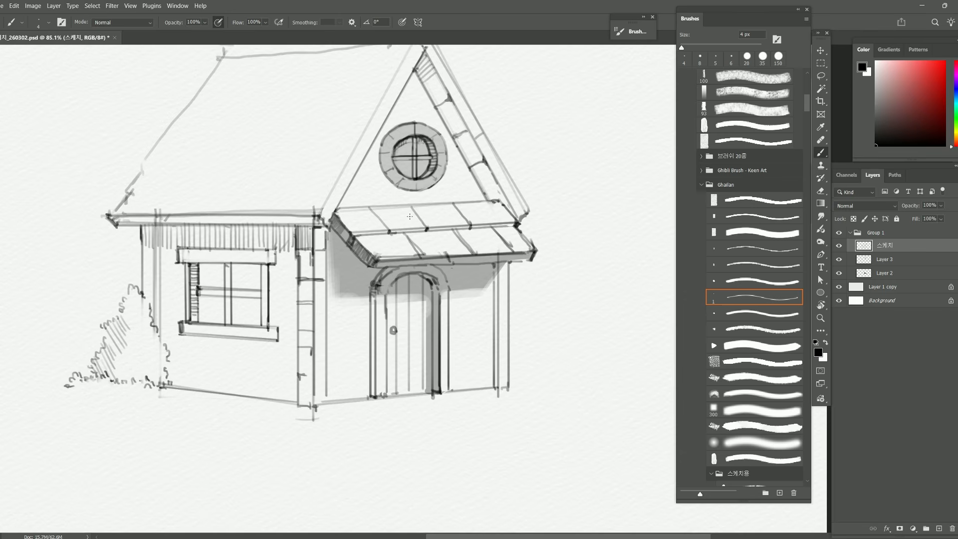
{"action": "left_click_drag", "start_coordinate": [351, 188], "coordinate": [352, 209]}
{"action": "left_click_drag", "start_coordinate": [360, 166], "coordinate": [361, 205]}
{"action": "mouse_move", "coordinate": [374, 147]}
{"action": "left_mouse_down"}
{"action": "mouse_move", "coordinate": [374, 200]}
{"action": "mouse_move", "coordinate": [386, 204]}
{"action": "left_mouse_up"}
{"action": "left_click_drag", "start_coordinate": [390, 135], "coordinate": [389, 147]}
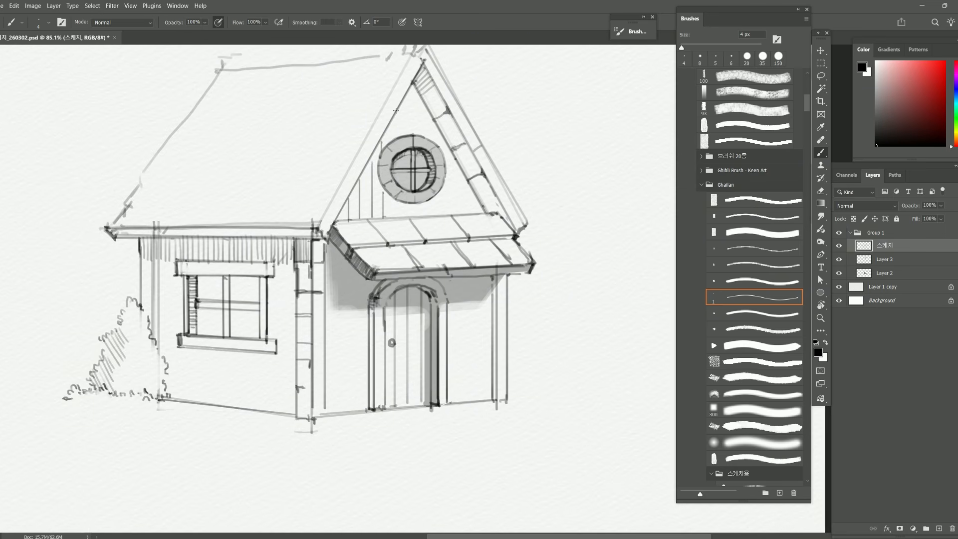
Step: Continue the gable's vertical plank lines above, below and right of the round window
{"action": "left_click_drag", "start_coordinate": [397, 114], "coordinate": [397, 138]}
{"action": "mouse_move", "coordinate": [412, 88]}
{"action": "left_mouse_down"}
{"action": "mouse_move", "coordinate": [412, 135]}
{"action": "mouse_move", "coordinate": [426, 131]}
{"action": "mouse_move", "coordinate": [412, 217]}
{"action": "left_mouse_up"}
{"action": "key", "text": "ctrl+z"}
{"action": "key", "text": "ctrl+z"}
{"action": "left_click_drag", "start_coordinate": [396, 139], "coordinate": [397, 218]}
{"action": "mouse_move", "coordinate": [425, 131]}
{"action": "left_mouse_down"}
{"action": "mouse_move", "coordinate": [427, 224]}
{"action": "mouse_move", "coordinate": [426, 214]}
{"action": "left_mouse_up"}
{"action": "key", "text": "ctrl+z"}
{"action": "mouse_move", "coordinate": [437, 125]}
{"action": "left_mouse_down"}
{"action": "mouse_move", "coordinate": [446, 196]}
{"action": "mouse_move", "coordinate": [463, 190]}
{"action": "mouse_move", "coordinate": [453, 150]}
{"action": "mouse_move", "coordinate": [454, 213]}
{"action": "left_mouse_up"}
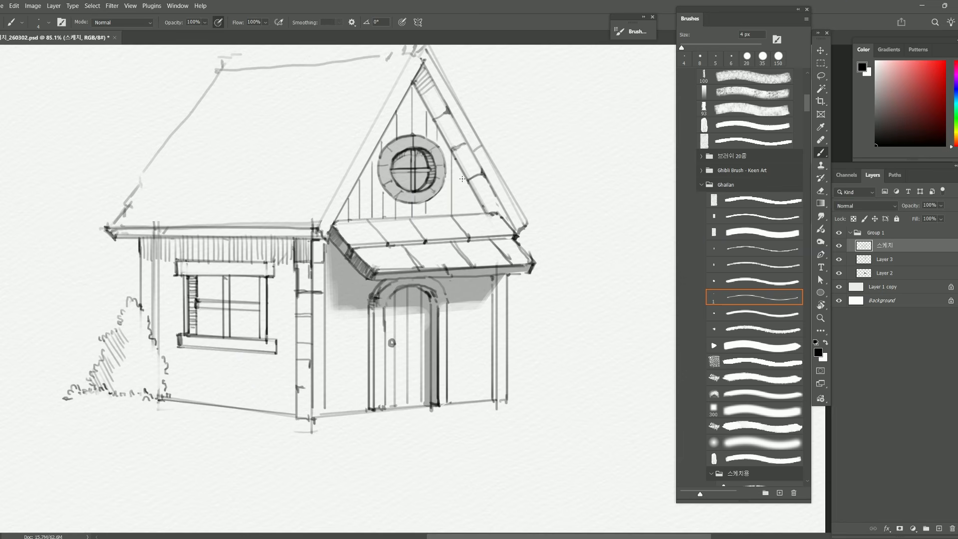
{"action": "mouse_move", "coordinate": [462, 172]}
{"action": "left_mouse_down"}
{"action": "mouse_move", "coordinate": [462, 215]}
{"action": "mouse_move", "coordinate": [474, 216]}
{"action": "mouse_move", "coordinate": [440, 217]}
{"action": "mouse_move", "coordinate": [396, 196]}
{"action": "mouse_move", "coordinate": [481, 220]}
{"action": "mouse_move", "coordinate": [504, 250]}
{"action": "left_mouse_up"}
Step: Erase the gray tone from the round window's glass on Layer 3 with a 30 px eraser
{"action": "key", "text": "e"}
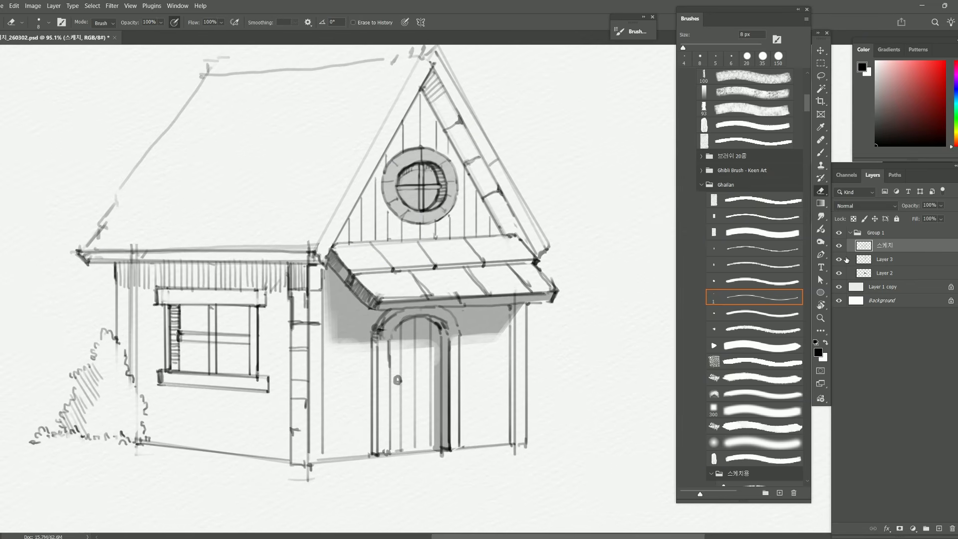
{"action": "key", "text": "alt+bracketleft"}
{"action": "key", "text": "bracketright"}
{"action": "key", "text": "bracketright"}
{"action": "key", "text": "bracketright"}
{"action": "key", "text": "bracketright"}
{"action": "key", "text": "bracketright"}
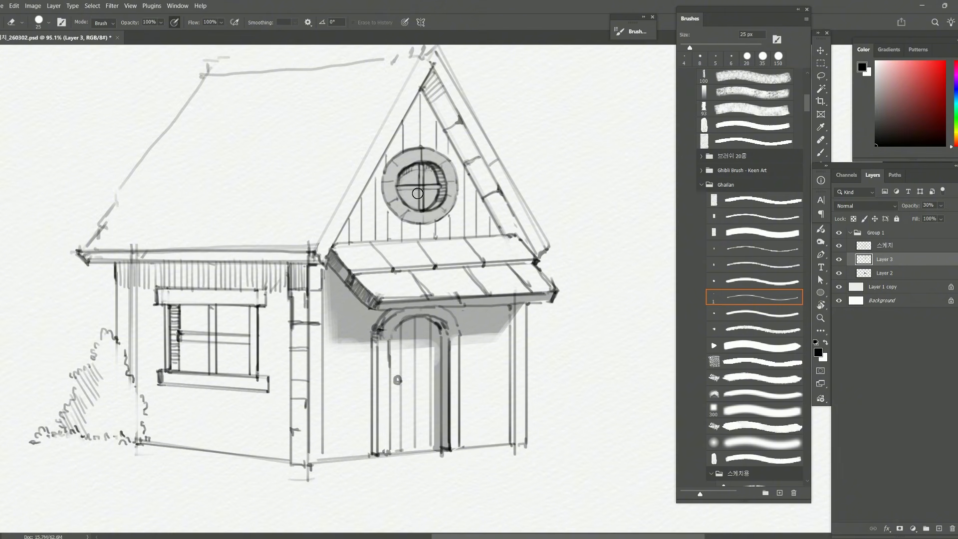
{"action": "key", "text": "bracketright"}
{"action": "mouse_move", "coordinate": [405, 183]}
{"action": "left_mouse_down"}
{"action": "mouse_move", "coordinate": [405, 196]}
{"action": "mouse_move", "coordinate": [404, 180]}
{"action": "mouse_move", "coordinate": [419, 200]}
{"action": "mouse_move", "coordinate": [415, 181]}
{"action": "left_mouse_up"}
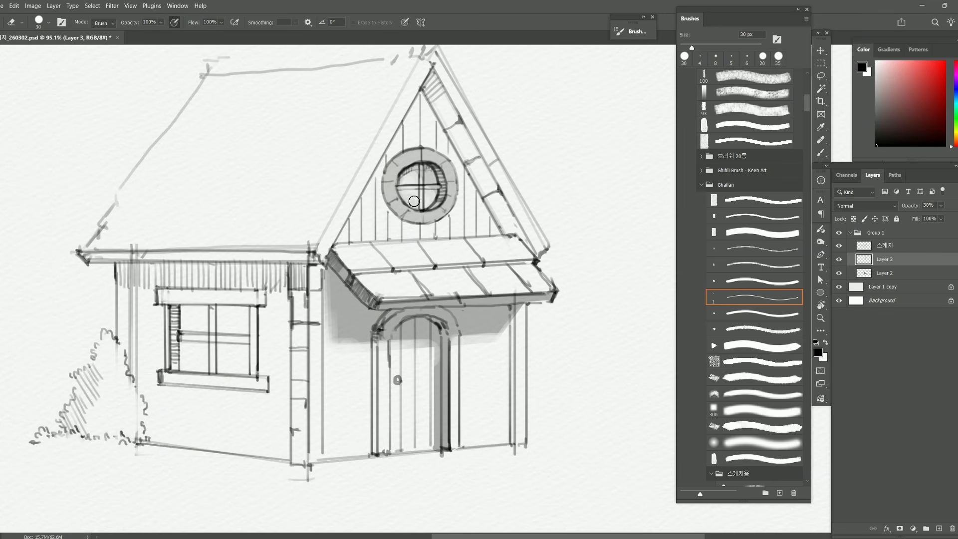
Step: Add small knot and crack marks to the gable planks on the 스케치 layer with a 4 px brush
{"action": "key", "text": "b"}
{"action": "left_click", "coordinate": [870, 233]}
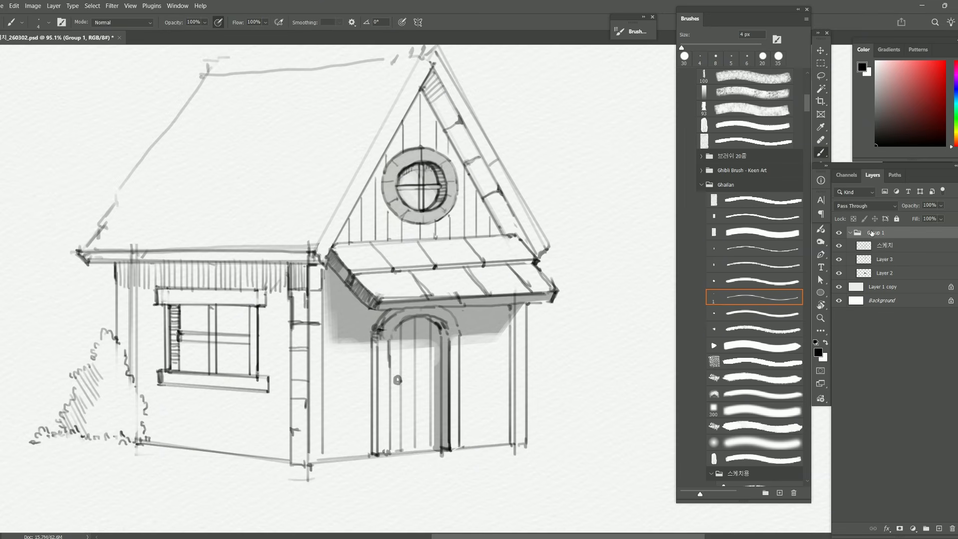
{"action": "left_click", "coordinate": [886, 247]}
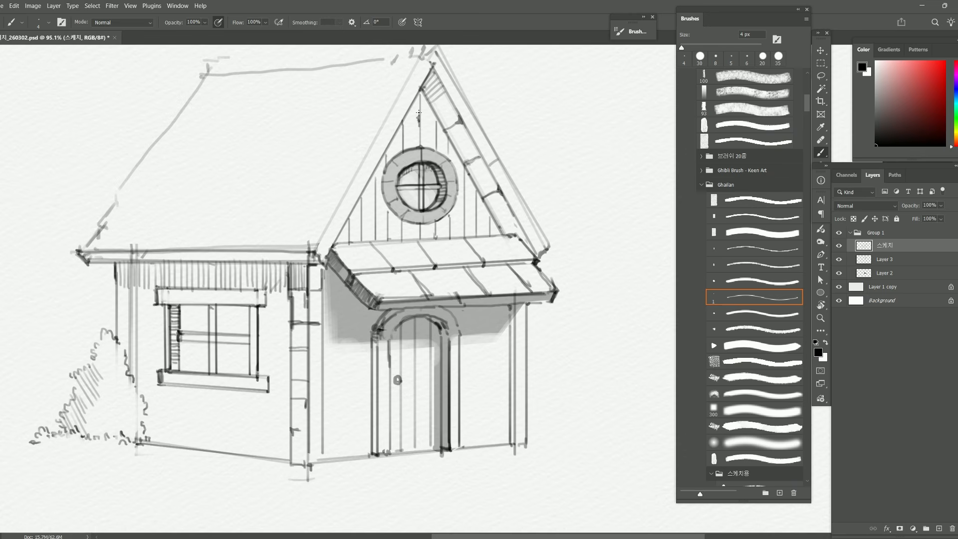
{"action": "left_click_drag", "start_coordinate": [419, 119], "coordinate": [419, 126]}
{"action": "scroll", "coordinate": [451, 199], "scroll_direction": "down", "scroll_amount": 2}
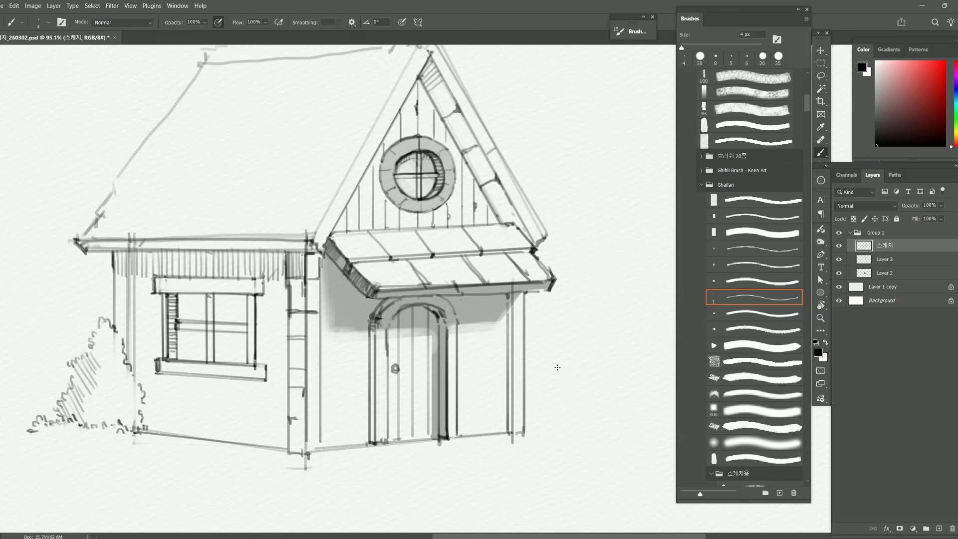
{"action": "scroll", "coordinate": [557, 367], "scroll_direction": "down", "scroll_amount": 2}
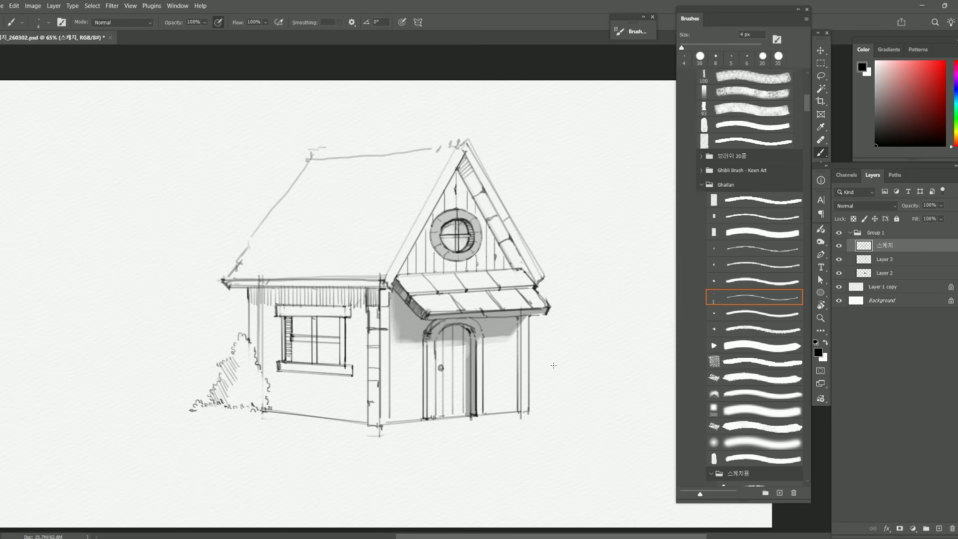
{"action": "scroll", "coordinate": [550, 365], "scroll_direction": "up", "scroll_amount": 1}
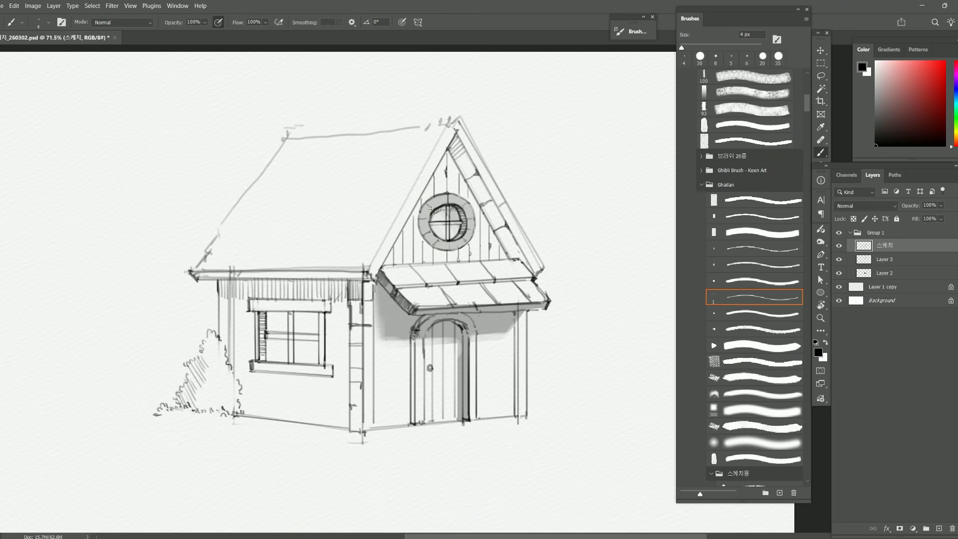
Step: Reinforce the awning's upper edge where it meets the gable wall on the 스케치 layer, and save the document
{"action": "scroll", "coordinate": [430, 209], "scroll_direction": "up", "scroll_amount": 1}
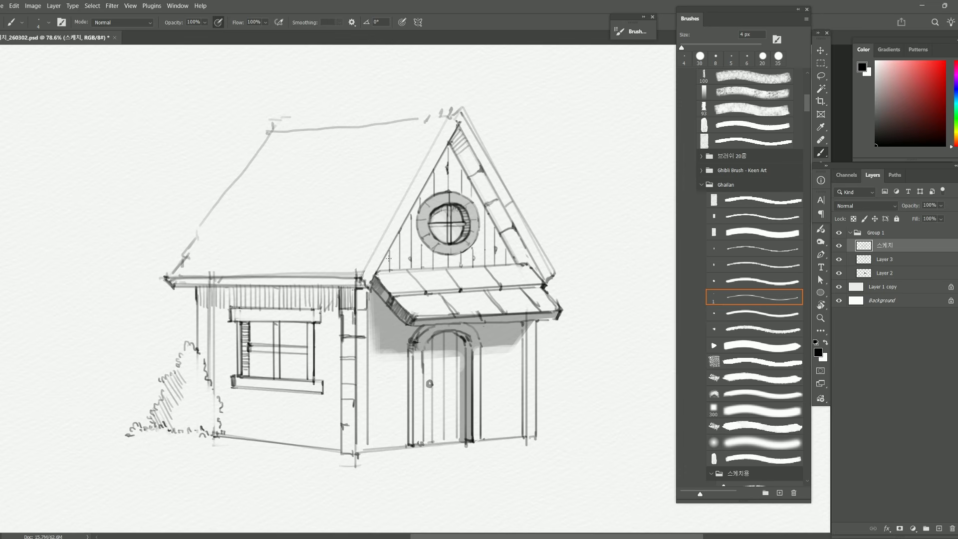
{"action": "key", "text": "ctrl+s"}
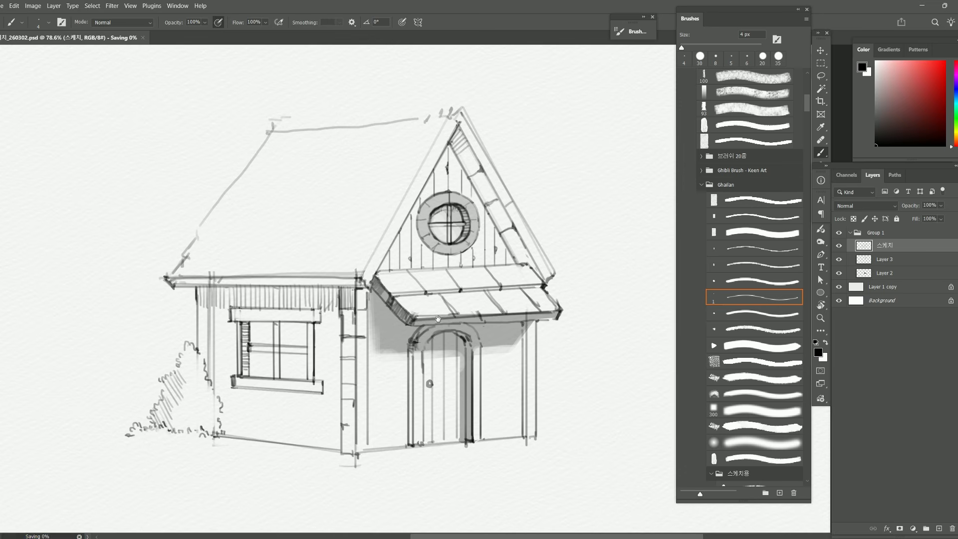
{"action": "left_click_drag", "start_coordinate": [406, 269], "coordinate": [392, 235]}
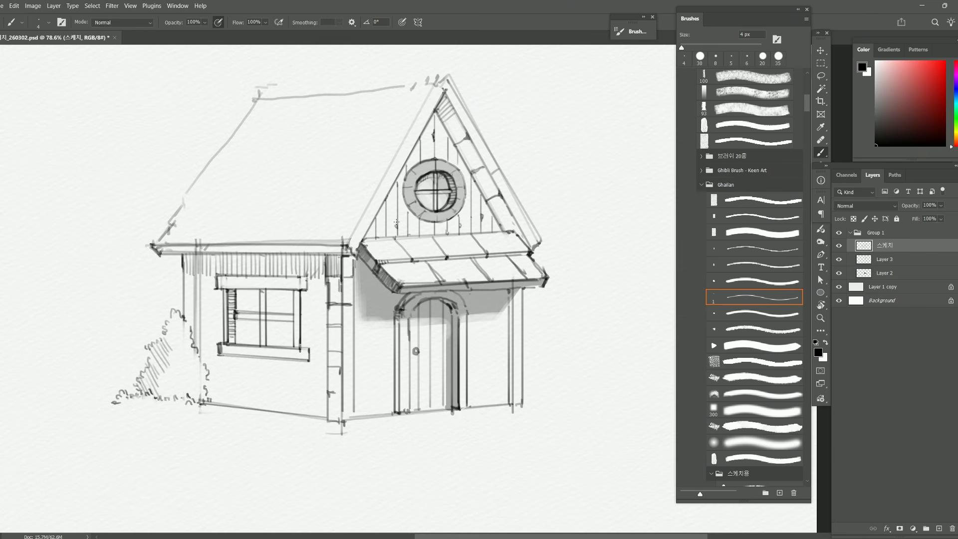
{"action": "left_click_drag", "start_coordinate": [384, 237], "coordinate": [515, 230]}
{"action": "key", "text": "ctrl+z"}
{"action": "left_click_drag", "start_coordinate": [424, 253], "coordinate": [415, 238]}
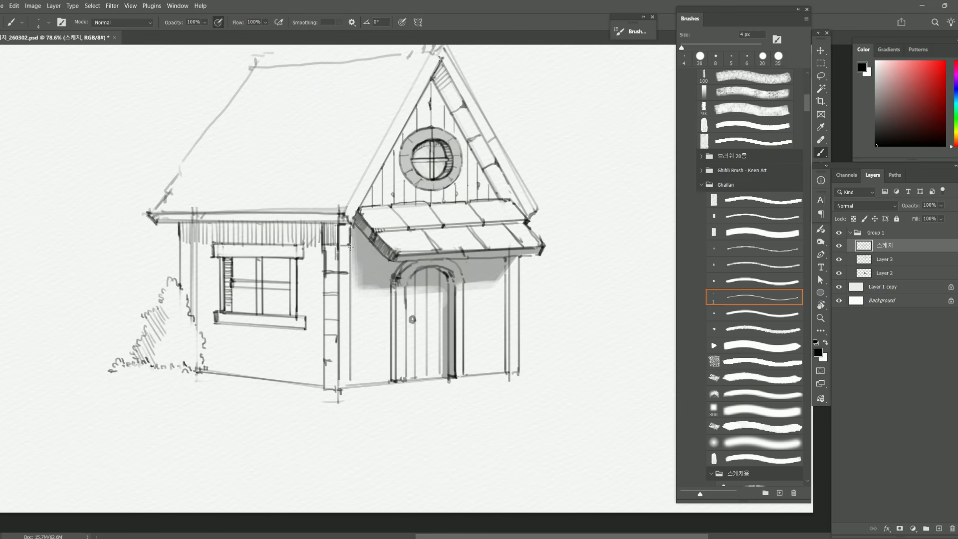
{"action": "key", "text": "ctrl+s"}
{"action": "left_click_drag", "start_coordinate": [353, 259], "coordinate": [355, 266]}
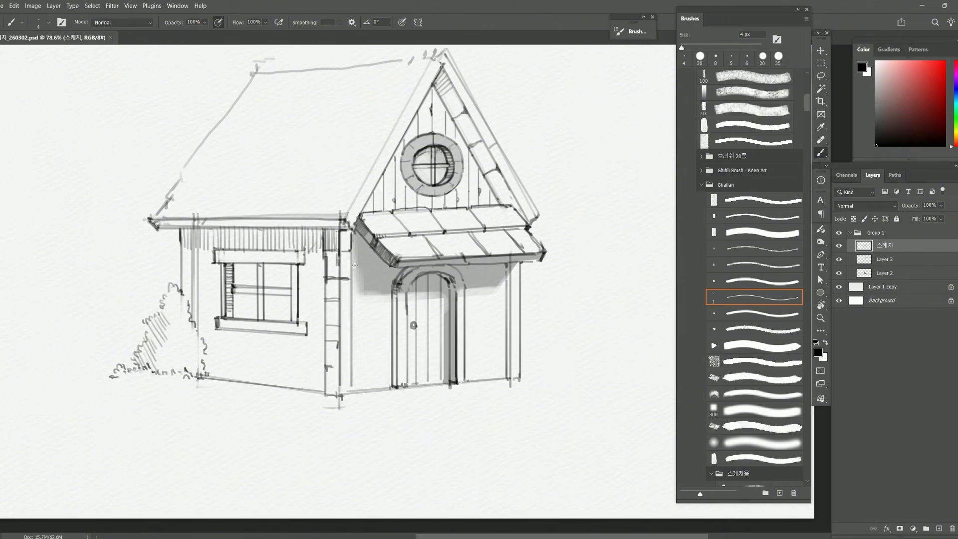
Step: Strengthen the inner edge line of the gable's right trim board from the peak down to the awning
{"action": "scroll", "coordinate": [355, 265], "scroll_direction": "down", "scroll_amount": 3}
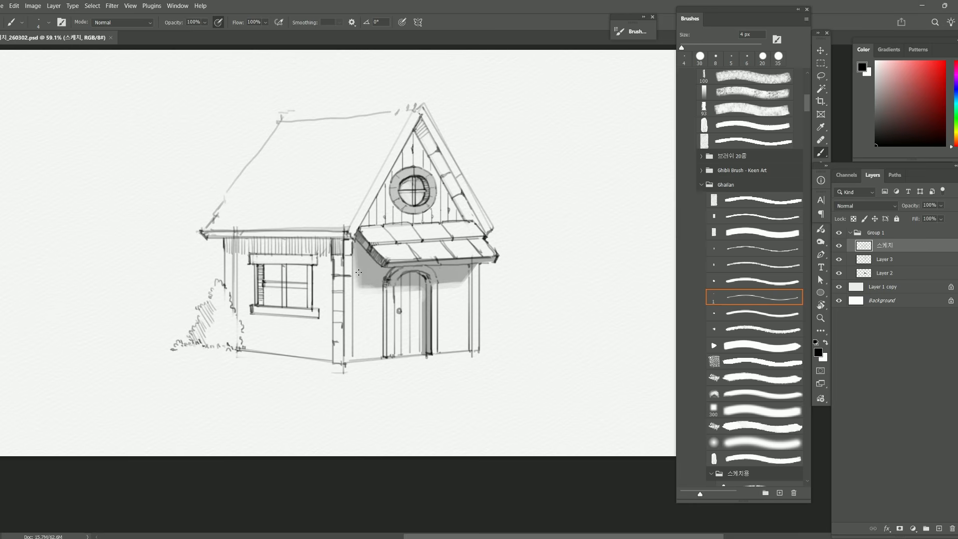
{"action": "scroll", "coordinate": [355, 276], "scroll_direction": "up", "scroll_amount": 1}
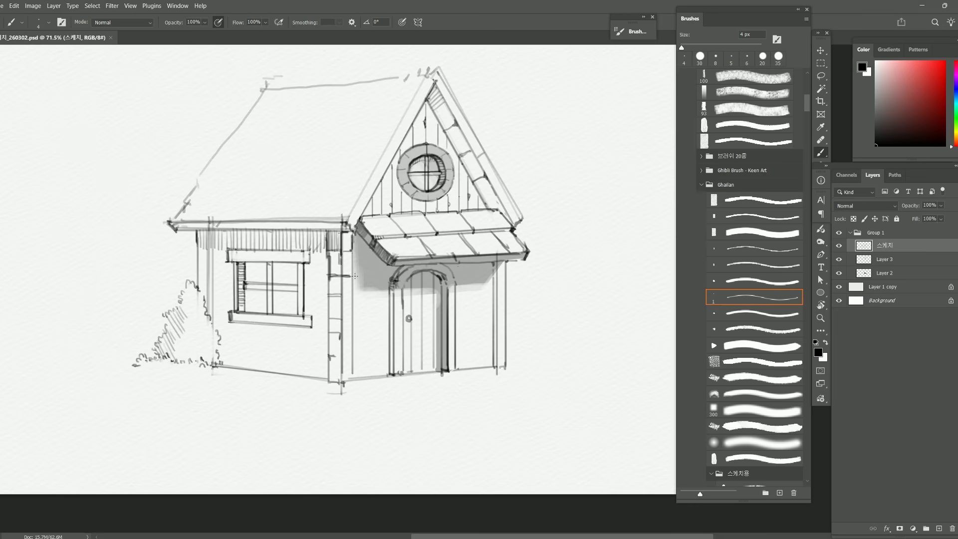
{"action": "left_click_drag", "start_coordinate": [396, 206], "coordinate": [404, 221]}
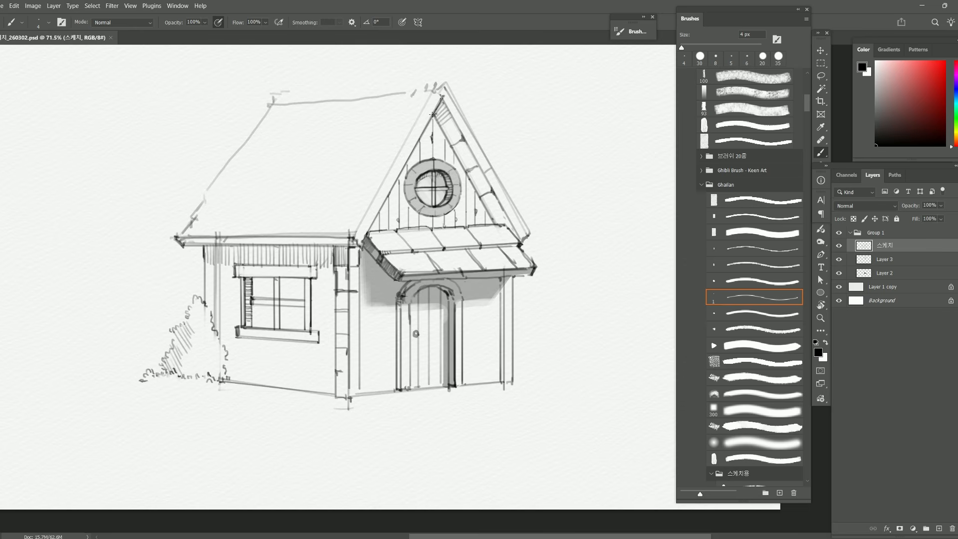
{"action": "left_click_drag", "start_coordinate": [447, 133], "coordinate": [490, 220]}
{"action": "left_click_drag", "start_coordinate": [435, 116], "coordinate": [494, 220]}
{"action": "left_click_drag", "start_coordinate": [493, 219], "coordinate": [503, 213]}
{"action": "left_click_drag", "start_coordinate": [506, 243], "coordinate": [504, 249]}
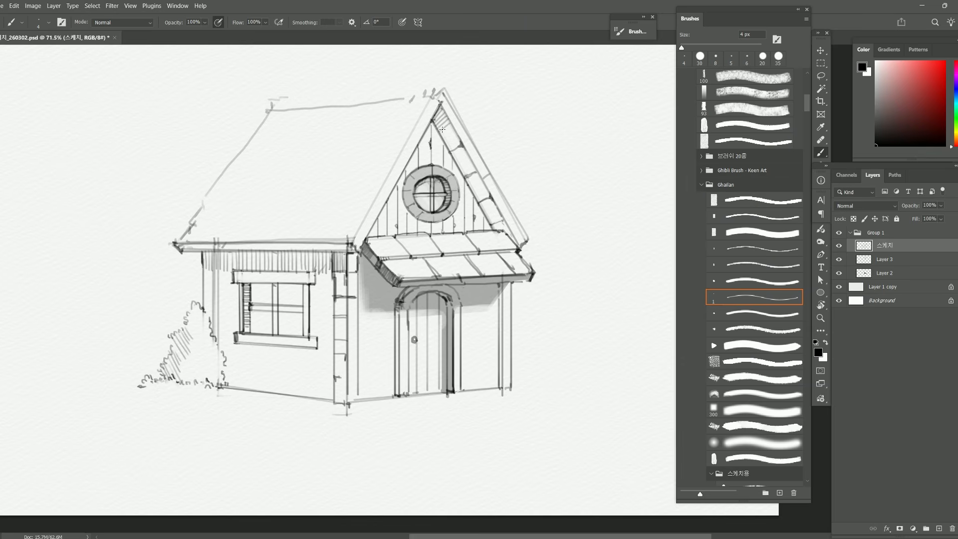
Step: Hatch the upper stretch of the gable's right trim with the 4 px brush and tidy the peak with a 10 px eraser
{"action": "left_click_drag", "start_coordinate": [433, 125], "coordinate": [440, 125]}
{"action": "mouse_move", "coordinate": [449, 148]}
{"action": "left_mouse_down"}
{"action": "mouse_move", "coordinate": [450, 104]}
{"action": "mouse_move", "coordinate": [475, 165]}
{"action": "mouse_move", "coordinate": [453, 158]}
{"action": "mouse_move", "coordinate": [474, 159]}
{"action": "left_mouse_up"}
{"action": "left_click_drag", "start_coordinate": [464, 172], "coordinate": [475, 169]}
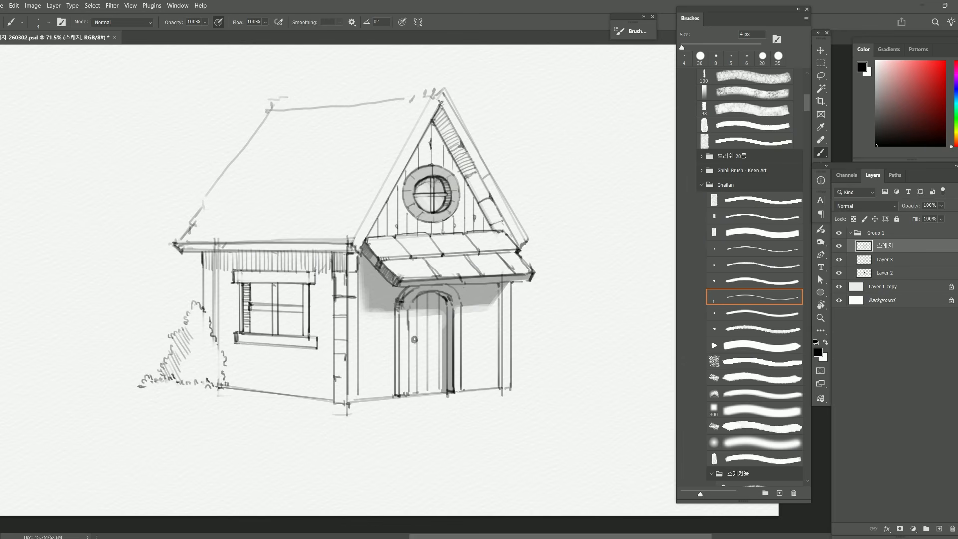
{"action": "key", "text": "e"}
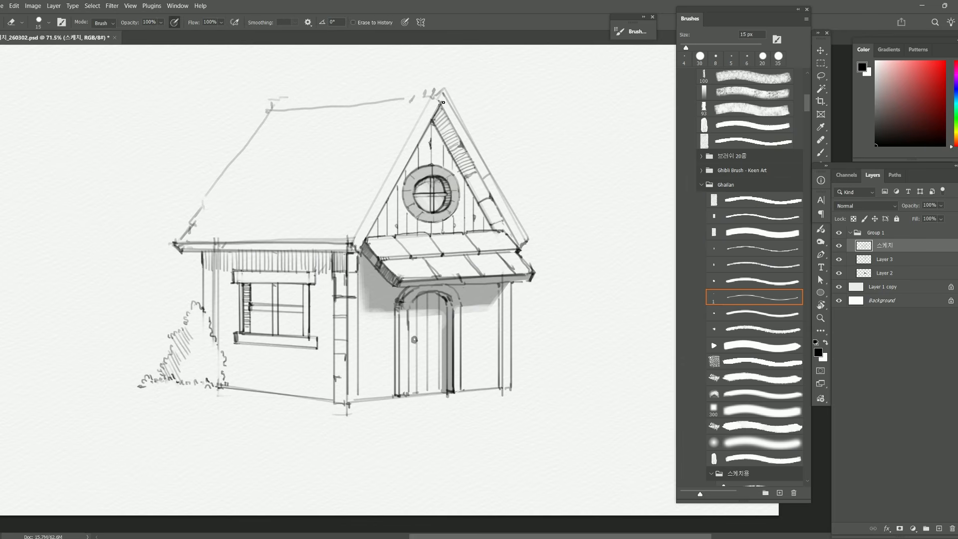
{"action": "key", "text": "bracketleft"}
{"action": "key", "text": "n"}
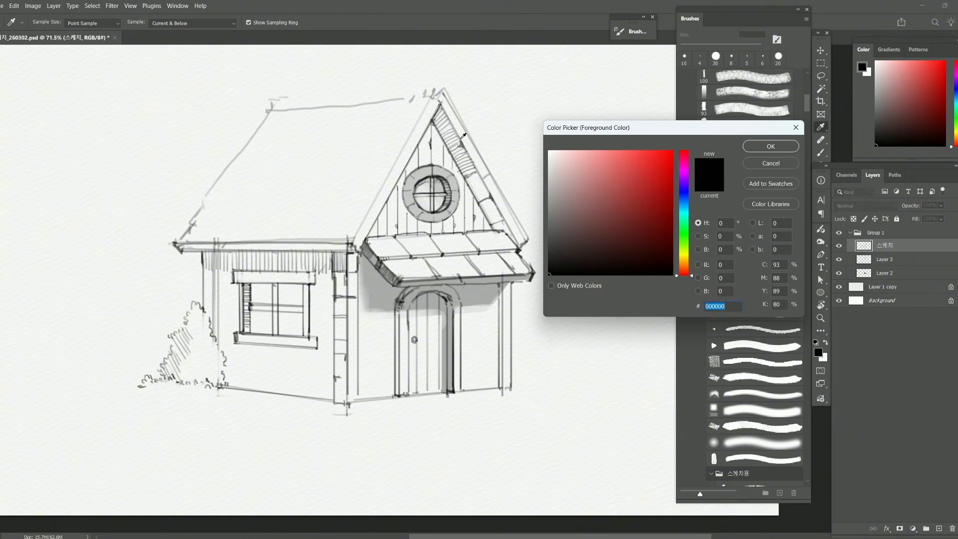
{"action": "key", "text": "Escape"}
{"action": "key", "text": "b"}
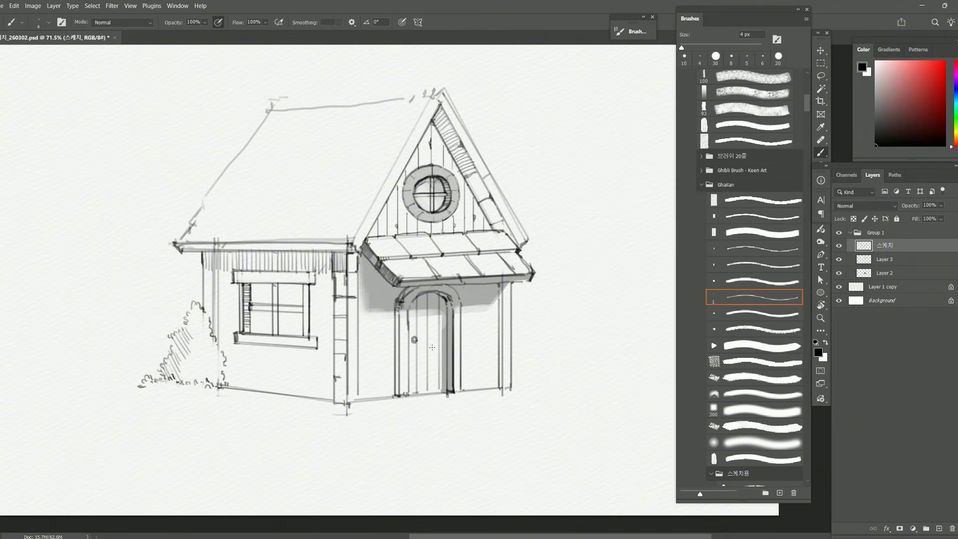
{"action": "left_click_drag", "start_coordinate": [431, 345], "coordinate": [443, 295]}
{"action": "left_click_drag", "start_coordinate": [431, 337], "coordinate": [434, 348]}
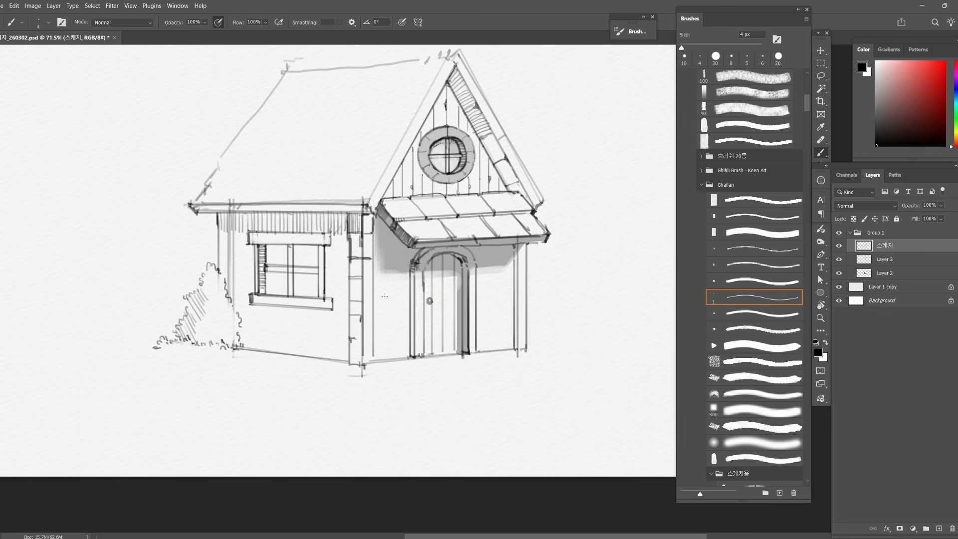
{"action": "mouse_move", "coordinate": [382, 264]}
{"action": "left_mouse_down"}
{"action": "mouse_move", "coordinate": [372, 287]}
{"action": "mouse_move", "coordinate": [369, 275]}
{"action": "left_mouse_up"}
{"action": "key", "text": "ctrl+z"}
{"action": "mouse_move", "coordinate": [499, 262]}
{"action": "left_mouse_down"}
{"action": "mouse_move", "coordinate": [491, 276]}
{"action": "mouse_move", "coordinate": [505, 248]}
{"action": "mouse_move", "coordinate": [513, 272]}
{"action": "left_mouse_up"}
{"action": "key", "text": "ctrl+z"}
Step: Add stone joints to the side wall's far-left corner post and extend the bush's leafy outline beside it
{"action": "left_click_drag", "start_coordinate": [367, 324], "coordinate": [385, 343]}
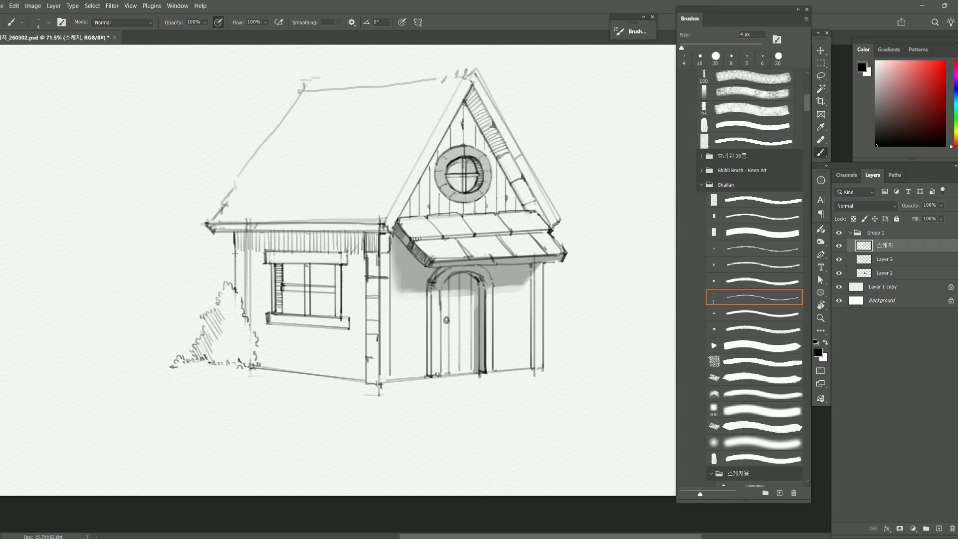
{"action": "left_click_drag", "start_coordinate": [235, 254], "coordinate": [245, 255]}
{"action": "scroll", "coordinate": [359, 332], "scroll_direction": "down", "scroll_amount": 2}
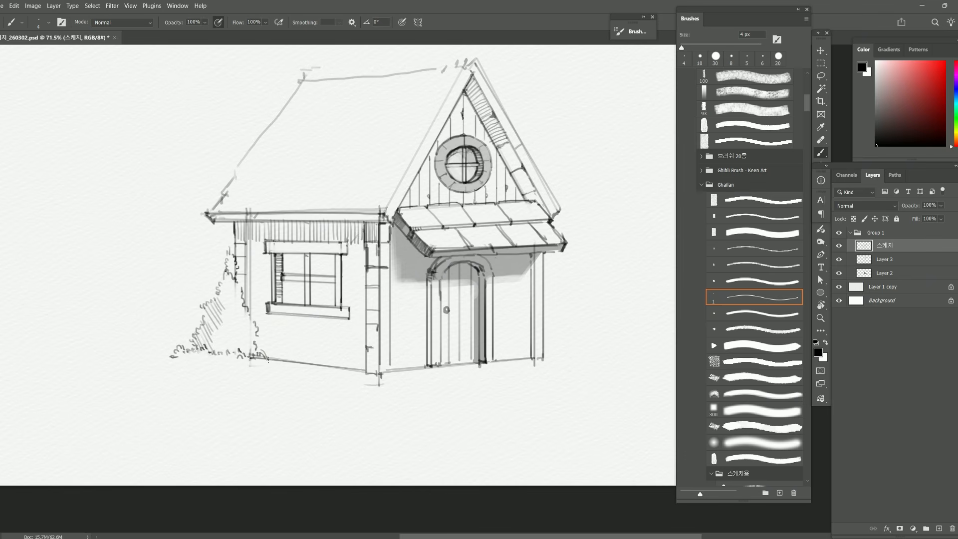
{"action": "scroll", "coordinate": [280, 346], "scroll_direction": "down", "scroll_amount": 3}
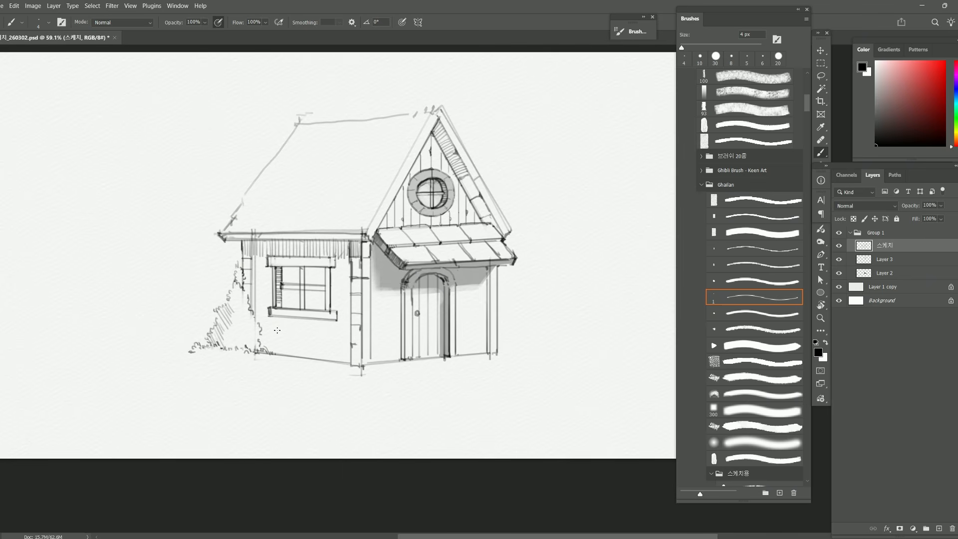
Step: Erase the stray corner line below the side wall with a 10 px eraser and draw grass tufts along the wall's base
{"action": "key", "text": "e"}
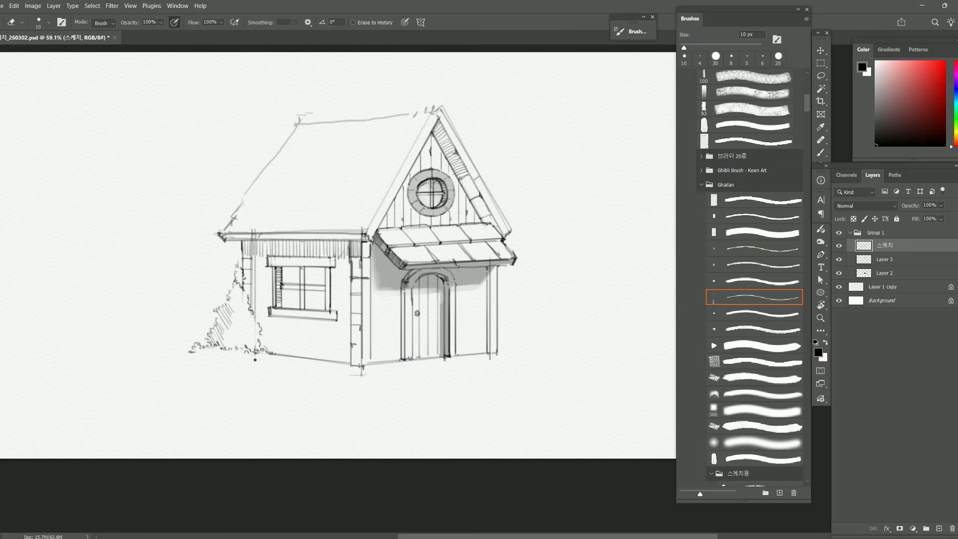
{"action": "key", "text": "b"}
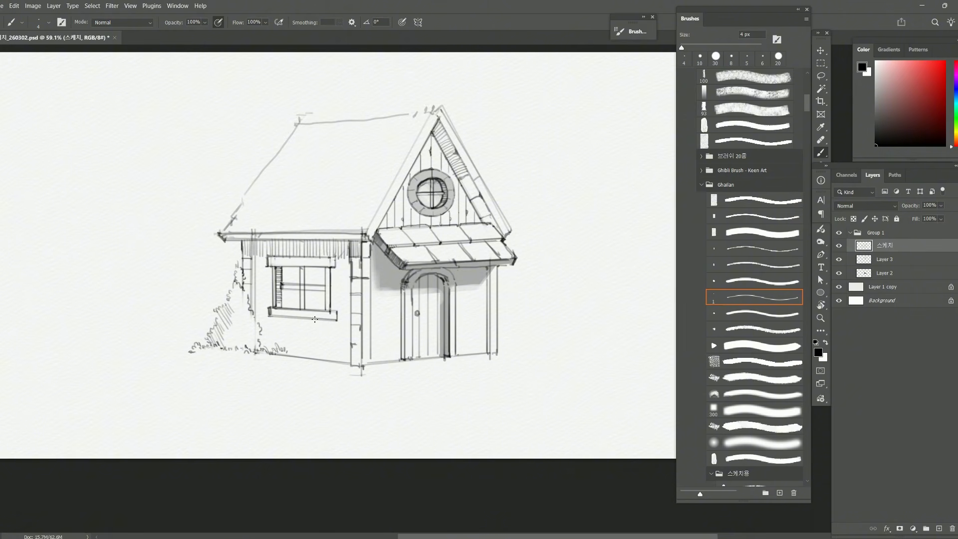
{"action": "left_click_drag", "start_coordinate": [298, 349], "coordinate": [302, 352]}
{"action": "left_click_drag", "start_coordinate": [328, 353], "coordinate": [344, 357]}
Step: Erase the side wall's straight ground line beneath the grass with a 25 px eraser, keeping black as the brush color
{"action": "key", "text": "e"}
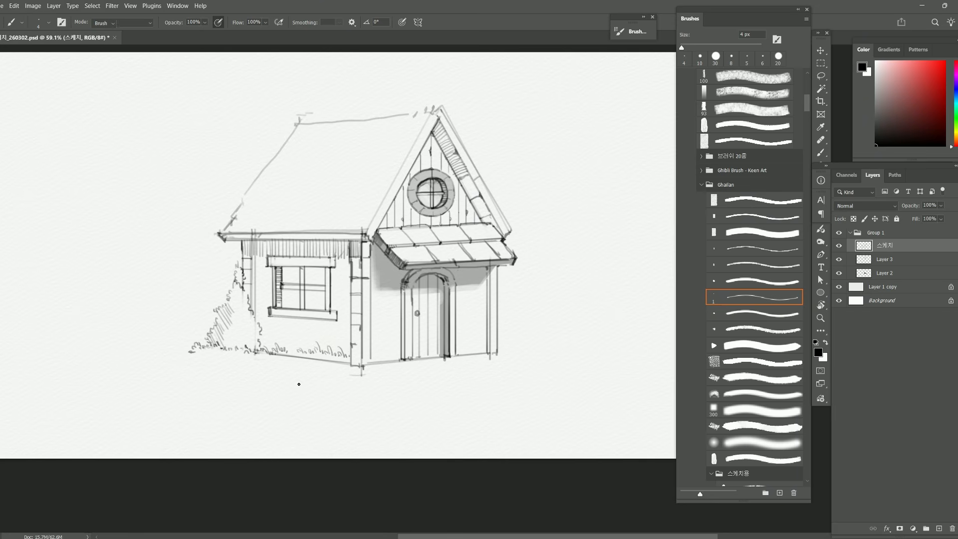
{"action": "left_click_drag", "start_coordinate": [274, 357], "coordinate": [340, 368]}
{"action": "key", "text": "n"}
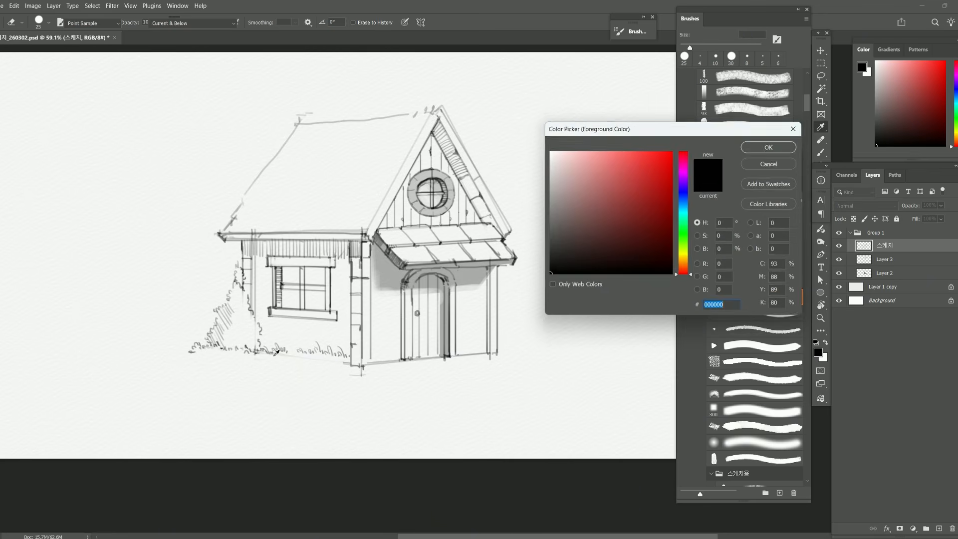
{"action": "key", "text": "Escape"}
{"action": "key", "text": "b"}
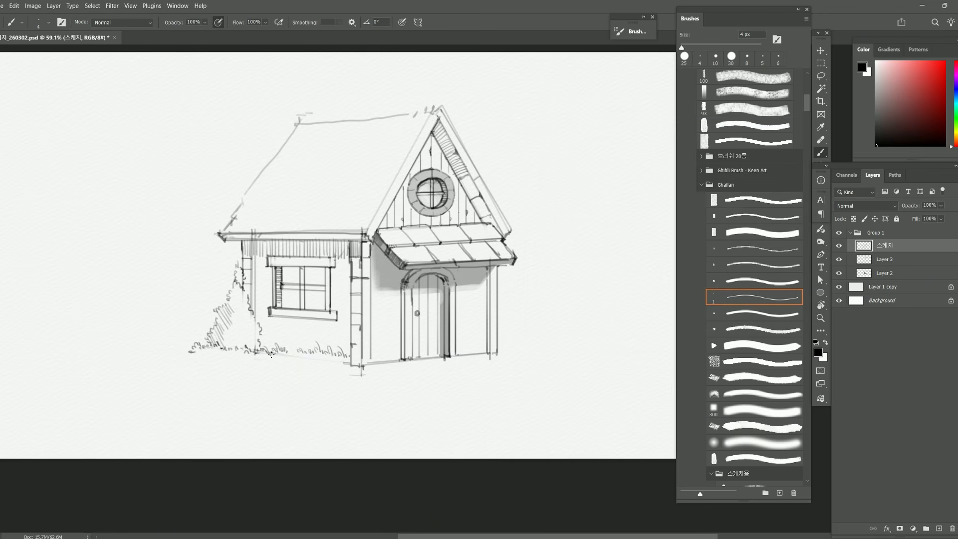
Step: Thicken the grass along the side wall's base with the 4 px brush and hatch a shadow beneath the window sill
{"action": "left_click_drag", "start_coordinate": [271, 355], "coordinate": [282, 357]}
{"action": "left_click_drag", "start_coordinate": [325, 353], "coordinate": [343, 363]}
{"action": "mouse_move", "coordinate": [268, 323]}
{"action": "left_mouse_down"}
{"action": "mouse_move", "coordinate": [330, 325]}
{"action": "mouse_move", "coordinate": [270, 326]}
{"action": "left_mouse_up"}
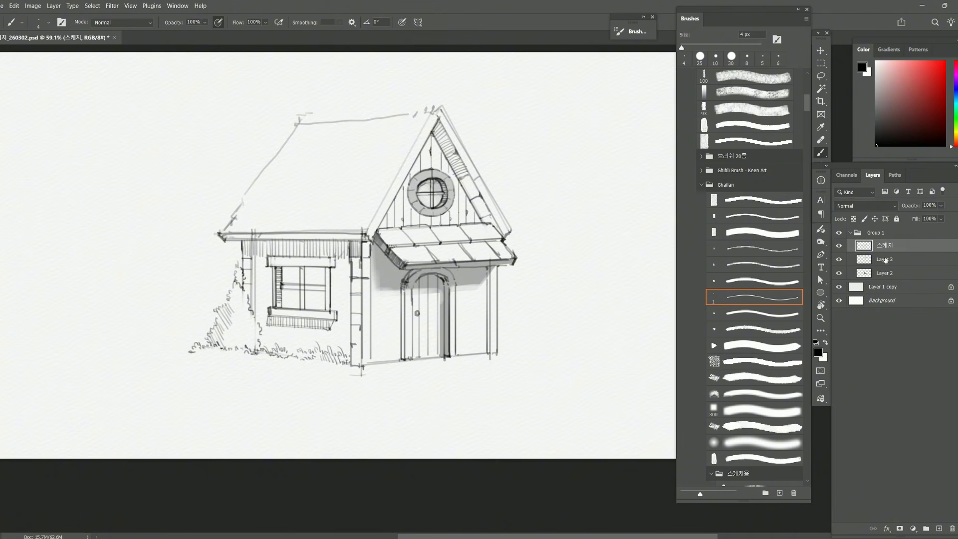
Step: Check Layer 3 by toggling its visibility, and rename Layer 2 as 명암
{"action": "left_click", "coordinate": [838, 259]}
{"action": "left_click", "coordinate": [839, 259]}
{"action": "left_click", "coordinate": [870, 274]}
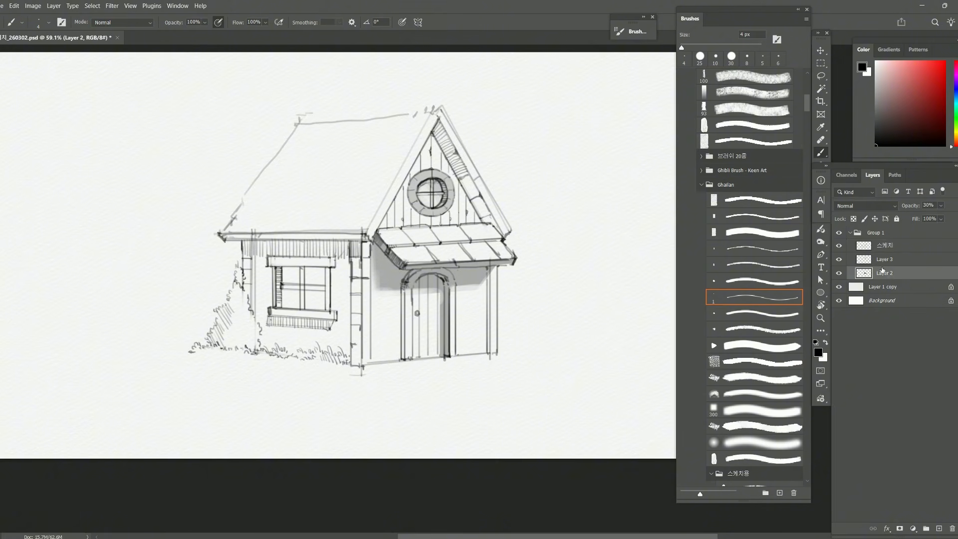
{"action": "double_click", "coordinate": [885, 273]}
{"action": "type", "text": "명암"}
{"action": "key", "text": "Return"}
Step: Shade the side face of the front corner post on the 명암 layer with a 40 px brush
{"action": "left_click", "coordinate": [763, 281]}
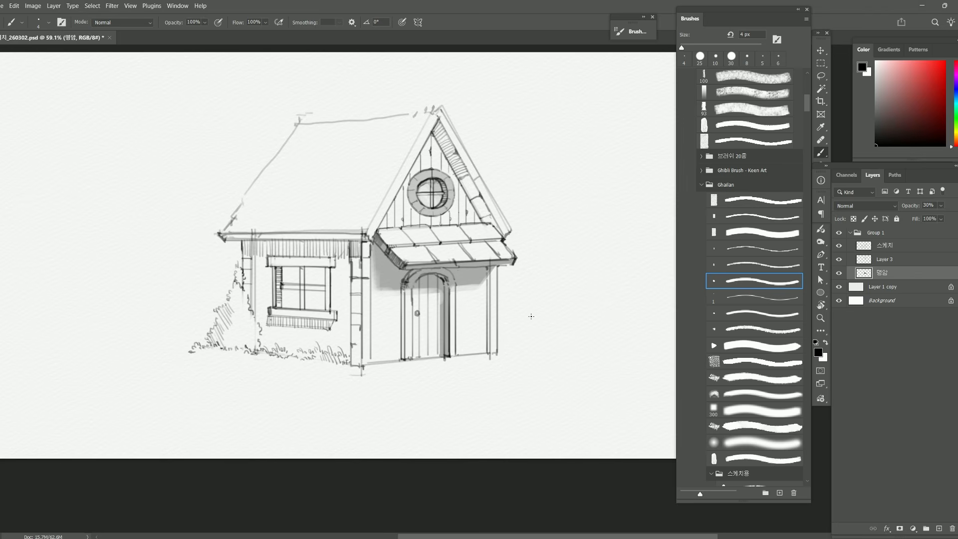
{"action": "left_click", "coordinate": [740, 297]}
{"action": "key", "text": "bracketright"}
{"action": "key", "text": "bracketright"}
{"action": "key", "text": "bracketright"}
{"action": "key", "text": "bracketright"}
{"action": "key", "text": "bracketright"}
{"action": "key", "text": "bracketright"}
{"action": "key", "text": "bracketright"}
{"action": "key", "text": "bracketright"}
{"action": "key", "text": "bracketright"}
{"action": "key", "text": "bracketright"}
{"action": "key", "text": "bracketright"}
{"action": "key", "text": "bracketright"}
{"action": "key", "text": "bracketright"}
{"action": "key", "text": "bracketright"}
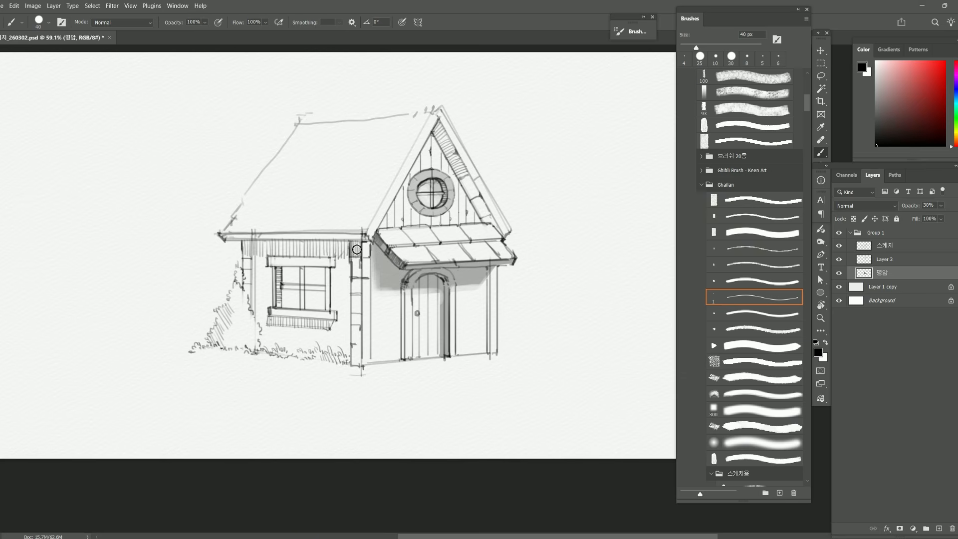
{"action": "mouse_move", "coordinate": [356, 246]}
{"action": "left_mouse_down"}
{"action": "mouse_move", "coordinate": [367, 351]}
{"action": "mouse_move", "coordinate": [357, 366]}
{"action": "left_mouse_up"}
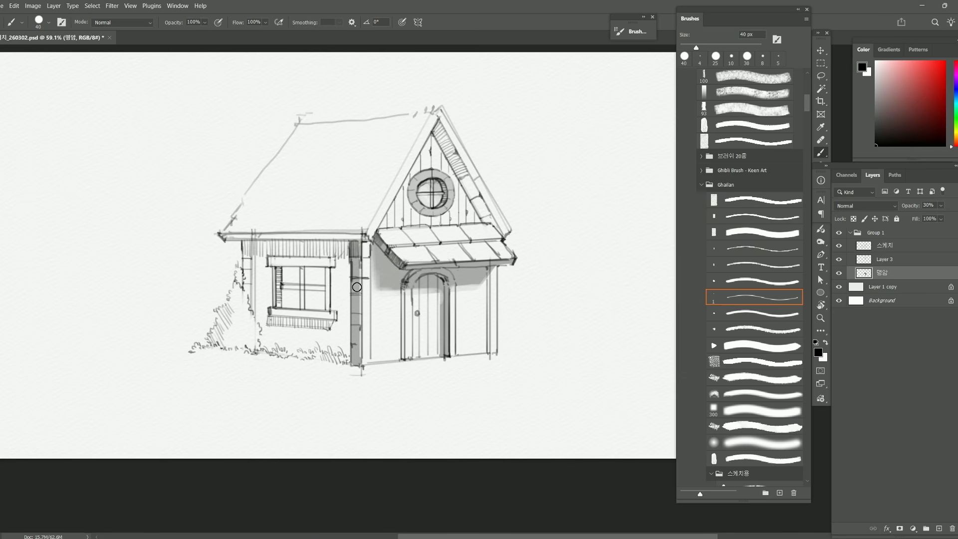
{"action": "left_click_drag", "start_coordinate": [356, 245], "coordinate": [356, 367]}
Step: Shade the front post's top, the far-left corner post and the side eave board with a 30 px brush
{"action": "key", "text": "bracketleft"}
{"action": "left_click_drag", "start_coordinate": [365, 244], "coordinate": [371, 247]}
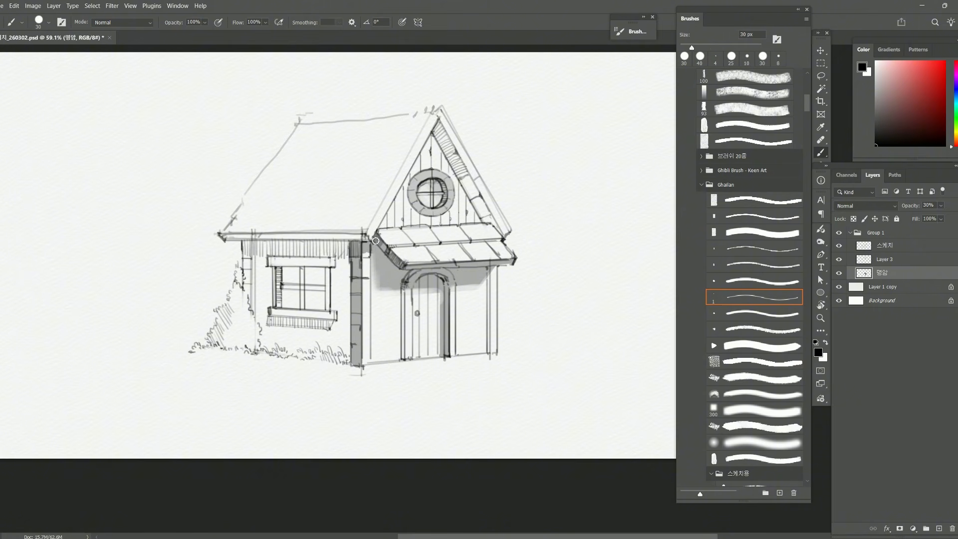
{"action": "left_click_drag", "start_coordinate": [244, 245], "coordinate": [248, 277]}
{"action": "left_click_drag", "start_coordinate": [359, 246], "coordinate": [228, 239]}
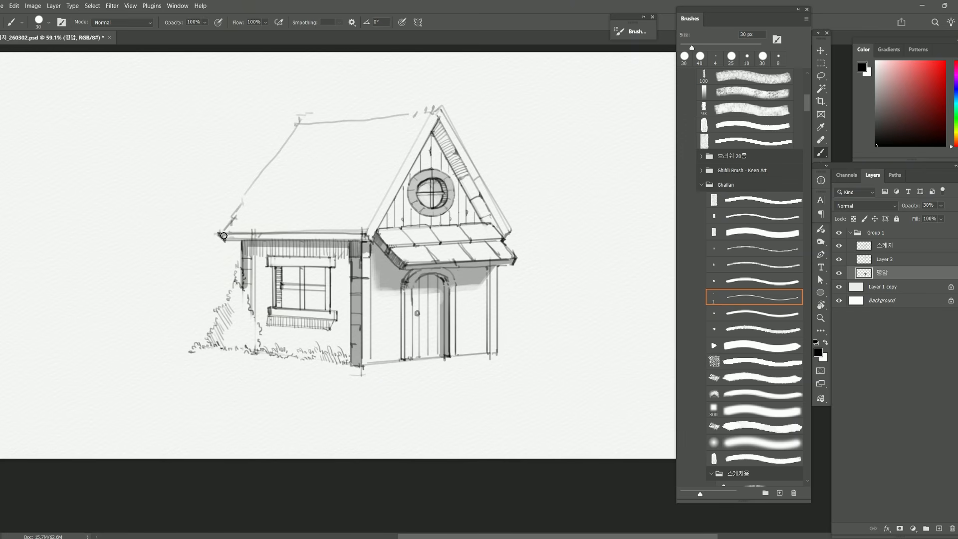
{"action": "left_click", "coordinate": [364, 238], "text": "shift"}
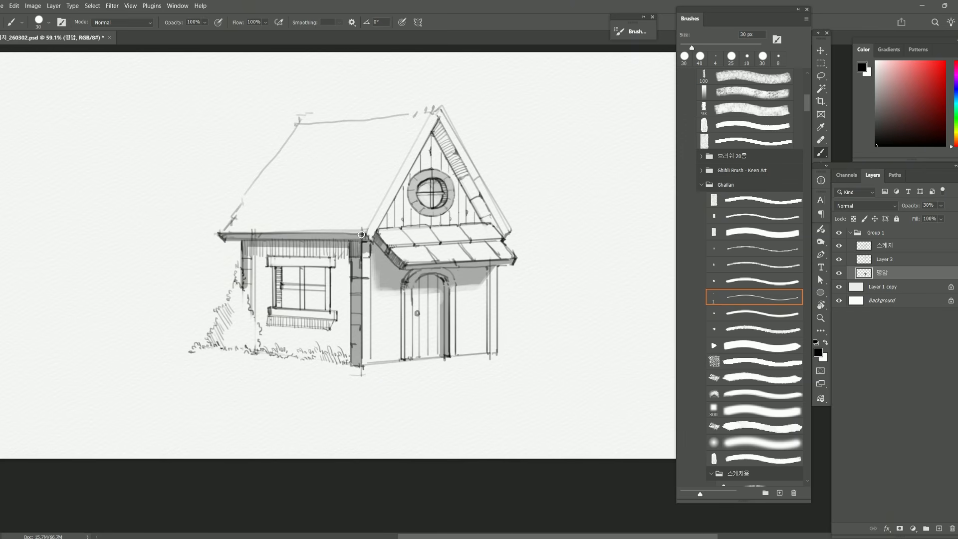
Step: Fill the side wall around the window with gray tone using a 70 px brush
{"action": "key", "text": "bracketright"}
{"action": "key", "text": "bracketright"}
{"action": "key", "text": "bracketright"}
{"action": "key", "text": "bracketright"}
{"action": "mouse_move", "coordinate": [248, 282]}
{"action": "left_mouse_down"}
{"action": "mouse_move", "coordinate": [257, 301]}
{"action": "mouse_move", "coordinate": [258, 259]}
{"action": "mouse_move", "coordinate": [343, 269]}
{"action": "mouse_move", "coordinate": [341, 251]}
{"action": "mouse_move", "coordinate": [340, 317]}
{"action": "mouse_move", "coordinate": [344, 300]}
{"action": "mouse_move", "coordinate": [335, 316]}
{"action": "mouse_move", "coordinate": [271, 296]}
{"action": "mouse_move", "coordinate": [260, 302]}
{"action": "mouse_move", "coordinate": [266, 261]}
{"action": "mouse_move", "coordinate": [332, 266]}
{"action": "left_mouse_up"}
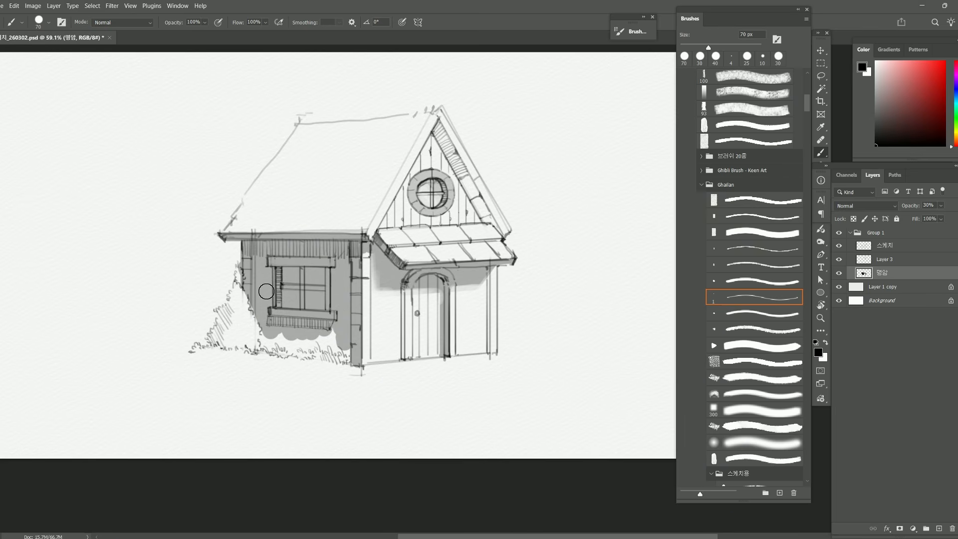
Step: Set the 명암 layer's opacity to 25% and extend the side wall's tone down to the grass with a 45 px brush
{"action": "key", "text": "bracketleft"}
{"action": "key", "text": "bracketleft"}
{"action": "key", "text": "bracketleft"}
{"action": "key", "text": "v"}
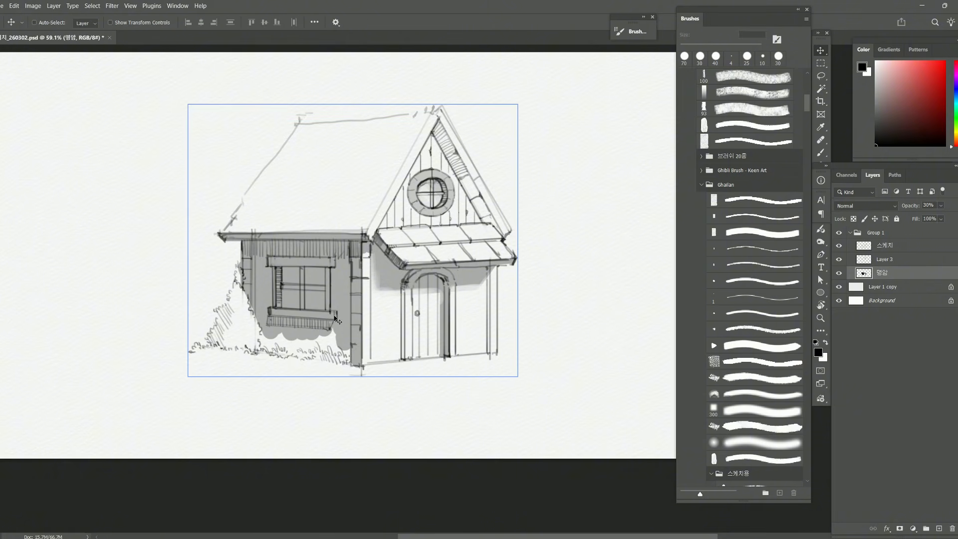
{"action": "key", "text": "2"}
{"action": "key", "text": "5"}
{"action": "key", "text": "b"}
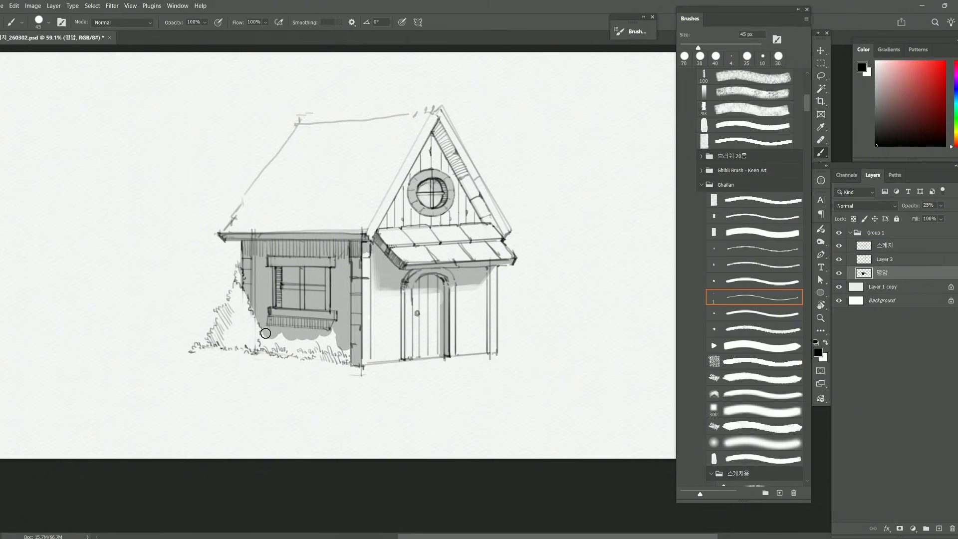
{"action": "mouse_move", "coordinate": [265, 332]}
{"action": "left_mouse_down"}
{"action": "mouse_move", "coordinate": [288, 346]}
{"action": "mouse_move", "coordinate": [311, 339]}
{"action": "mouse_move", "coordinate": [299, 336]}
{"action": "mouse_move", "coordinate": [315, 347]}
{"action": "mouse_move", "coordinate": [328, 324]}
{"action": "mouse_move", "coordinate": [332, 355]}
{"action": "mouse_move", "coordinate": [347, 343]}
{"action": "left_mouse_up"}
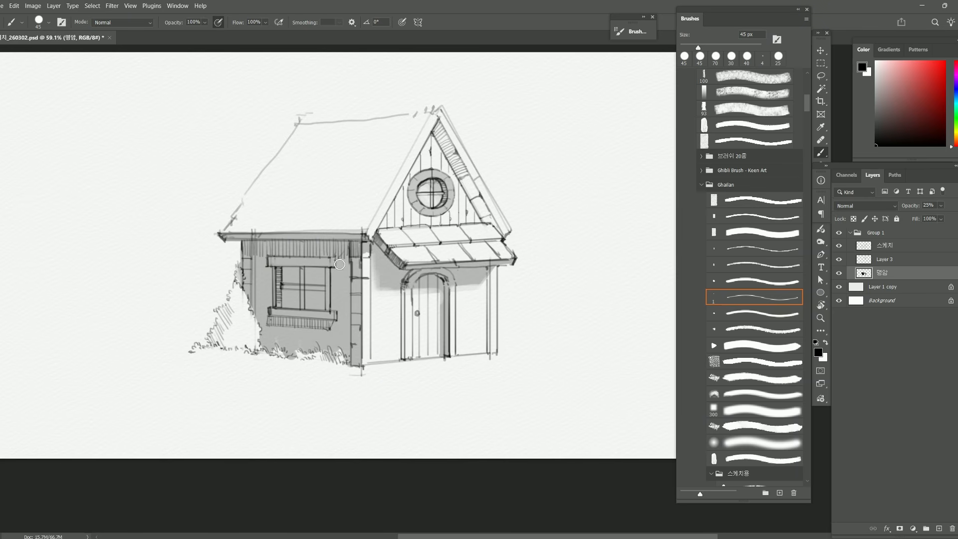
Step: Shade the bush with a 45 px brush on the 명암 layer and lighten its side nearest the wall with the eraser
{"action": "key", "text": "bracketleft"}
{"action": "key", "text": "bracketleft"}
{"action": "key", "text": "e"}
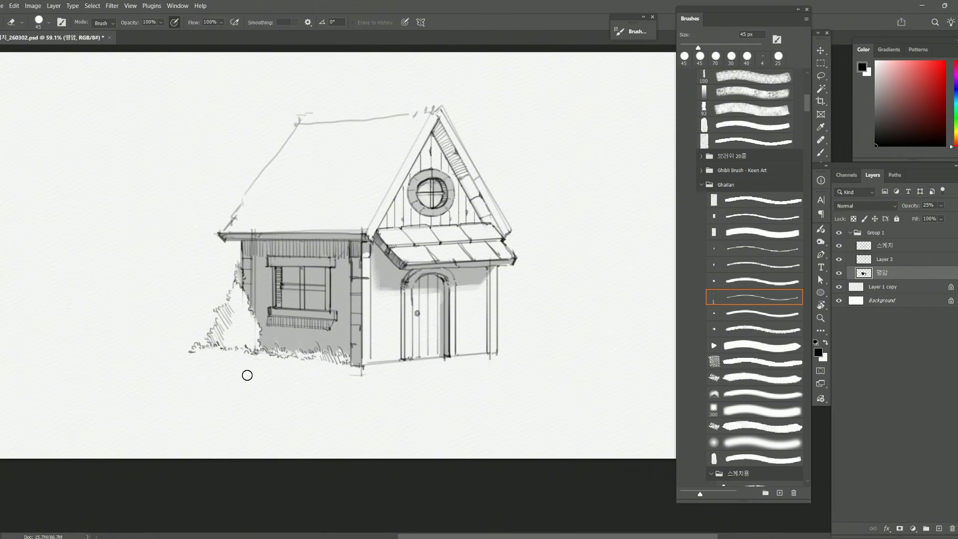
{"action": "key", "text": "b"}
{"action": "mouse_move", "coordinate": [218, 342]}
{"action": "left_mouse_down"}
{"action": "mouse_move", "coordinate": [222, 314]}
{"action": "mouse_move", "coordinate": [233, 319]}
{"action": "mouse_move", "coordinate": [208, 321]}
{"action": "mouse_move", "coordinate": [244, 306]}
{"action": "mouse_move", "coordinate": [234, 306]}
{"action": "left_mouse_up"}
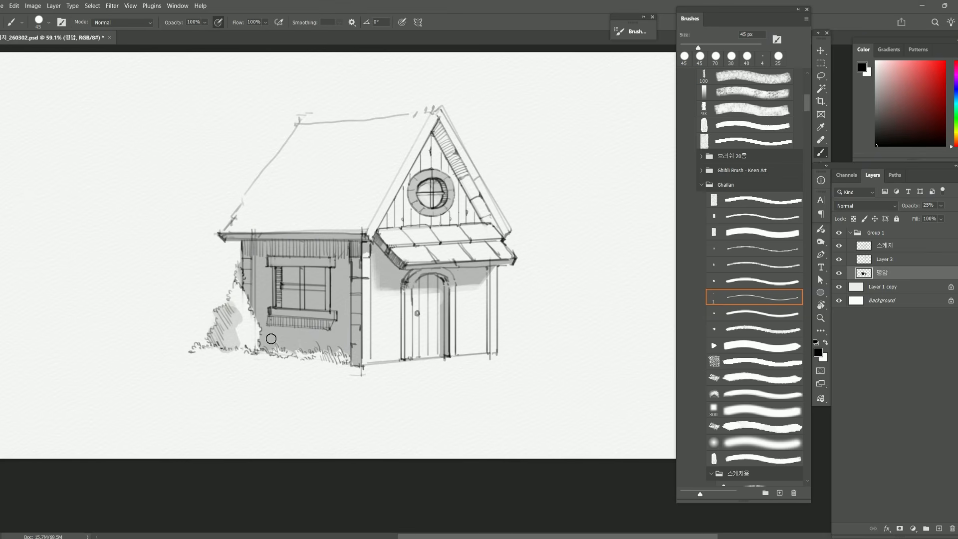
{"action": "key", "text": "e"}
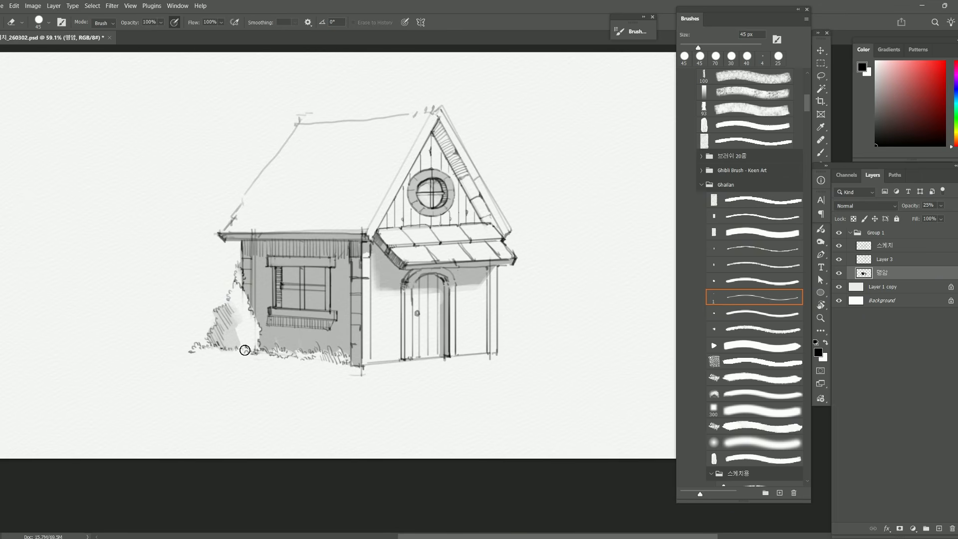
{"action": "key", "text": "b"}
{"action": "mouse_move", "coordinate": [266, 386]}
{"action": "left_mouse_down"}
{"action": "mouse_move", "coordinate": [244, 384]}
{"action": "mouse_move", "coordinate": [309, 357]}
{"action": "left_mouse_up"}
Step: Erase the gray tone from the side window's panes with a 45 px eraser, keeping a light tint in the glass
{"action": "scroll", "coordinate": [311, 348], "scroll_direction": "up", "scroll_amount": 3}
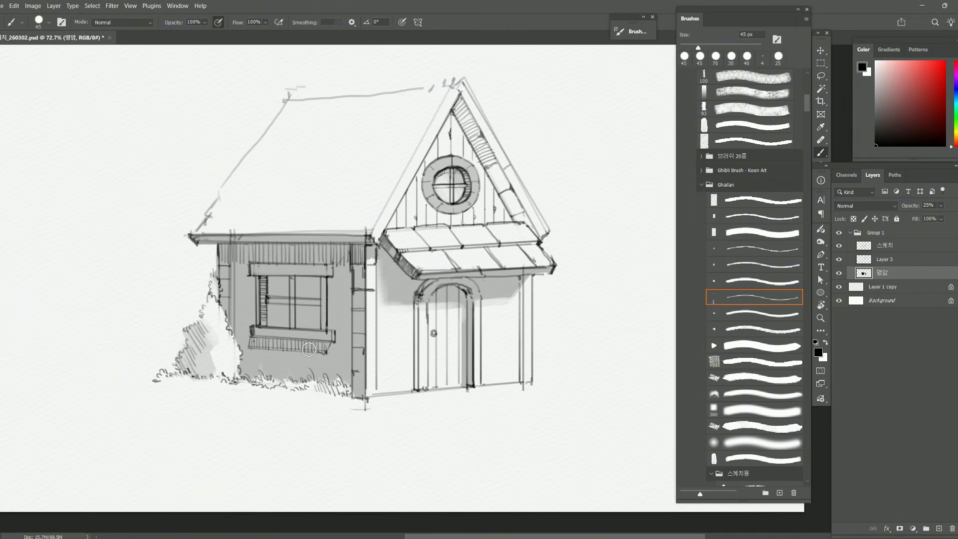
{"action": "key", "text": "bracketright"}
{"action": "key", "text": "bracketleft"}
{"action": "scroll", "coordinate": [309, 348], "scroll_direction": "down", "scroll_amount": 2}
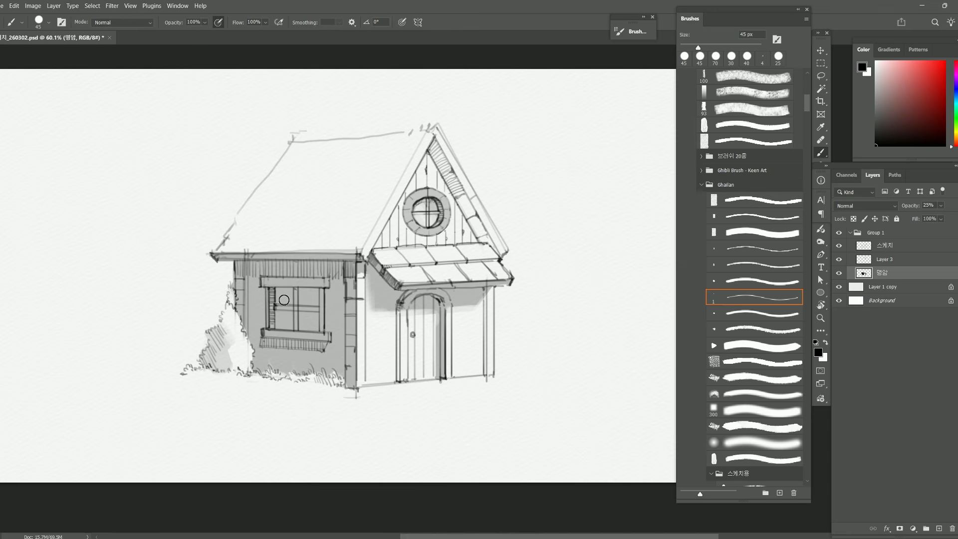
{"action": "key", "text": "e"}
{"action": "mouse_move", "coordinate": [285, 306]}
{"action": "left_mouse_down"}
{"action": "mouse_move", "coordinate": [279, 294]}
{"action": "mouse_move", "coordinate": [279, 322]}
{"action": "mouse_move", "coordinate": [292, 299]}
{"action": "mouse_move", "coordinate": [296, 328]}
{"action": "mouse_move", "coordinate": [309, 303]}
{"action": "left_mouse_up"}
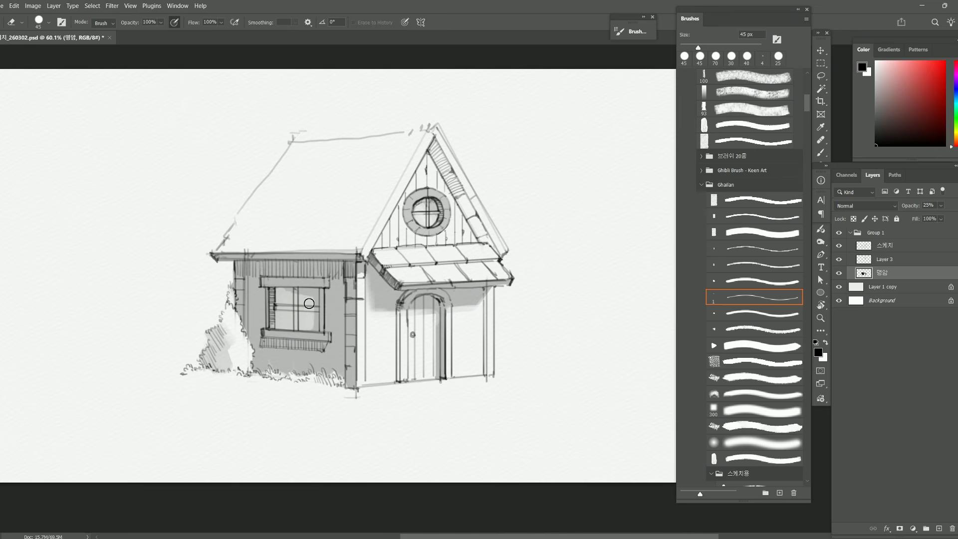
{"action": "mouse_move", "coordinate": [281, 299]}
{"action": "left_mouse_down"}
{"action": "mouse_move", "coordinate": [287, 324]}
{"action": "mouse_move", "coordinate": [298, 304]}
{"action": "mouse_move", "coordinate": [303, 321]}
{"action": "left_mouse_up"}
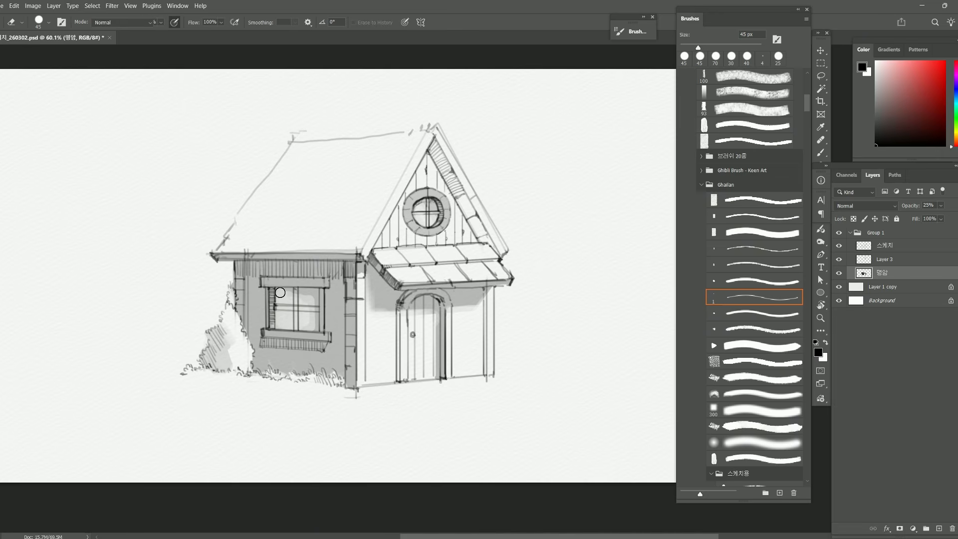
{"action": "key", "text": "b"}
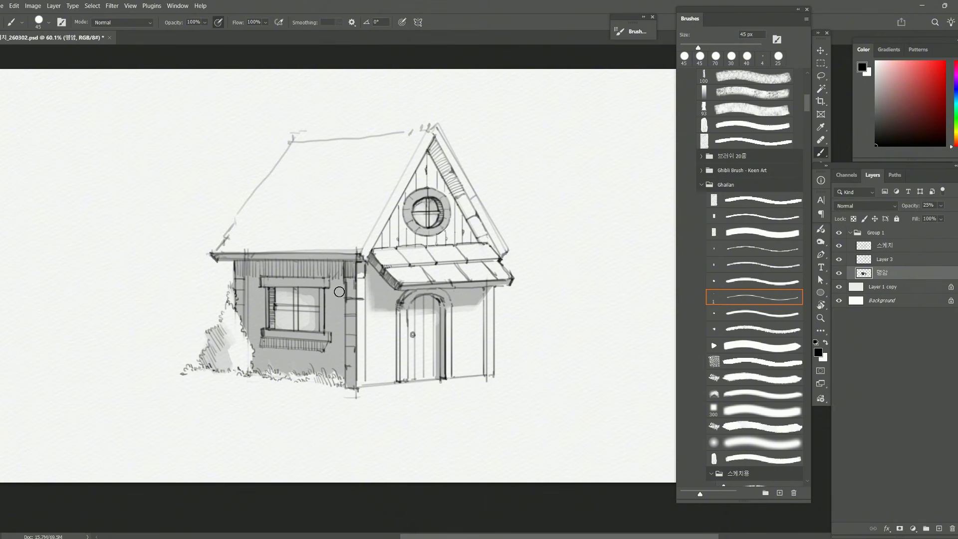
{"action": "key", "text": "e"}
{"action": "key", "text": "b"}
{"action": "key", "text": "bracketright"}
{"action": "key", "text": "bracketright"}
{"action": "key", "text": "bracketleft"}
{"action": "key", "text": "bracketleft"}
{"action": "key", "text": "bracketleft"}
{"action": "key", "text": "bracketleft"}
Step: Outline the underside of the gable's right-hand eave with the Polygonal Lasso
{"action": "key", "text": "l"}
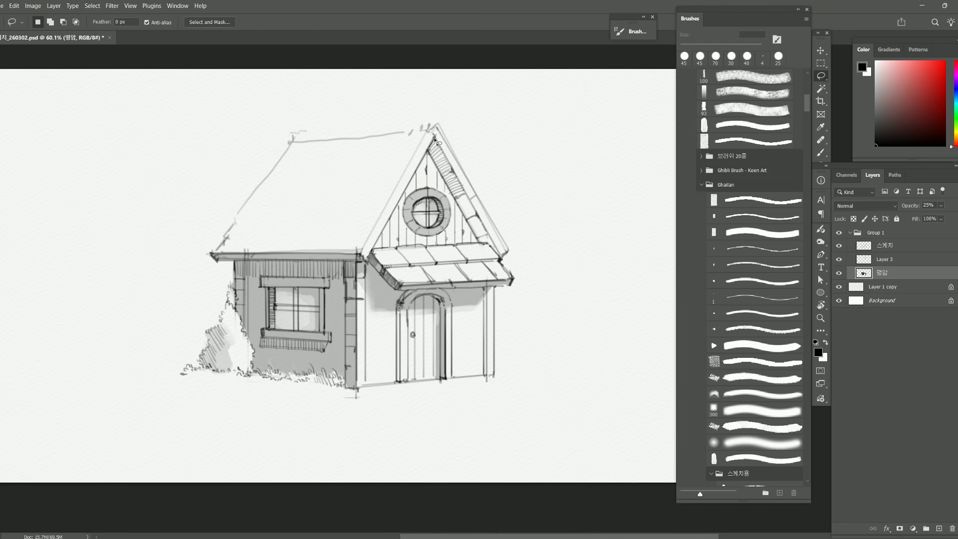
{"action": "right_click", "coordinate": [821, 75]}
{"action": "left_click", "coordinate": [858, 89]}
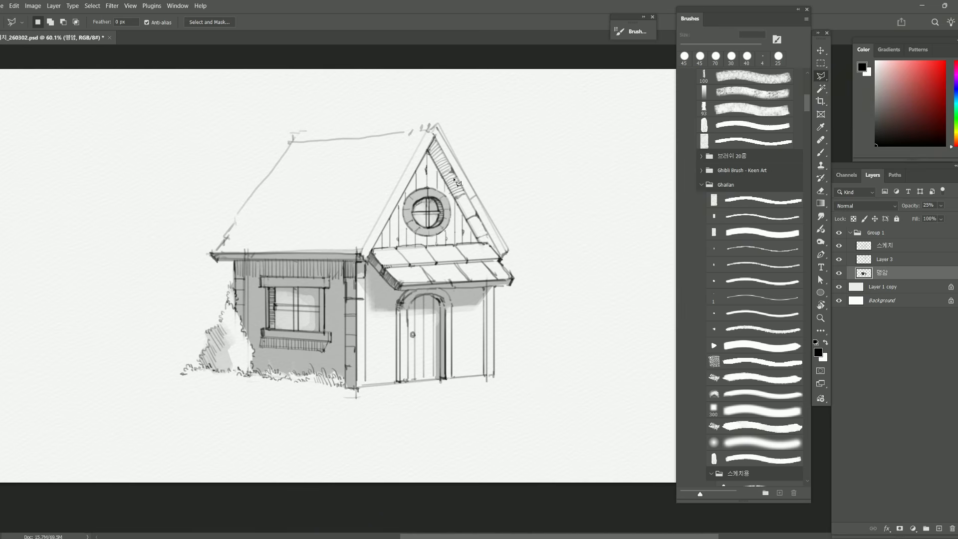
{"action": "left_click", "coordinate": [426, 151]}
{"action": "left_click", "coordinate": [480, 241]}
{"action": "left_click", "coordinate": [486, 239]}
{"action": "left_click", "coordinate": [435, 136]}
{"action": "left_click", "coordinate": [423, 159]}
{"action": "left_click", "coordinate": [465, 242]}
{"action": "left_click", "coordinate": [462, 242]}
{"action": "left_click", "coordinate": [484, 243]}
{"action": "left_click", "coordinate": [501, 258]}
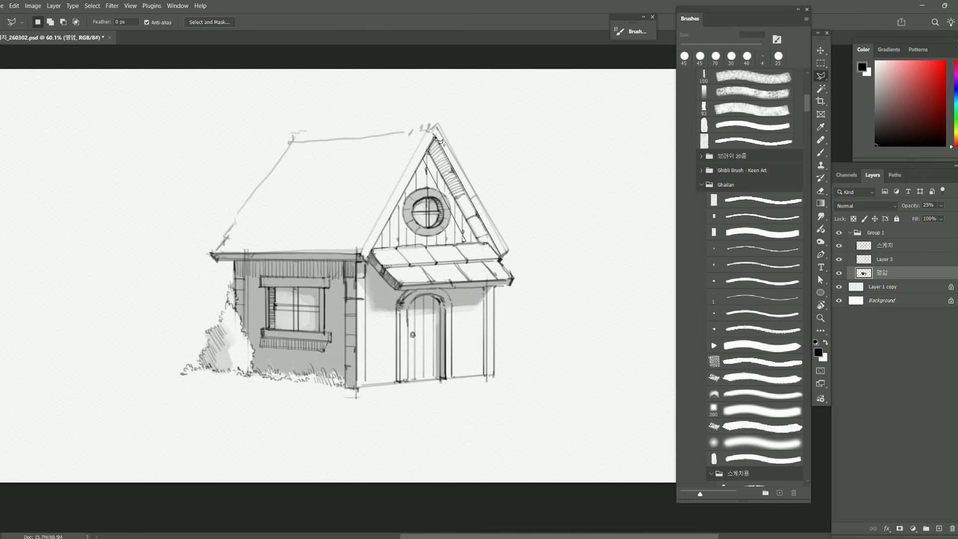
{"action": "left_click", "coordinate": [431, 125]}
Step: Fill the selected gable eave underside with gray tone using a 60 px brush and deselect it
{"action": "key", "text": "b"}
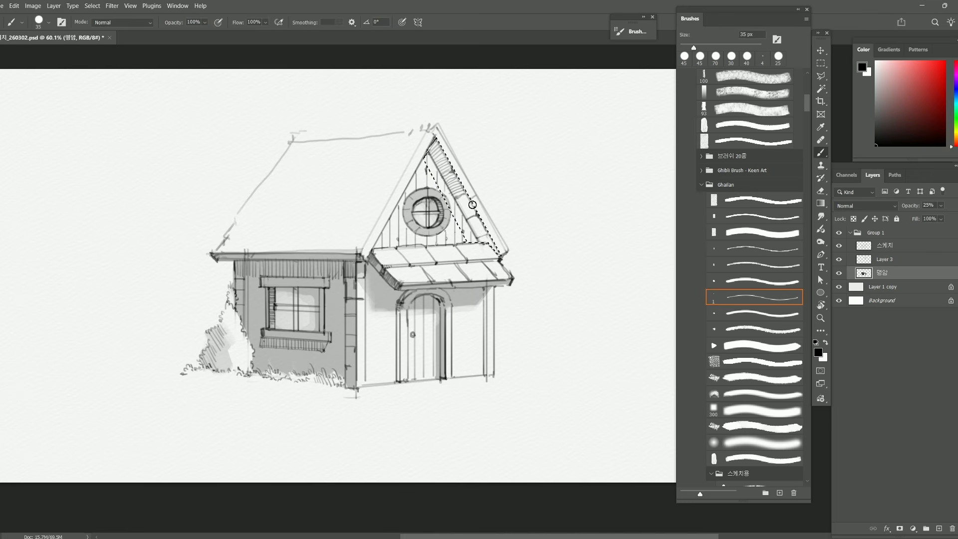
{"action": "key", "text": "bracketright"}
{"action": "left_click_drag", "start_coordinate": [439, 148], "coordinate": [489, 243]}
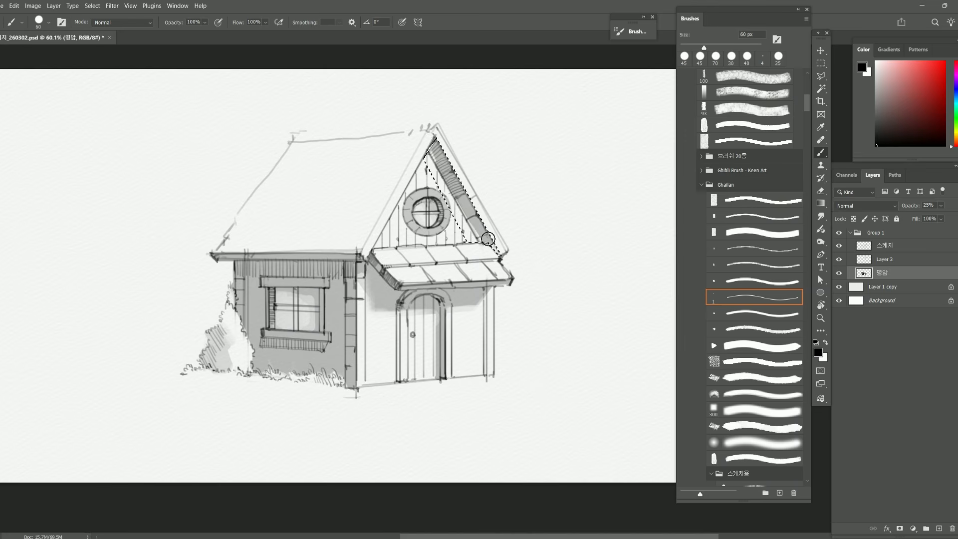
{"action": "mouse_move", "coordinate": [432, 160]}
{"action": "left_mouse_down"}
{"action": "mouse_move", "coordinate": [434, 185]}
{"action": "mouse_move", "coordinate": [468, 232]}
{"action": "left_mouse_up"}
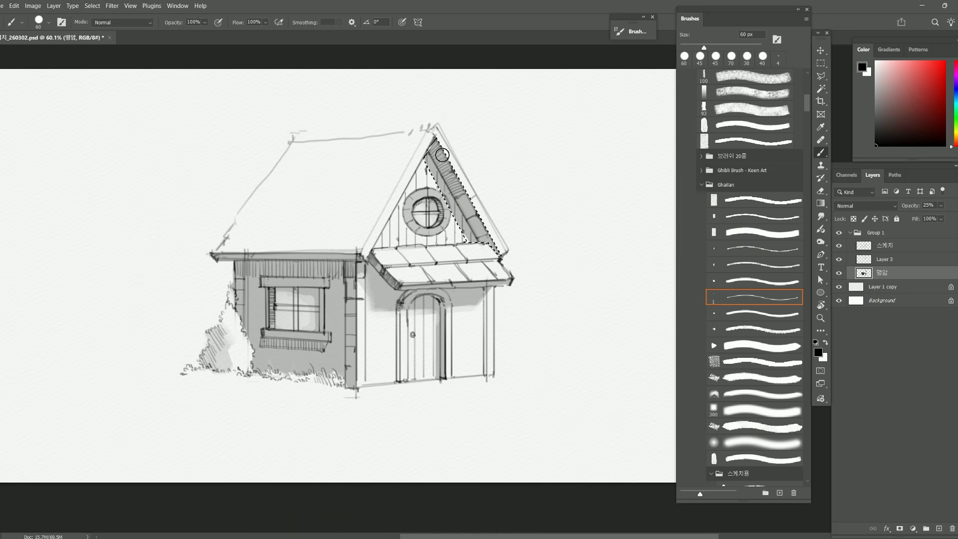
{"action": "key", "text": "ctrl+d"}
Step: Mark the awning's upper and side edges and hatch the gable corner above it with a red 7 px brush on the 스케치 layer
{"action": "left_click", "coordinate": [869, 249]}
{"action": "left_click", "coordinate": [765, 282]}
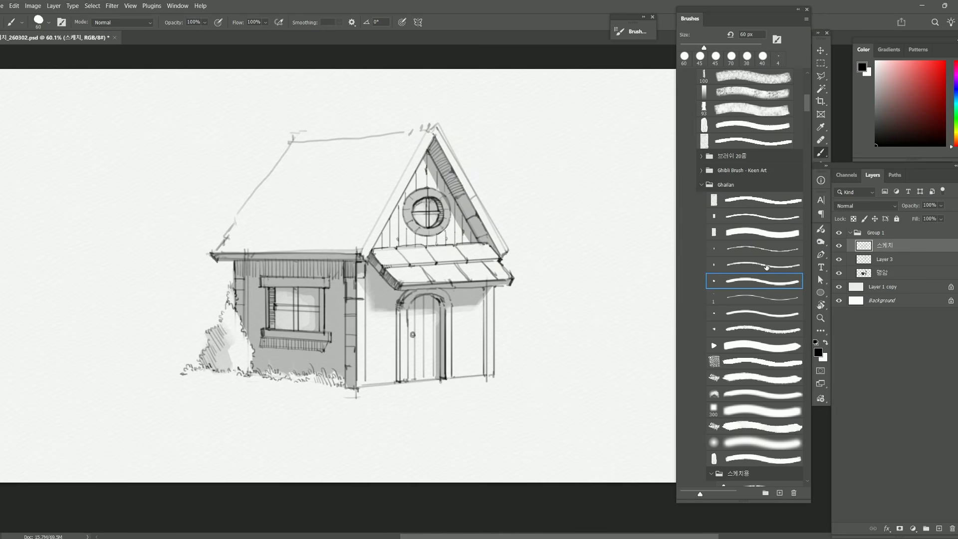
{"action": "key", "text": "x"}
{"action": "left_click", "coordinate": [818, 353]}
{"action": "left_click", "coordinate": [670, 152]}
{"action": "left_click", "coordinate": [770, 148]}
{"action": "key", "text": "bracketleft"}
{"action": "key", "text": "bracketleft"}
{"action": "key", "text": "bracketleft"}
{"action": "key", "text": "bracketleft"}
{"action": "key", "text": "bracketleft"}
{"action": "key", "text": "bracketleft"}
{"action": "key", "text": "bracketleft"}
{"action": "key", "text": "bracketleft"}
{"action": "mouse_move", "coordinate": [453, 244]}
{"action": "left_mouse_down"}
{"action": "mouse_move", "coordinate": [491, 242]}
{"action": "mouse_move", "coordinate": [515, 283]}
{"action": "left_mouse_up"}
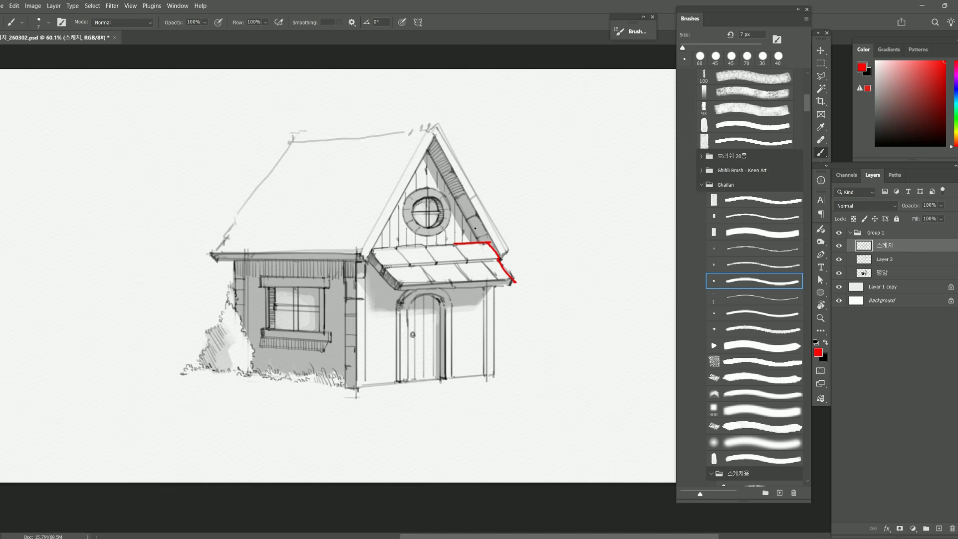
{"action": "mouse_move", "coordinate": [475, 244]}
{"action": "left_mouse_down"}
{"action": "mouse_move", "coordinate": [487, 233]}
{"action": "mouse_move", "coordinate": [470, 212]}
{"action": "left_mouse_up"}
{"action": "left_click_drag", "start_coordinate": [508, 313], "coordinate": [511, 319]}
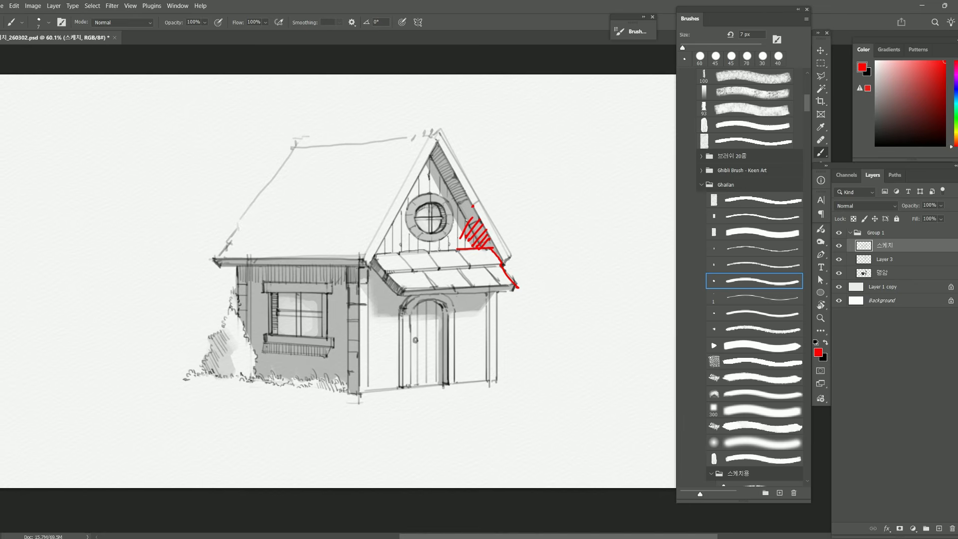
{"action": "mouse_move", "coordinate": [460, 232]}
{"action": "left_mouse_down"}
{"action": "mouse_move", "coordinate": [473, 207]}
{"action": "mouse_move", "coordinate": [464, 191]}
{"action": "left_mouse_up"}
Step: Undo all the red marks on the awning and gable, keeping the 스케치 layer active
{"action": "key", "text": "ctrl+z"}
{"action": "key", "text": "ctrl+z"}
{"action": "key", "text": "ctrl+z"}
{"action": "key", "text": "ctrl+z"}
{"action": "key", "text": "ctrl+z"}
{"action": "key", "text": "ctrl+z"}
{"action": "key", "text": "ctrl+z"}
{"action": "key", "text": "ctrl+z"}
{"action": "key", "text": "ctrl+z"}
{"action": "key", "text": "ctrl+z"}
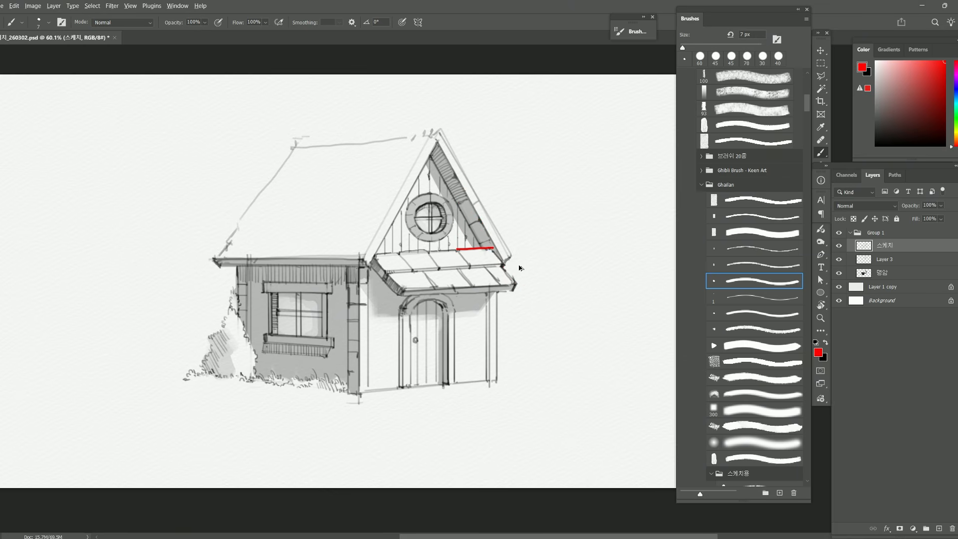
{"action": "left_click", "coordinate": [875, 273]}
{"action": "left_click", "coordinate": [873, 245]}
Step: Switch the drawing colour back to black and try a thin sketch-brush stroke on the gable's right-hand eave
{"action": "key", "text": "x"}
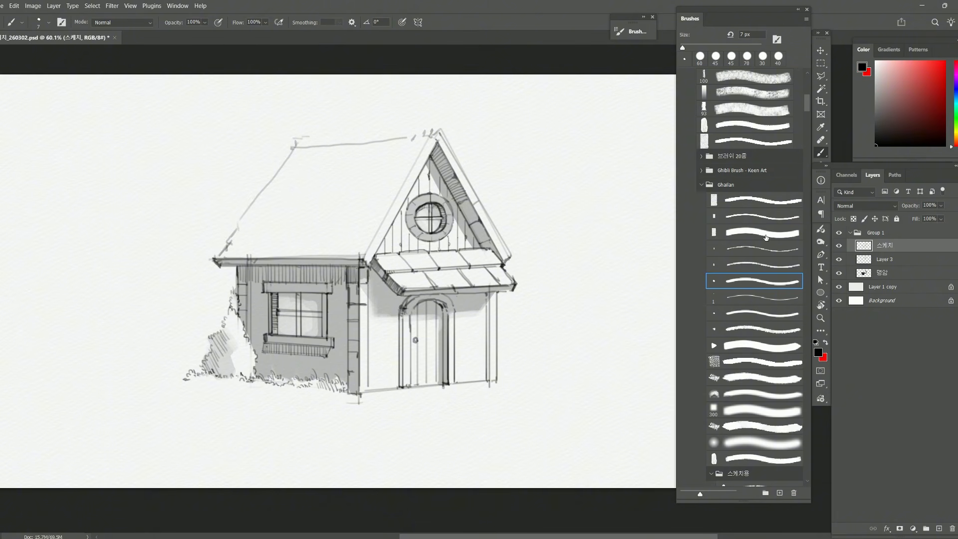
{"action": "left_click", "coordinate": [734, 275]}
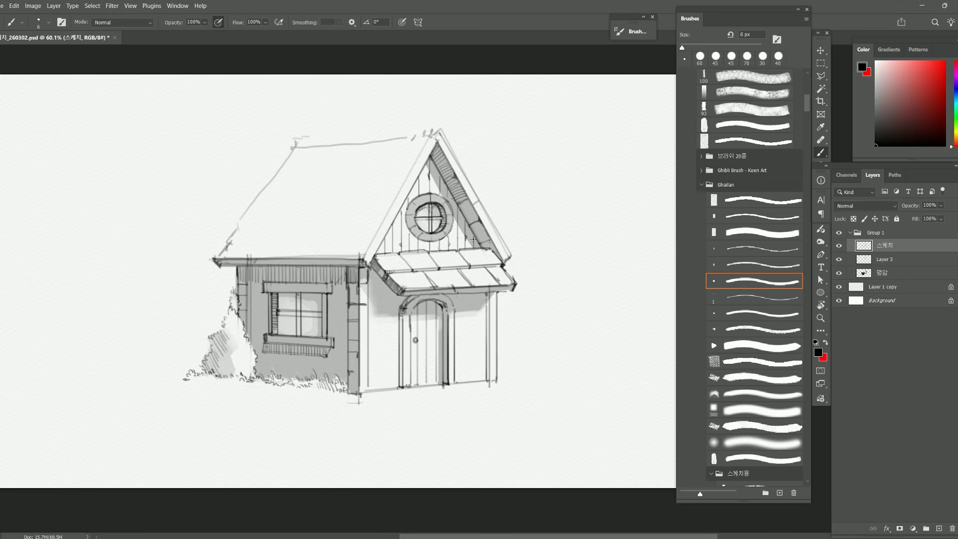
{"action": "scroll", "coordinate": [443, 307], "scroll_direction": "up", "scroll_amount": 1}
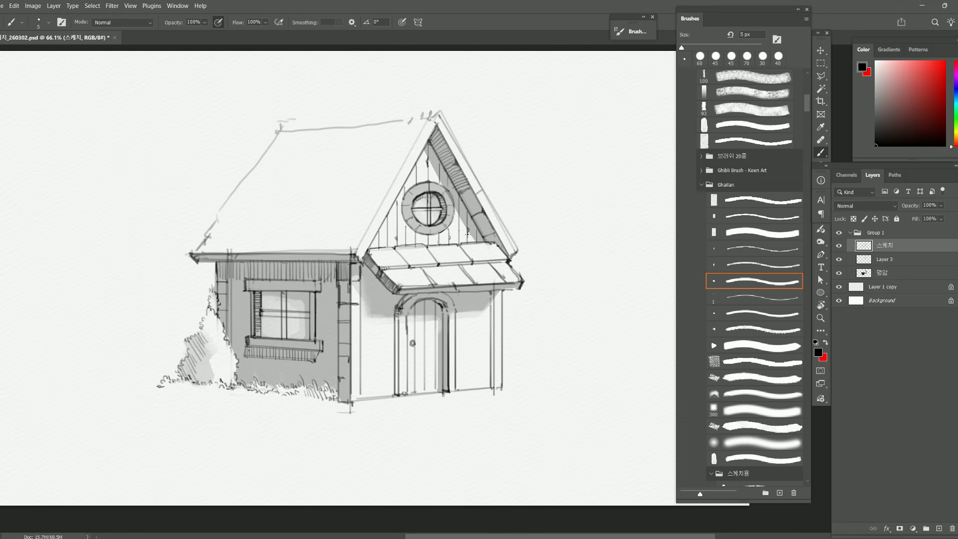
{"action": "left_click_drag", "start_coordinate": [476, 220], "coordinate": [487, 218]}
{"action": "key", "text": "ctrl+z"}
Step: Hide and show the 명암 layer to compare the sketch with and without its shading
{"action": "left_click", "coordinate": [839, 273]}
{"action": "left_click", "coordinate": [839, 273]}
{"action": "left_click", "coordinate": [840, 274]}
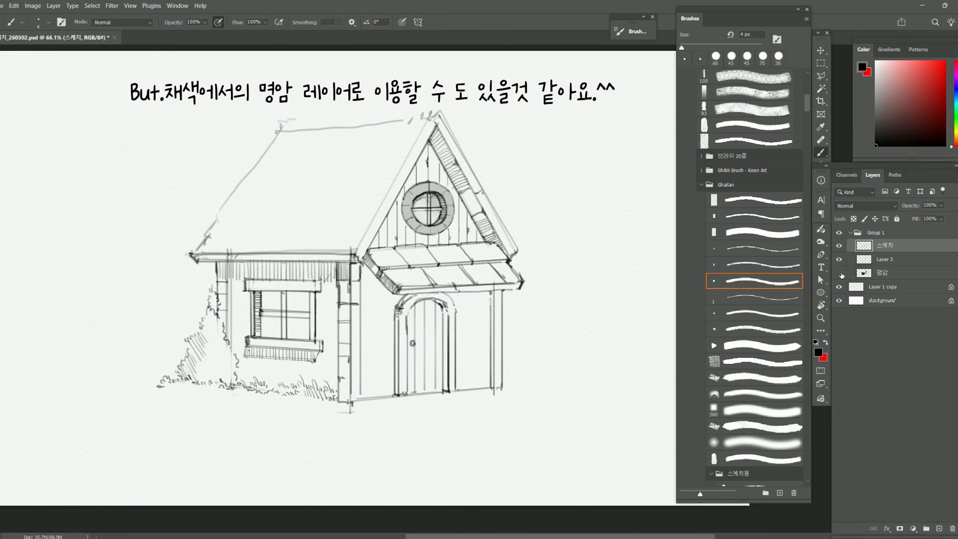
{"action": "left_click", "coordinate": [840, 273]}
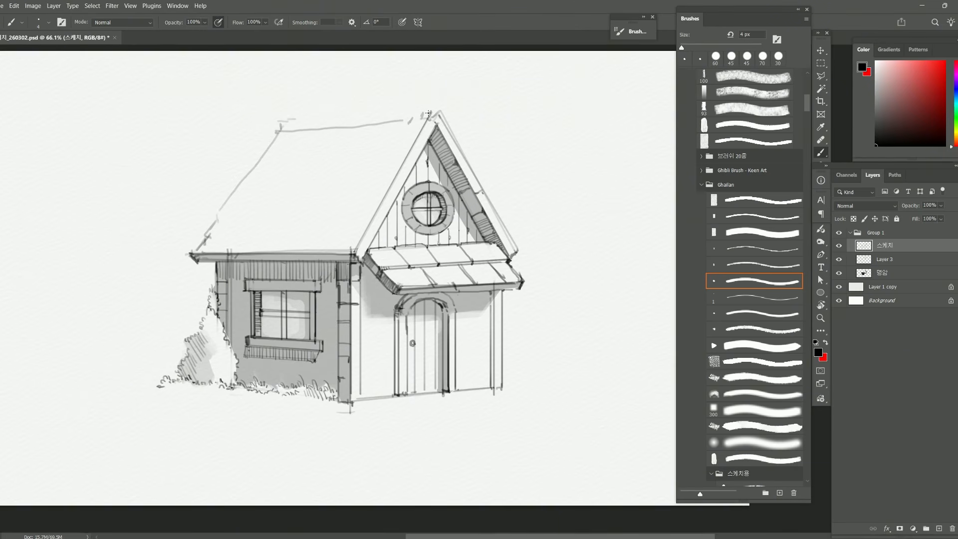
Step: Draw a dormer's rectangular front and its upper edge receding into the main roof slope with a 4 px brush
{"action": "scroll", "coordinate": [417, 285], "scroll_direction": "down", "scroll_amount": 4}
{"action": "scroll", "coordinate": [417, 285], "scroll_direction": "up", "scroll_amount": 2}
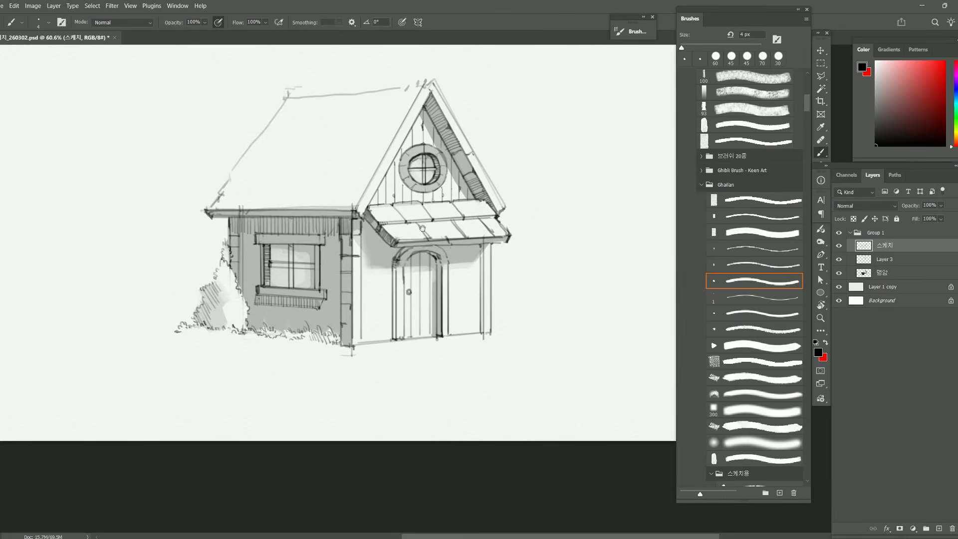
{"action": "scroll", "coordinate": [325, 247], "scroll_direction": "up", "scroll_amount": 2}
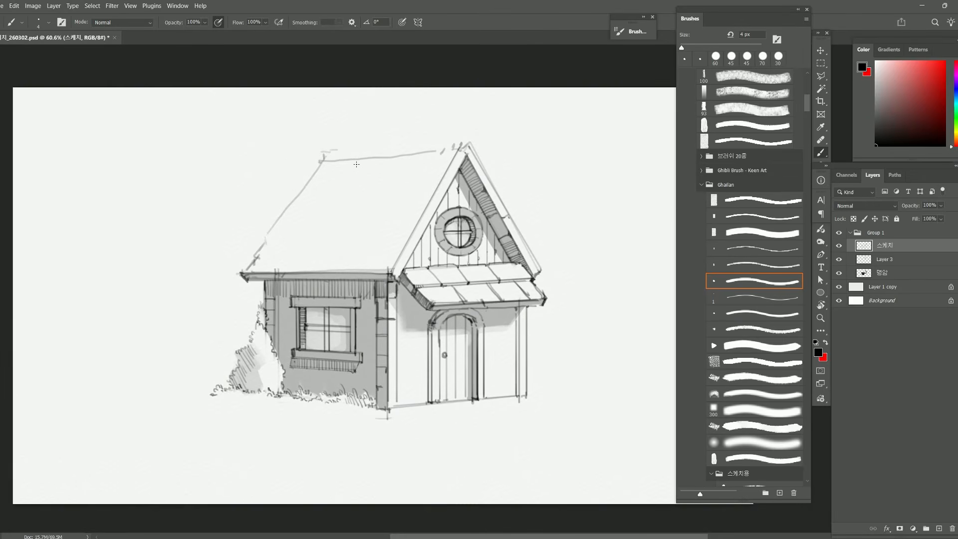
{"action": "mouse_move", "coordinate": [370, 162]}
{"action": "left_mouse_down"}
{"action": "mouse_move", "coordinate": [312, 273]}
{"action": "mouse_move", "coordinate": [325, 256]}
{"action": "left_mouse_up"}
{"action": "key", "text": "ctrl+z"}
{"action": "key", "text": "ctrl+z"}
{"action": "left_click_drag", "start_coordinate": [309, 247], "coordinate": [342, 248]}
{"action": "mouse_move", "coordinate": [308, 247]}
{"action": "left_mouse_down"}
{"action": "mouse_move", "coordinate": [359, 247]}
{"action": "mouse_move", "coordinate": [351, 247]}
{"action": "left_mouse_up"}
{"action": "left_click_drag", "start_coordinate": [316, 215], "coordinate": [314, 247]}
{"action": "mouse_move", "coordinate": [315, 214]}
{"action": "left_mouse_down"}
{"action": "mouse_move", "coordinate": [349, 214]}
{"action": "mouse_move", "coordinate": [347, 245]}
{"action": "mouse_move", "coordinate": [382, 193]}
{"action": "left_mouse_up"}
{"action": "left_click_drag", "start_coordinate": [349, 214], "coordinate": [349, 250]}
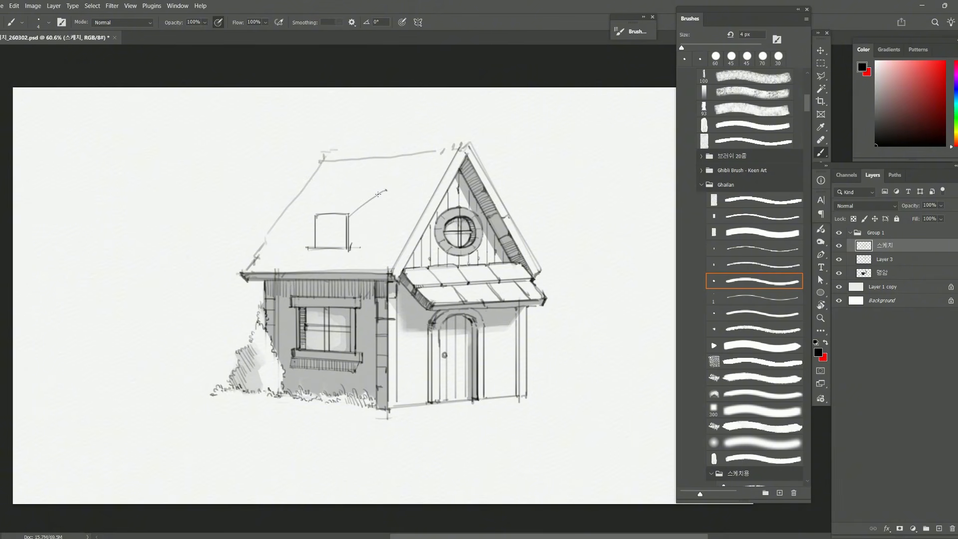
Step: Complete the dormer with its slanted side edge, front eave line and sloping top reaching back into the main roof
{"action": "left_click_drag", "start_coordinate": [384, 191], "coordinate": [351, 247]}
{"action": "left_click_drag", "start_coordinate": [386, 192], "coordinate": [351, 248]}
{"action": "left_click_drag", "start_coordinate": [314, 216], "coordinate": [348, 215]}
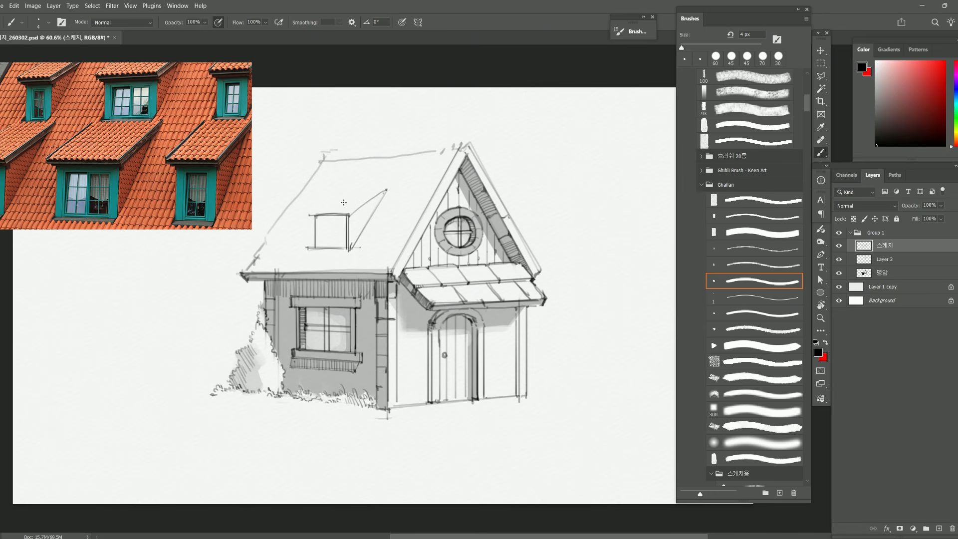
{"action": "mouse_move", "coordinate": [320, 211]}
{"action": "left_mouse_down"}
{"action": "mouse_move", "coordinate": [350, 215]}
{"action": "mouse_move", "coordinate": [331, 200]}
{"action": "mouse_move", "coordinate": [346, 191]}
{"action": "mouse_move", "coordinate": [324, 204]}
{"action": "mouse_move", "coordinate": [347, 187]}
{"action": "mouse_move", "coordinate": [385, 188]}
{"action": "left_mouse_up"}
{"action": "key", "text": "ctrl+z"}
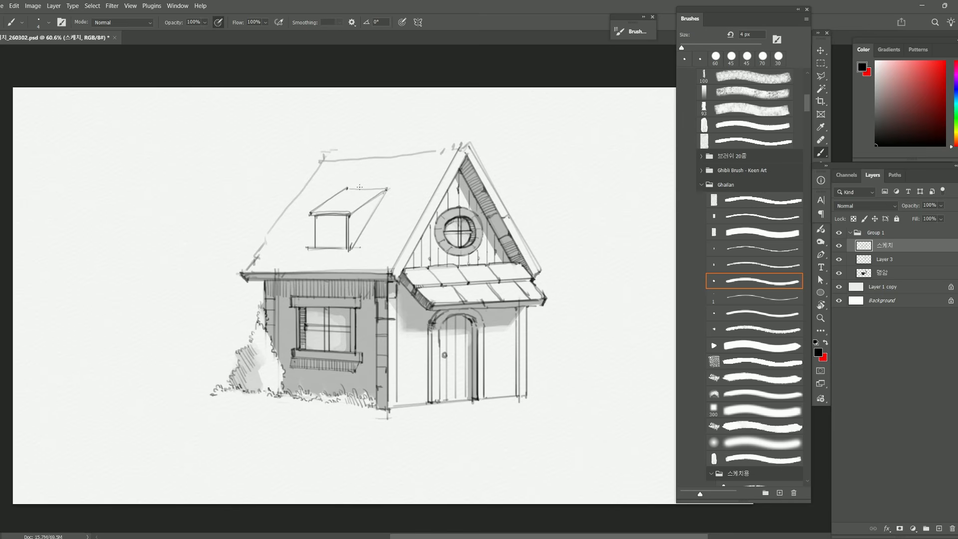
{"action": "left_click_drag", "start_coordinate": [347, 189], "coordinate": [387, 188]}
Step: Lasso the dormer and scale it up proportionally to about 104%
{"action": "key", "text": "l"}
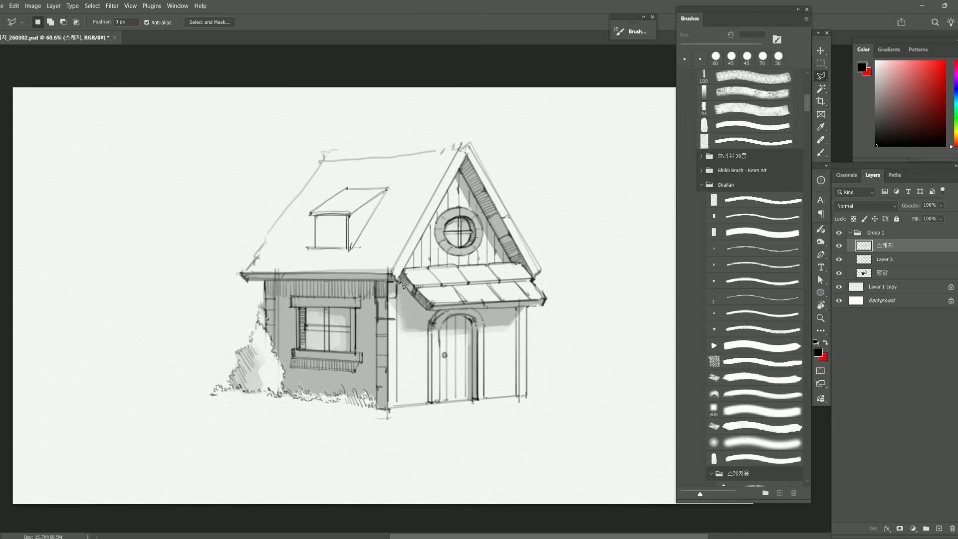
{"action": "right_click", "coordinate": [821, 76]}
{"action": "left_click", "coordinate": [848, 76]}
{"action": "mouse_move", "coordinate": [374, 248]}
{"action": "left_mouse_down"}
{"action": "mouse_move", "coordinate": [404, 201]}
{"action": "mouse_move", "coordinate": [388, 172]}
{"action": "mouse_move", "coordinate": [316, 201]}
{"action": "mouse_move", "coordinate": [300, 238]}
{"action": "mouse_move", "coordinate": [304, 258]}
{"action": "mouse_move", "coordinate": [367, 255]}
{"action": "mouse_move", "coordinate": [402, 257]}
{"action": "left_mouse_up"}
{"action": "key", "text": "ctrl+t"}
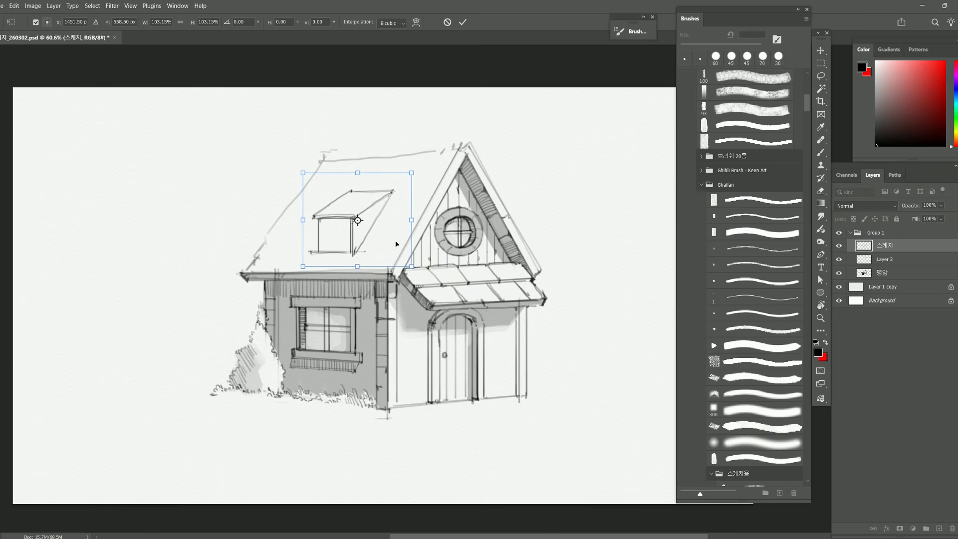
{"action": "mouse_move", "coordinate": [302, 173]}
{"action": "left_mouse_down"}
{"action": "mouse_move", "coordinate": [296, 162]}
{"action": "mouse_move", "coordinate": [297, 171]}
{"action": "left_mouse_up"}
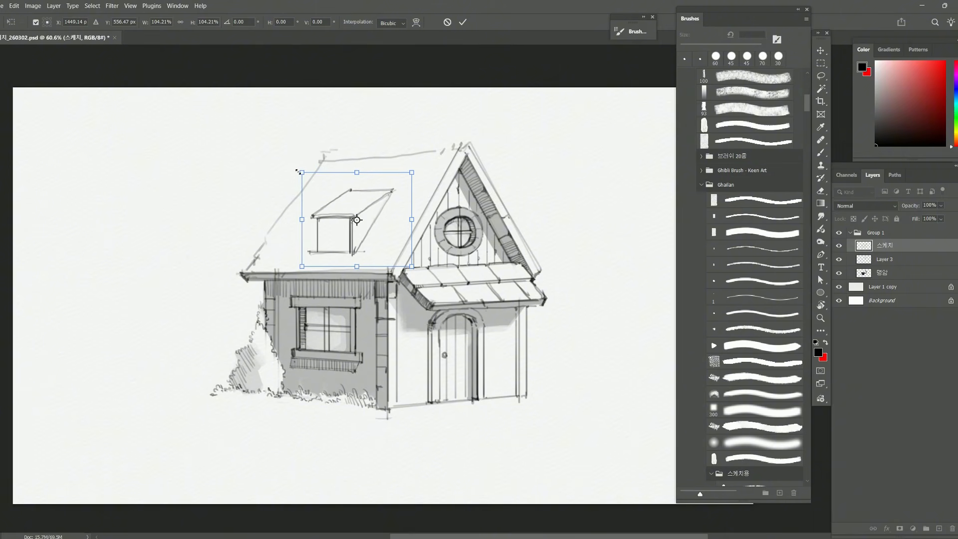
{"action": "key", "text": "Return"}
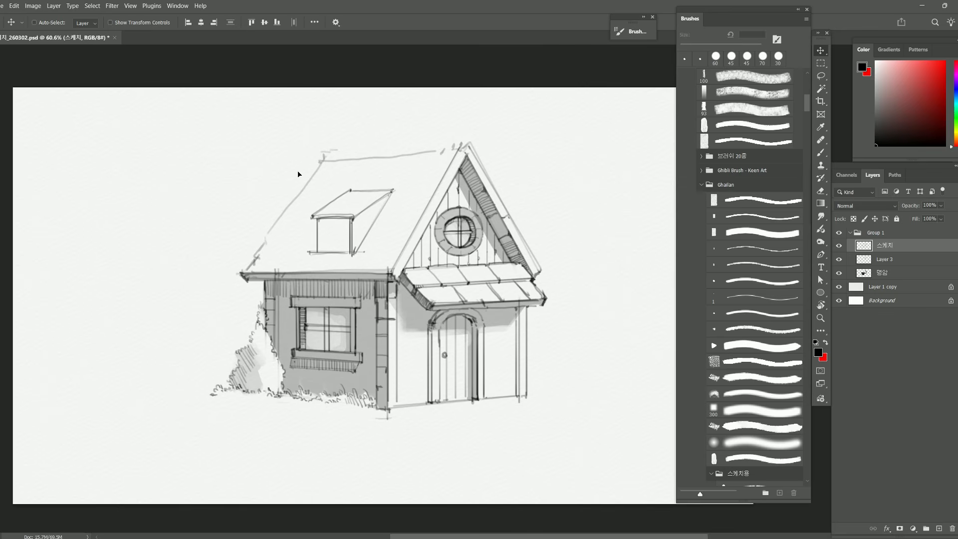
Step: Erase the overshooting end of the dormer's base line with a 45 px eraser and return to the 4 px brush
{"action": "key", "text": "b"}
{"action": "scroll", "coordinate": [305, 160], "scroll_direction": "up", "scroll_amount": 3}
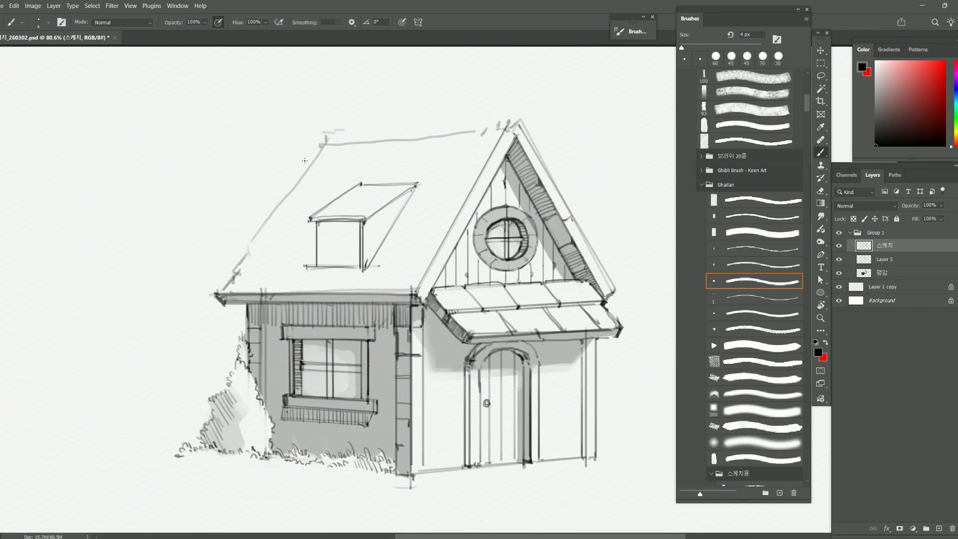
{"action": "key", "text": "e"}
{"action": "left_click_drag", "start_coordinate": [299, 263], "coordinate": [299, 261]}
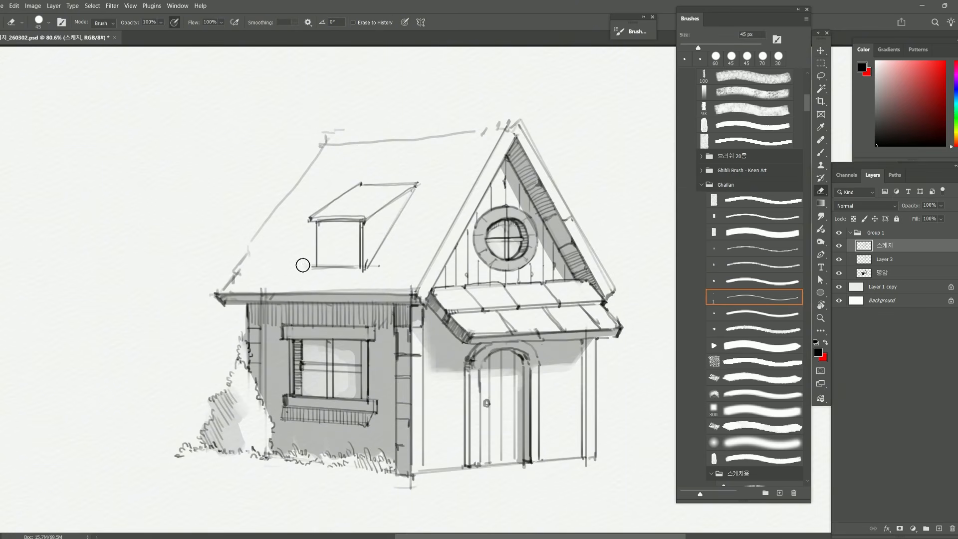
{"action": "key", "text": "b"}
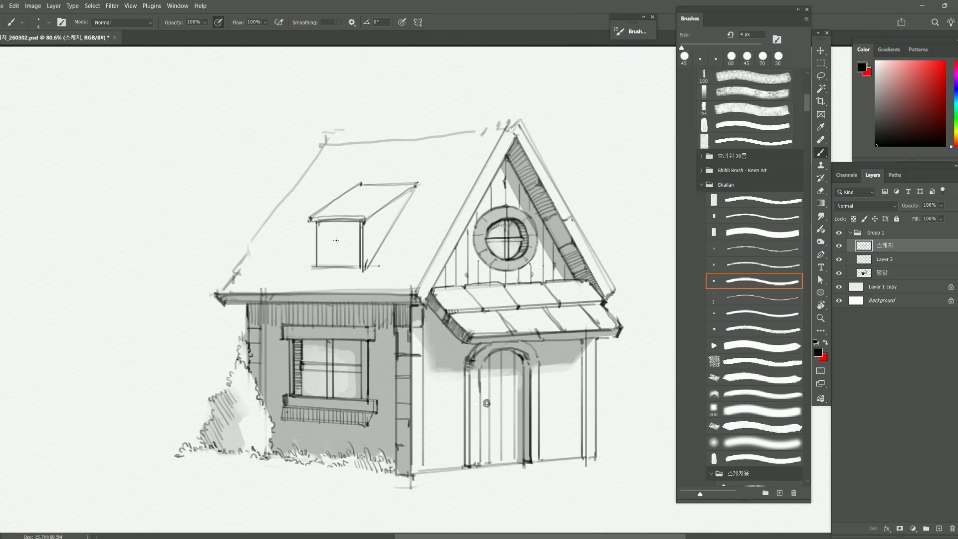
Step: Draw a rectangular window frame inside the dormer front and two central mullion lines with the 4 px brush
{"action": "left_click_drag", "start_coordinate": [323, 223], "coordinate": [323, 263]}
{"action": "mouse_move", "coordinate": [322, 226]}
{"action": "left_mouse_down"}
{"action": "mouse_move", "coordinate": [356, 227]}
{"action": "mouse_move", "coordinate": [357, 267]}
{"action": "left_mouse_up"}
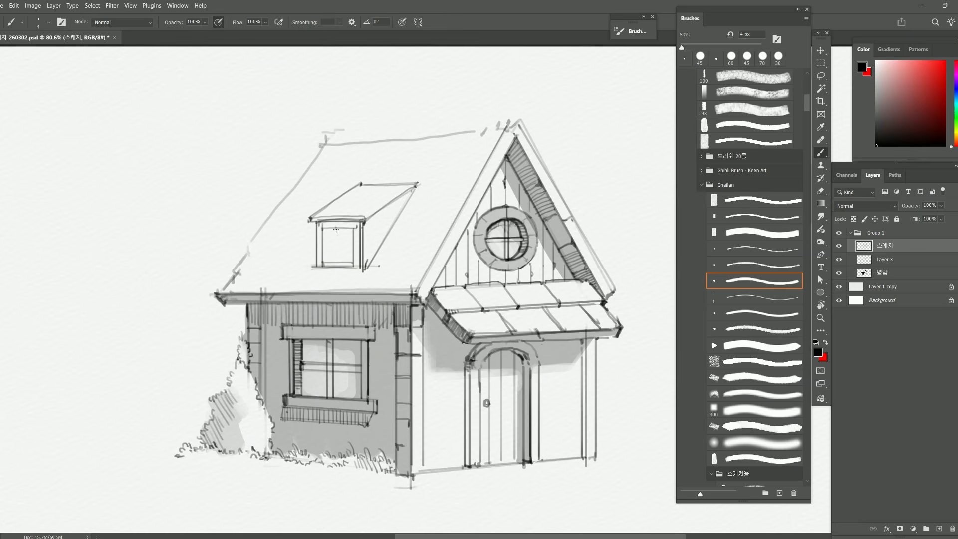
{"action": "left_click_drag", "start_coordinate": [335, 228], "coordinate": [335, 261]}
{"action": "left_click_drag", "start_coordinate": [339, 227], "coordinate": [343, 261]}
Step: Add a thin vertical line along the main window's central mullion and a short mark at the crossbar's end with a 2 px brush
{"action": "scroll", "coordinate": [332, 395], "scroll_direction": "up", "scroll_amount": 4}
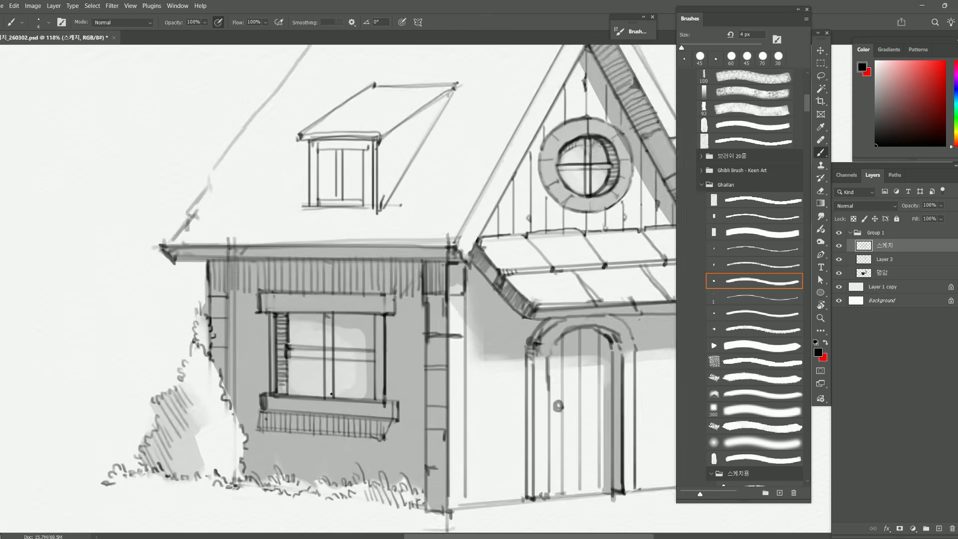
{"action": "left_click_drag", "start_coordinate": [334, 279], "coordinate": [334, 304]}
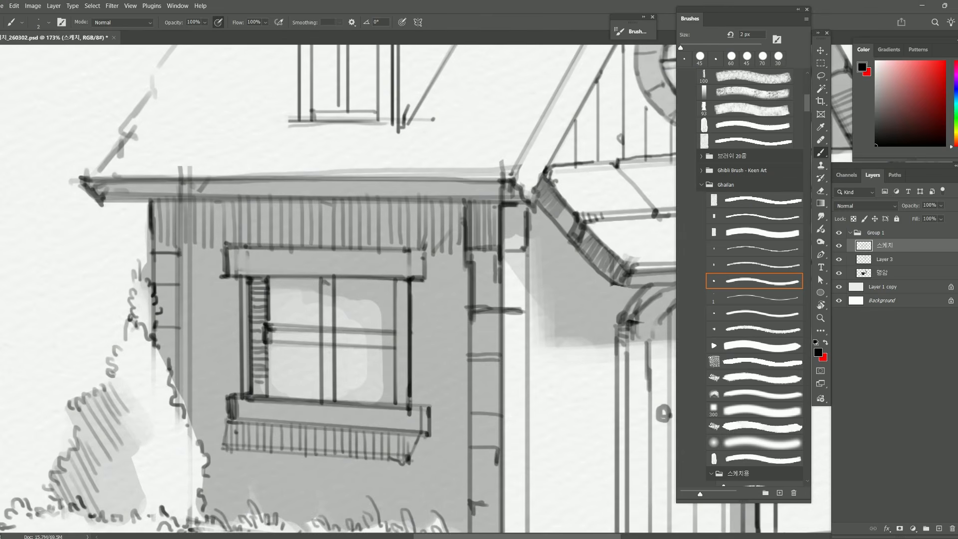
{"action": "left_click_drag", "start_coordinate": [330, 347], "coordinate": [331, 395]}
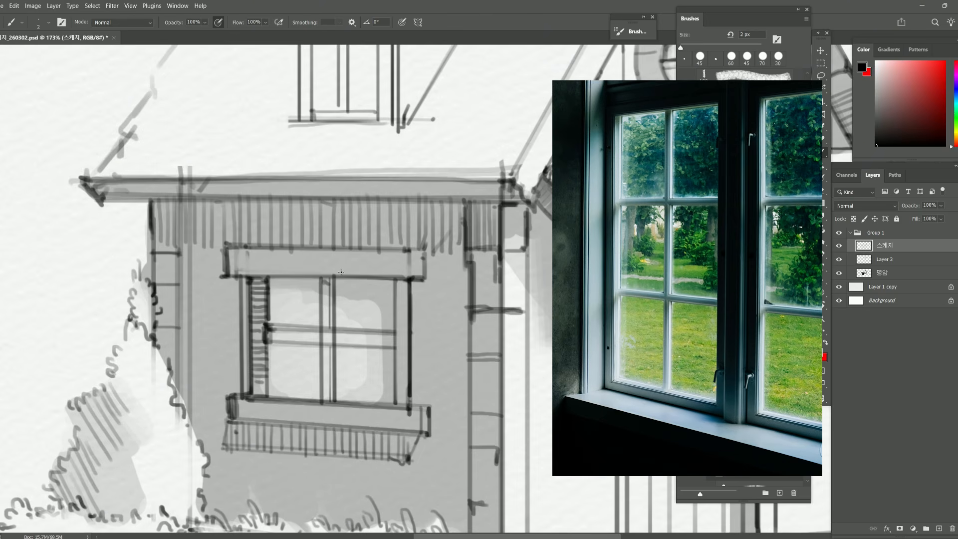
{"action": "left_click_drag", "start_coordinate": [266, 332], "coordinate": [266, 344]}
Step: Erase thin straight strips along the upper edge of the main window's crossbar, on both sides of the mullion, with a 6 px eraser
{"action": "key", "text": "e"}
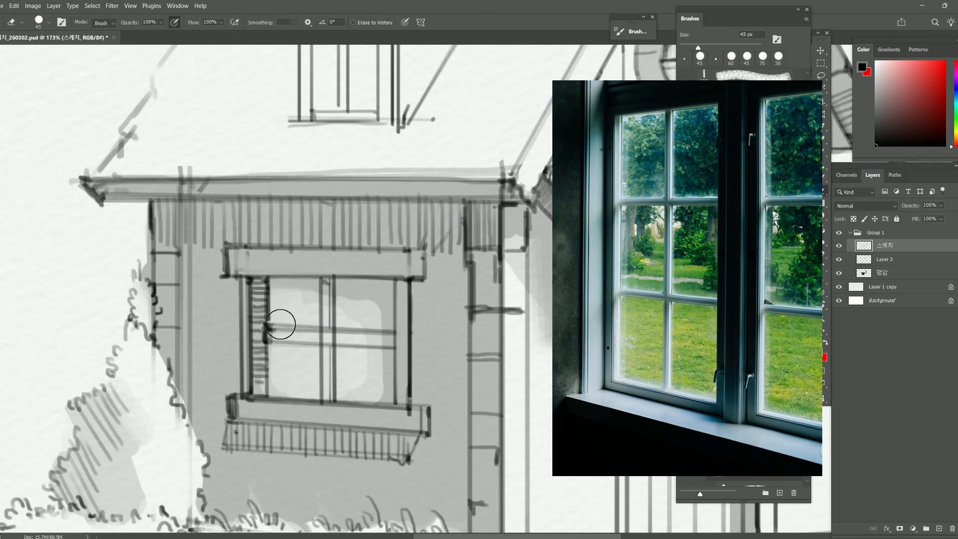
{"action": "key", "text": "bracketleft"}
{"action": "key", "text": "bracketleft"}
{"action": "key", "text": "bracketleft"}
{"action": "key", "text": "bracketleft"}
{"action": "key", "text": "bracketleft"}
{"action": "left_click", "coordinate": [275, 328]}
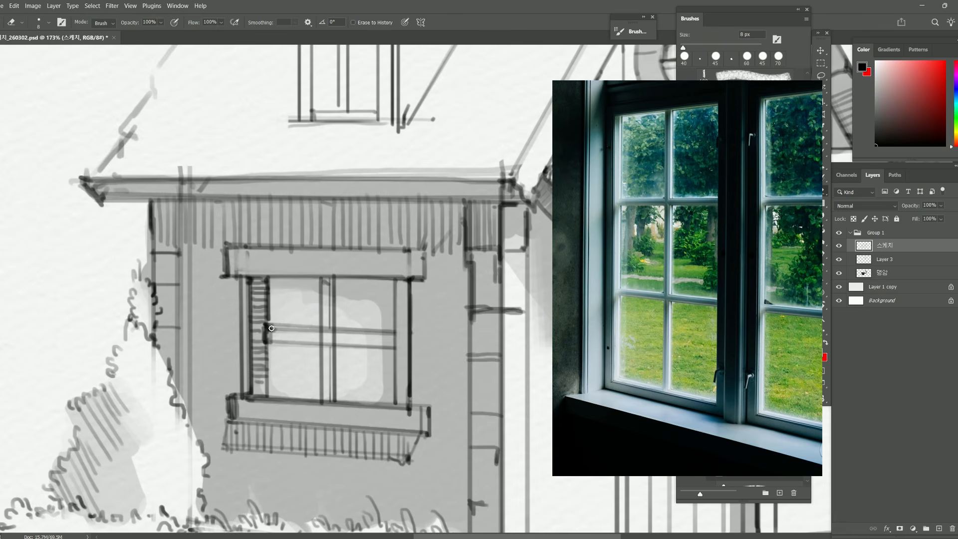
{"action": "left_click", "coordinate": [325, 328], "text": "shift"}
{"action": "key", "text": "bracketleft"}
{"action": "key", "text": "bracketleft"}
{"action": "key", "text": "ctrl+z"}
{"action": "key", "text": "ctrl+z"}
{"action": "left_click", "coordinate": [271, 329]}
{"action": "left_click", "coordinate": [317, 330], "text": "shift"}
{"action": "left_click", "coordinate": [337, 330]}
{"action": "left_click", "coordinate": [391, 330], "text": "shift"}
Step: Redraw the crossbar's thin inner edge line in both halves of the main window with the 2 px brush
{"action": "key", "text": "b"}
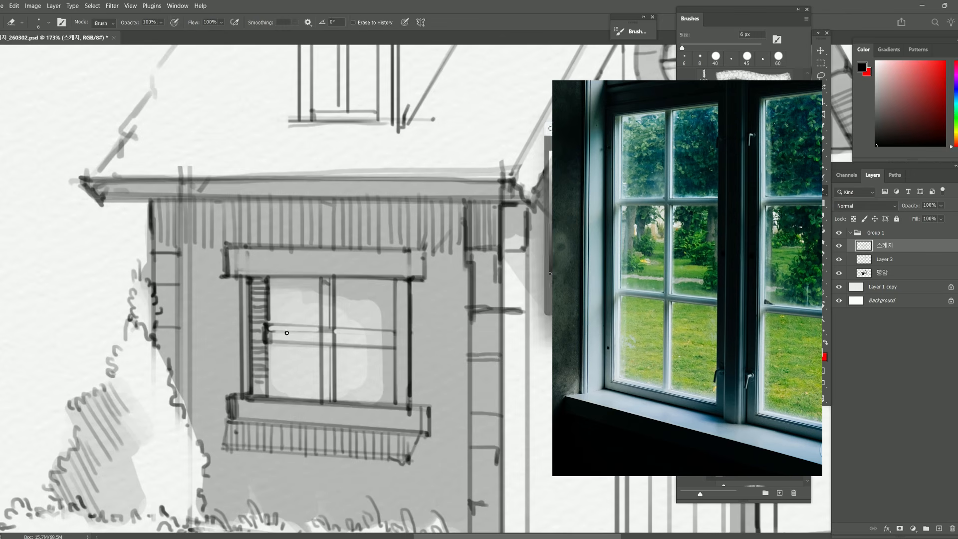
{"action": "left_click", "coordinate": [266, 327]}
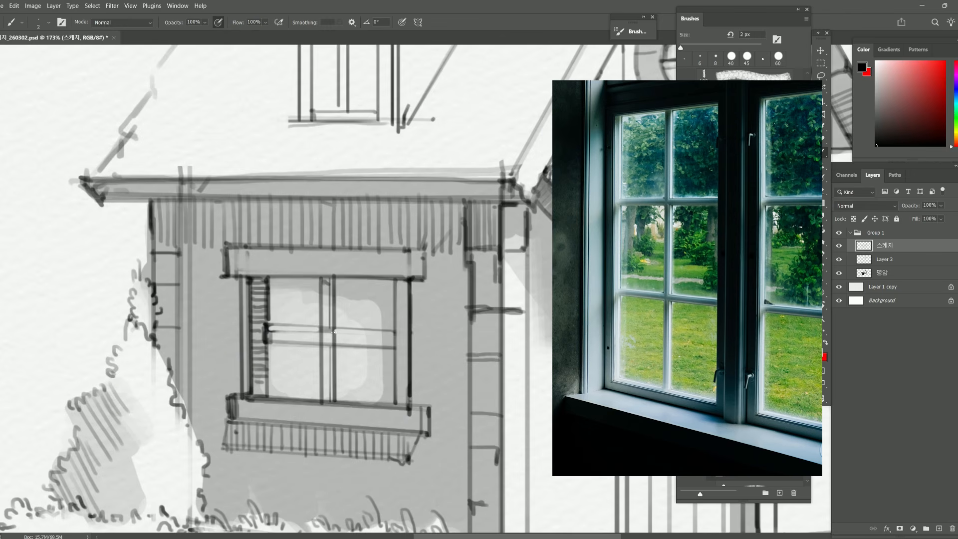
{"action": "left_click_drag", "start_coordinate": [393, 334], "coordinate": [333, 335]}
{"action": "left_click_drag", "start_coordinate": [270, 328], "coordinate": [317, 332]}
Step: Erase the crossbar lines running through the main window's central mullion with an 8 px eraser
{"action": "scroll", "coordinate": [293, 320], "scroll_direction": "up", "scroll_amount": 3}
{"action": "key", "text": "e"}
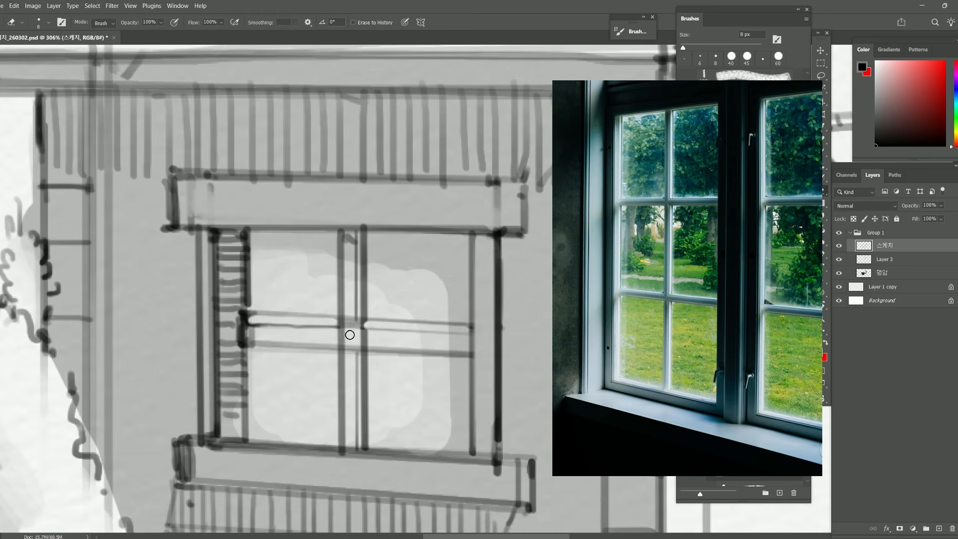
{"action": "mouse_move", "coordinate": [350, 335]}
{"action": "left_mouse_down"}
{"action": "mouse_move", "coordinate": [349, 311]}
{"action": "mouse_move", "coordinate": [354, 361]}
{"action": "mouse_move", "coordinate": [355, 303]}
{"action": "mouse_move", "coordinate": [349, 370]}
{"action": "mouse_move", "coordinate": [354, 298]}
{"action": "left_mouse_up"}
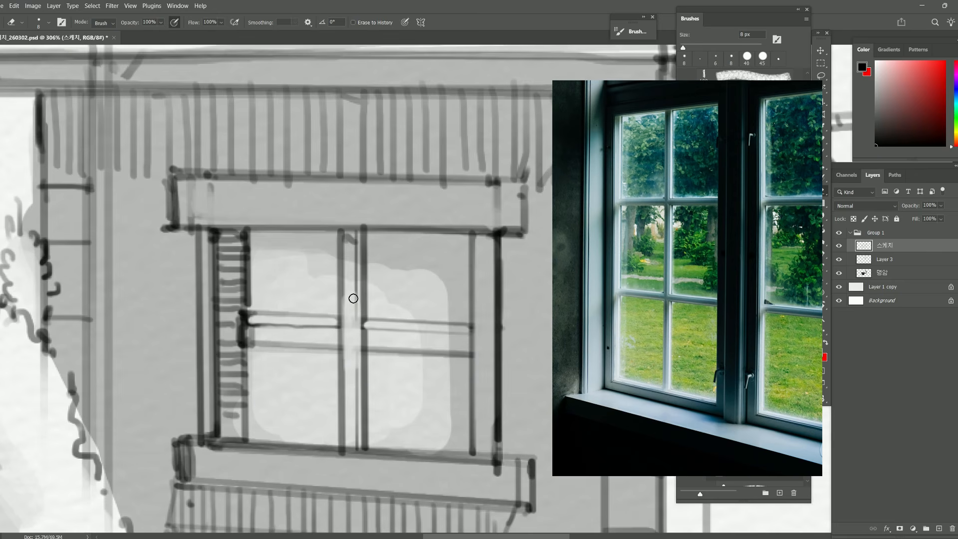
Step: Darken the crossbar's upper edges and the corners where it meets the central mullion with the 2 px brush
{"action": "key", "text": "b"}
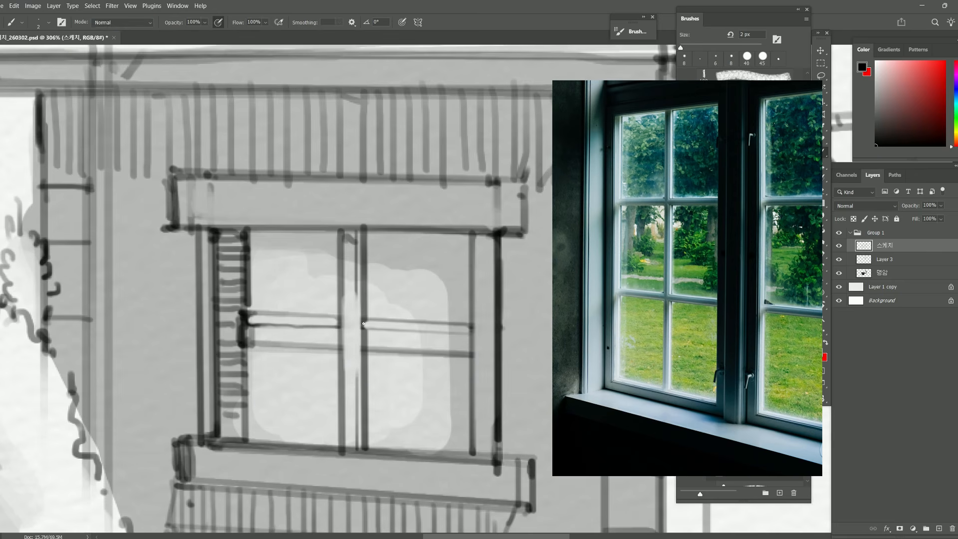
{"action": "mouse_move", "coordinate": [363, 324]}
{"action": "left_mouse_down"}
{"action": "mouse_move", "coordinate": [372, 319]}
{"action": "mouse_move", "coordinate": [364, 352]}
{"action": "mouse_move", "coordinate": [371, 319]}
{"action": "left_mouse_up"}
{"action": "left_click_drag", "start_coordinate": [466, 324], "coordinate": [248, 313]}
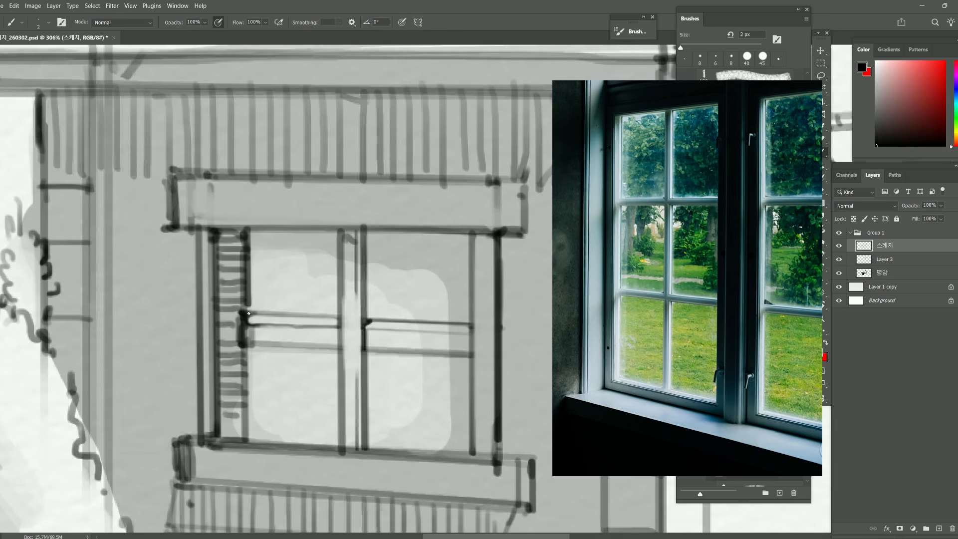
{"action": "left_click", "coordinate": [339, 321]}
{"action": "left_click_drag", "start_coordinate": [369, 322], "coordinate": [371, 321]}
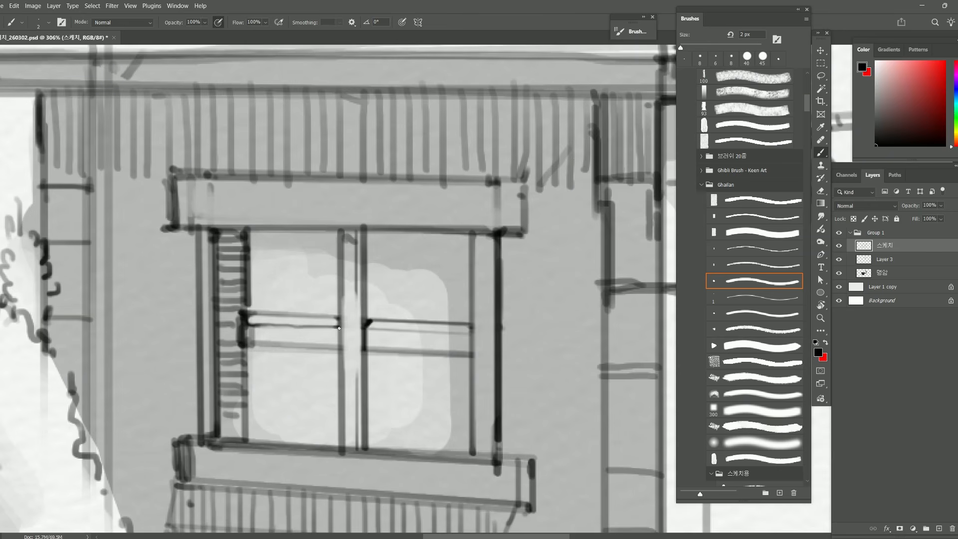
Step: Clean up the left end of the main window's crossbar with a smaller eraser and return to the 2 px brush
{"action": "key", "text": "e"}
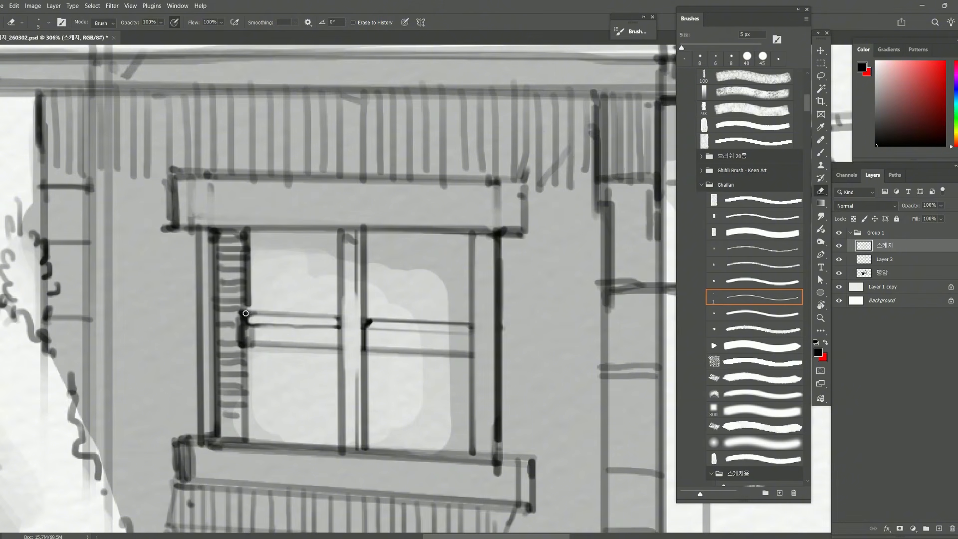
{"action": "key", "text": "bracketleft"}
{"action": "key", "text": "bracketleft"}
{"action": "key", "text": "bracketleft"}
{"action": "key", "text": "b"}
Step: Examine the main window's reworked mullion and crossbar up close and against the whole house
{"action": "scroll", "coordinate": [327, 303], "scroll_direction": "down", "scroll_amount": 5}
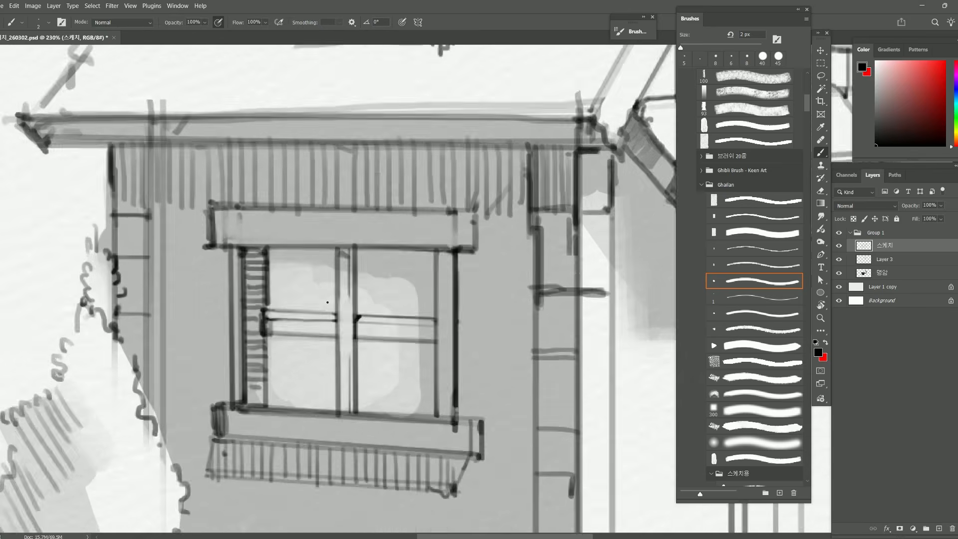
{"action": "scroll", "coordinate": [450, 375], "scroll_direction": "down", "scroll_amount": 4}
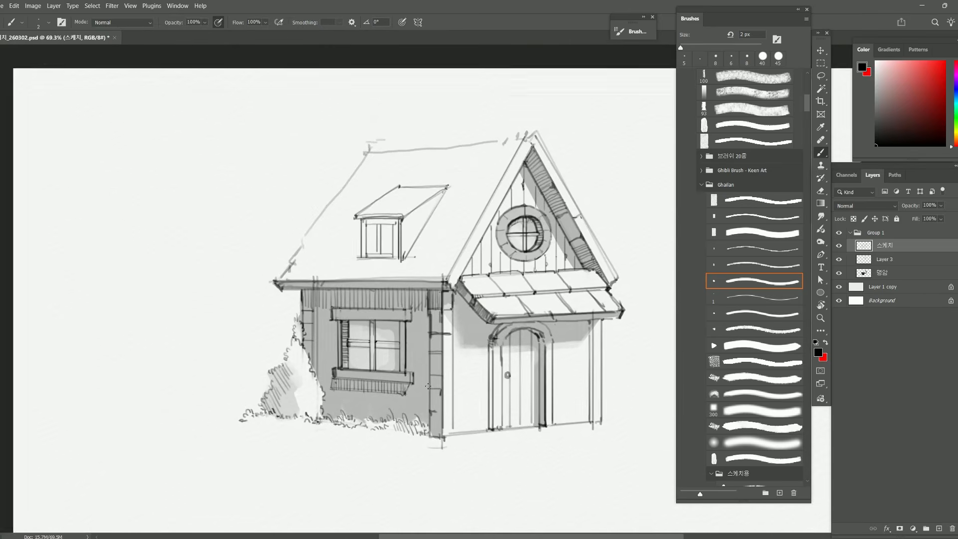
{"action": "scroll", "coordinate": [451, 365], "scroll_direction": "up", "scroll_amount": 2}
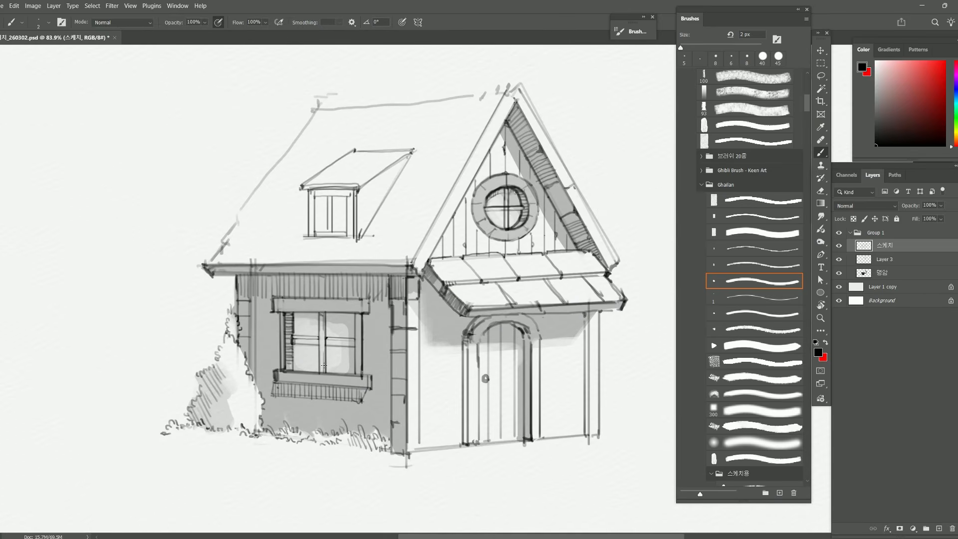
{"action": "scroll", "coordinate": [317, 366], "scroll_direction": "up", "scroll_amount": 5}
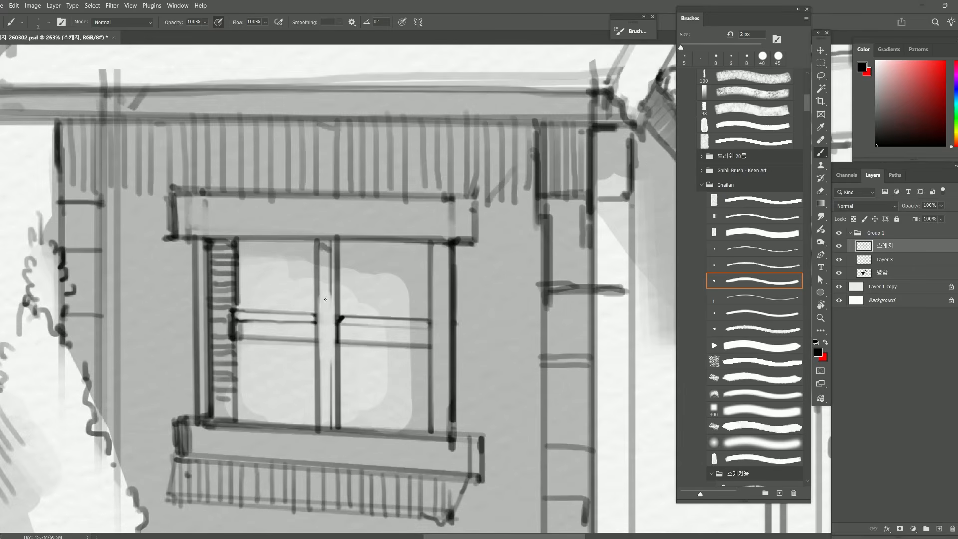
{"action": "left_click_drag", "start_coordinate": [349, 351], "coordinate": [345, 335]}
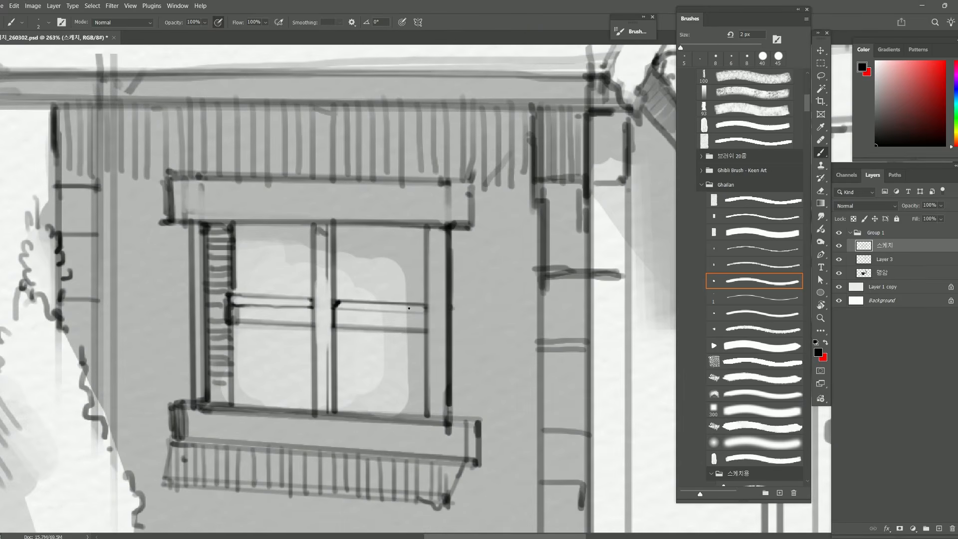
{"action": "scroll", "coordinate": [291, 317], "scroll_direction": "up", "scroll_amount": 2}
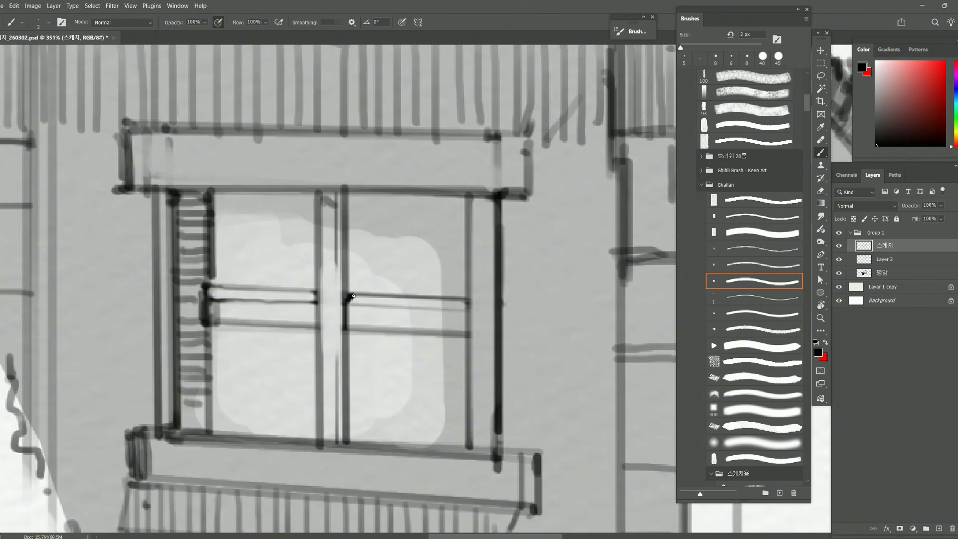
{"action": "scroll", "coordinate": [360, 291], "scroll_direction": "down", "scroll_amount": 8}
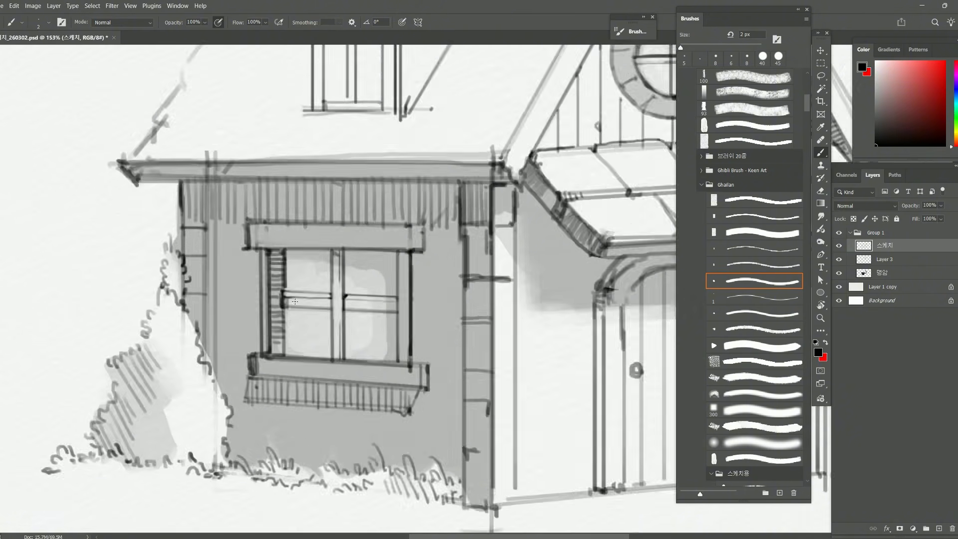
{"action": "scroll", "coordinate": [261, 194], "scroll_direction": "up", "scroll_amount": 4}
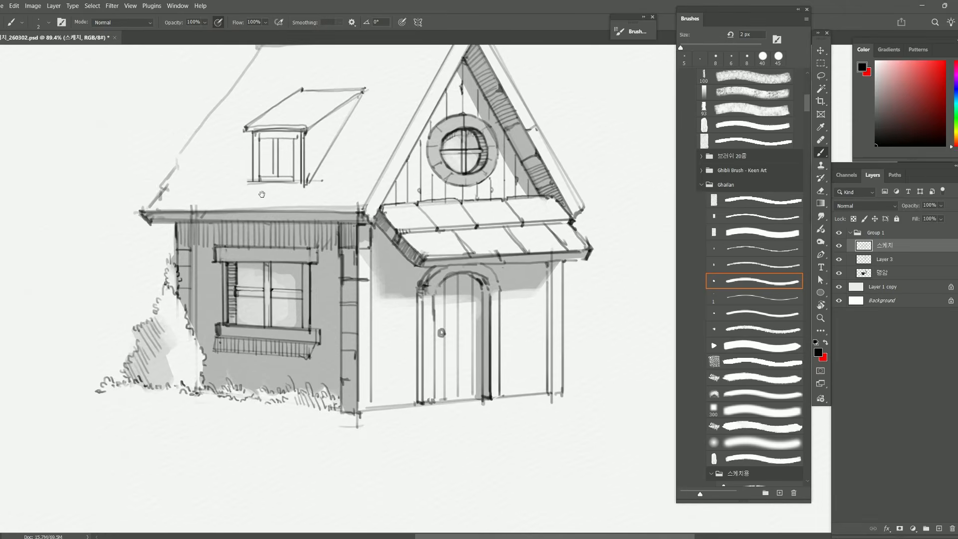
Step: Add a double-lined horizontal crossbar across the dormer window with the 2 px brush
{"action": "scroll", "coordinate": [357, 293], "scroll_direction": "up", "scroll_amount": 3}
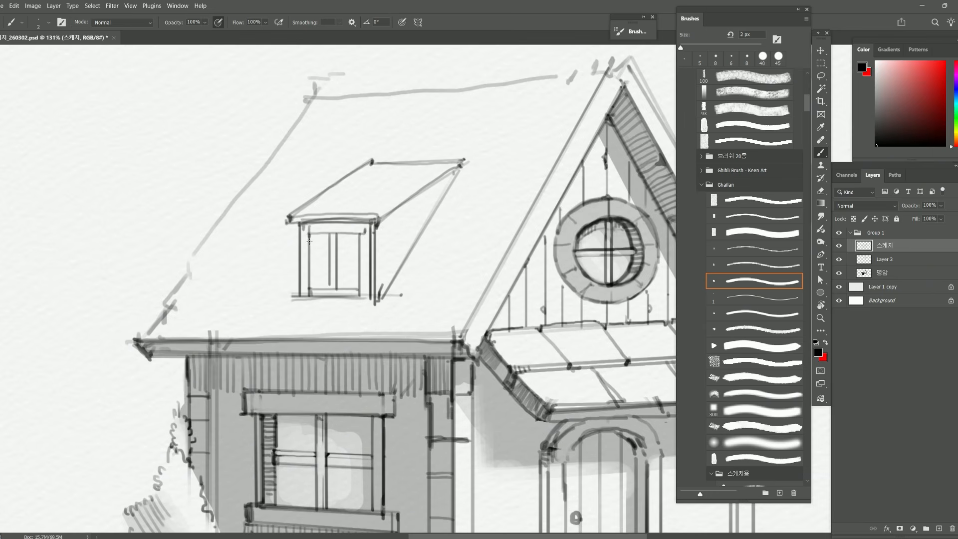
{"action": "mouse_move", "coordinate": [309, 236]}
{"action": "left_mouse_down"}
{"action": "mouse_move", "coordinate": [326, 259]}
{"action": "mouse_move", "coordinate": [361, 258]}
{"action": "mouse_move", "coordinate": [311, 260]}
{"action": "left_mouse_up"}
{"action": "key", "text": "ctrl+z"}
{"action": "mouse_move", "coordinate": [360, 265]}
{"action": "left_mouse_down"}
{"action": "mouse_move", "coordinate": [307, 267]}
{"action": "mouse_move", "coordinate": [359, 265]}
{"action": "mouse_move", "coordinate": [308, 266]}
{"action": "mouse_move", "coordinate": [360, 265]}
{"action": "left_mouse_up"}
Step: Erase the mullion lines crossing the dormer window's crossbar with an enlarged eraser and return to the 2 px brush
{"action": "key", "text": "e"}
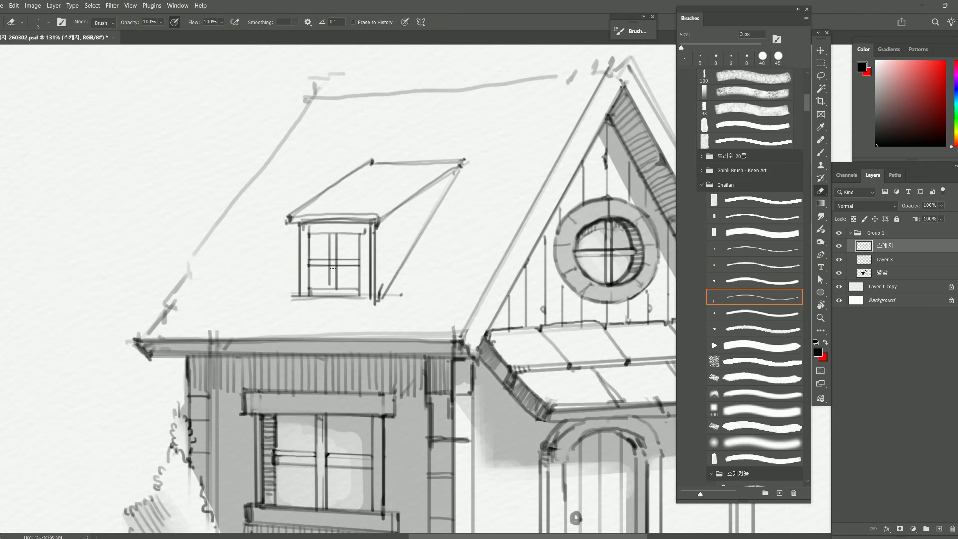
{"action": "key", "text": "bracketright"}
{"action": "key", "text": "bracketright"}
{"action": "key", "text": "bracketright"}
{"action": "key", "text": "b"}
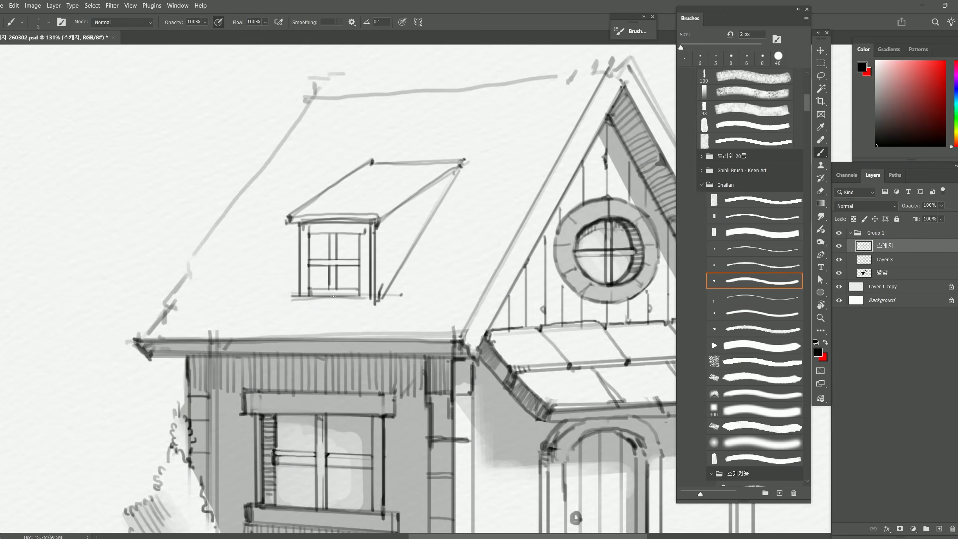
Step: Reinforce the front eave line along the lower edge of the dormer roof with the 2 px brush
{"action": "scroll", "coordinate": [334, 262], "scroll_direction": "down", "scroll_amount": 6}
{"action": "scroll", "coordinate": [384, 309], "scroll_direction": "up", "scroll_amount": 5}
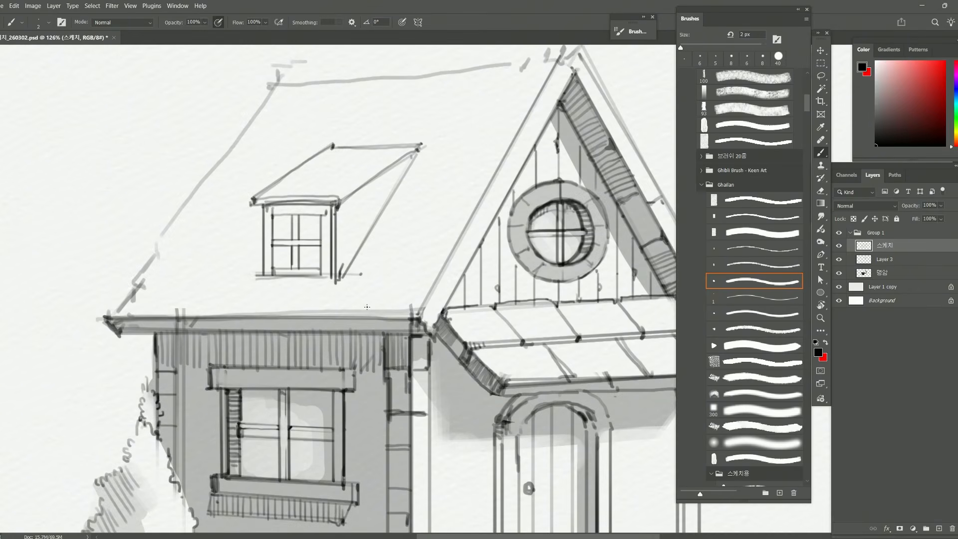
{"action": "mouse_move", "coordinate": [277, 220]}
{"action": "left_mouse_down"}
{"action": "mouse_move", "coordinate": [280, 263]}
{"action": "mouse_move", "coordinate": [276, 206]}
{"action": "left_mouse_up"}
{"action": "left_click_drag", "start_coordinate": [373, 245], "coordinate": [371, 260]}
{"action": "mouse_move", "coordinate": [249, 211]}
{"action": "left_mouse_down"}
{"action": "mouse_move", "coordinate": [247, 220]}
{"action": "mouse_move", "coordinate": [328, 219]}
{"action": "left_mouse_up"}
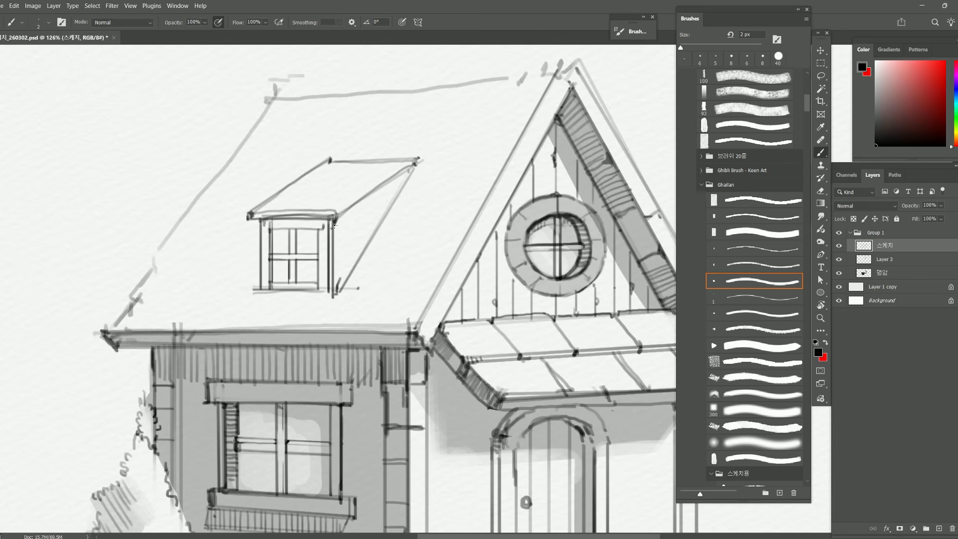
Step: Draw vertical plank lines across the dormer's triangular side wall, shortening them toward the main roof
{"action": "mouse_move", "coordinate": [338, 220]}
{"action": "left_mouse_down"}
{"action": "mouse_move", "coordinate": [341, 278]}
{"action": "mouse_move", "coordinate": [348, 244]}
{"action": "mouse_move", "coordinate": [346, 274]}
{"action": "left_mouse_up"}
{"action": "left_click_drag", "start_coordinate": [355, 206], "coordinate": [354, 251]}
{"action": "mouse_move", "coordinate": [363, 197]}
{"action": "left_mouse_down"}
{"action": "mouse_move", "coordinate": [363, 254]}
{"action": "mouse_move", "coordinate": [369, 247]}
{"action": "left_mouse_up"}
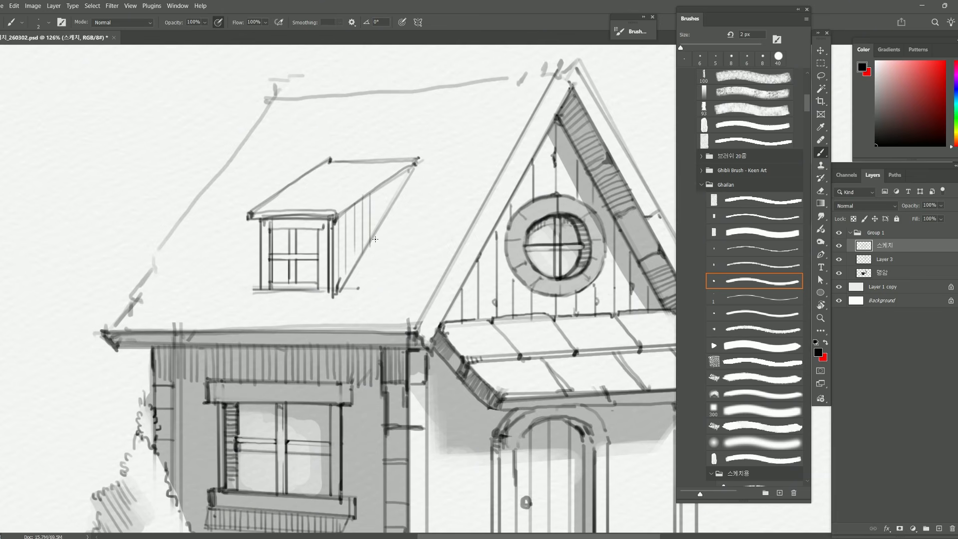
{"action": "mouse_move", "coordinate": [378, 186]}
{"action": "left_mouse_down"}
{"action": "mouse_move", "coordinate": [378, 229]}
{"action": "mouse_move", "coordinate": [395, 209]}
{"action": "left_mouse_up"}
{"action": "left_click_drag", "start_coordinate": [401, 173], "coordinate": [402, 189]}
Step: Draw horizontal tile-row lines across the dormer's sloping roof
{"action": "scroll", "coordinate": [388, 227], "scroll_direction": "down", "scroll_amount": 8}
{"action": "scroll", "coordinate": [397, 228], "scroll_direction": "up", "scroll_amount": 5}
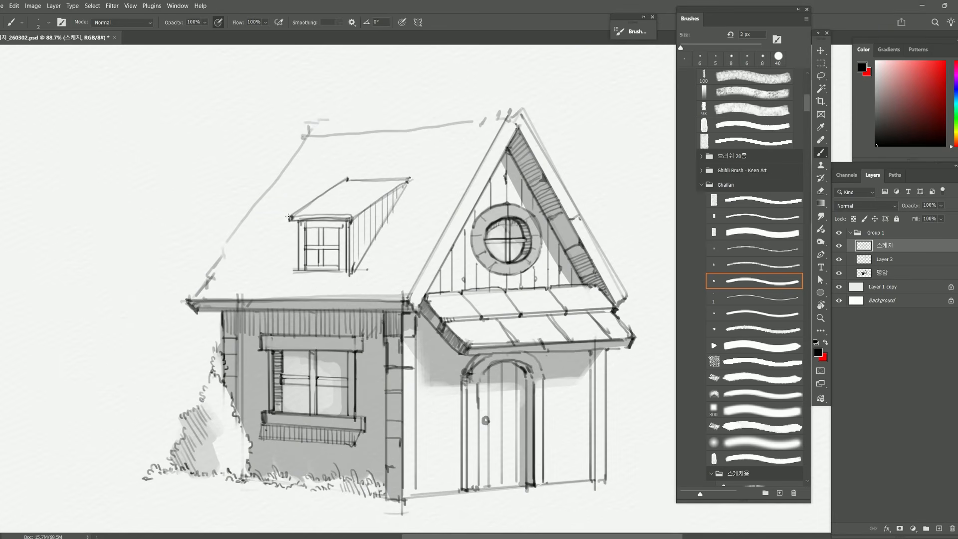
{"action": "mouse_move", "coordinate": [305, 216]}
{"action": "left_mouse_down"}
{"action": "mouse_move", "coordinate": [350, 216]}
{"action": "mouse_move", "coordinate": [322, 209]}
{"action": "mouse_move", "coordinate": [387, 194]}
{"action": "left_mouse_up"}
{"action": "left_click_drag", "start_coordinate": [330, 188], "coordinate": [407, 179]}
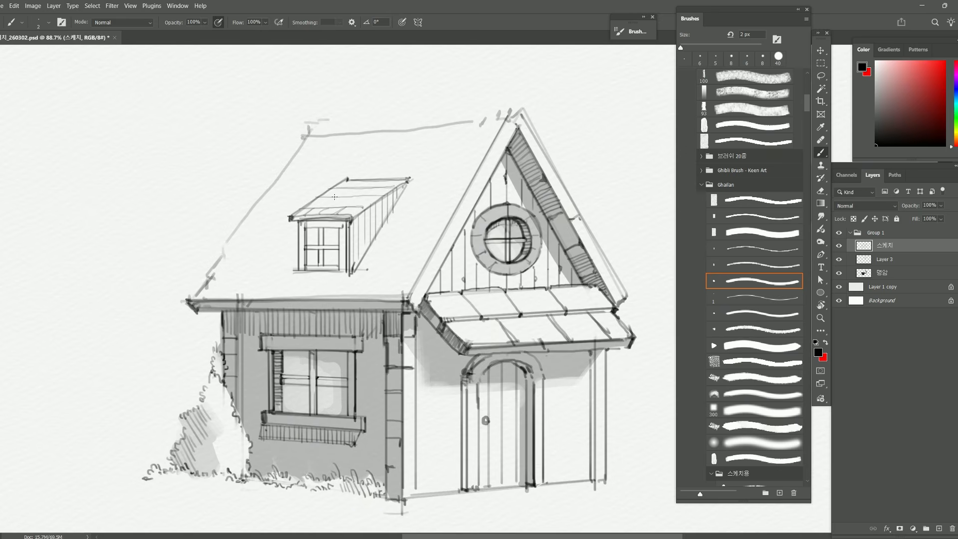
Step: Detail the dormer roof with tile seams and redraw its outer sloping edge as separate overlapping tile segments
{"action": "mouse_move", "coordinate": [348, 197]}
{"action": "left_mouse_down"}
{"action": "mouse_move", "coordinate": [337, 207]}
{"action": "mouse_move", "coordinate": [357, 205]}
{"action": "mouse_move", "coordinate": [321, 205]}
{"action": "mouse_move", "coordinate": [330, 197]}
{"action": "left_mouse_up"}
{"action": "key", "text": "ctrl+z"}
{"action": "left_click_drag", "start_coordinate": [286, 217], "coordinate": [317, 196]}
{"action": "left_click_drag", "start_coordinate": [316, 196], "coordinate": [329, 188]}
{"action": "left_click_drag", "start_coordinate": [330, 186], "coordinate": [345, 179]}
Step: Erase stray lines along the dormer roof's outer sloping edge with an 8 px eraser and return to the 3 px brush
{"action": "key", "text": "e"}
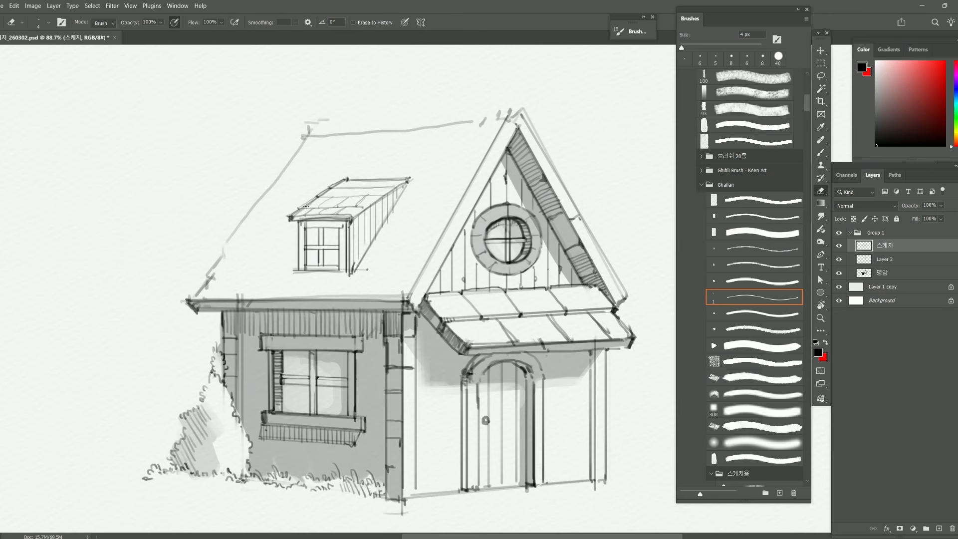
{"action": "key", "text": "b"}
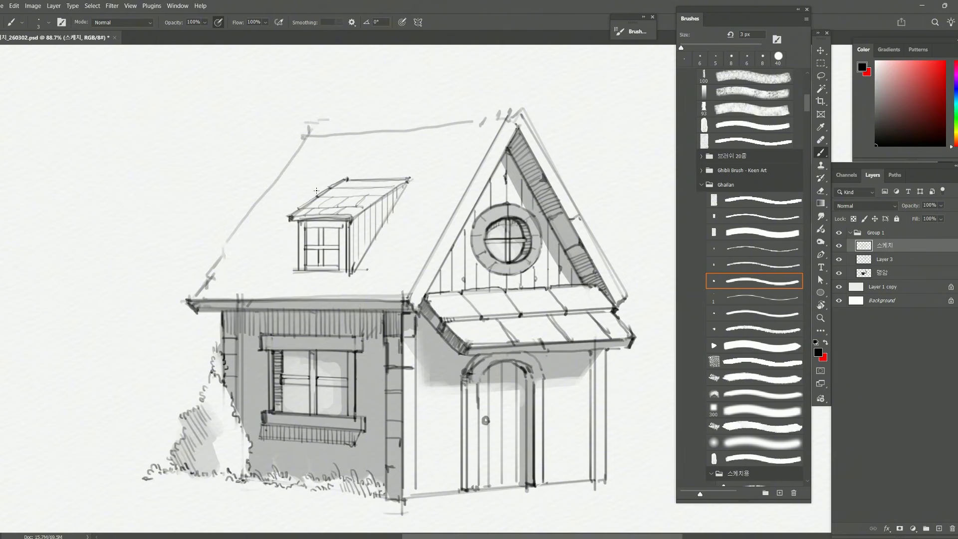
{"action": "key", "text": "e"}
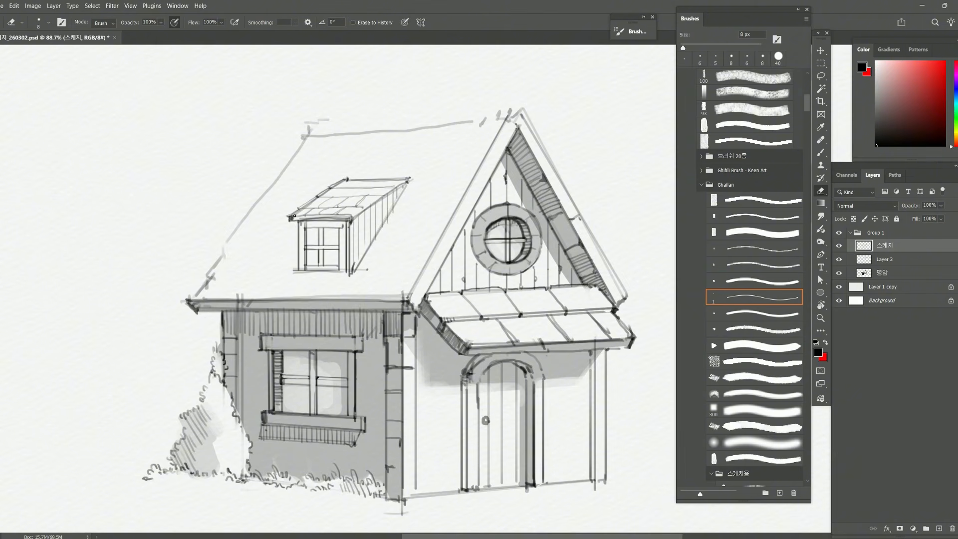
{"action": "left_click_drag", "start_coordinate": [295, 215], "coordinate": [345, 180]}
{"action": "key", "text": "n"}
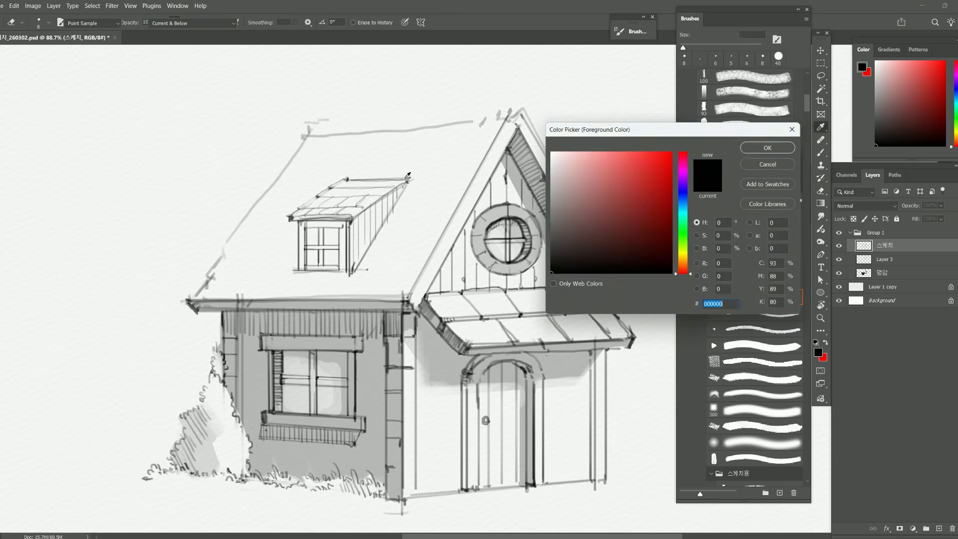
{"action": "key", "text": "Escape"}
{"action": "key", "text": "b"}
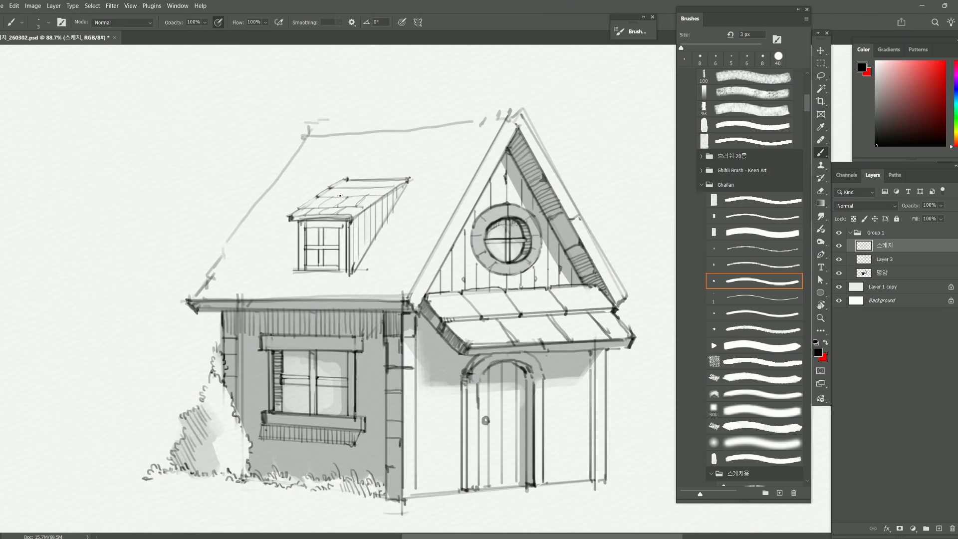
Step: Finish the dormer roof's tile rows and thicken its outer sloping edge with a 10 px brush
{"action": "left_click_drag", "start_coordinate": [342, 193], "coordinate": [385, 186]}
{"action": "left_click_drag", "start_coordinate": [408, 178], "coordinate": [352, 217]}
{"action": "left_click_drag", "start_coordinate": [407, 183], "coordinate": [353, 220]}
{"action": "key", "text": "bracketright"}
{"action": "left_click_drag", "start_coordinate": [409, 178], "coordinate": [353, 217]}
{"action": "left_click_drag", "start_coordinate": [408, 178], "coordinate": [354, 214]}
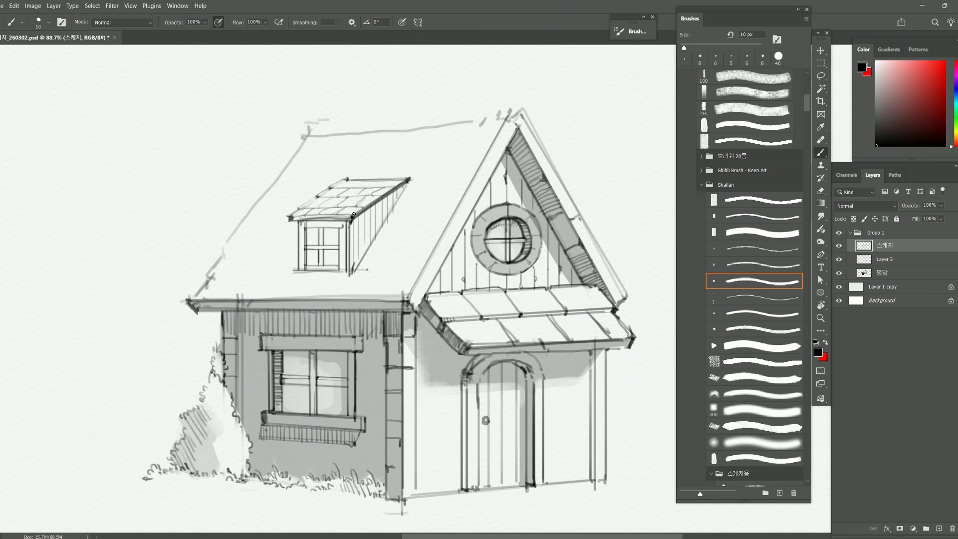
Step: Reduce the brush to 4 px and add a new layer above the sketch layer
{"action": "key", "text": "bracketleft"}
{"action": "key", "text": "bracketleft"}
{"action": "key", "text": "bracketleft"}
{"action": "key", "text": "bracketleft"}
{"action": "scroll", "coordinate": [406, 172], "scroll_direction": "down", "scroll_amount": 3}
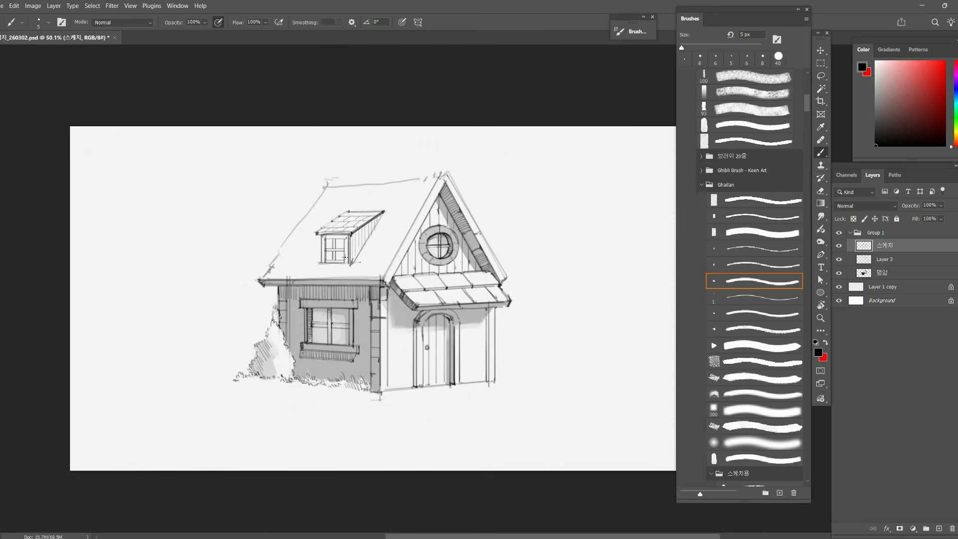
{"action": "scroll", "coordinate": [406, 172], "scroll_direction": "up", "scroll_amount": 3}
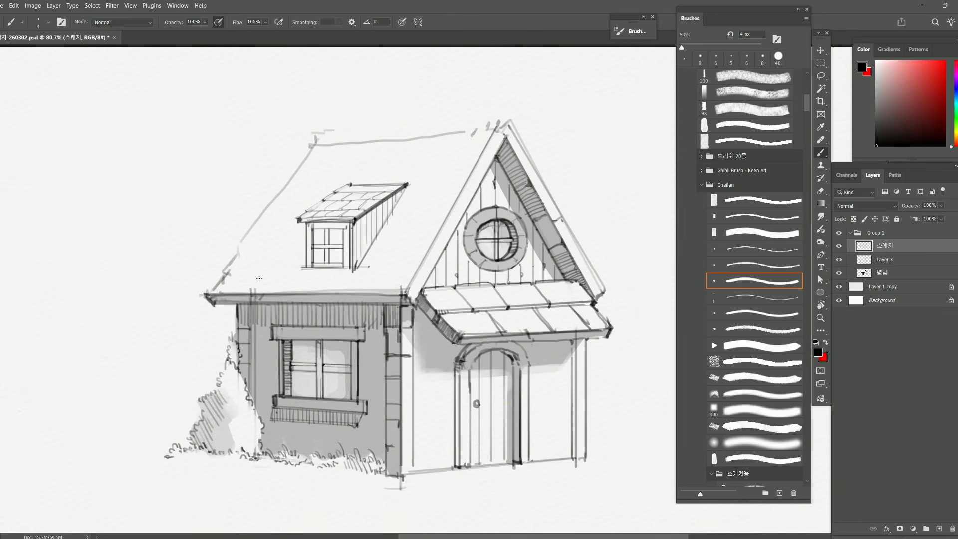
{"action": "left_click", "coordinate": [414, 275], "text": "shift"}
{"action": "key", "text": "ctrl+z"}
{"action": "key", "text": "ctrl+shift+alt+n"}
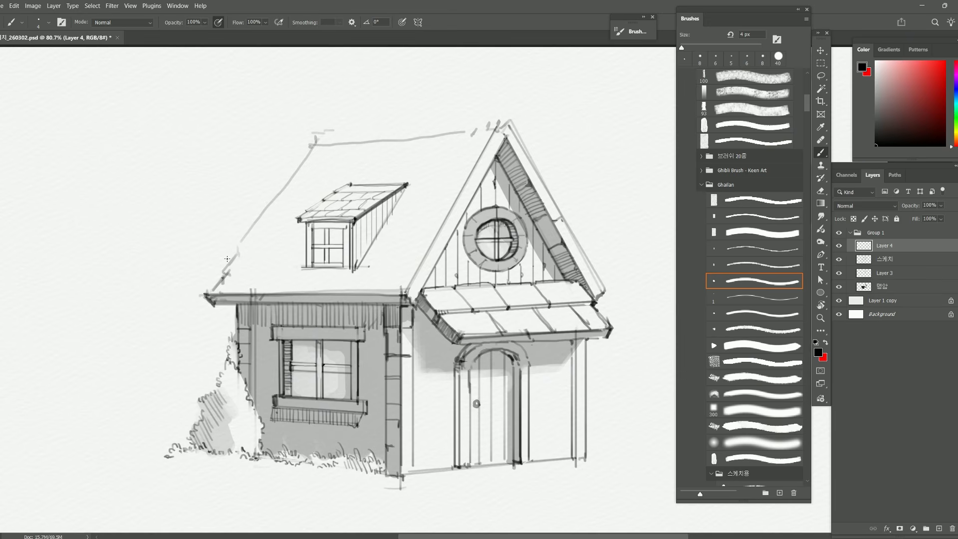
Step: Draw three straight tile-row lines across the lower part of the main roof, spaced upward from the eave
{"action": "left_click", "coordinate": [413, 277], "text": "shift"}
{"action": "left_click", "coordinate": [224, 278], "text": "shift"}
{"action": "left_click", "coordinate": [424, 256], "text": "shift"}
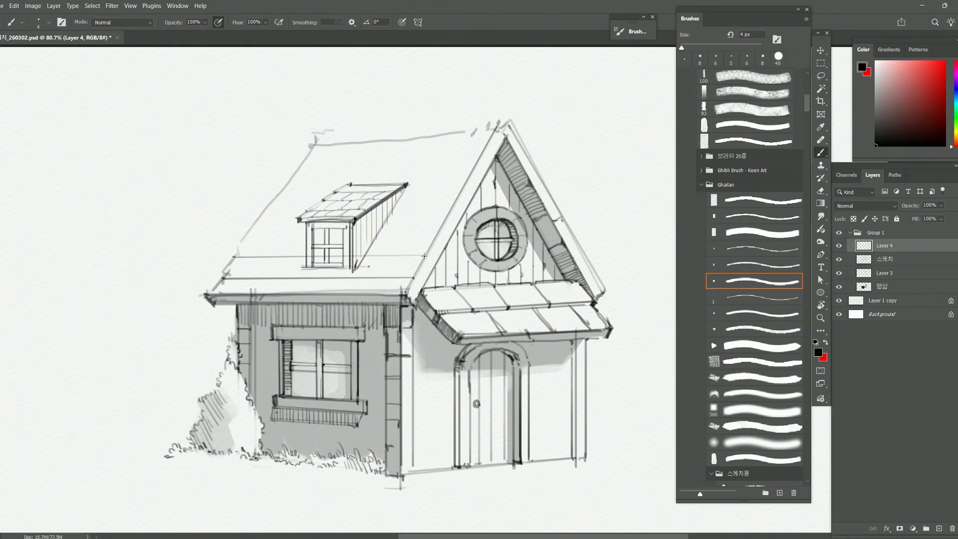
{"action": "left_click", "coordinate": [234, 257], "text": "shift"}
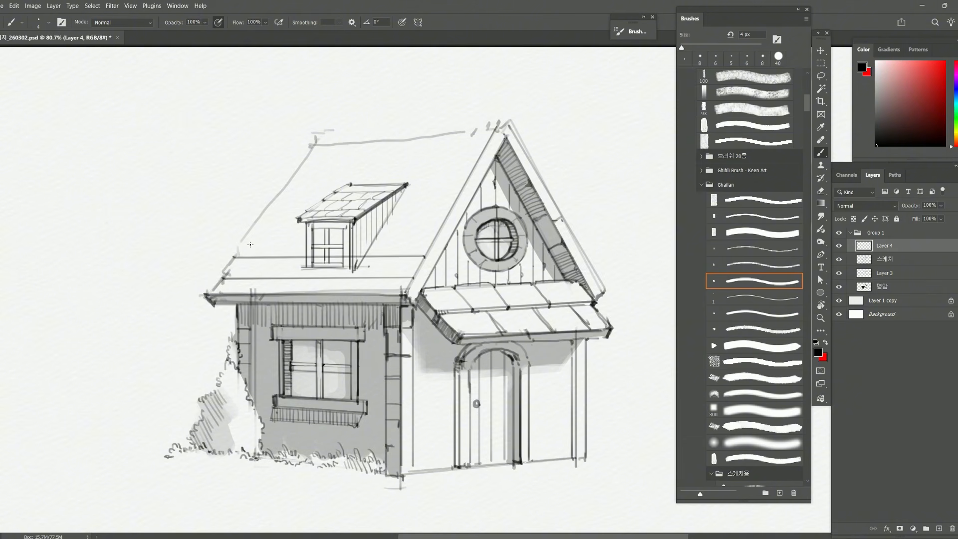
{"action": "left_click", "coordinate": [435, 237], "text": "shift"}
{"action": "left_click", "coordinate": [244, 239], "text": "shift"}
Step: Continue the straight tile-row lines up the main roof to the ridge, angling them gradually to follow the perspective
{"action": "left_click", "coordinate": [258, 221]}
{"action": "left_click", "coordinate": [442, 222], "text": "shift"}
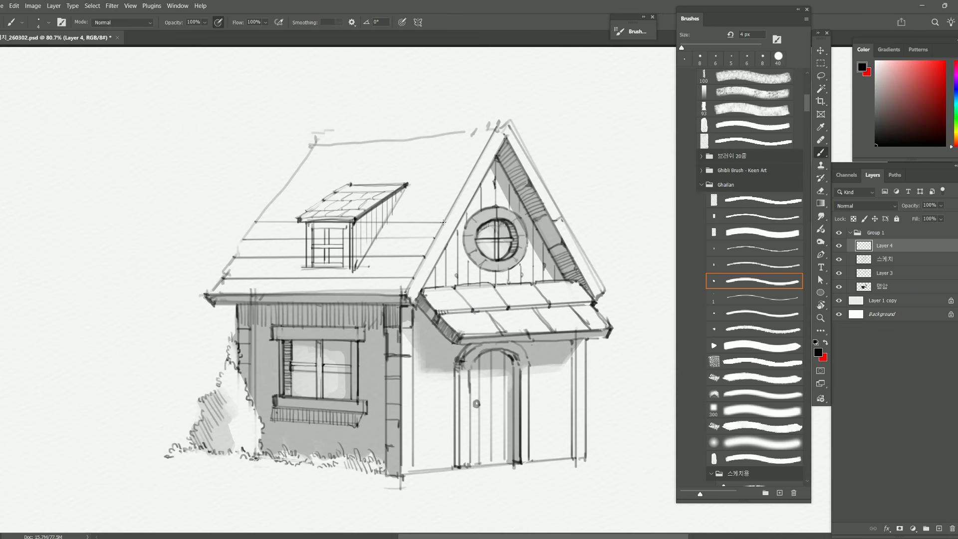
{"action": "key", "text": "ctrl+z"}
{"action": "key", "text": "ctrl+z"}
{"action": "left_click", "coordinate": [444, 219], "text": "shift"}
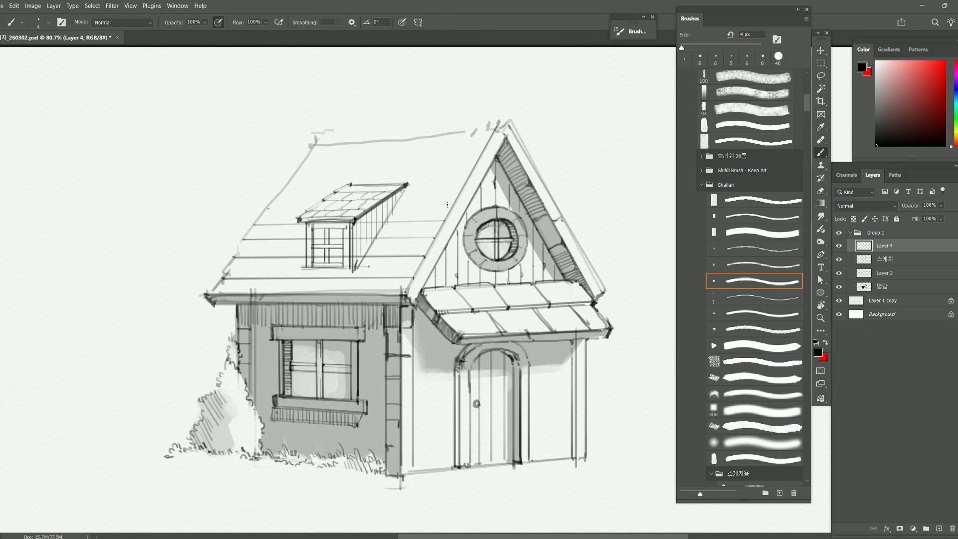
{"action": "left_click", "coordinate": [449, 205], "text": "shift"}
{"action": "left_click", "coordinate": [283, 192]}
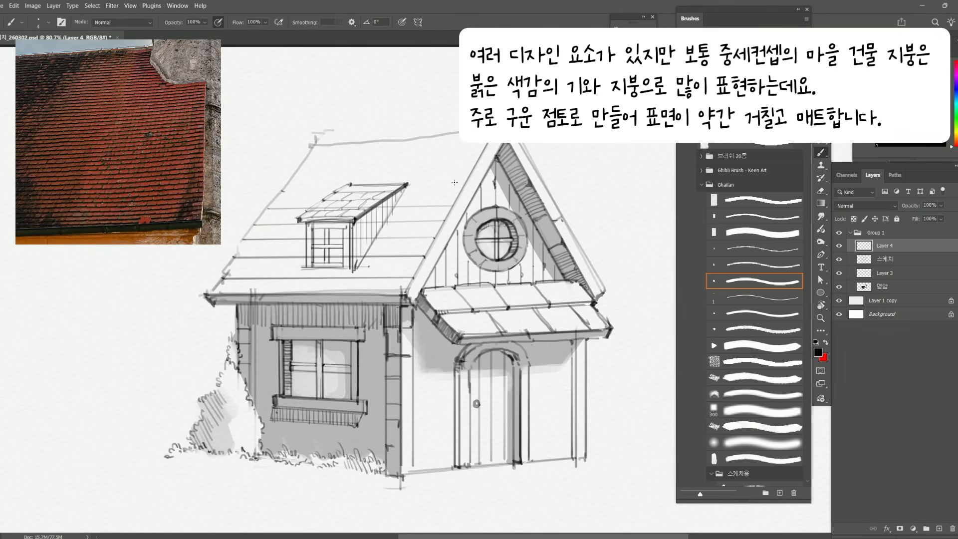
{"action": "left_click", "coordinate": [460, 186], "text": "shift"}
{"action": "left_click", "coordinate": [473, 169], "text": "shift"}
{"action": "left_click", "coordinate": [309, 160]}
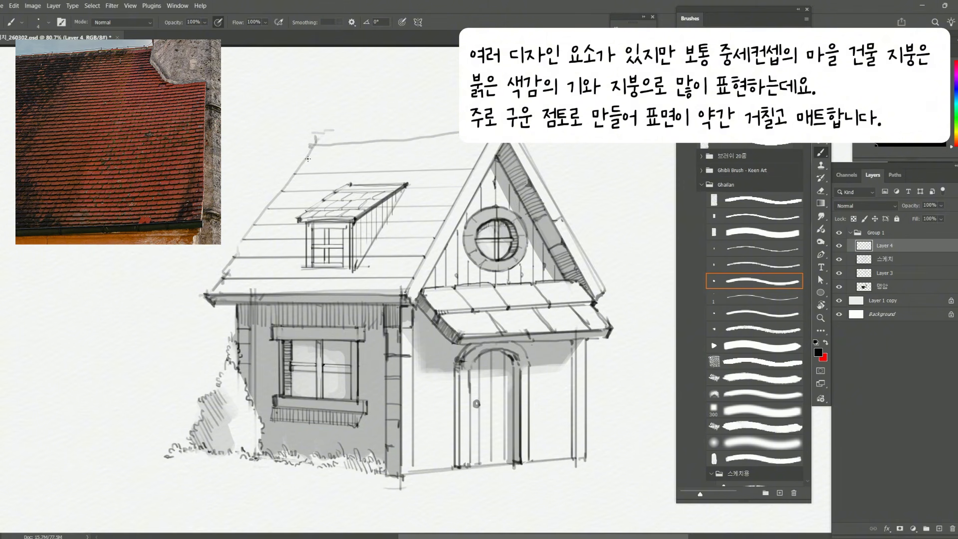
{"action": "left_click", "coordinate": [488, 148], "text": "shift"}
Step: Erase the row lines that cross the dormer with a 35 px eraser and return to the 4 px brush
{"action": "key", "text": "e"}
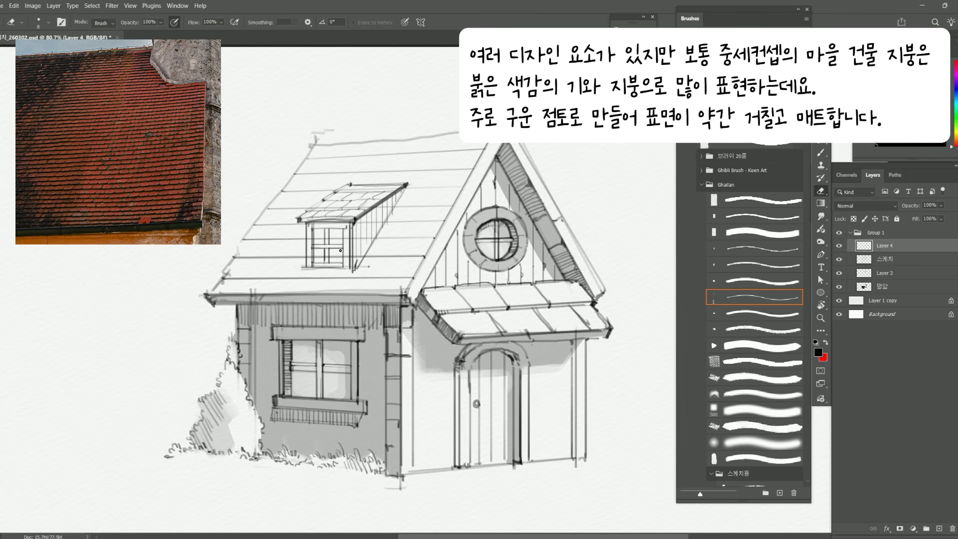
{"action": "key", "text": "bracketright"}
{"action": "key", "text": "bracketright"}
{"action": "key", "text": "bracketright"}
{"action": "key", "text": "bracketright"}
{"action": "key", "text": "bracketright"}
{"action": "key", "text": "bracketright"}
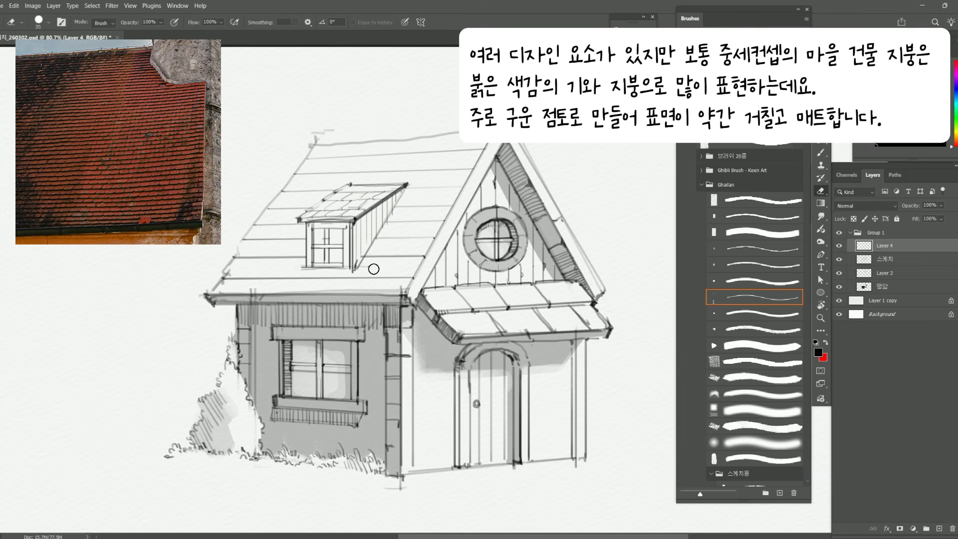
{"action": "key", "text": "b"}
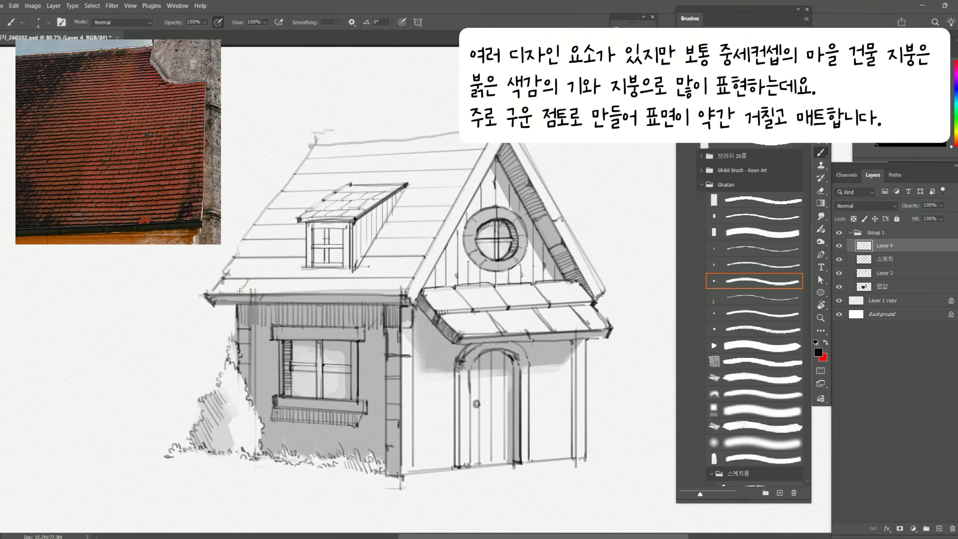
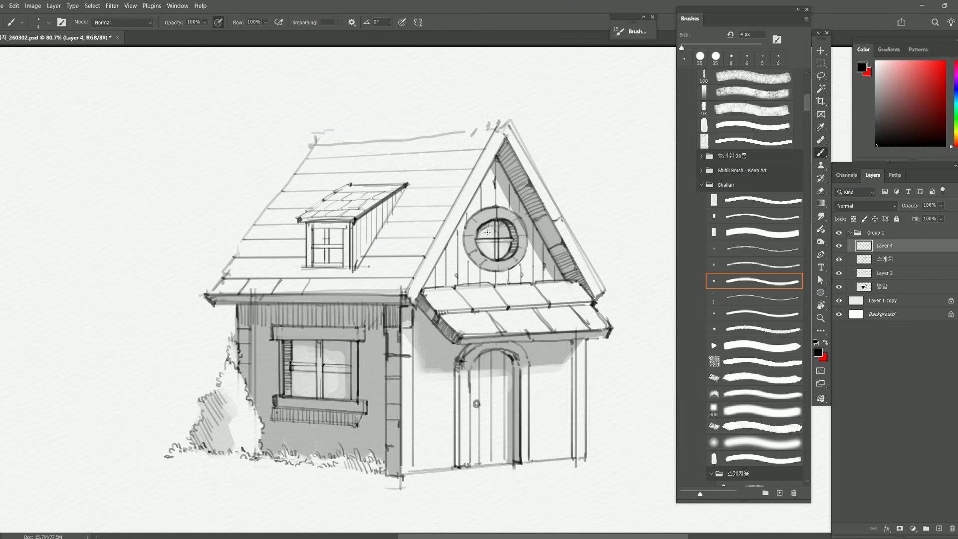
Step: Draw slanted, staggered tile seams along the lowest rows of the main roof and notch its outer sloping edge
{"action": "mouse_move", "coordinate": [337, 278]}
{"action": "left_mouse_down"}
{"action": "mouse_move", "coordinate": [330, 294]}
{"action": "mouse_move", "coordinate": [358, 282]}
{"action": "mouse_move", "coordinate": [355, 292]}
{"action": "mouse_move", "coordinate": [380, 294]}
{"action": "left_mouse_up"}
{"action": "left_click_drag", "start_coordinate": [243, 239], "coordinate": [232, 255]}
{"action": "left_click_drag", "start_coordinate": [232, 256], "coordinate": [226, 271]}
{"action": "mouse_move", "coordinate": [273, 258]}
{"action": "left_mouse_down"}
{"action": "mouse_move", "coordinate": [264, 279]}
{"action": "mouse_move", "coordinate": [277, 257]}
{"action": "mouse_move", "coordinate": [301, 276]}
{"action": "left_mouse_up"}
{"action": "left_click_drag", "start_coordinate": [385, 260], "coordinate": [373, 279]}
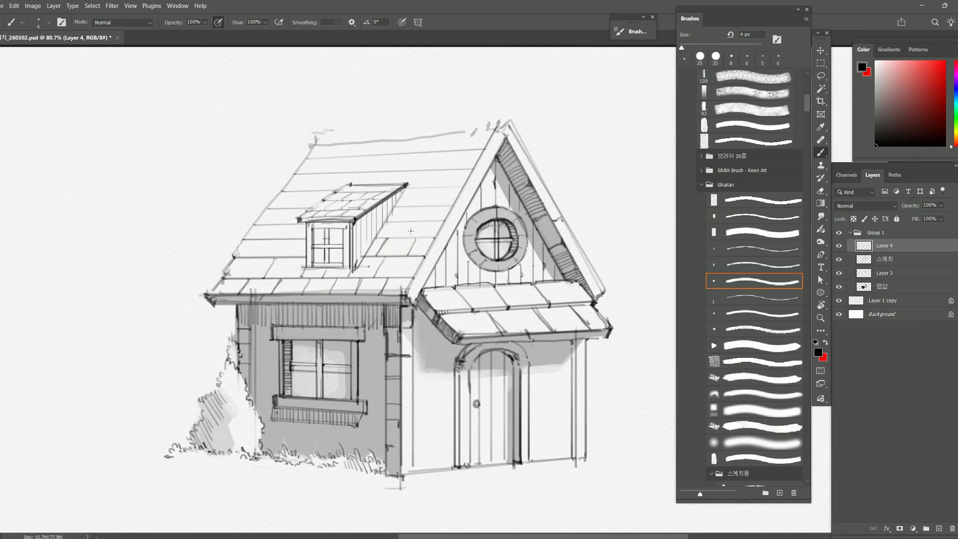
Step: Draw staggered tile seams in the middle rows of the main roof on both sides of the dormer
{"action": "scroll", "coordinate": [359, 308], "scroll_direction": "down", "scroll_amount": 3}
{"action": "scroll", "coordinate": [361, 306], "scroll_direction": "up", "scroll_amount": 4}
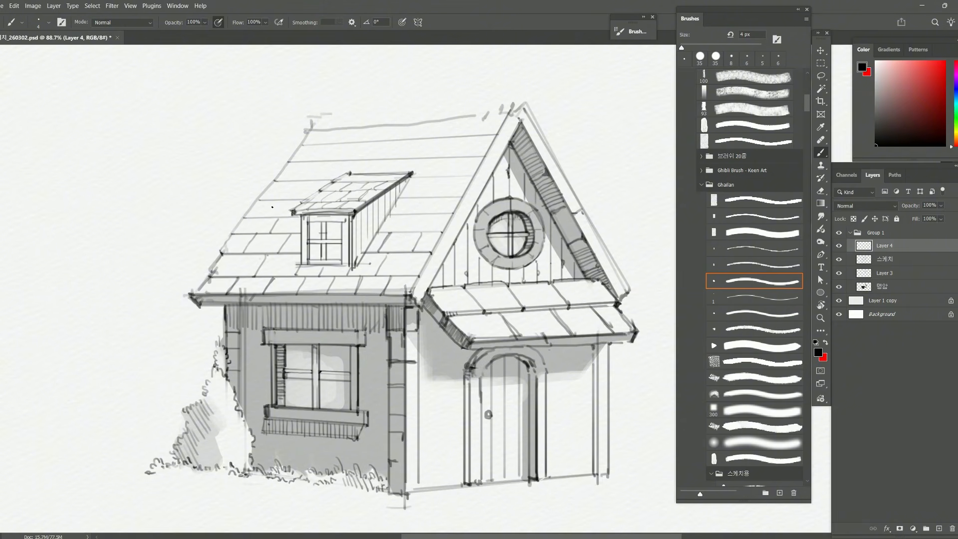
{"action": "left_click_drag", "start_coordinate": [271, 203], "coordinate": [264, 216]}
{"action": "left_click_drag", "start_coordinate": [413, 215], "coordinate": [405, 231]}
{"action": "mouse_move", "coordinate": [437, 200]}
{"action": "left_mouse_down"}
{"action": "mouse_move", "coordinate": [430, 213]}
{"action": "mouse_move", "coordinate": [405, 209]}
{"action": "left_mouse_up"}
{"action": "mouse_move", "coordinate": [431, 182]}
{"action": "left_mouse_down"}
{"action": "mouse_move", "coordinate": [421, 196]}
{"action": "mouse_move", "coordinate": [451, 193]}
{"action": "left_mouse_up"}
Step: Draw staggered tile seams in the upper rows of the main roof above the dormer
{"action": "scroll", "coordinate": [416, 218], "scroll_direction": "down", "scroll_amount": 3}
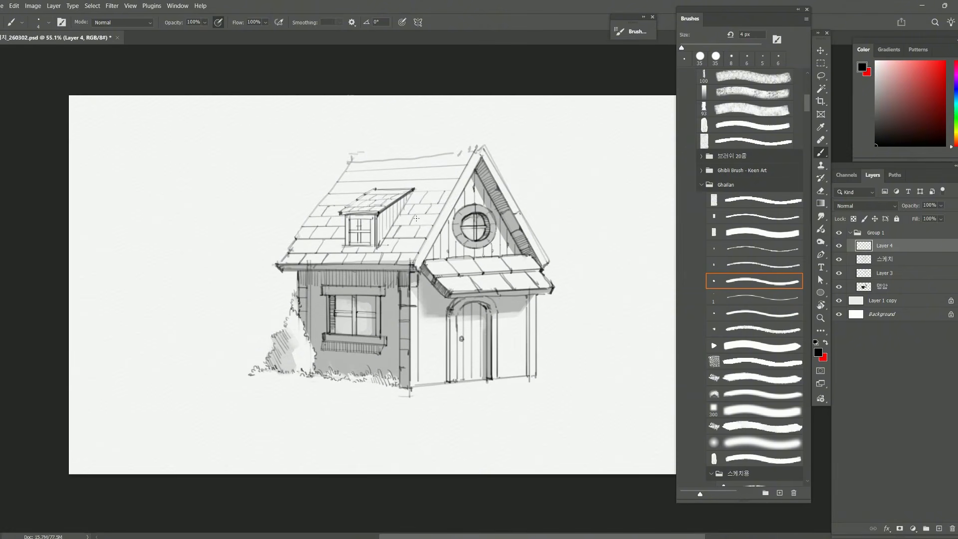
{"action": "scroll", "coordinate": [416, 218], "scroll_direction": "up", "scroll_amount": 1}
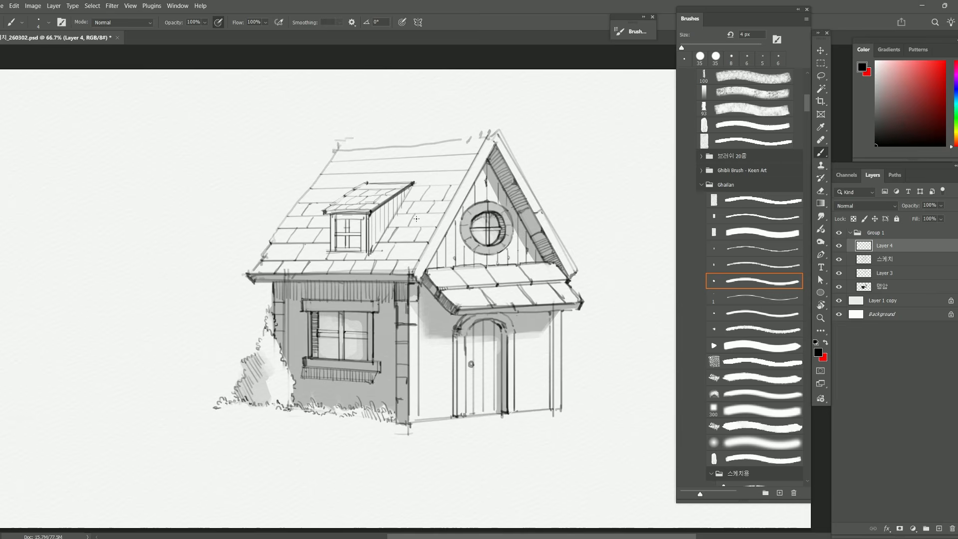
{"action": "scroll", "coordinate": [415, 218], "scroll_direction": "up", "scroll_amount": 1}
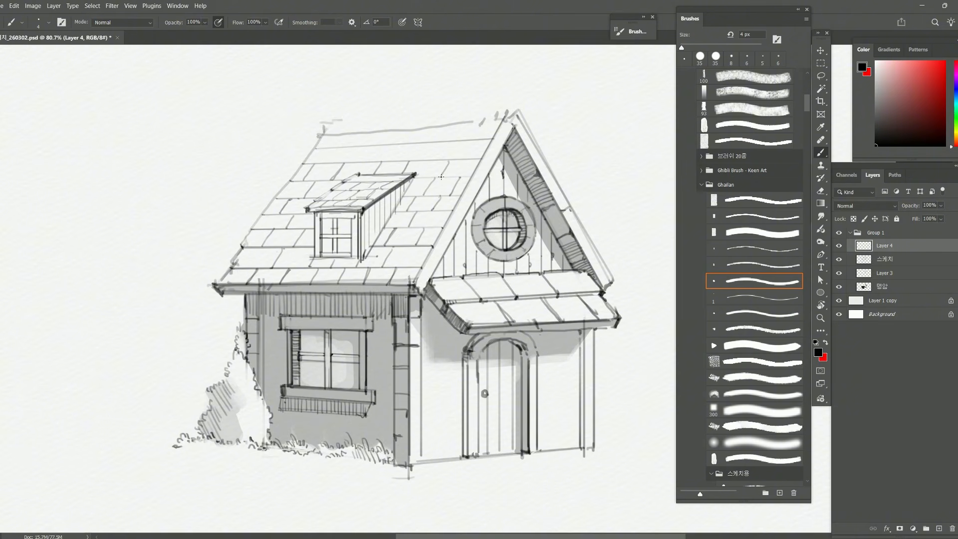
{"action": "mouse_move", "coordinate": [334, 148]}
{"action": "left_mouse_down"}
{"action": "mouse_move", "coordinate": [323, 165]}
{"action": "mouse_move", "coordinate": [366, 147]}
{"action": "mouse_move", "coordinate": [360, 159]}
{"action": "mouse_move", "coordinate": [440, 142]}
{"action": "mouse_move", "coordinate": [428, 161]}
{"action": "left_mouse_up"}
{"action": "left_click_drag", "start_coordinate": [478, 141], "coordinate": [463, 159]}
Step: Complete the top tile row and extend the ridge line to the gable peak
{"action": "key", "text": "ctrl+minus"}
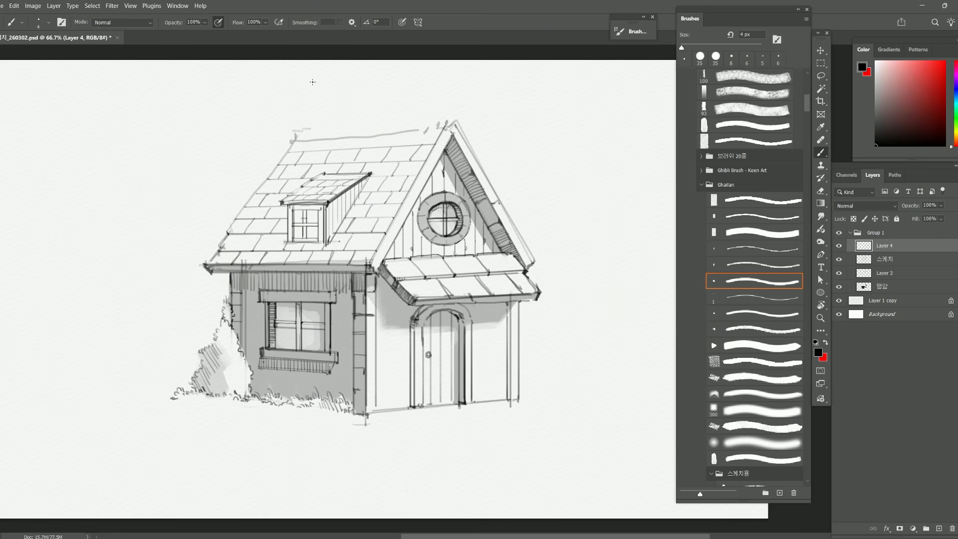
{"action": "scroll", "coordinate": [278, 172], "scroll_direction": "up", "scroll_amount": 2}
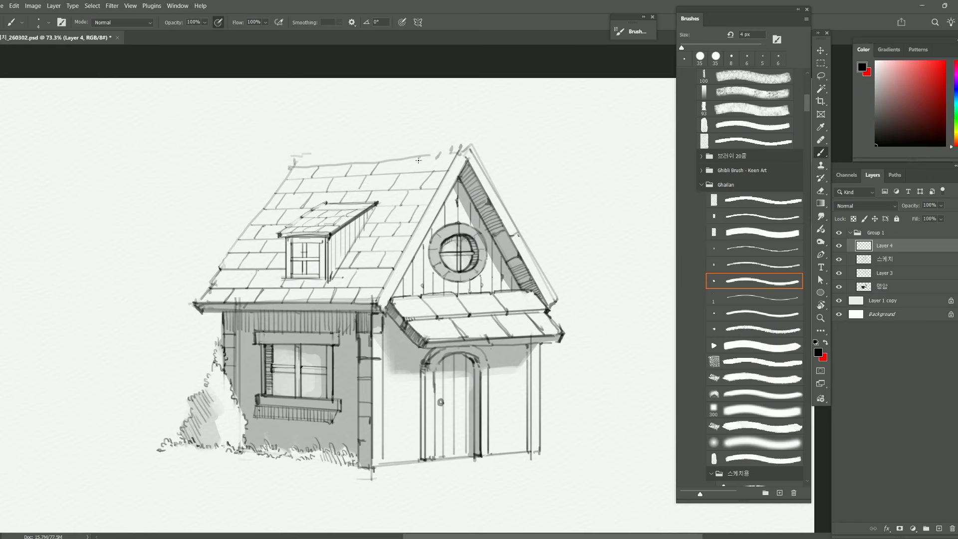
{"action": "left_click_drag", "start_coordinate": [440, 152], "coordinate": [459, 144]}
{"action": "scroll", "coordinate": [294, 385], "scroll_direction": "down", "scroll_amount": 1}
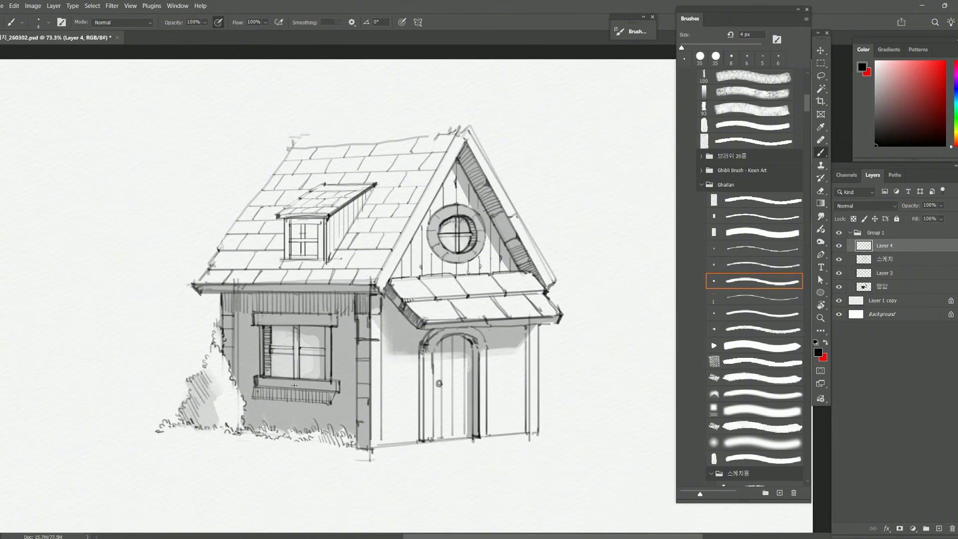
{"action": "scroll", "coordinate": [337, 341], "scroll_direction": "down", "scroll_amount": 2}
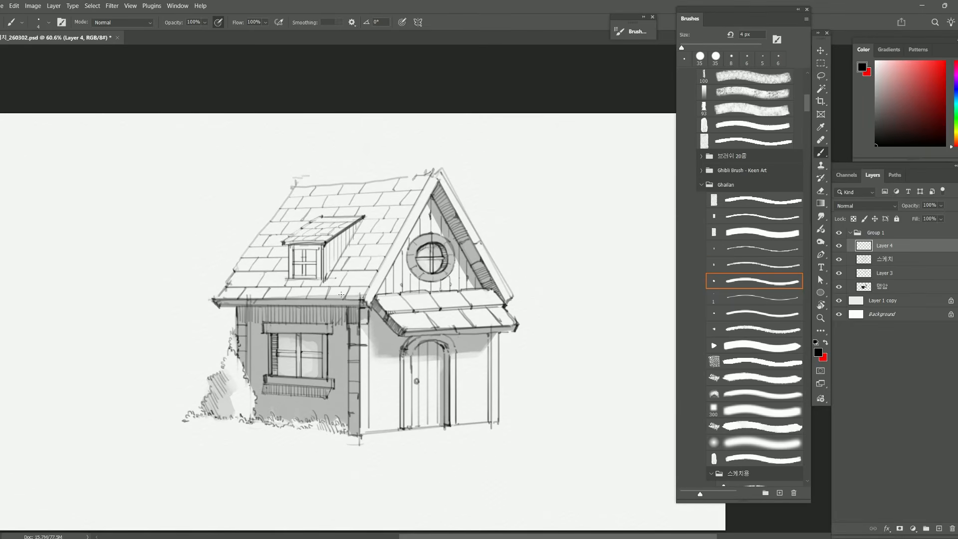
{"action": "scroll", "coordinate": [341, 294], "scroll_direction": "up", "scroll_amount": 1}
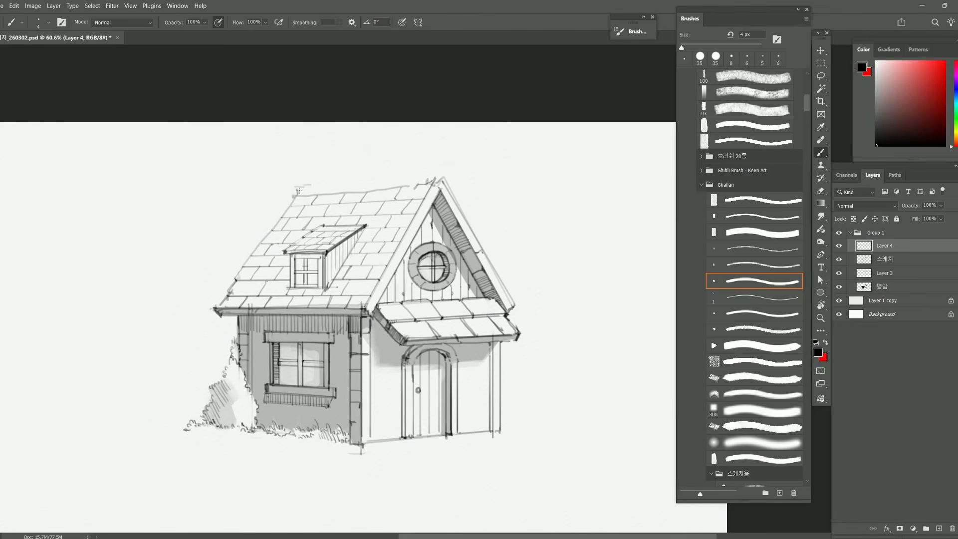
{"action": "mouse_move", "coordinate": [284, 164]}
{"action": "left_mouse_down"}
{"action": "mouse_move", "coordinate": [285, 230]}
{"action": "mouse_move", "coordinate": [309, 229]}
{"action": "left_mouse_up"}
{"action": "key", "text": "ctrl+z"}
{"action": "key", "text": "ctrl+z"}
Step: Merge the roof tile layer into the sketch layer and add a new layer above it
{"action": "left_click", "coordinate": [839, 246]}
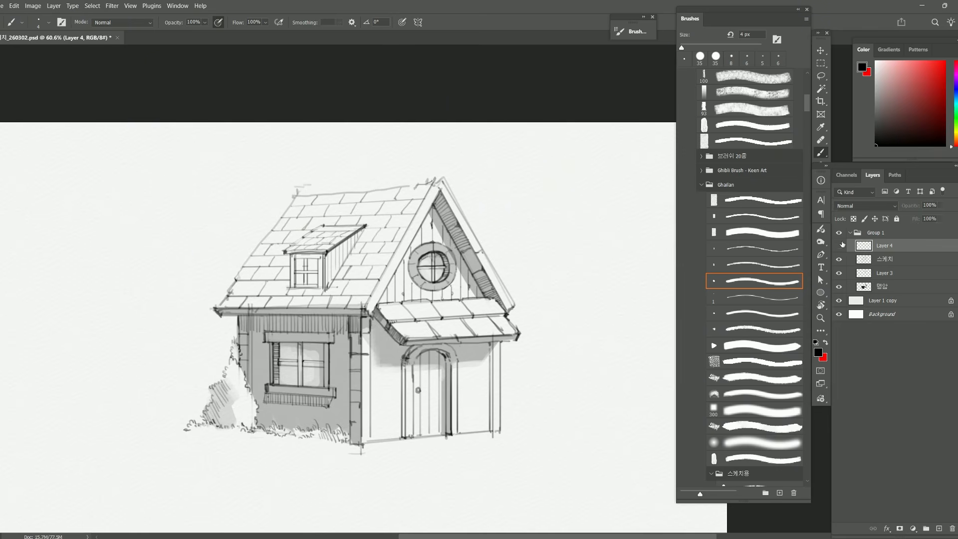
{"action": "left_click", "coordinate": [839, 246]}
{"action": "key", "text": "Delete"}
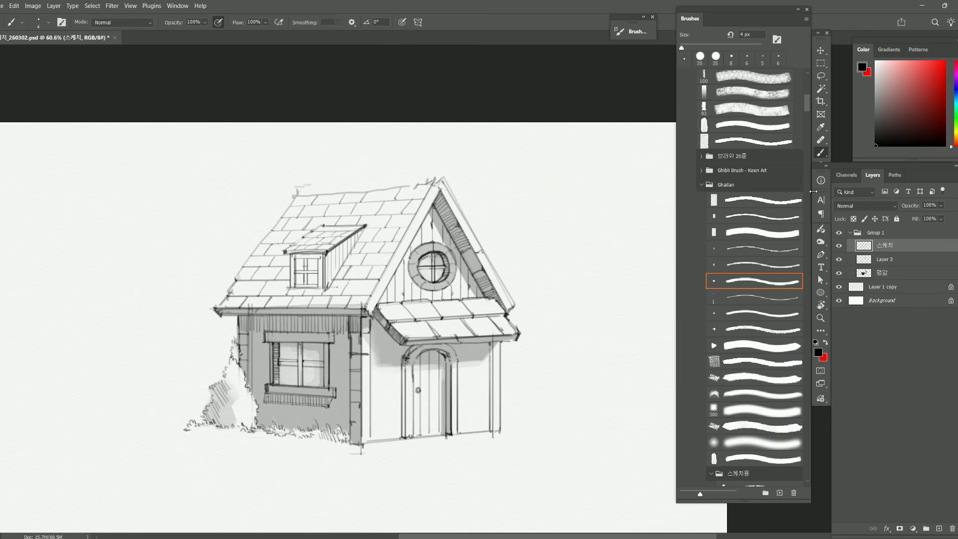
{"action": "key", "text": "ctrl+shift+n"}
{"action": "key", "text": "Return"}
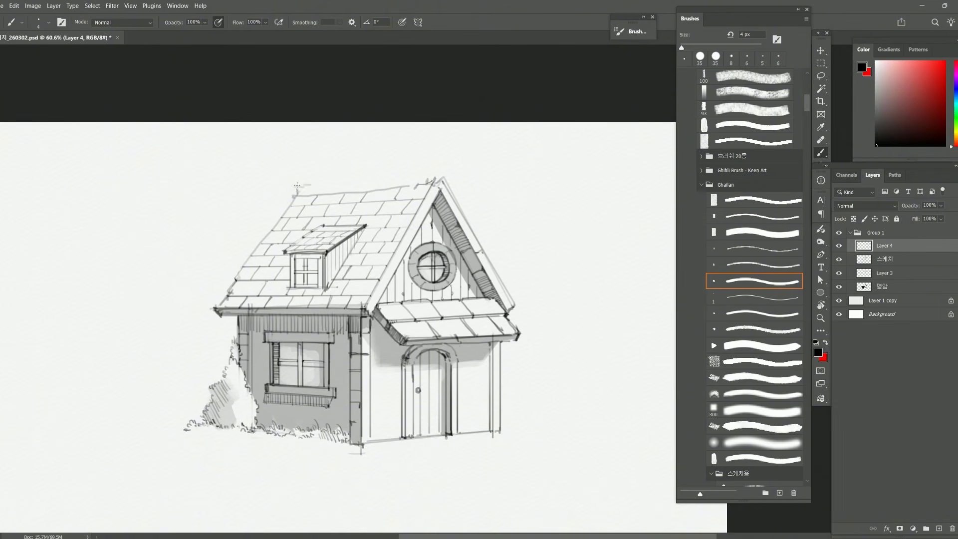
Step: Outline a box-shaped chimney with two visible sides rising from the far end of the roof ridge
{"action": "left_click_drag", "start_coordinate": [295, 177], "coordinate": [295, 230]}
{"action": "key", "text": "ctrl+z"}
{"action": "left_click_drag", "start_coordinate": [287, 179], "coordinate": [287, 234]}
{"action": "mouse_move", "coordinate": [288, 179]}
{"action": "left_mouse_down"}
{"action": "mouse_move", "coordinate": [312, 179]}
{"action": "mouse_move", "coordinate": [310, 225]}
{"action": "left_mouse_up"}
{"action": "left_click_drag", "start_coordinate": [286, 179], "coordinate": [323, 178]}
{"action": "key", "text": "e"}
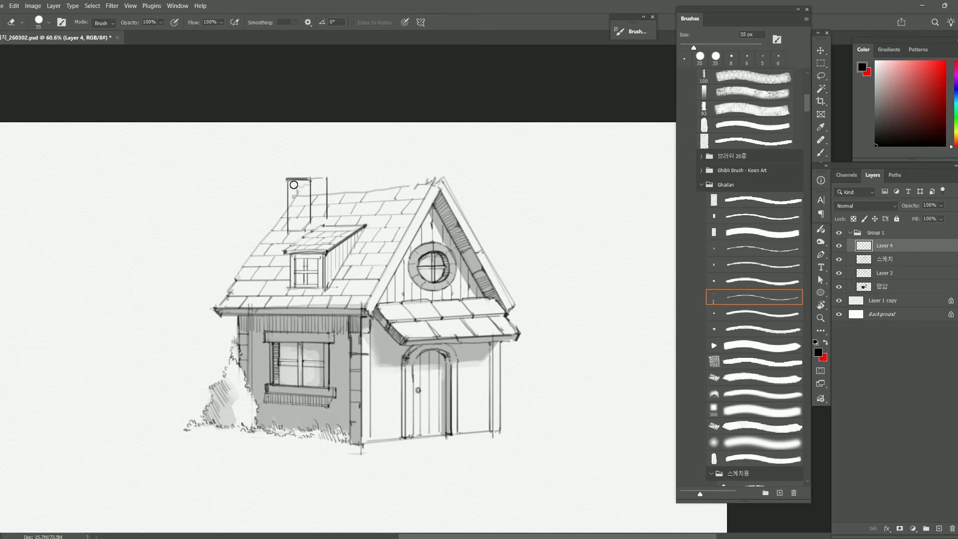
{"action": "mouse_move", "coordinate": [292, 185]}
{"action": "left_mouse_down"}
{"action": "mouse_move", "coordinate": [288, 199]}
{"action": "mouse_move", "coordinate": [326, 178]}
{"action": "left_mouse_up"}
{"action": "key", "text": "b"}
{"action": "key", "text": "ctrl+z"}
{"action": "key", "text": "ctrl+z"}
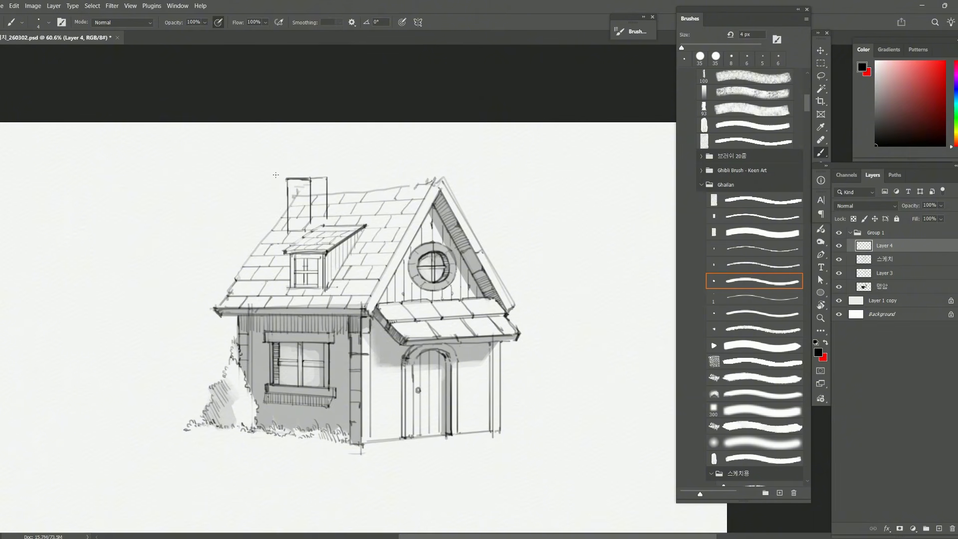
Step: Sketch a flat, overhanging cap on top of the chimney
{"action": "left_click_drag", "start_coordinate": [278, 166], "coordinate": [278, 181]}
{"action": "mouse_move", "coordinate": [280, 168]}
{"action": "left_mouse_down"}
{"action": "mouse_move", "coordinate": [327, 165]}
{"action": "mouse_move", "coordinate": [290, 167]}
{"action": "mouse_move", "coordinate": [331, 168]}
{"action": "mouse_move", "coordinate": [333, 180]}
{"action": "mouse_move", "coordinate": [299, 166]}
{"action": "mouse_move", "coordinate": [330, 170]}
{"action": "left_mouse_up"}
{"action": "key", "text": "ctrl+z"}
{"action": "key", "text": "ctrl+z"}
Step: Transform the chimney sketch to make it narrower and move it slightly upward on the roof
{"action": "key", "text": "ctrl+t"}
{"action": "key", "text": "Return"}
{"action": "key", "text": "v"}
{"action": "left_click_drag", "start_coordinate": [394, 243], "coordinate": [395, 233]}
{"action": "key", "text": "b"}
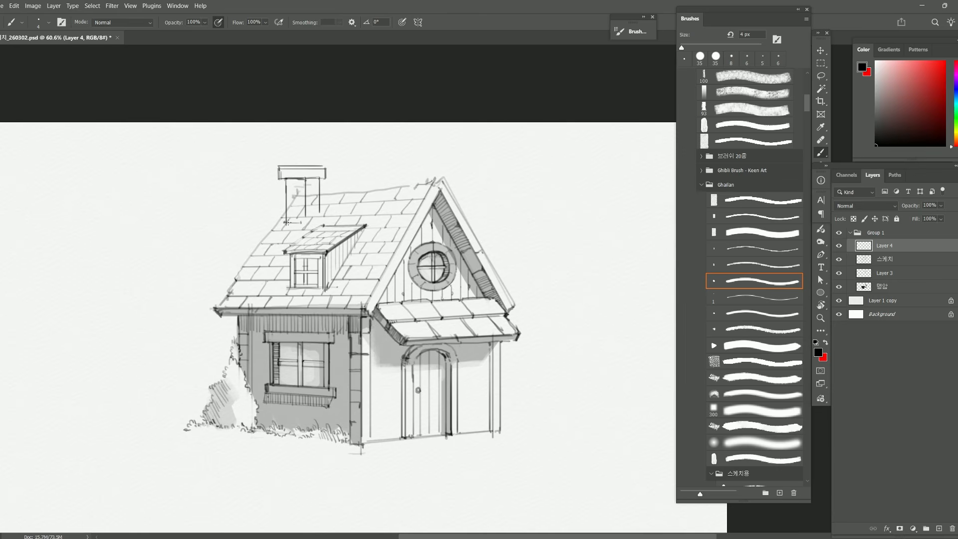
Step: Draw the chimney's base line along the roof slope and trim the overshooting lines with a 20 px eraser
{"action": "left_click_drag", "start_coordinate": [286, 222], "coordinate": [319, 223]}
{"action": "key", "text": "e"}
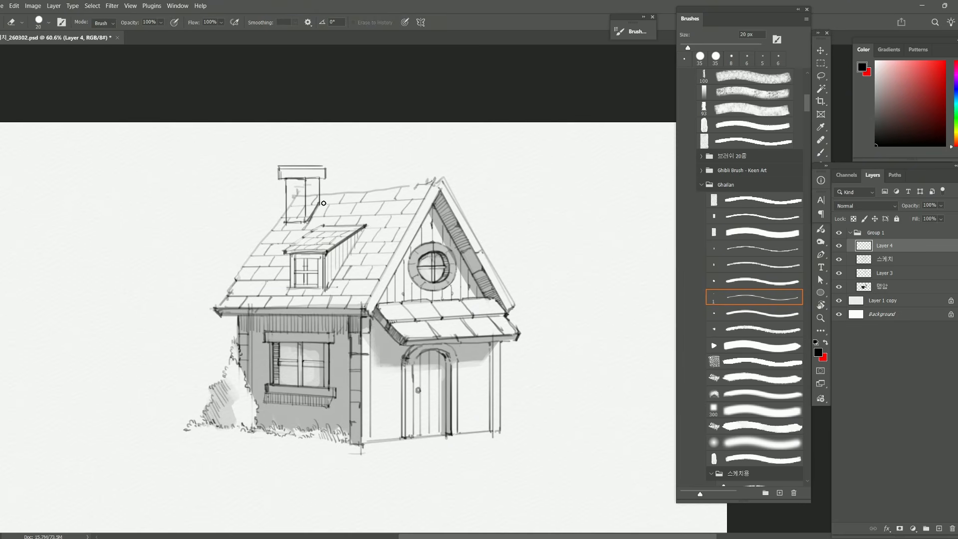
{"action": "key", "text": "b"}
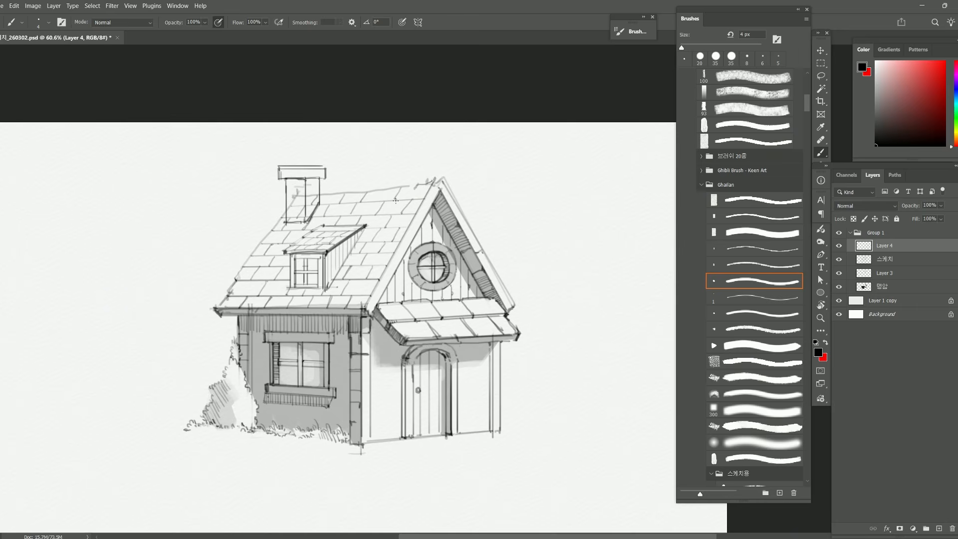
Step: Select the chimney's cap and move it upward to make the chimney taller
{"action": "key", "text": "m"}
{"action": "mouse_move", "coordinate": [247, 135]}
{"action": "left_mouse_down"}
{"action": "mouse_move", "coordinate": [353, 181]}
{"action": "mouse_move", "coordinate": [337, 163]}
{"action": "mouse_move", "coordinate": [286, 192]}
{"action": "mouse_move", "coordinate": [318, 194]}
{"action": "left_mouse_up"}
{"action": "key", "text": "v"}
{"action": "key", "text": "b"}
{"action": "key", "text": "ctrl+z"}
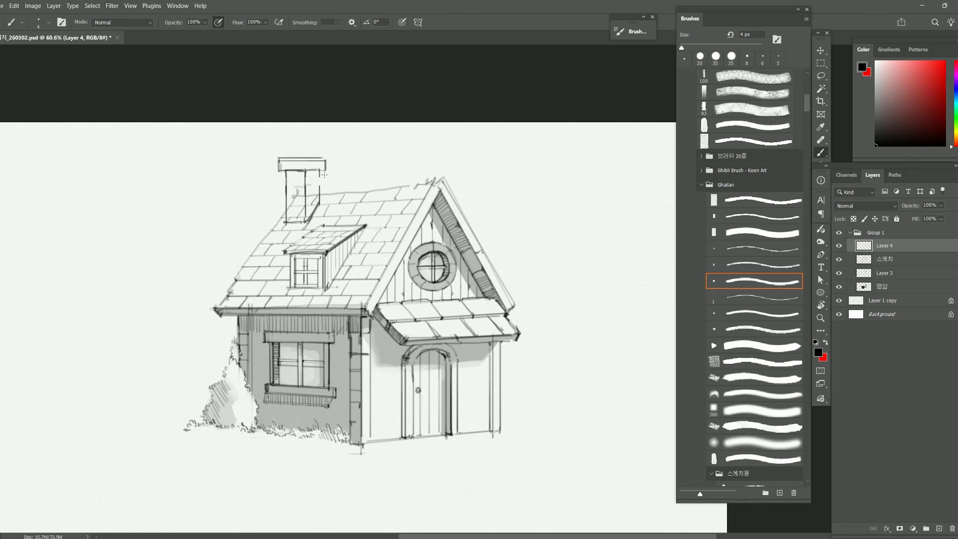
{"action": "key", "text": "m"}
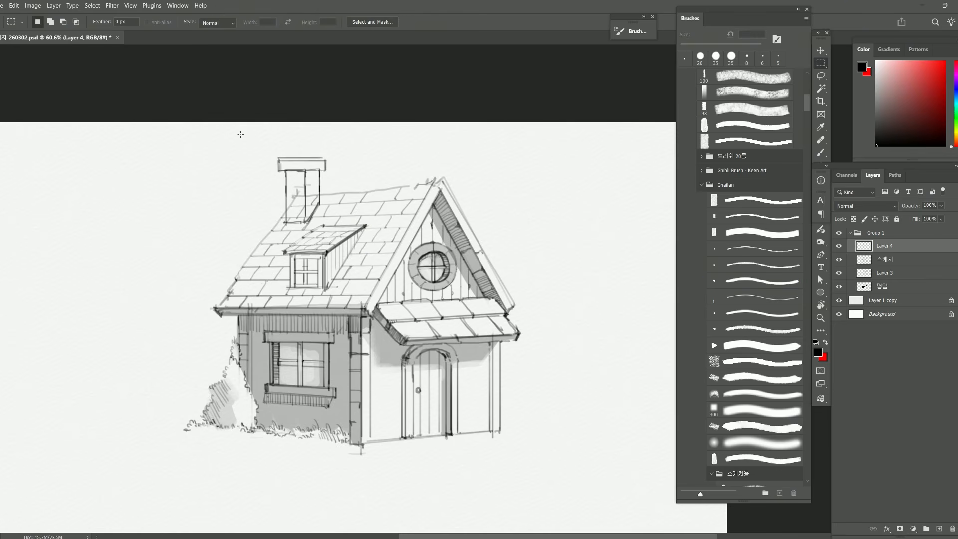
{"action": "left_click_drag", "start_coordinate": [237, 134], "coordinate": [345, 171]}
{"action": "key", "text": "ctrl+g"}
{"action": "key", "text": "ctrl+t"}
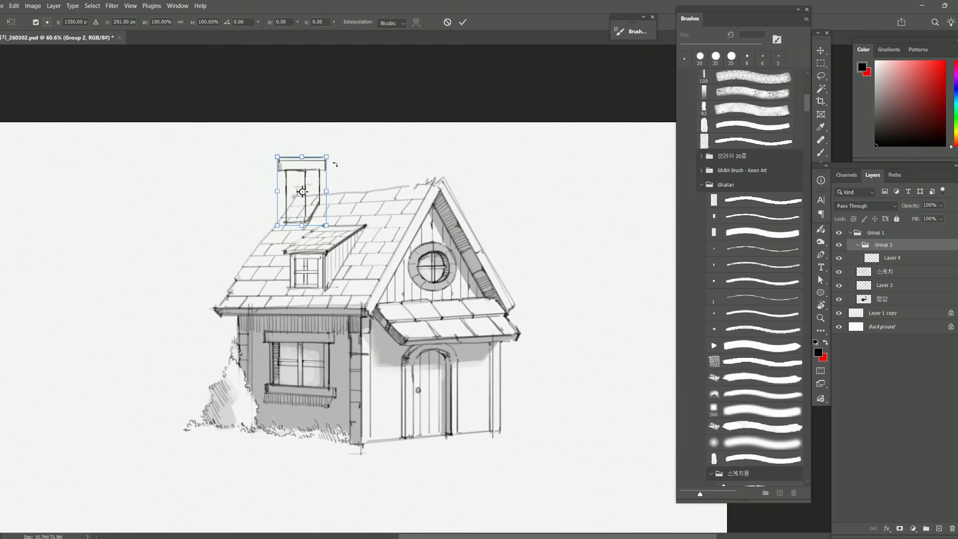
{"action": "key", "text": "Escape"}
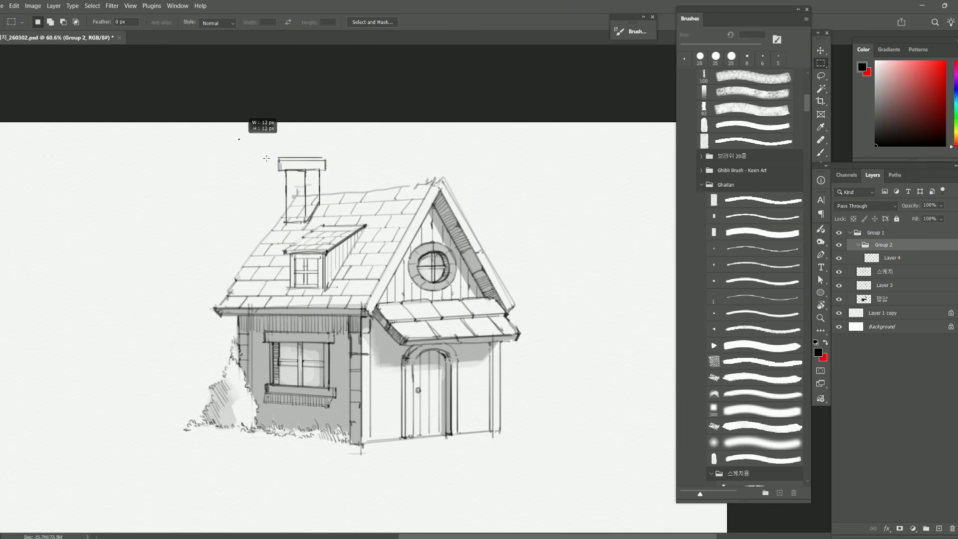
Step: Transform the chimney's cap to make it slightly narrower
{"action": "key", "text": "alt+bracketleft"}
{"action": "key", "text": "ctrl+t"}
{"action": "left_click_drag", "start_coordinate": [349, 157], "coordinate": [344, 153]}
{"action": "key", "text": "Return"}
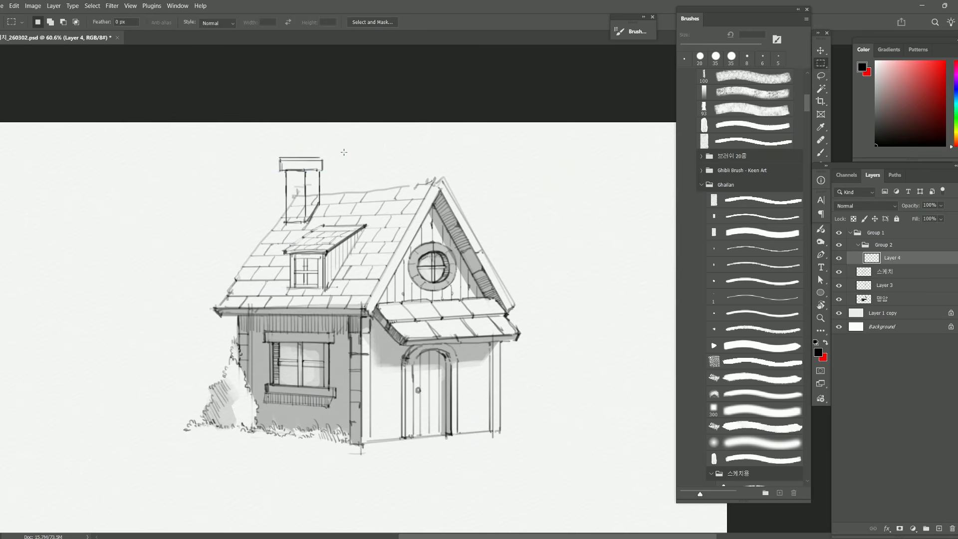
Step: Move Layer 4 out of Group 2 into Group 1 and delete the emptied Group 2
{"action": "left_click", "coordinate": [886, 246]}
{"action": "double_click", "coordinate": [893, 258]}
{"action": "left_click_drag", "start_coordinate": [901, 264], "coordinate": [896, 265]}
{"action": "left_click", "coordinate": [887, 247]}
{"action": "key", "text": "Delete"}
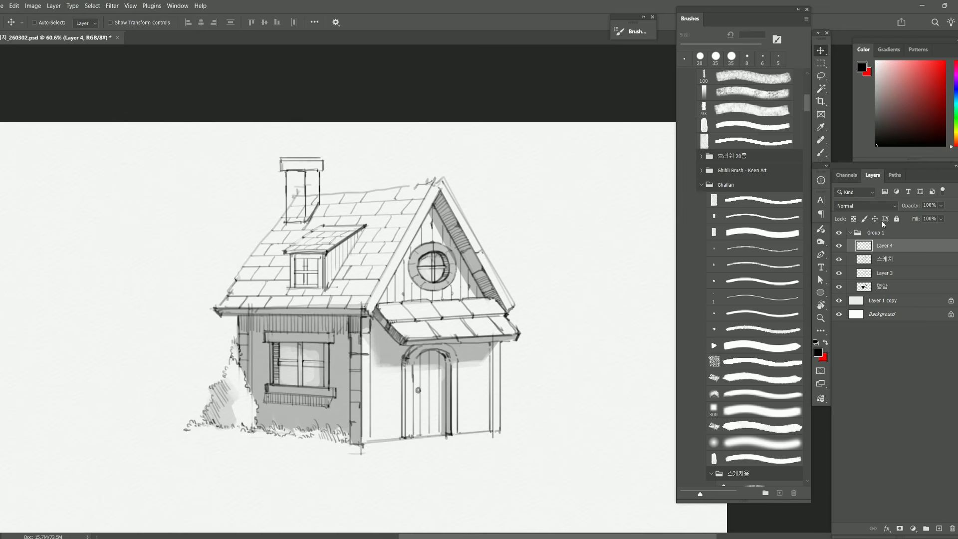
Step: Draw the right end line of the chimney's cap on Layer 4 with the 4 px brush
{"action": "key", "text": "b"}
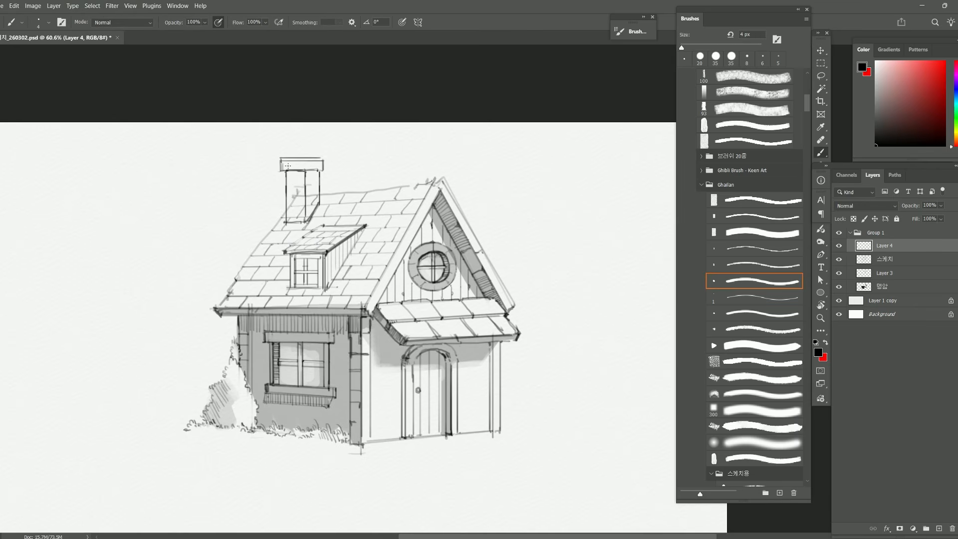
{"action": "scroll", "coordinate": [248, 171], "scroll_direction": "up", "scroll_amount": 1}
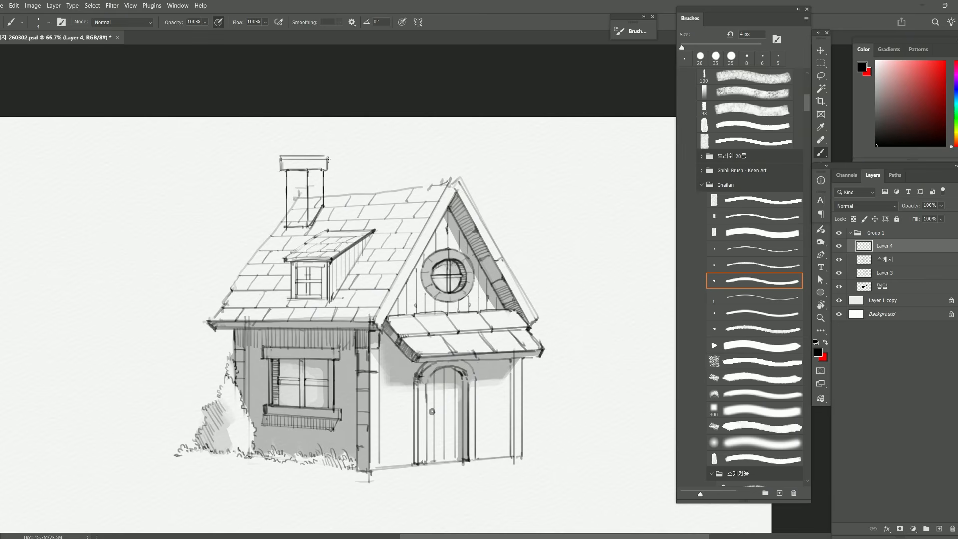
{"action": "left_click_drag", "start_coordinate": [328, 156], "coordinate": [328, 170]}
Step: Erase the roof lines showing through the chimney on the 스케치 layer with an enlarged eraser
{"action": "left_click", "coordinate": [868, 263]}
{"action": "key", "text": "e"}
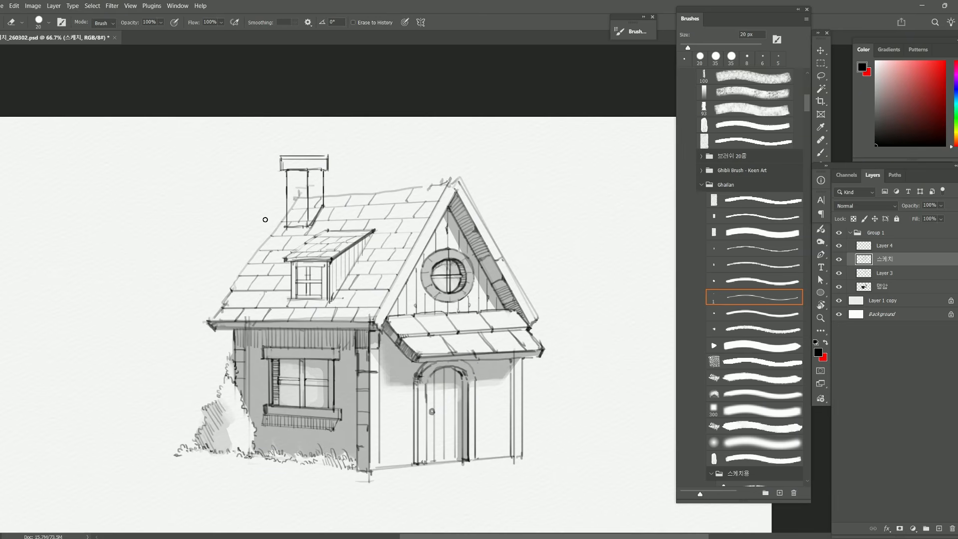
{"action": "key", "text": "bracketright"}
{"action": "key", "text": "bracketright"}
{"action": "key", "text": "bracketright"}
{"action": "mouse_move", "coordinate": [294, 197]}
{"action": "left_mouse_down"}
{"action": "mouse_move", "coordinate": [298, 219]}
{"action": "mouse_move", "coordinate": [304, 183]}
{"action": "mouse_move", "coordinate": [309, 205]}
{"action": "mouse_move", "coordinate": [316, 199]}
{"action": "left_mouse_up"}
Step: Sketch the brick joints over both visible faces of the chimney on Layer 4 with the 4 px brush
{"action": "key", "text": "b"}
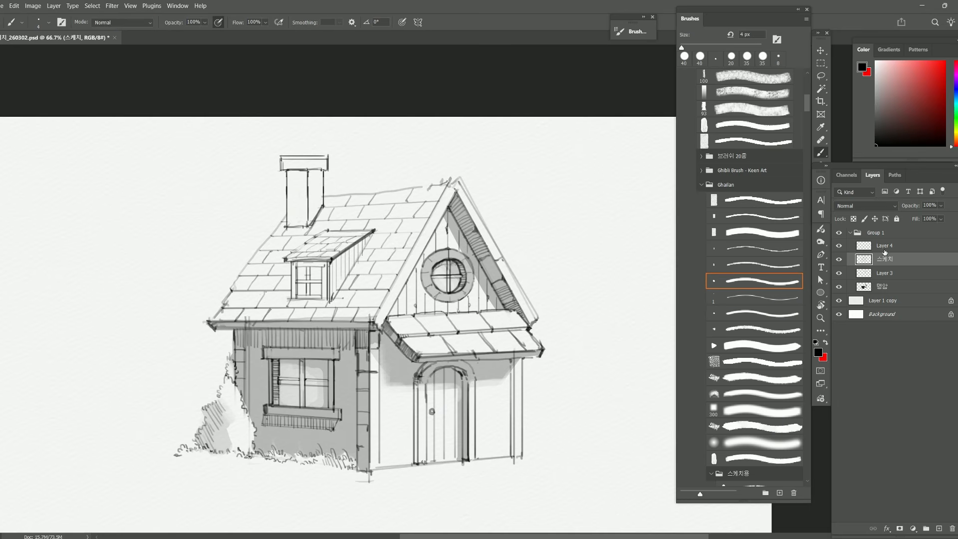
{"action": "left_click", "coordinate": [886, 248]}
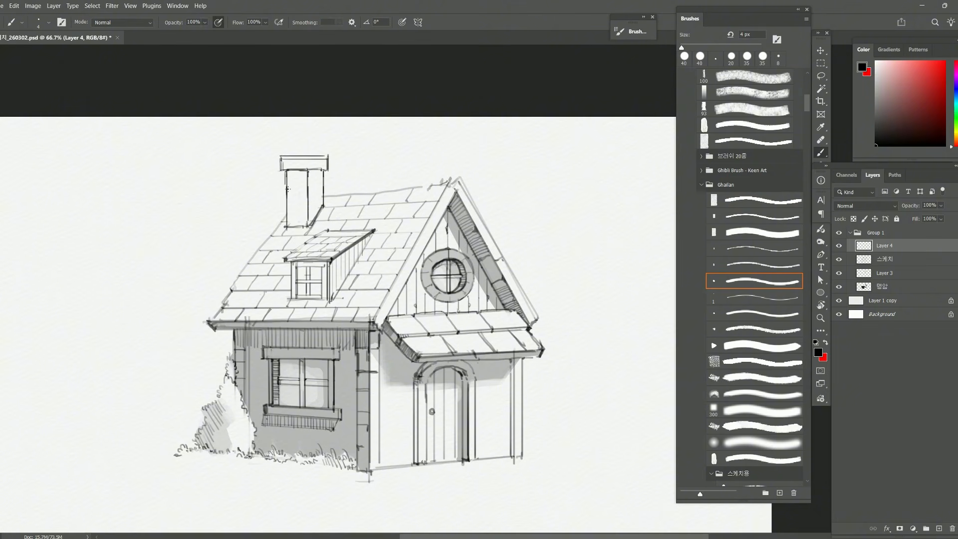
{"action": "left_click_drag", "start_coordinate": [286, 217], "coordinate": [266, 242]}
{"action": "mouse_move", "coordinate": [288, 215]}
{"action": "left_mouse_down"}
{"action": "mouse_move", "coordinate": [309, 218]}
{"action": "mouse_move", "coordinate": [308, 197]}
{"action": "left_mouse_up"}
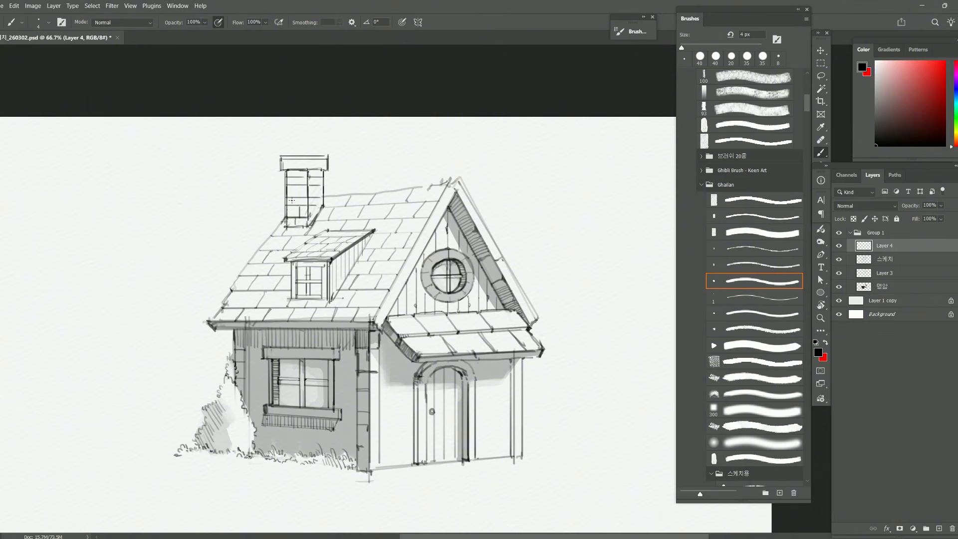
{"action": "mouse_move", "coordinate": [287, 203]}
{"action": "left_mouse_down"}
{"action": "mouse_move", "coordinate": [303, 203]}
{"action": "mouse_move", "coordinate": [295, 204]}
{"action": "left_mouse_up"}
{"action": "left_click_drag", "start_coordinate": [319, 202], "coordinate": [313, 220]}
Step: Shade the left face of the chimney's shaft on the 명암 layer with an enlarged brush
{"action": "left_click", "coordinate": [893, 286]}
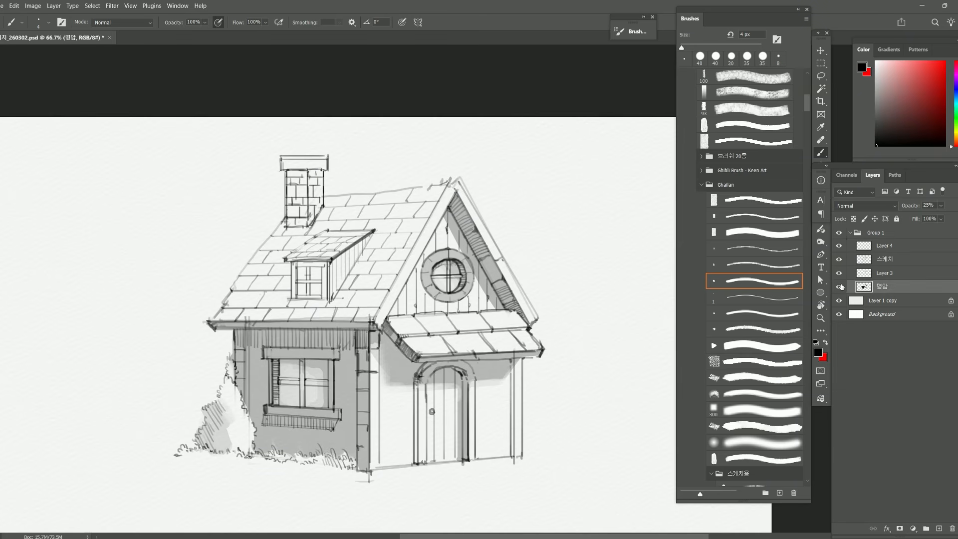
{"action": "left_click", "coordinate": [738, 297]}
{"action": "key", "text": "bracketright"}
{"action": "key", "text": "bracketright"}
{"action": "key", "text": "bracketright"}
{"action": "key", "text": "bracketright"}
{"action": "key", "text": "bracketright"}
{"action": "key", "text": "bracketright"}
{"action": "key", "text": "bracketright"}
{"action": "key", "text": "bracketright"}
{"action": "key", "text": "bracketright"}
{"action": "key", "text": "bracketright"}
{"action": "key", "text": "bracketright"}
{"action": "key", "text": "bracketright"}
{"action": "key", "text": "bracketright"}
{"action": "key", "text": "bracketright"}
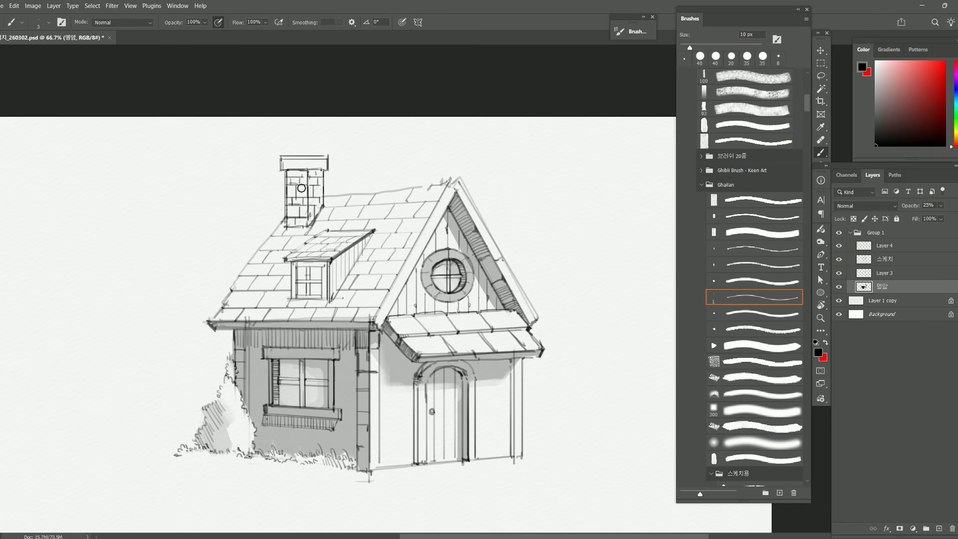
{"action": "mouse_move", "coordinate": [292, 175]}
{"action": "left_mouse_down"}
{"action": "mouse_move", "coordinate": [302, 220]}
{"action": "mouse_move", "coordinate": [301, 184]}
{"action": "left_mouse_up"}
Step: Shade the underside edge and front of the chimney's cap with 25 px and 10 px brushes
{"action": "key", "text": "bracketleft"}
{"action": "key", "text": "bracketleft"}
{"action": "key", "text": "bracketleft"}
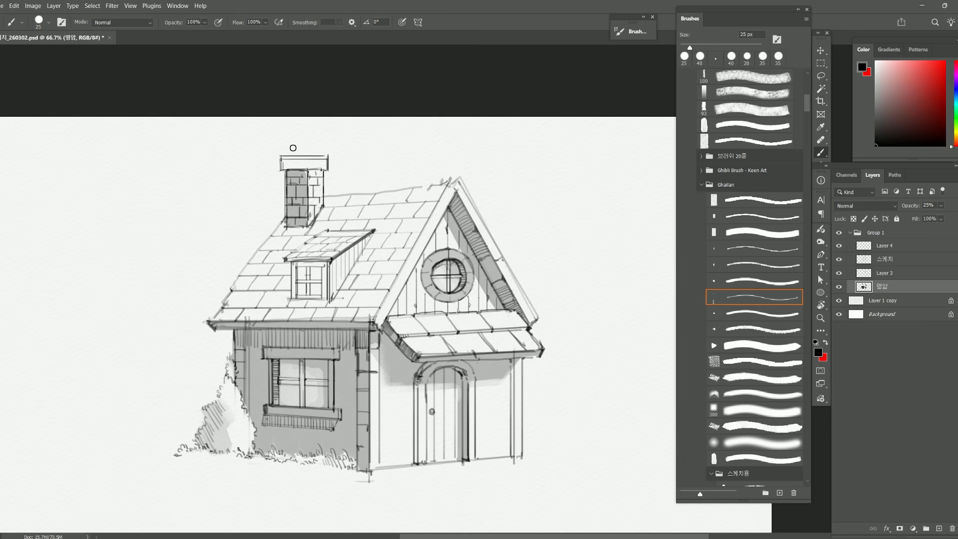
{"action": "left_click_drag", "start_coordinate": [283, 168], "coordinate": [305, 168]}
{"action": "key", "text": "bracketleft"}
{"action": "key", "text": "bracketleft"}
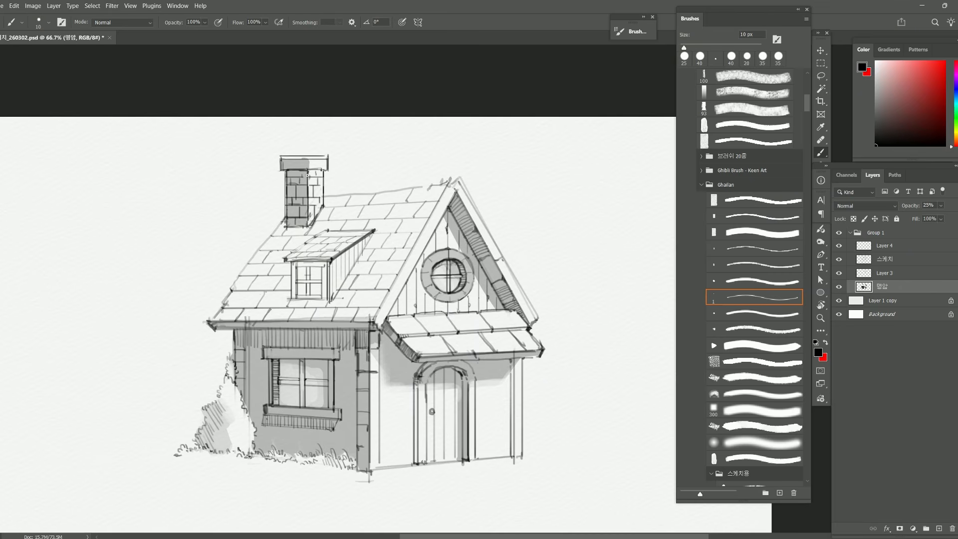
{"action": "left_click_drag", "start_coordinate": [307, 175], "coordinate": [309, 170]}
Step: Erase the shading from the right part of the chimney's cap with a 25 px eraser
{"action": "key", "text": "bracketright"}
{"action": "key", "text": "bracketright"}
{"action": "key", "text": "bracketright"}
{"action": "key", "text": "e"}
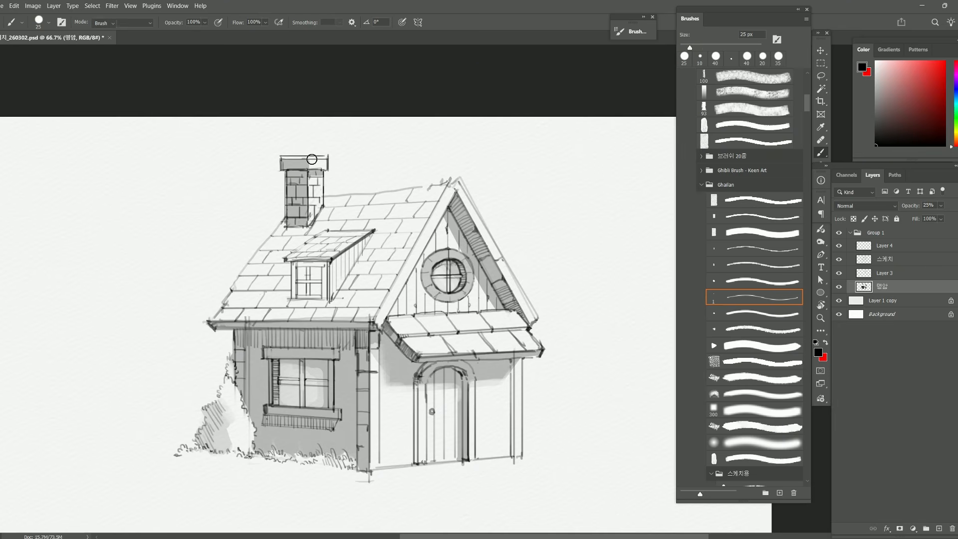
{"action": "key", "text": "bracketleft"}
{"action": "key", "text": "bracketleft"}
{"action": "key", "text": "bracketleft"}
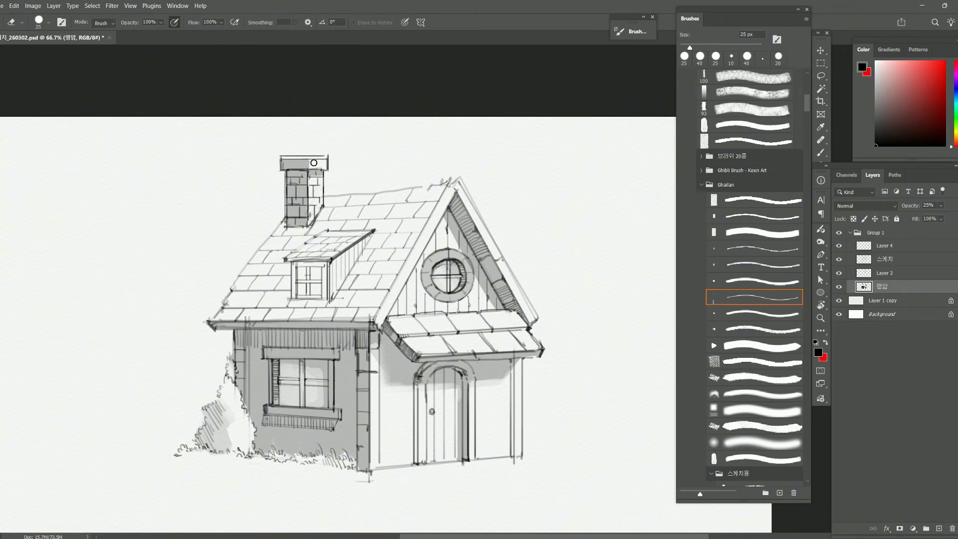
{"action": "key", "text": "b"}
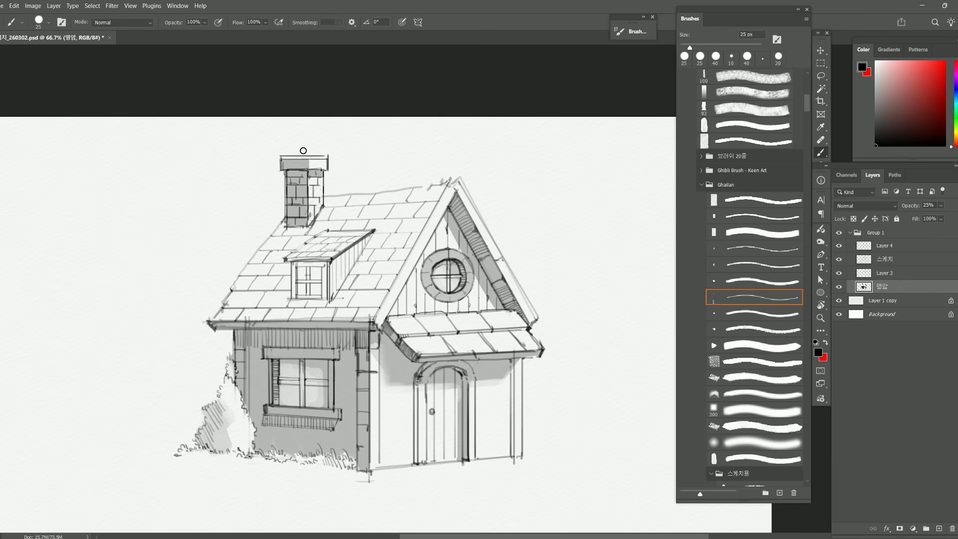
{"action": "key", "text": "e"}
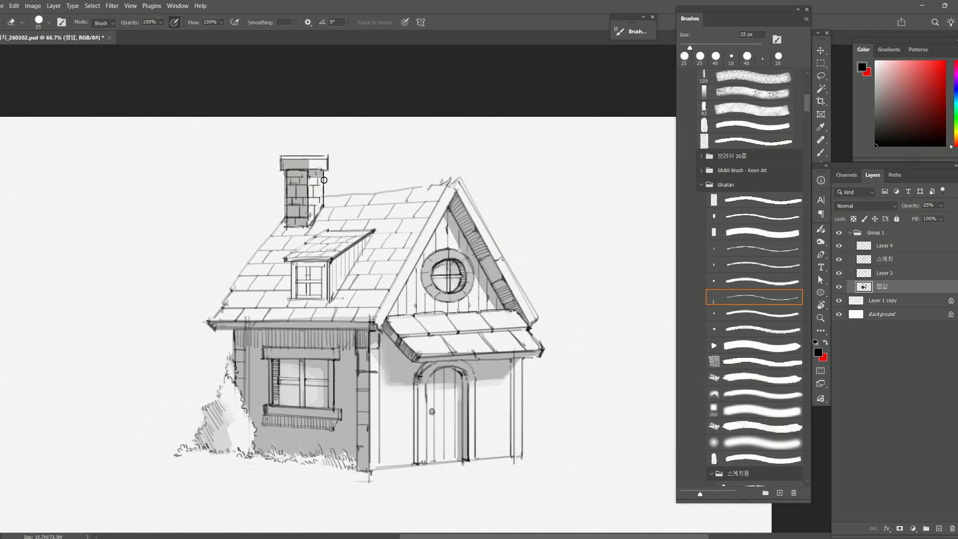
{"action": "key", "text": "b"}
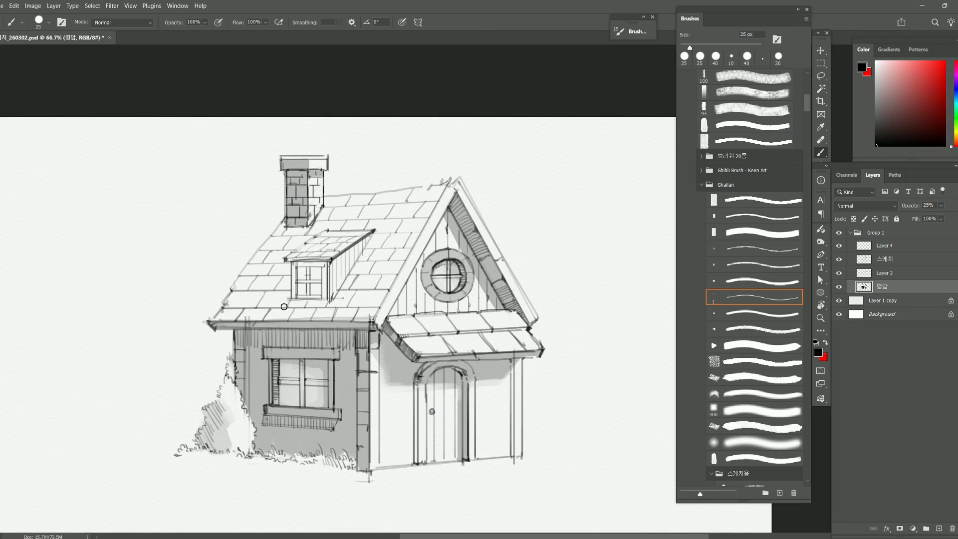
Step: Select the main tiled roof slope with the Polygonal Lasso and subtract the dormer from the selection
{"action": "key", "text": "l"}
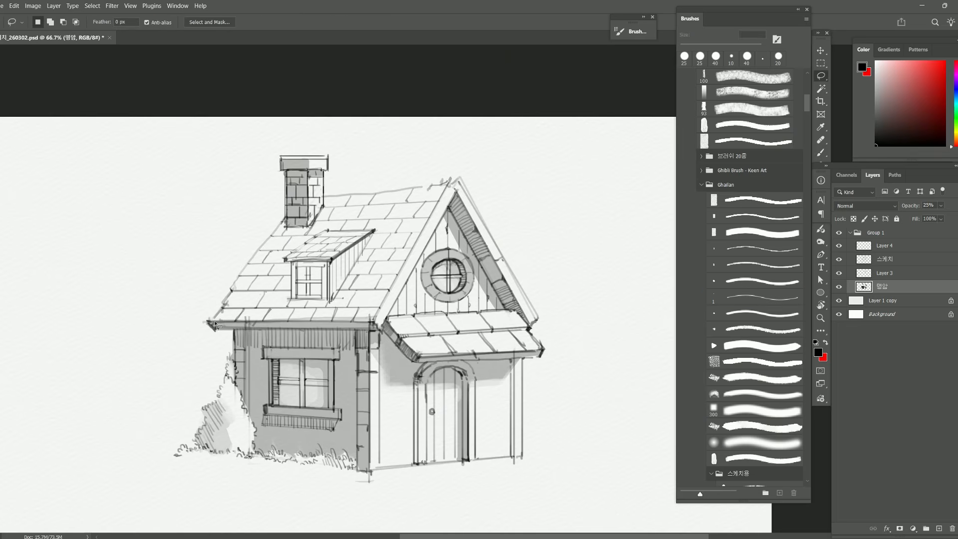
{"action": "right_click", "coordinate": [820, 77]}
{"action": "left_click", "coordinate": [849, 93]}
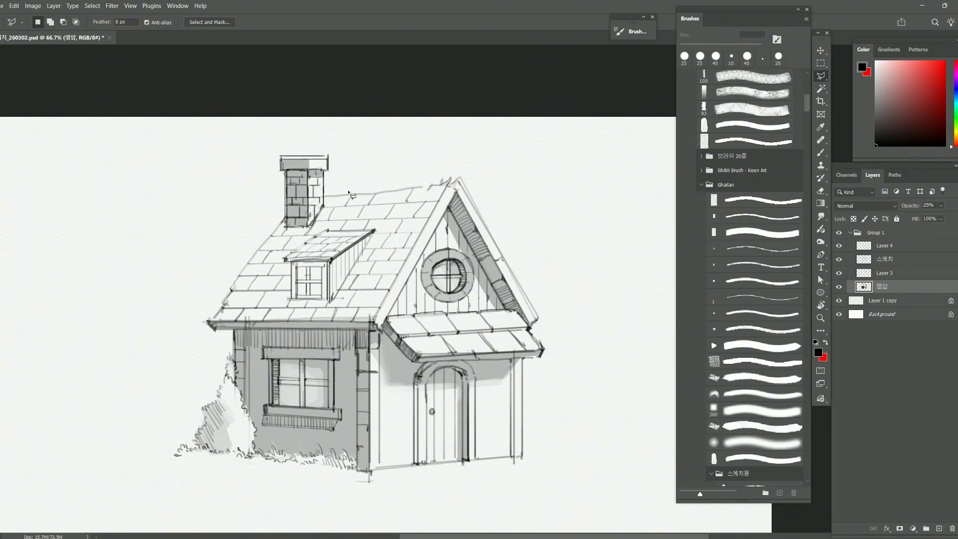
{"action": "left_click", "coordinate": [326, 195]}
{"action": "left_click", "coordinate": [451, 175]}
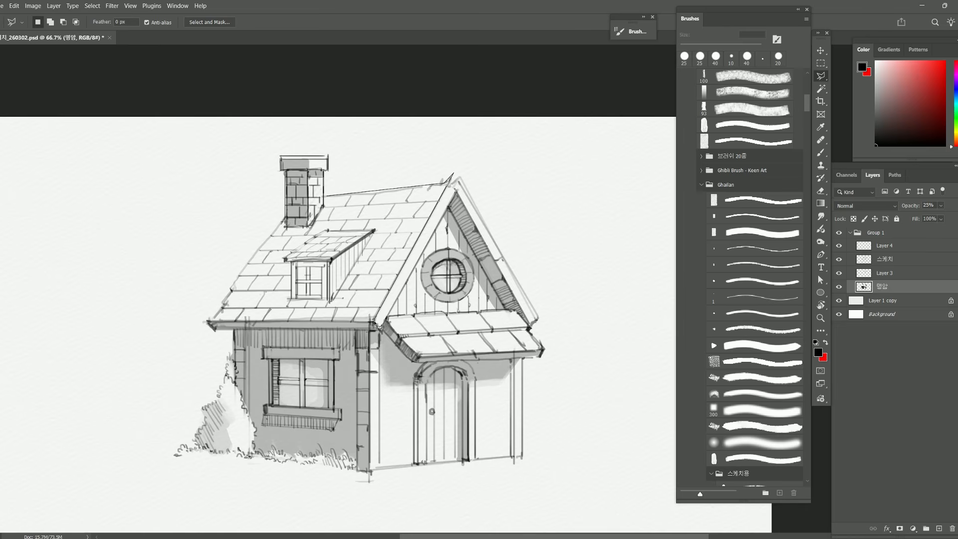
{"action": "left_click", "coordinate": [375, 322]}
{"action": "left_click", "coordinate": [202, 321]}
{"action": "left_click", "coordinate": [250, 229]}
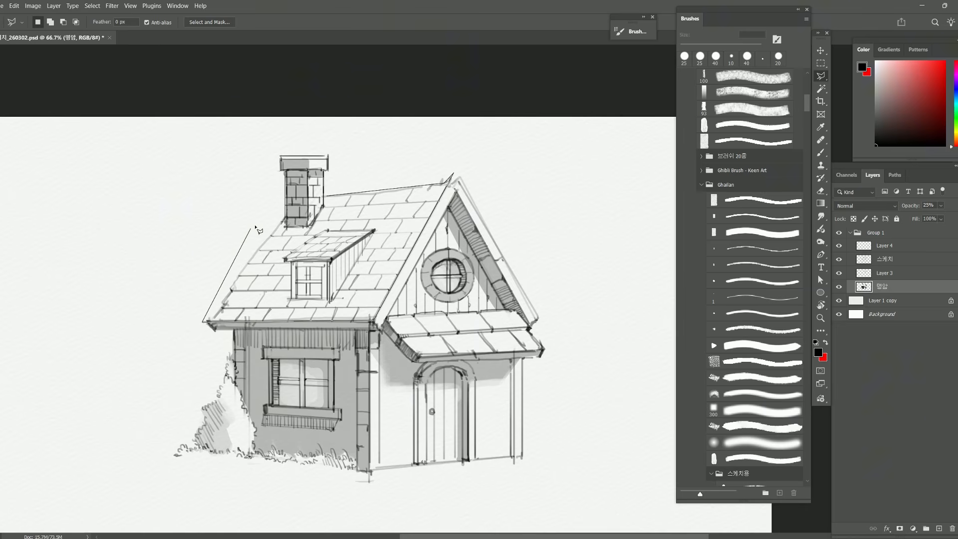
{"action": "left_click", "coordinate": [307, 196]}
{"action": "double_click", "coordinate": [325, 198]}
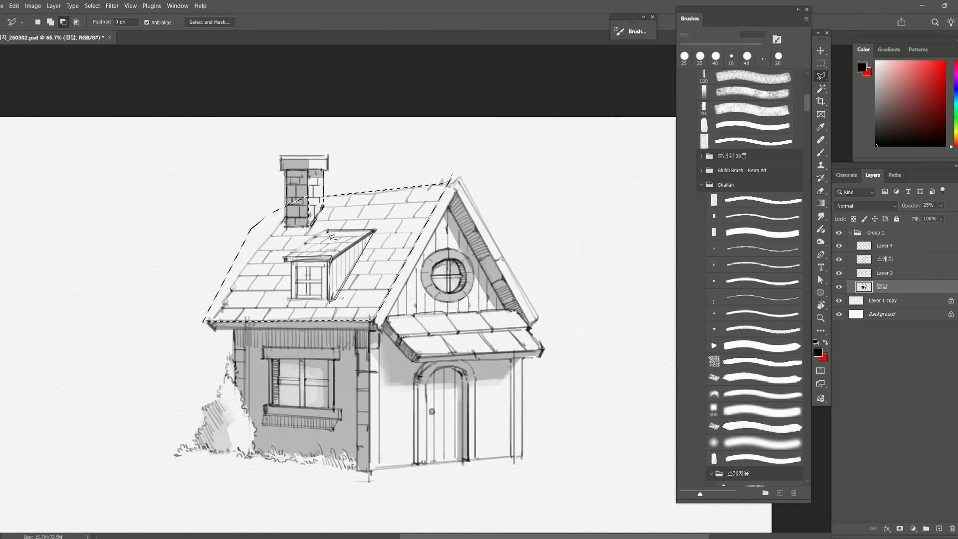
{"action": "left_click", "coordinate": [286, 259], "text": "alt"}
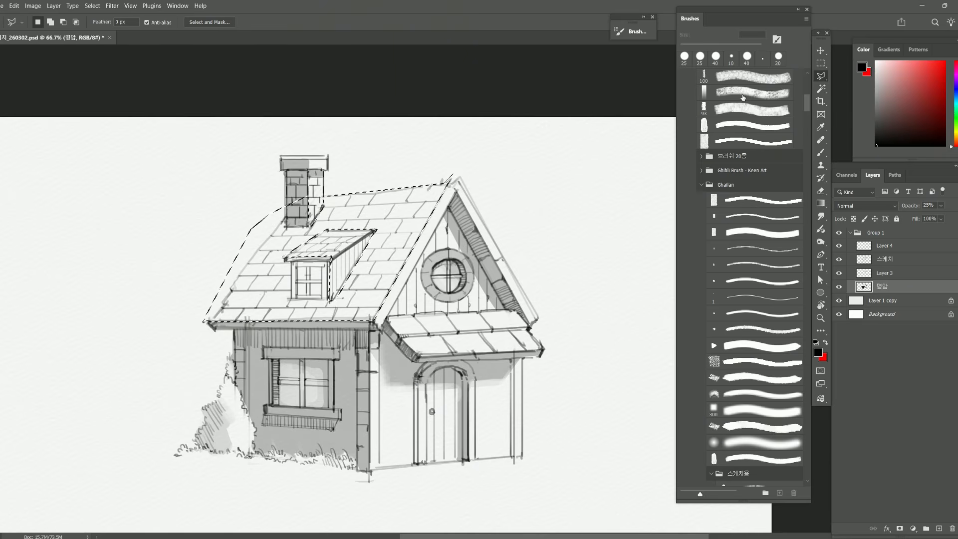
Step: Add a freehand oval region in the empty area beside the house to the selection with the Lasso tool
{"action": "right_click", "coordinate": [820, 76]}
{"action": "left_click", "coordinate": [858, 87]}
{"action": "left_click_drag", "start_coordinate": [509, 248], "coordinate": [340, 241]}
{"action": "mouse_move", "coordinate": [447, 180]}
{"action": "left_mouse_down"}
{"action": "mouse_move", "coordinate": [420, 187]}
{"action": "mouse_move", "coordinate": [403, 250]}
{"action": "mouse_move", "coordinate": [438, 278]}
{"action": "mouse_move", "coordinate": [468, 277]}
{"action": "left_mouse_up"}
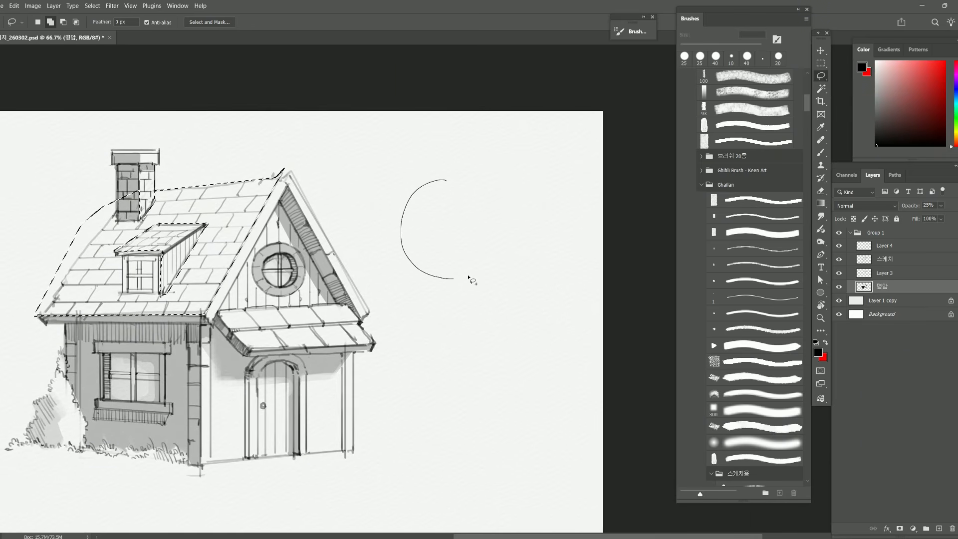
{"action": "left_click_drag", "start_coordinate": [496, 183], "coordinate": [447, 178]}
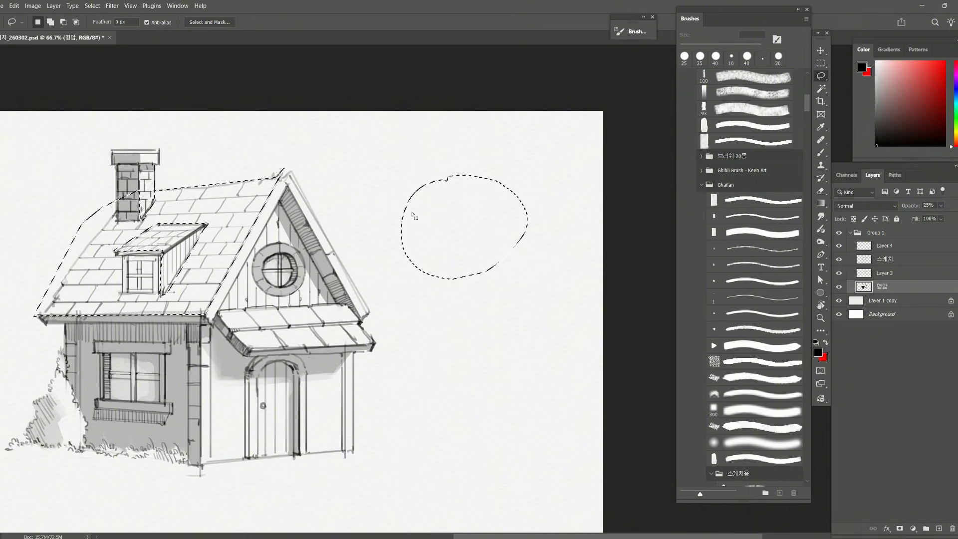
Step: Add two rounded freehand lobes to the lower and left edges of the oval selection beside the house
{"action": "scroll", "coordinate": [579, 244], "scroll_direction": "down", "scroll_amount": 3}
{"action": "scroll", "coordinate": [580, 243], "scroll_direction": "up", "scroll_amount": 1}
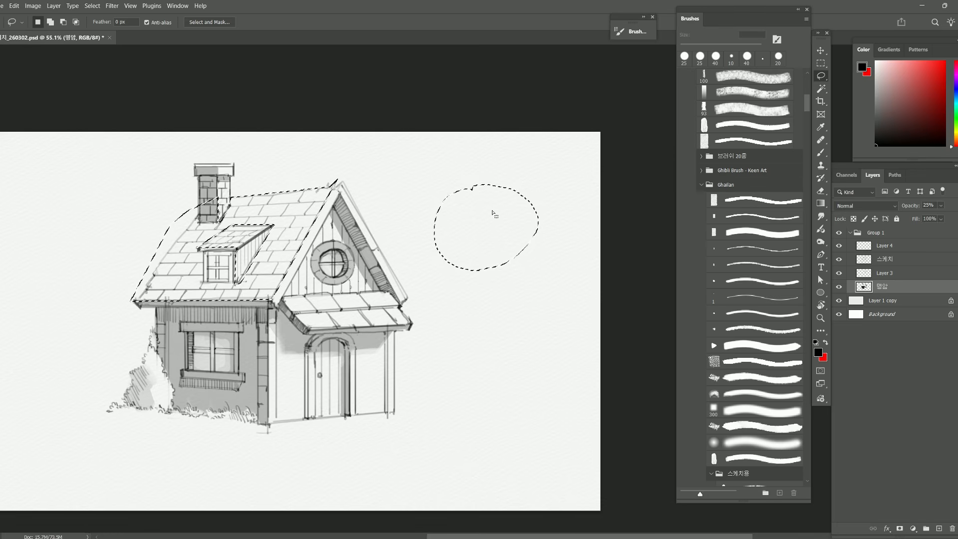
{"action": "left_click_drag", "start_coordinate": [499, 276], "coordinate": [510, 262]}
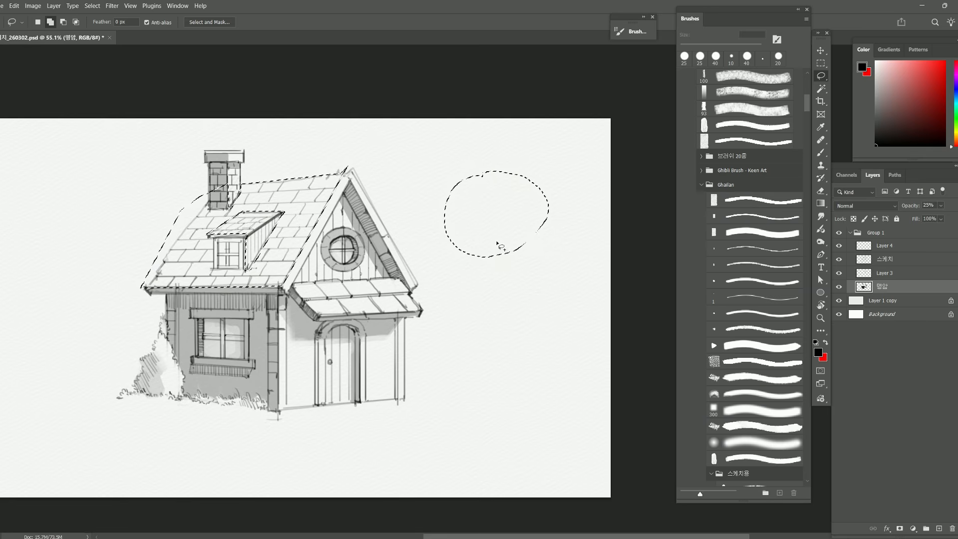
{"action": "left_click_drag", "start_coordinate": [499, 235], "coordinate": [480, 258]}
{"action": "left_click_drag", "start_coordinate": [541, 245], "coordinate": [539, 239]}
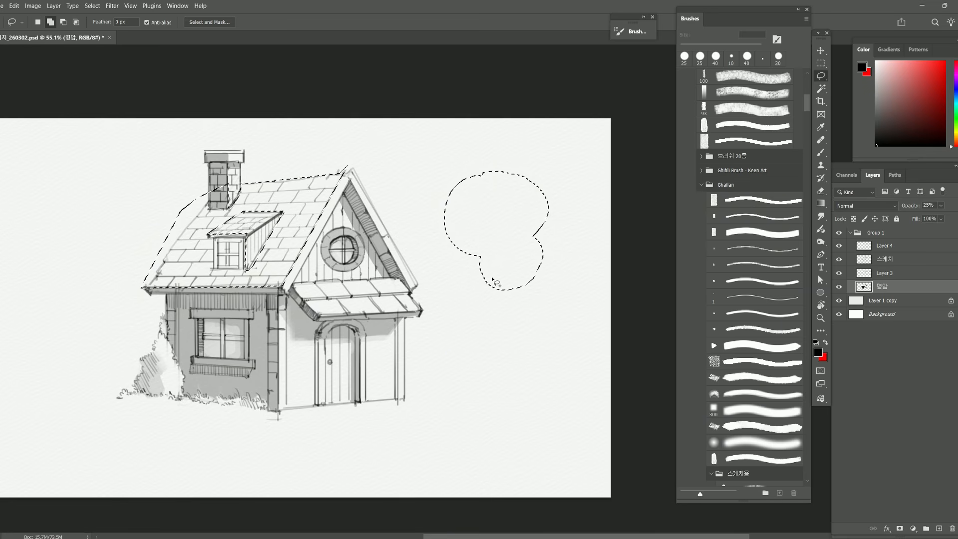
{"action": "mouse_move", "coordinate": [459, 211]}
{"action": "left_mouse_down"}
{"action": "mouse_move", "coordinate": [433, 234]}
{"action": "mouse_move", "coordinate": [478, 266]}
{"action": "left_mouse_up"}
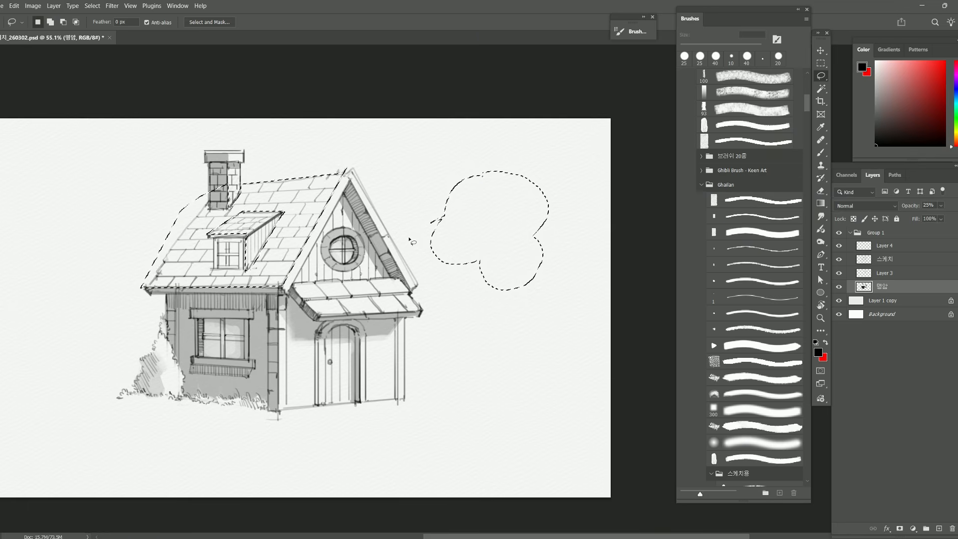
Step: Subtract freehand pieces from the upper right and lower right of the blob-shaped selection beside the house
{"action": "left_click_drag", "start_coordinate": [501, 157], "coordinate": [489, 201]}
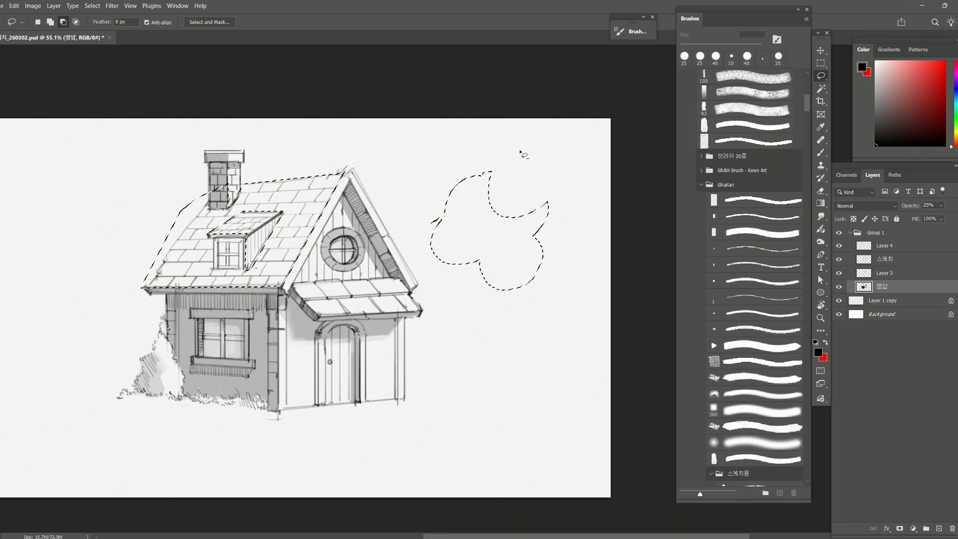
{"action": "mouse_move", "coordinate": [503, 146]}
{"action": "left_mouse_down"}
{"action": "mouse_move", "coordinate": [548, 209]}
{"action": "mouse_move", "coordinate": [566, 195]}
{"action": "left_mouse_up"}
{"action": "left_click_drag", "start_coordinate": [553, 257], "coordinate": [544, 303]}
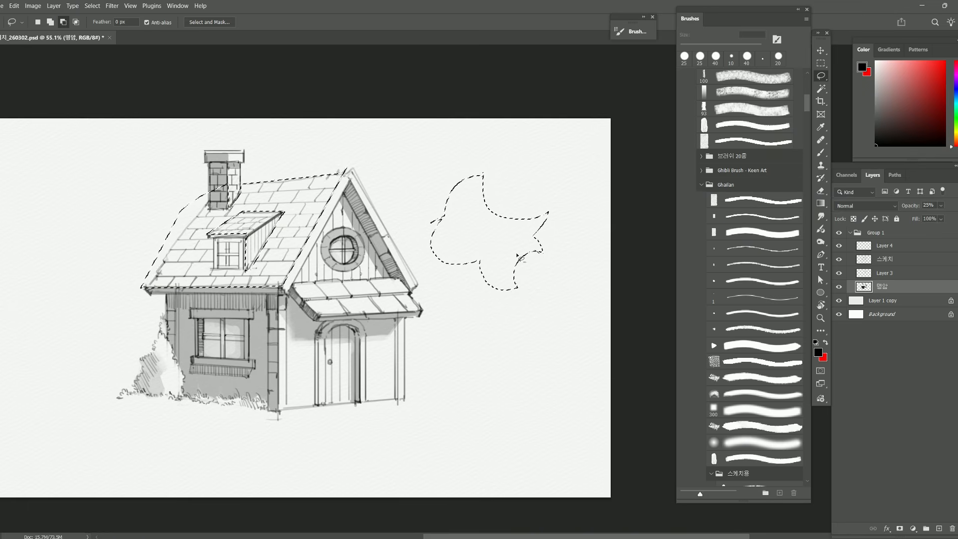
{"action": "left_click_drag", "start_coordinate": [516, 255], "coordinate": [549, 282]}
{"action": "mouse_move", "coordinate": [550, 240]}
{"action": "left_mouse_down"}
{"action": "mouse_move", "coordinate": [511, 253]}
{"action": "mouse_move", "coordinate": [537, 245]}
{"action": "mouse_move", "coordinate": [515, 289]}
{"action": "left_mouse_up"}
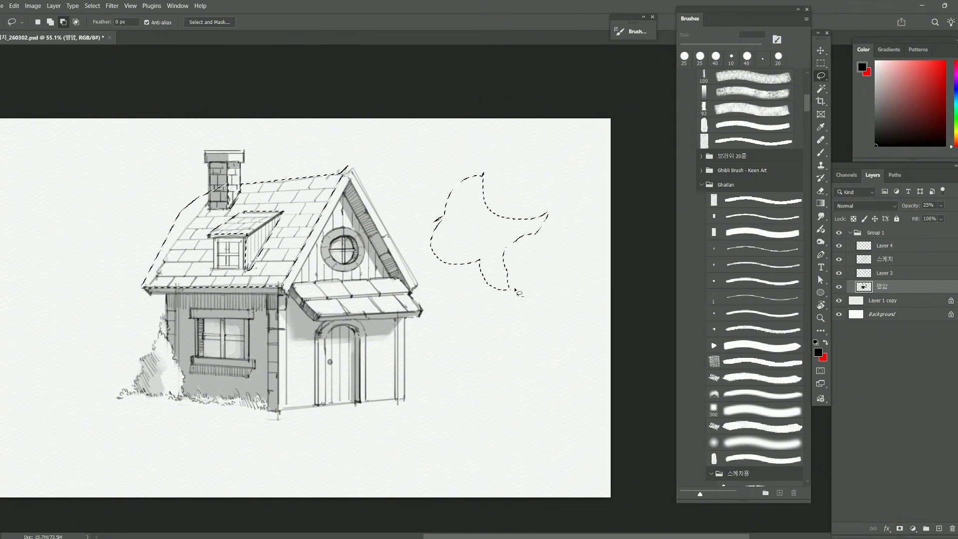
Step: Undo the freehand selection changes beside the house so that only the main roof slope without the dormer remains selected
{"action": "key", "text": "ctrl+d"}
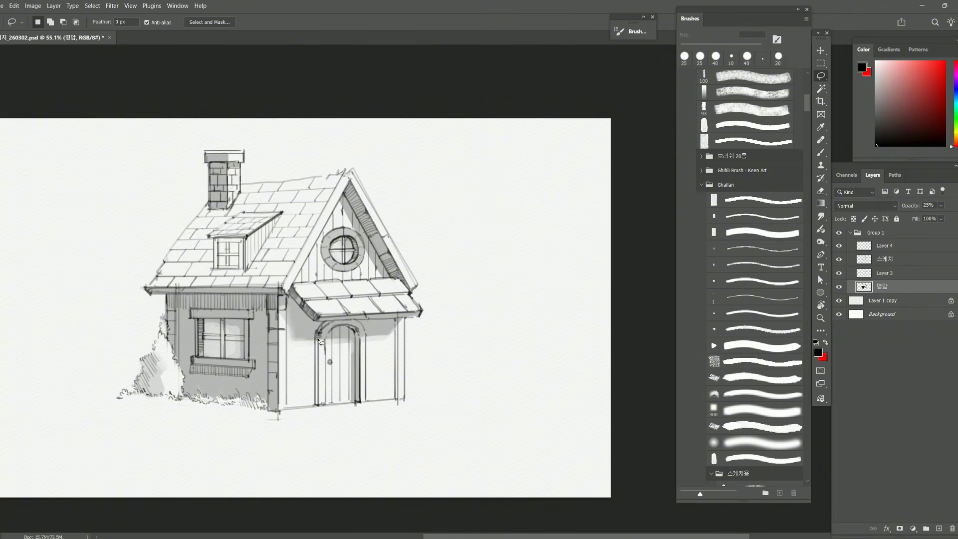
{"action": "key", "text": "ctrl+z"}
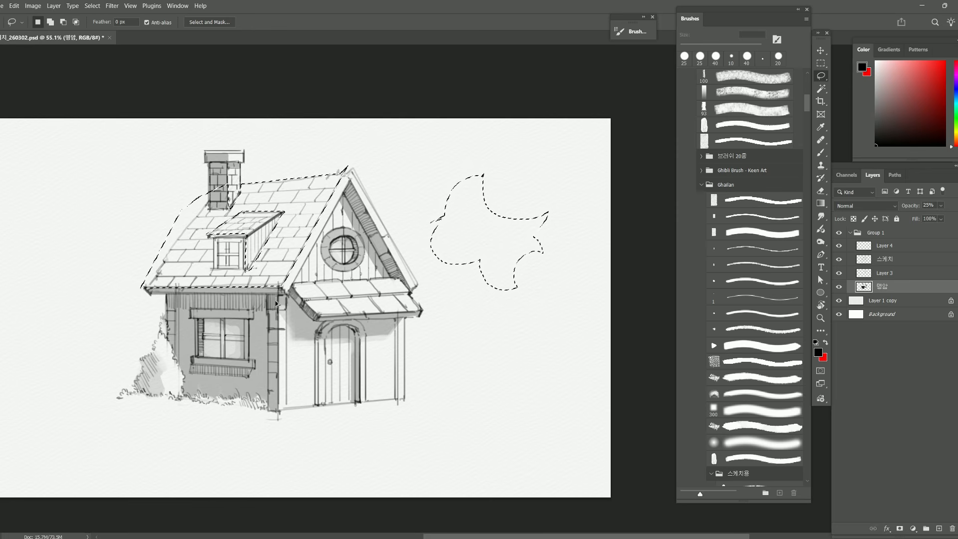
{"action": "key", "text": "ctrl+z"}
{"action": "key", "text": "ctrl+z"}
{"action": "key", "text": "ctrl+z"}
{"action": "key", "text": "ctrl+z"}
{"action": "key", "text": "ctrl+z"}
{"action": "key", "text": "ctrl+z"}
{"action": "key", "text": "ctrl+z"}
{"action": "left_click_drag", "start_coordinate": [232, 284], "coordinate": [380, 290]}
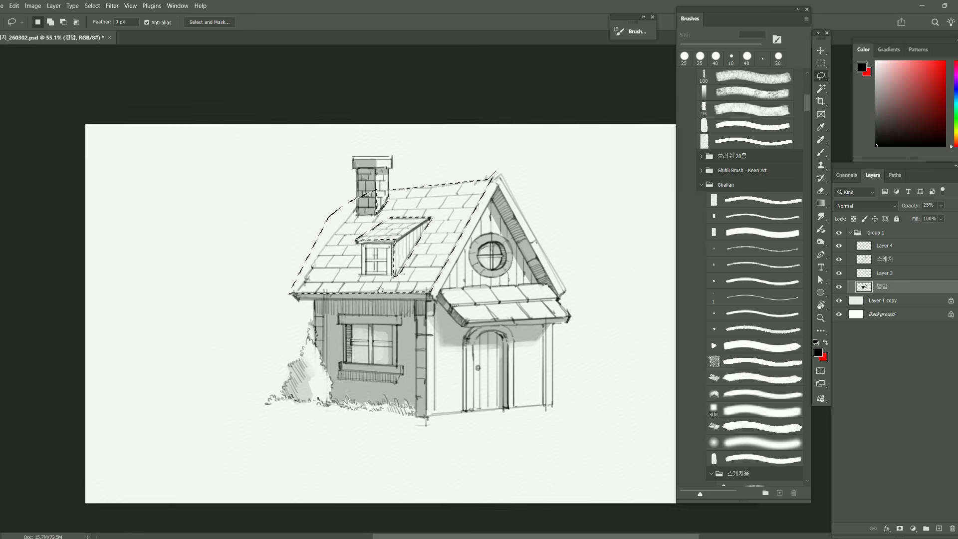
{"action": "scroll", "coordinate": [380, 289], "scroll_direction": "up", "scroll_amount": 1}
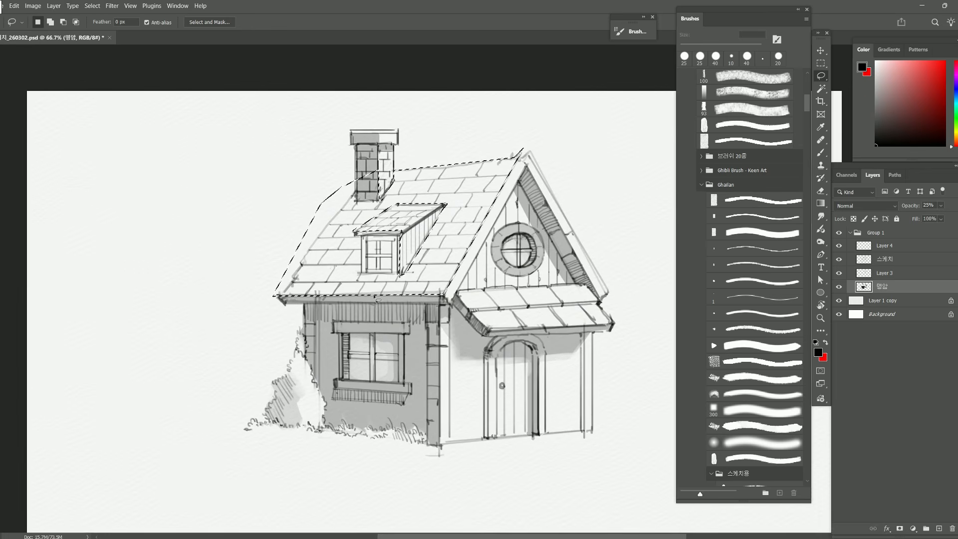
Step: Fill the selected main roof slope with black on the 25% opacity shading layer and deselect it
{"action": "key", "text": "x"}
{"action": "key", "text": "ctrl+BackSpace"}
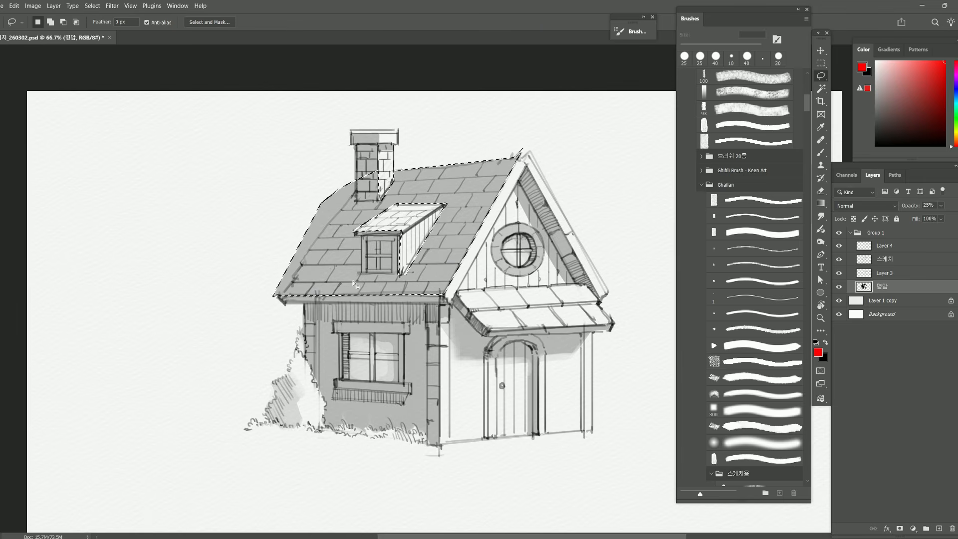
{"action": "key", "text": "ctrl+d"}
Step: Erase the shading that spills past the roof's left slanted edge with a 40 px eraser
{"action": "key", "text": "e"}
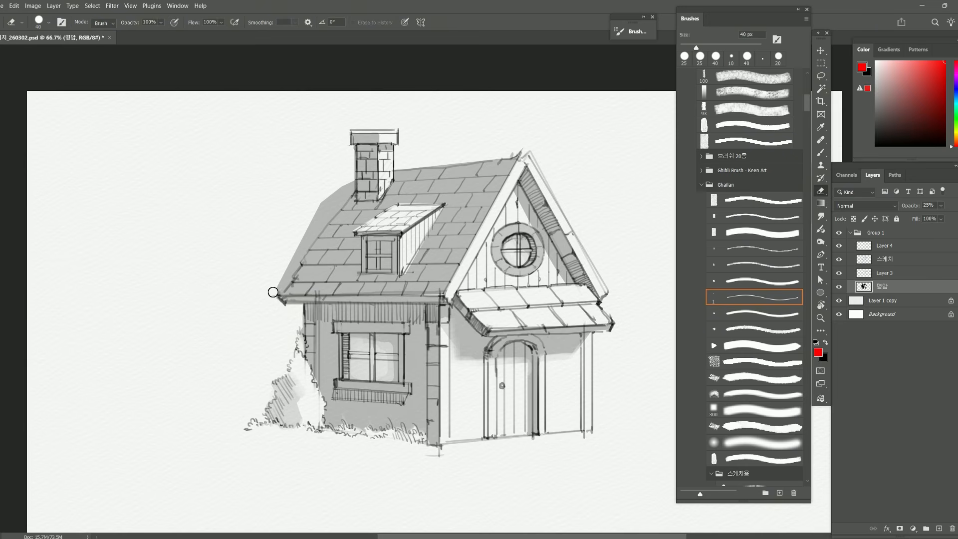
{"action": "left_click_drag", "start_coordinate": [285, 281], "coordinate": [300, 245]}
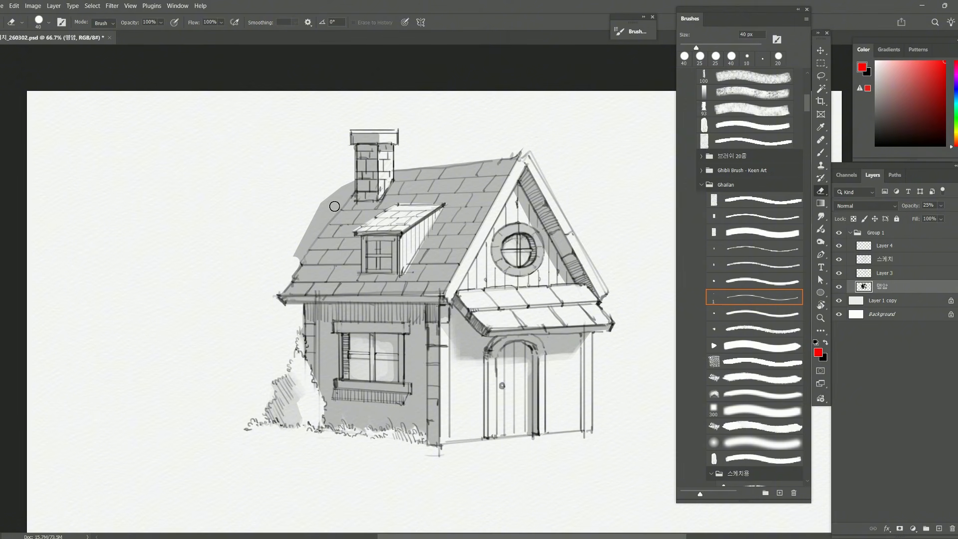
{"action": "mouse_move", "coordinate": [339, 198]}
{"action": "left_mouse_down"}
{"action": "mouse_move", "coordinate": [349, 182]}
{"action": "mouse_move", "coordinate": [317, 209]}
{"action": "left_mouse_up"}
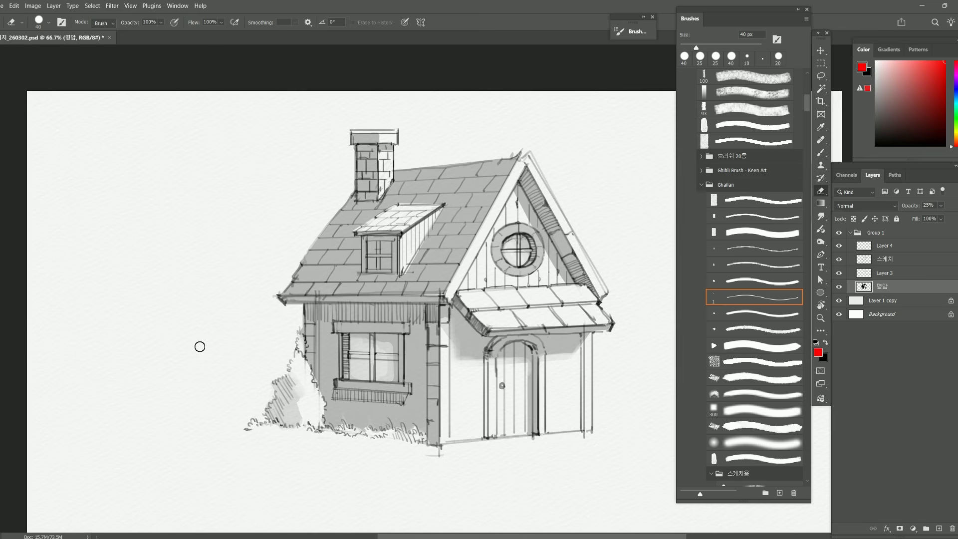
Step: Paint thin black shading under the eave of the dormer's side wall and along its roof edge with a 10 px brush
{"action": "left_click_drag", "start_coordinate": [461, 320], "coordinate": [433, 301]}
{"action": "key", "text": "b"}
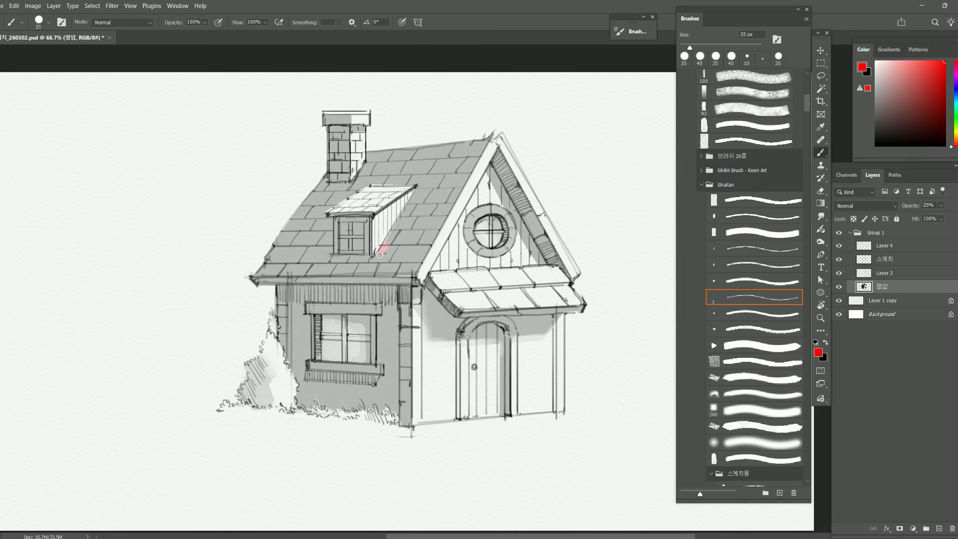
{"action": "mouse_move", "coordinate": [379, 252]}
{"action": "left_mouse_down"}
{"action": "mouse_move", "coordinate": [392, 228]}
{"action": "mouse_move", "coordinate": [372, 220]}
{"action": "mouse_move", "coordinate": [411, 192]}
{"action": "left_mouse_up"}
{"action": "key", "text": "x"}
{"action": "key", "text": "bracketleft"}
{"action": "key", "text": "bracketleft"}
{"action": "left_click_drag", "start_coordinate": [369, 223], "coordinate": [402, 201]}
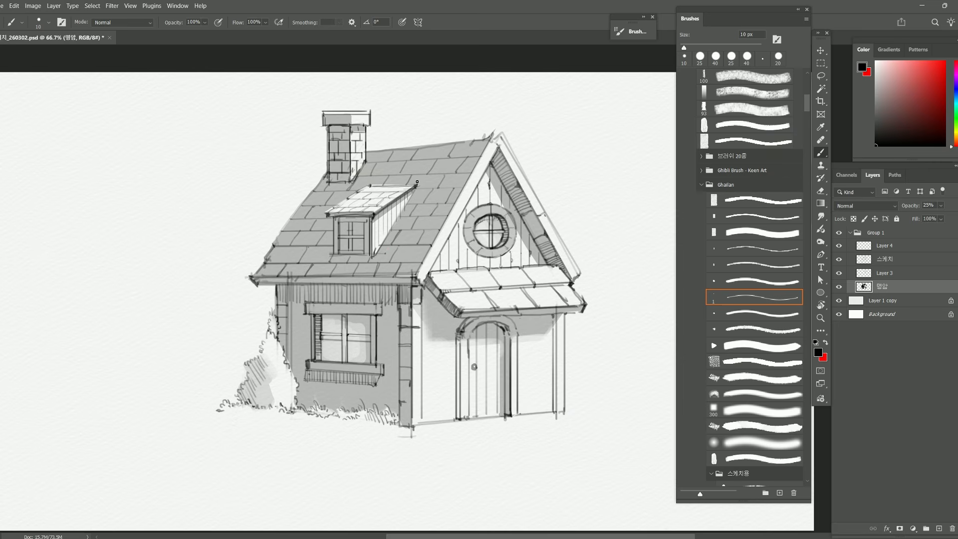
{"action": "left_click_drag", "start_coordinate": [415, 185], "coordinate": [368, 185]}
Step: Add a layer mask to the shading layer below Layer 3
{"action": "scroll", "coordinate": [358, 207], "scroll_direction": "down", "scroll_amount": 5}
{"action": "scroll", "coordinate": [388, 243], "scroll_direction": "up", "scroll_amount": 2}
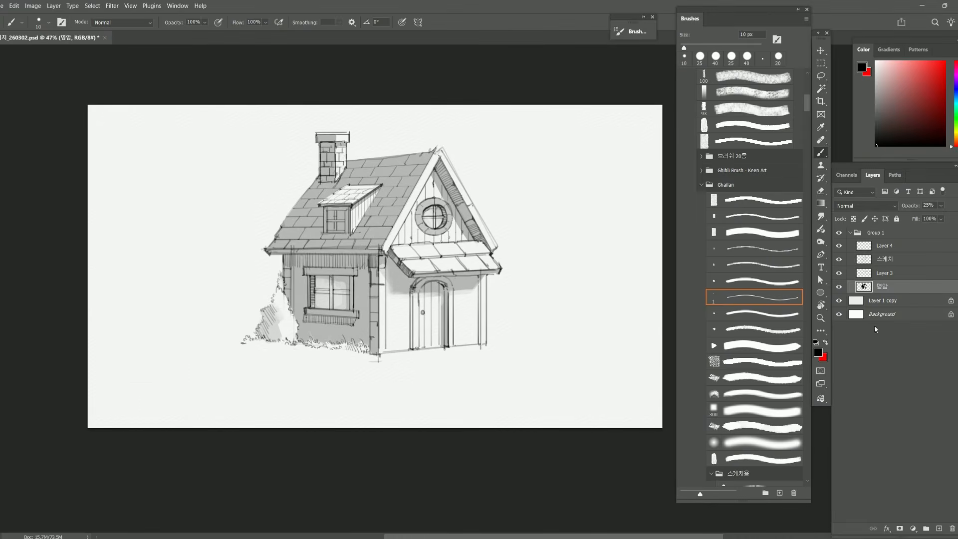
{"action": "left_click", "coordinate": [899, 527]}
Step: Fade the shading at the roof's left edge and below the dormer by painting black on the mask with a 150 px soft brush
{"action": "left_click", "coordinate": [763, 441]}
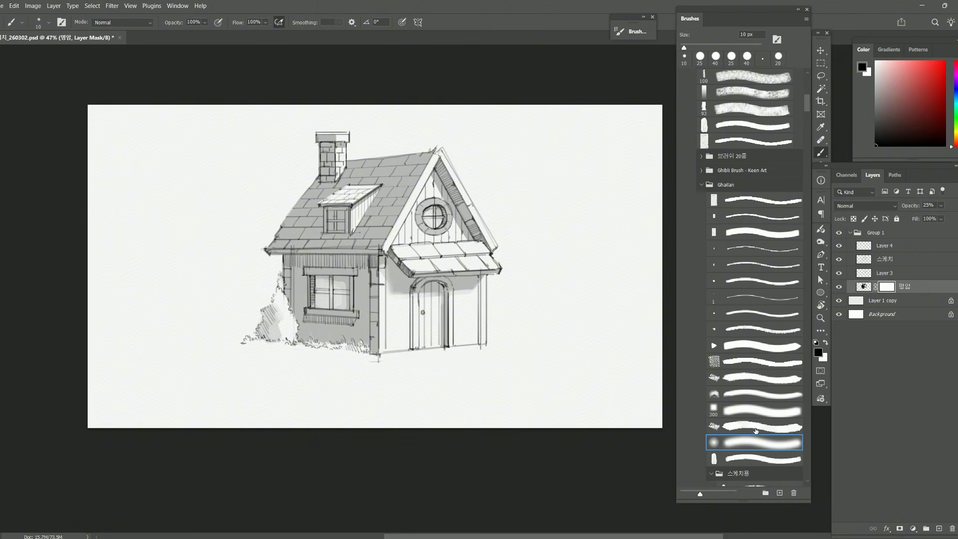
{"action": "key", "text": "bracketright"}
{"action": "key", "text": "bracketright"}
{"action": "key", "text": "bracketright"}
{"action": "key", "text": "bracketright"}
{"action": "key", "text": "bracketright"}
{"action": "key", "text": "bracketright"}
{"action": "key", "text": "bracketright"}
{"action": "key", "text": "bracketright"}
{"action": "key", "text": "bracketright"}
{"action": "left_click_drag", "start_coordinate": [404, 359], "coordinate": [408, 372]}
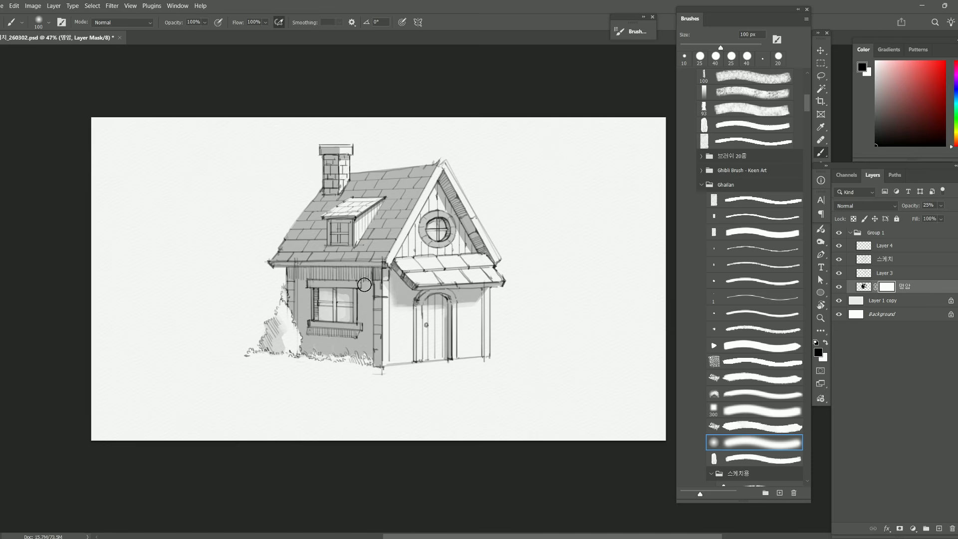
{"action": "key", "text": "bracketright"}
{"action": "key", "text": "bracketright"}
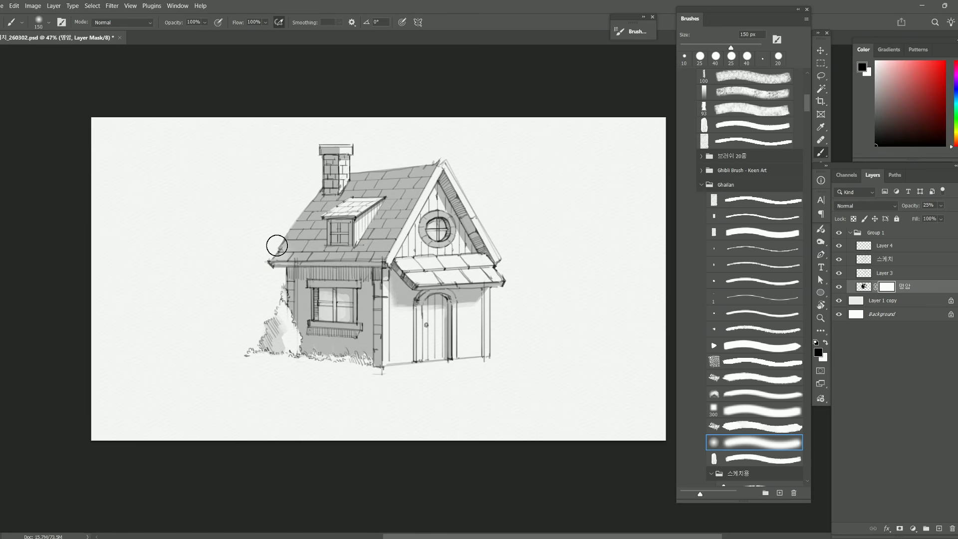
{"action": "mouse_move", "coordinate": [277, 245]}
{"action": "left_mouse_down"}
{"action": "mouse_move", "coordinate": [295, 256]}
{"action": "mouse_move", "coordinate": [292, 229]}
{"action": "mouse_move", "coordinate": [310, 255]}
{"action": "mouse_move", "coordinate": [301, 224]}
{"action": "mouse_move", "coordinate": [316, 253]}
{"action": "mouse_move", "coordinate": [298, 211]}
{"action": "mouse_move", "coordinate": [326, 270]}
{"action": "mouse_move", "coordinate": [304, 192]}
{"action": "left_mouse_up"}
{"action": "mouse_move", "coordinate": [319, 257]}
{"action": "left_mouse_down"}
{"action": "mouse_move", "coordinate": [292, 240]}
{"action": "mouse_move", "coordinate": [339, 259]}
{"action": "mouse_move", "coordinate": [377, 254]}
{"action": "mouse_move", "coordinate": [336, 257]}
{"action": "mouse_move", "coordinate": [353, 254]}
{"action": "left_mouse_up"}
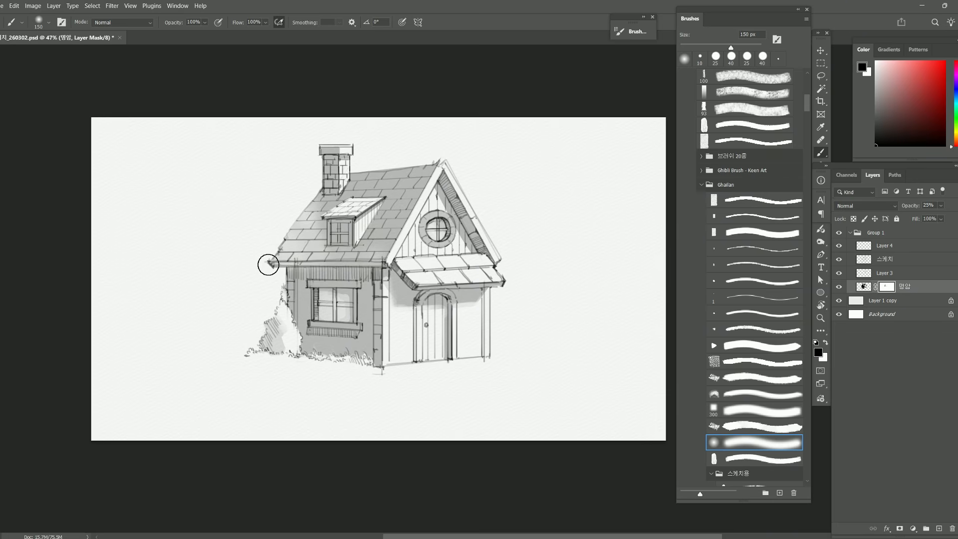
Step: Create a new empty layer above Layer 4
{"action": "left_click_drag", "start_coordinate": [511, 420], "coordinate": [518, 428]}
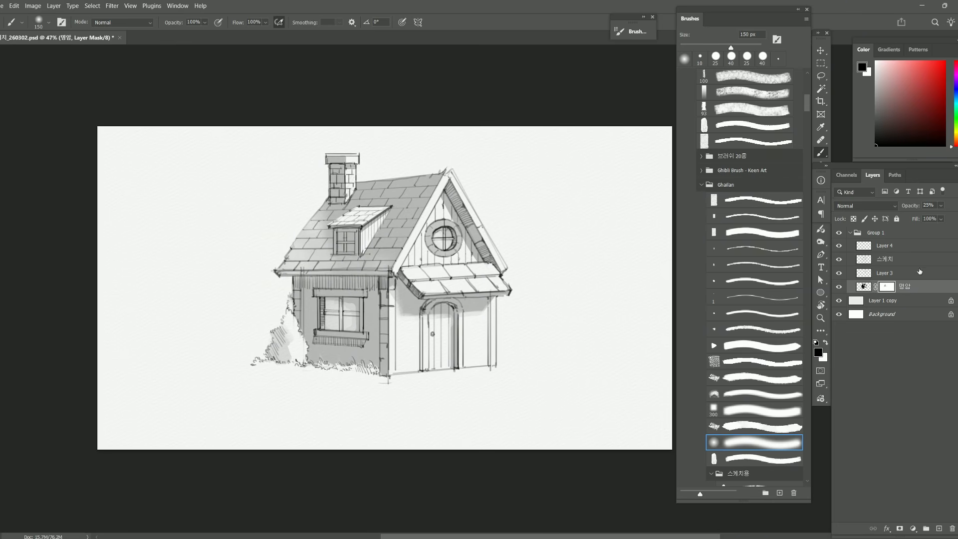
{"action": "left_click", "coordinate": [895, 250]}
{"action": "key", "text": "ctrl+shift+n"}
{"action": "key", "text": "Return"}
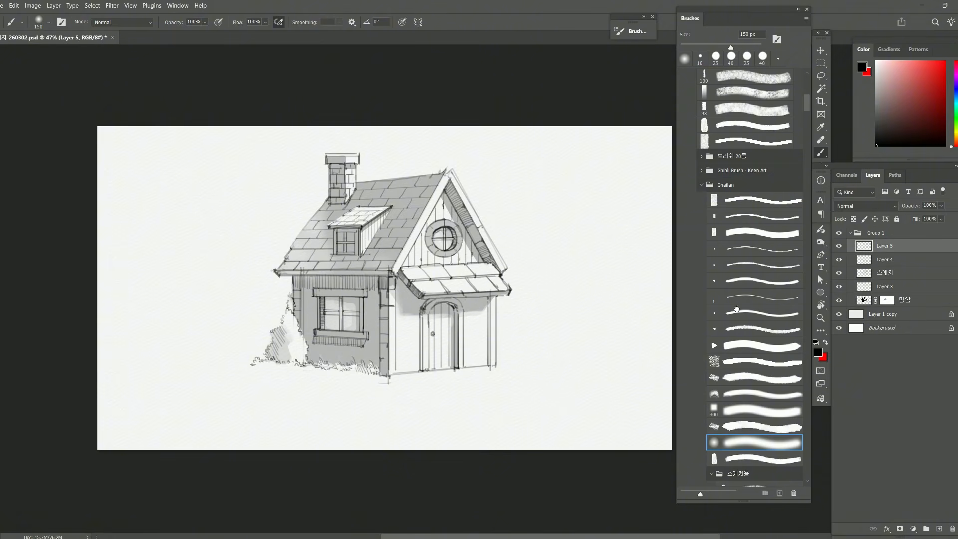
Step: Mark plant positions with a large and a small red circle on each side of the front door using a 9 px brush
{"action": "left_click", "coordinate": [737, 310]}
{"action": "key", "text": "x"}
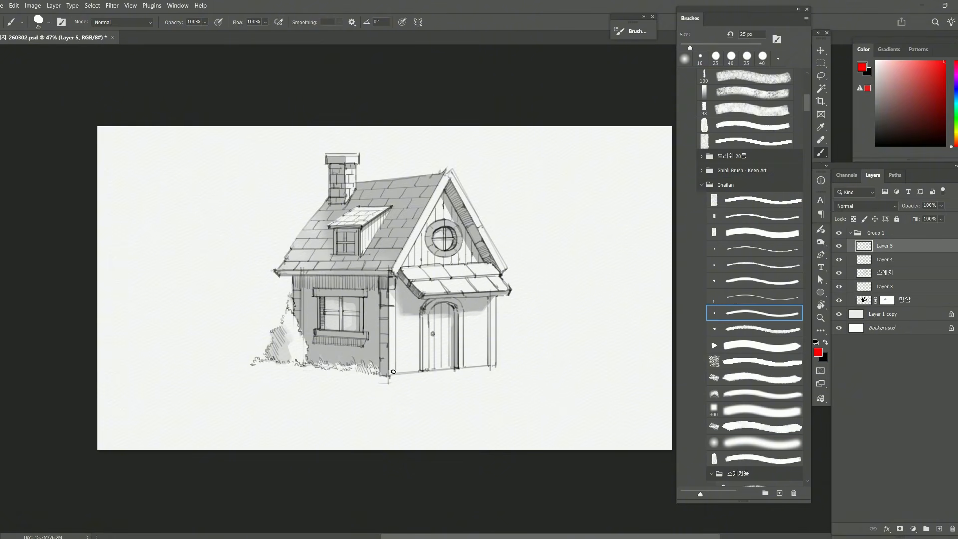
{"action": "key", "text": "bracketleft"}
{"action": "key", "text": "bracketleft"}
{"action": "key", "text": "bracketleft"}
{"action": "key", "text": "bracketleft"}
{"action": "mouse_move", "coordinate": [385, 375]}
{"action": "left_mouse_down"}
{"action": "mouse_move", "coordinate": [373, 338]}
{"action": "mouse_move", "coordinate": [381, 380]}
{"action": "mouse_move", "coordinate": [418, 370]}
{"action": "left_mouse_up"}
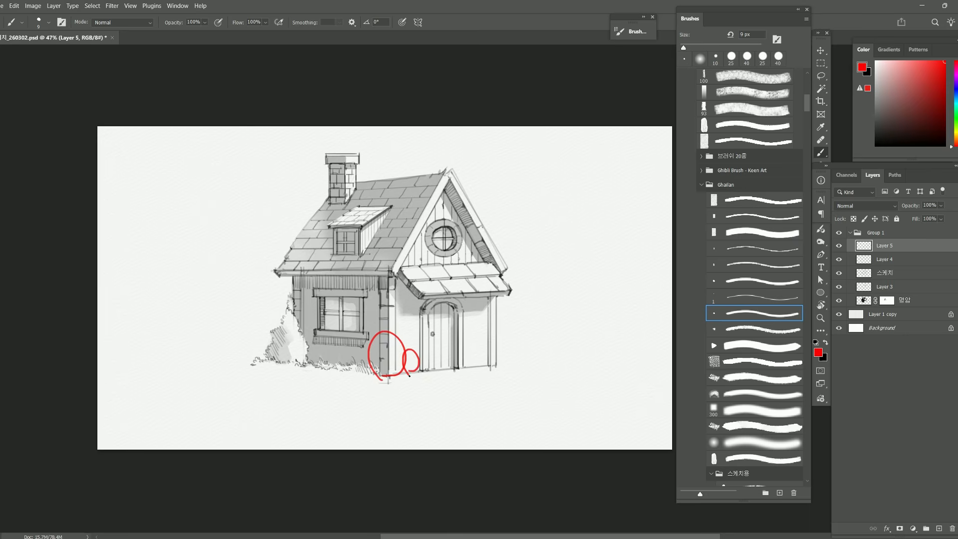
{"action": "mouse_move", "coordinate": [484, 353]}
{"action": "left_mouse_down"}
{"action": "mouse_move", "coordinate": [522, 330]}
{"action": "mouse_move", "coordinate": [513, 366]}
{"action": "left_mouse_up"}
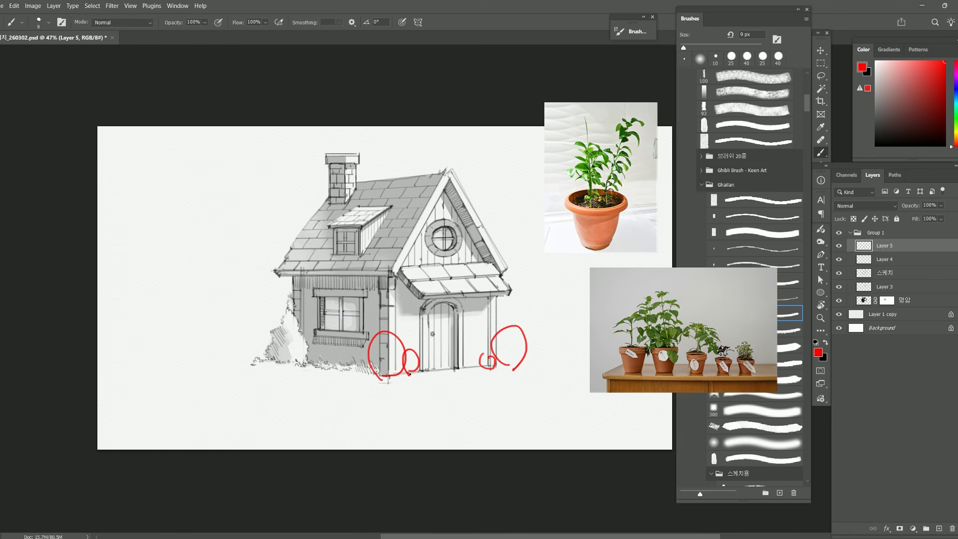
Step: Outline a low doorstep in front of the door and two oval stepping stones beyond it in red
{"action": "mouse_move", "coordinate": [409, 373]}
{"action": "left_mouse_down"}
{"action": "mouse_move", "coordinate": [437, 382]}
{"action": "mouse_move", "coordinate": [484, 374]}
{"action": "left_mouse_up"}
{"action": "left_click_drag", "start_coordinate": [409, 376], "coordinate": [483, 382]}
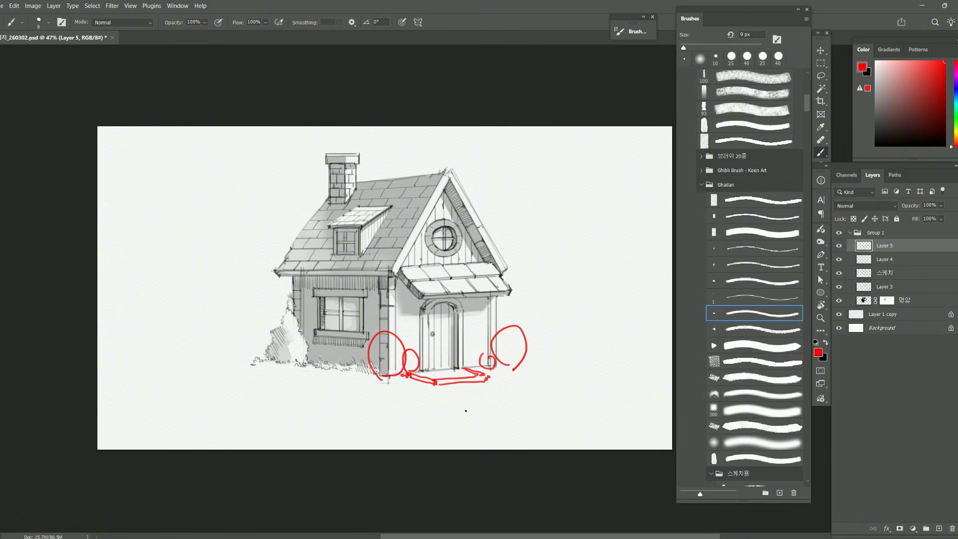
{"action": "mouse_move", "coordinate": [477, 394]}
{"action": "left_mouse_down"}
{"action": "mouse_move", "coordinate": [458, 399]}
{"action": "mouse_move", "coordinate": [505, 393]}
{"action": "mouse_move", "coordinate": [464, 401]}
{"action": "mouse_move", "coordinate": [501, 394]}
{"action": "mouse_move", "coordinate": [509, 406]}
{"action": "mouse_move", "coordinate": [533, 403]}
{"action": "mouse_move", "coordinate": [513, 406]}
{"action": "left_mouse_up"}
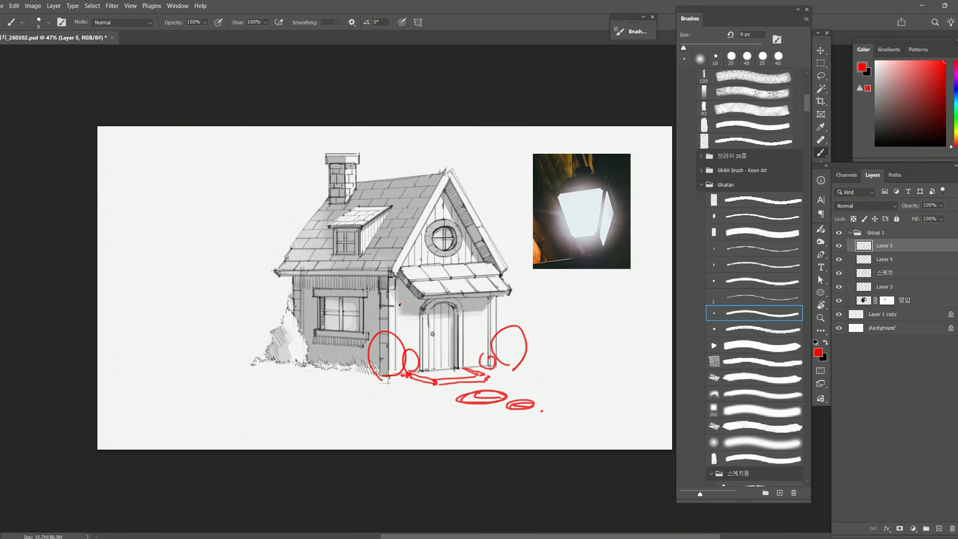
Step: Mark a wall lantern on each side of the arched door in red and compare the sketch with the notes hidden and shown
{"action": "left_click_drag", "start_coordinate": [402, 303], "coordinate": [405, 315]}
{"action": "left_click", "coordinate": [839, 246]}
{"action": "left_click", "coordinate": [839, 246]}
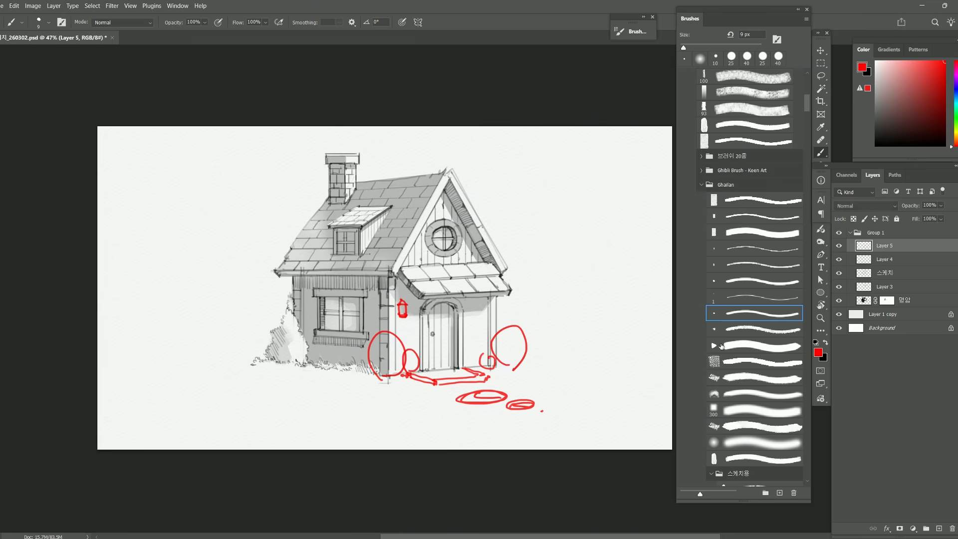
{"action": "left_click", "coordinate": [839, 245]}
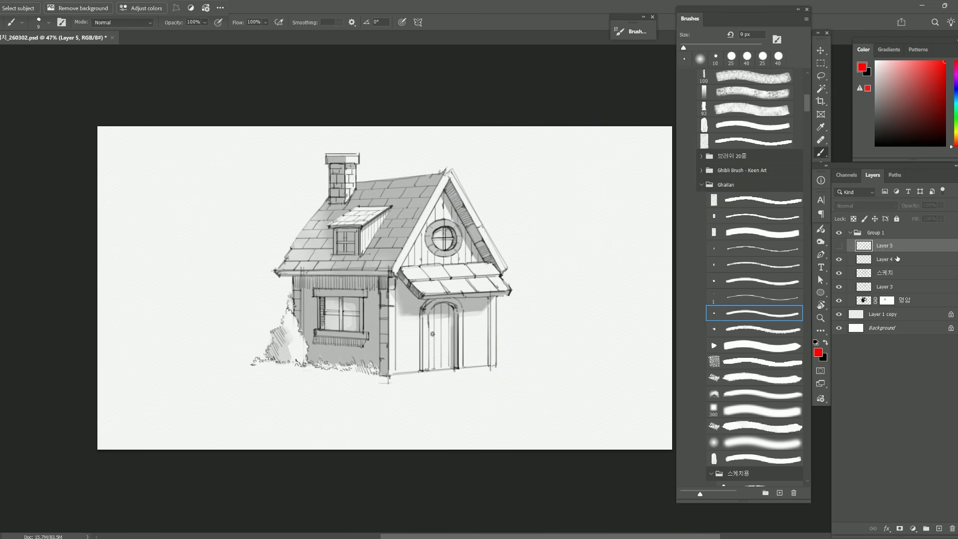
{"action": "left_click", "coordinate": [839, 246]}
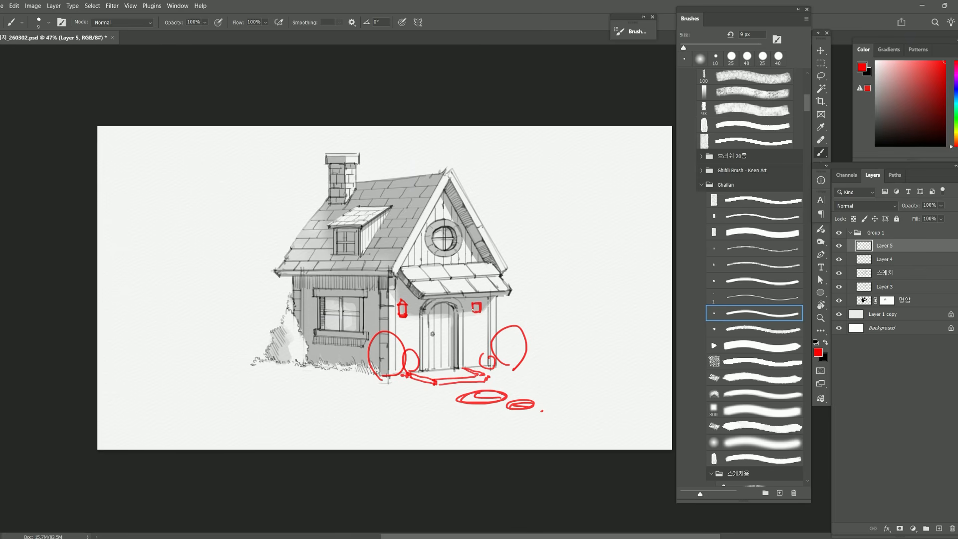
{"action": "left_click_drag", "start_coordinate": [473, 310], "coordinate": [477, 304]}
Step: Mark details in red at the bush, roof ridge, roof tiles and right wall edge, plus a rectangular sign beside the door
{"action": "left_click_drag", "start_coordinate": [281, 331], "coordinate": [271, 334]}
{"action": "scroll", "coordinate": [349, 293], "scroll_direction": "down", "scroll_amount": 1}
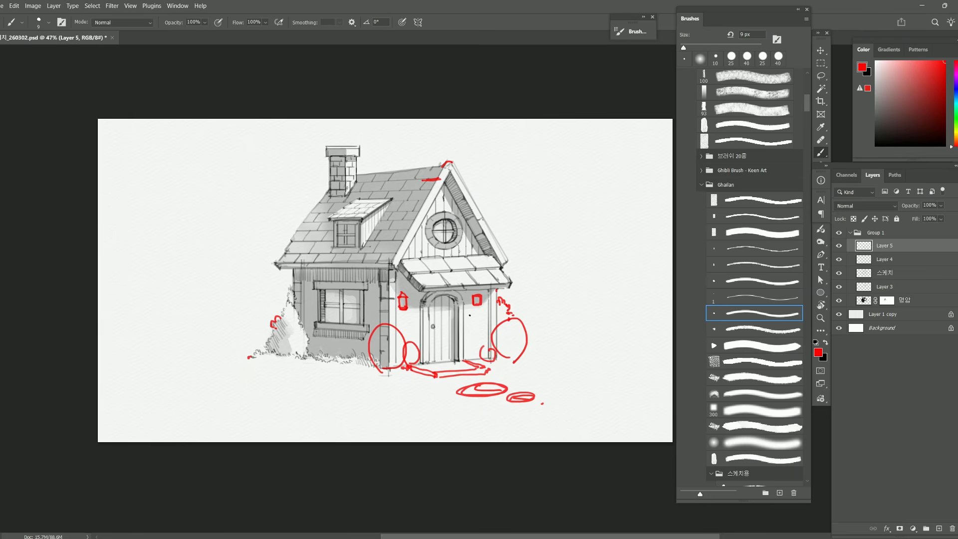
{"action": "mouse_move", "coordinate": [469, 316]}
{"action": "left_mouse_down"}
{"action": "mouse_move", "coordinate": [483, 316]}
{"action": "mouse_move", "coordinate": [468, 327]}
{"action": "mouse_move", "coordinate": [482, 315]}
{"action": "left_mouse_up"}
{"action": "left_click_drag", "start_coordinate": [455, 317], "coordinate": [452, 321]}
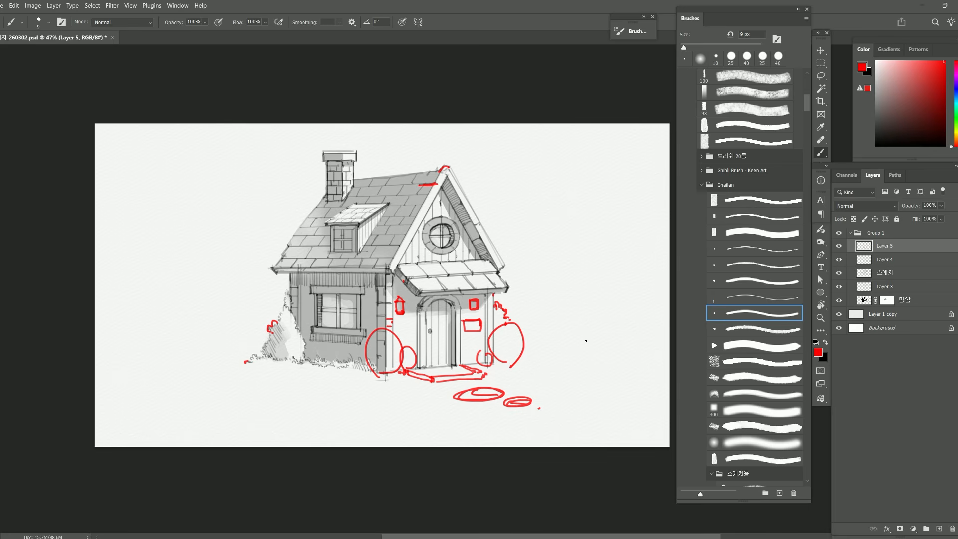
Step: Mark short red lines along the base of the front wall on both sides of the door
{"action": "left_click_drag", "start_coordinate": [473, 387], "coordinate": [459, 387]}
{"action": "key", "text": "v"}
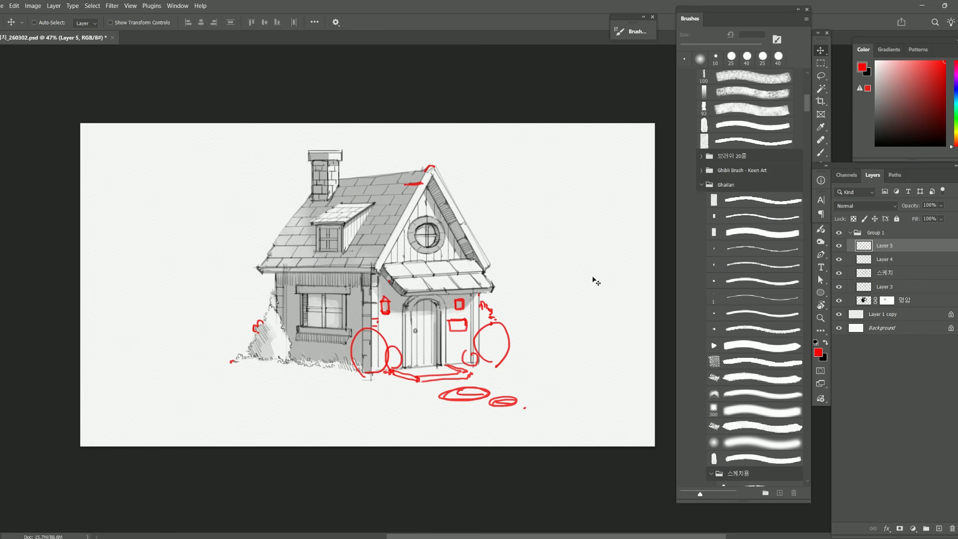
{"action": "key", "text": "b"}
{"action": "left_click_drag", "start_coordinate": [383, 362], "coordinate": [459, 357]}
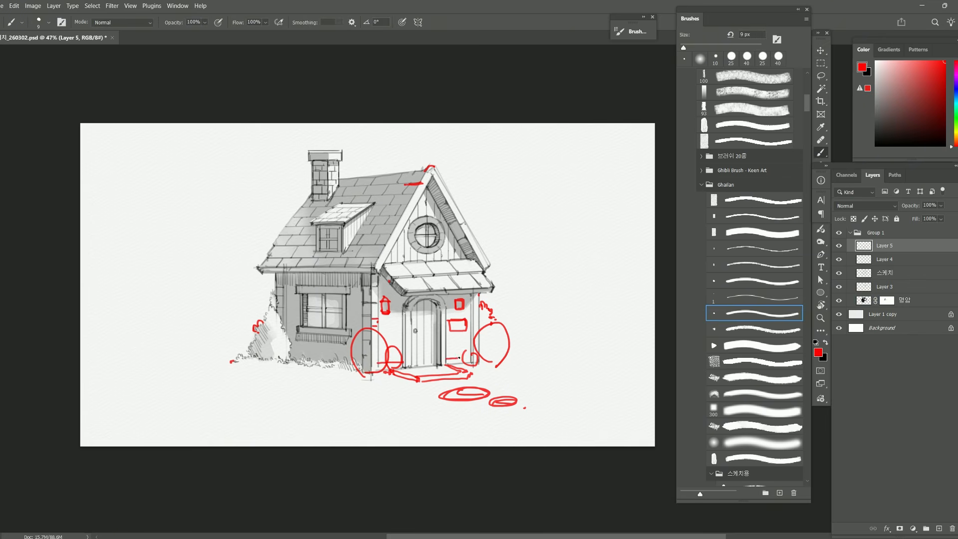
Step: Compare the sketch with and without the red notes on Layer 5 and leave that layer hidden
{"action": "left_click", "coordinate": [839, 245]}
{"action": "left_click", "coordinate": [839, 246]}
{"action": "left_click", "coordinate": [839, 245]}
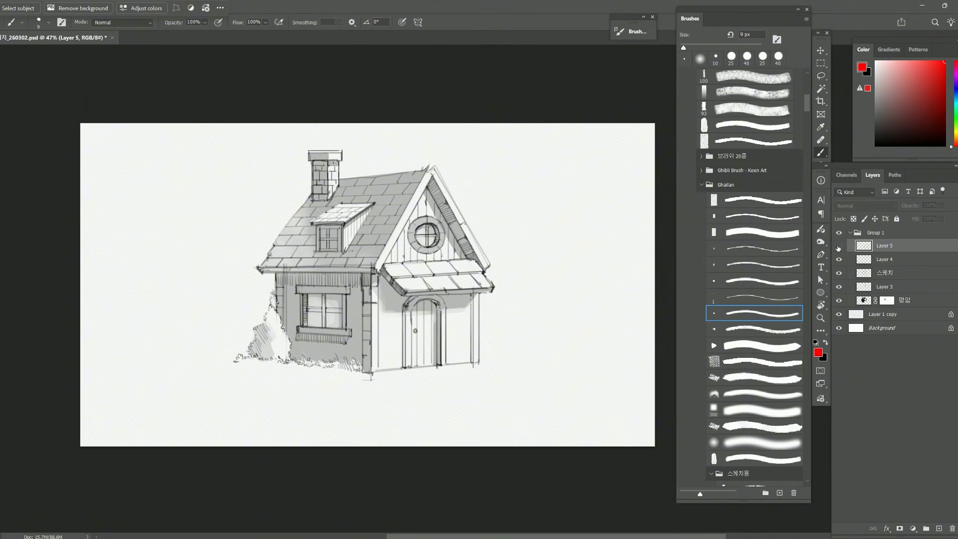
{"action": "left_click", "coordinate": [839, 246]}
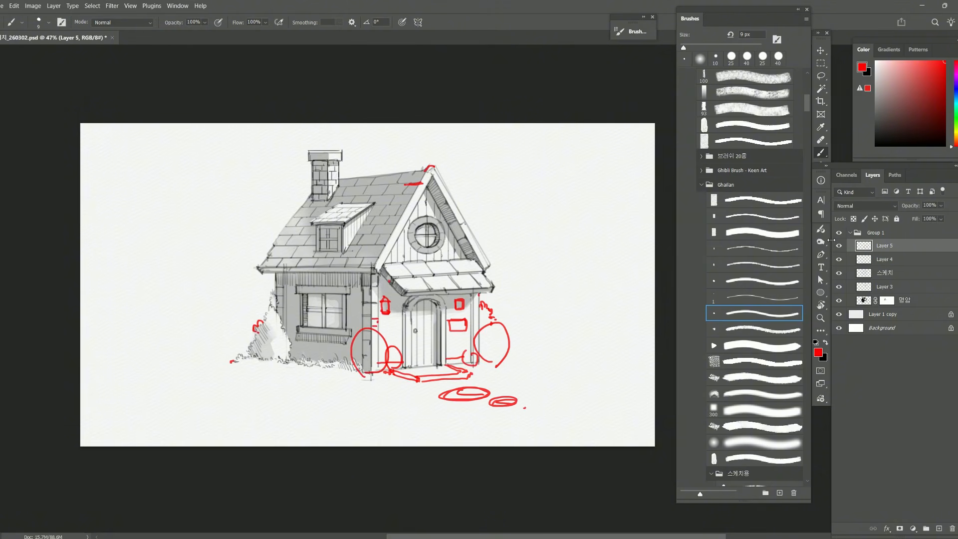
{"action": "left_click", "coordinate": [838, 245]}
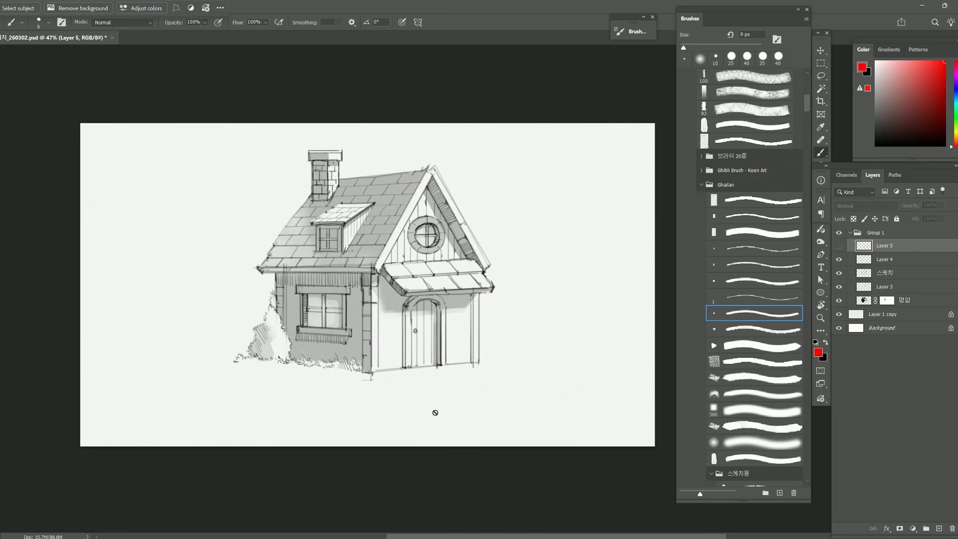